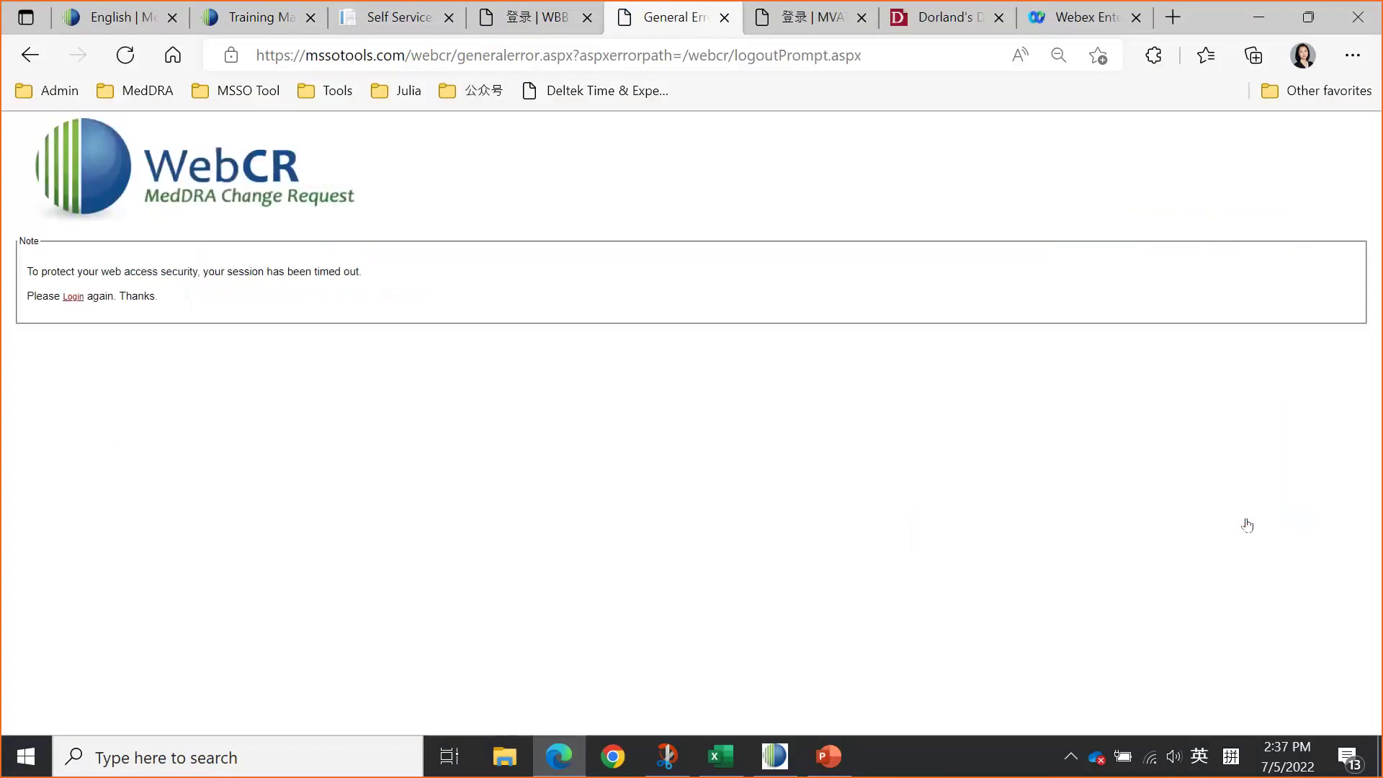
# Sign back in to WebCR with the MedDRA ID and the pasted account password
pyautogui.click(69, 296)
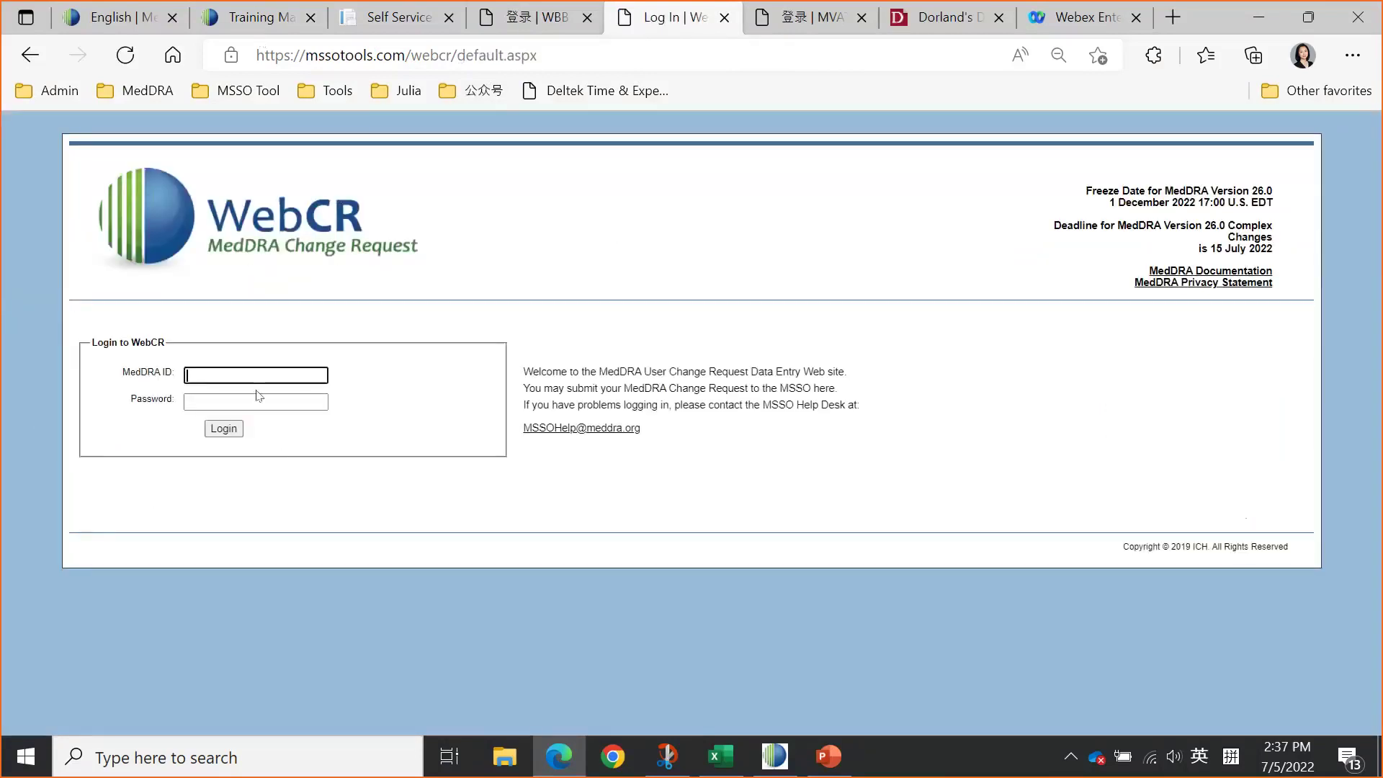
pyautogui.click(721, 756)
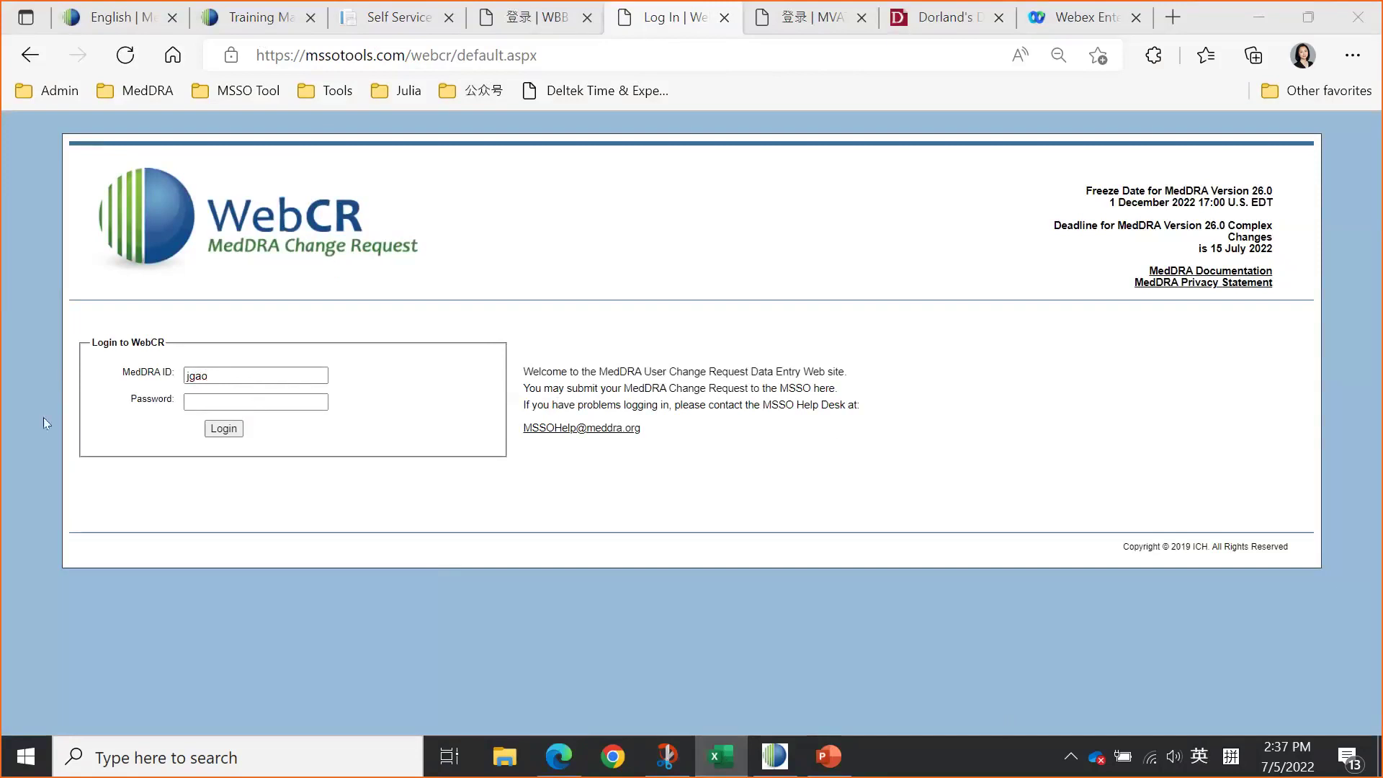
pyautogui.click(235, 402)
pyautogui.hotkey('ctrl', 'v')
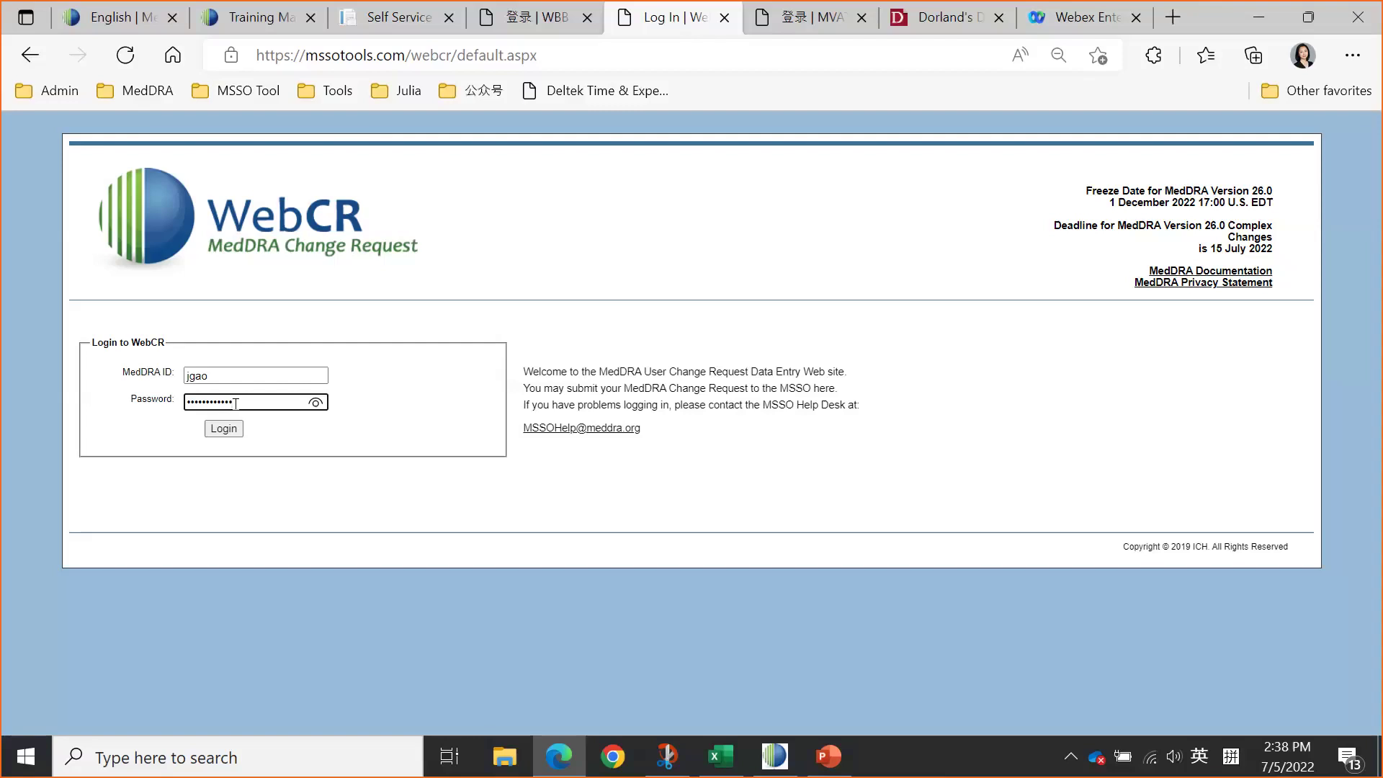
pyautogui.click(230, 432)
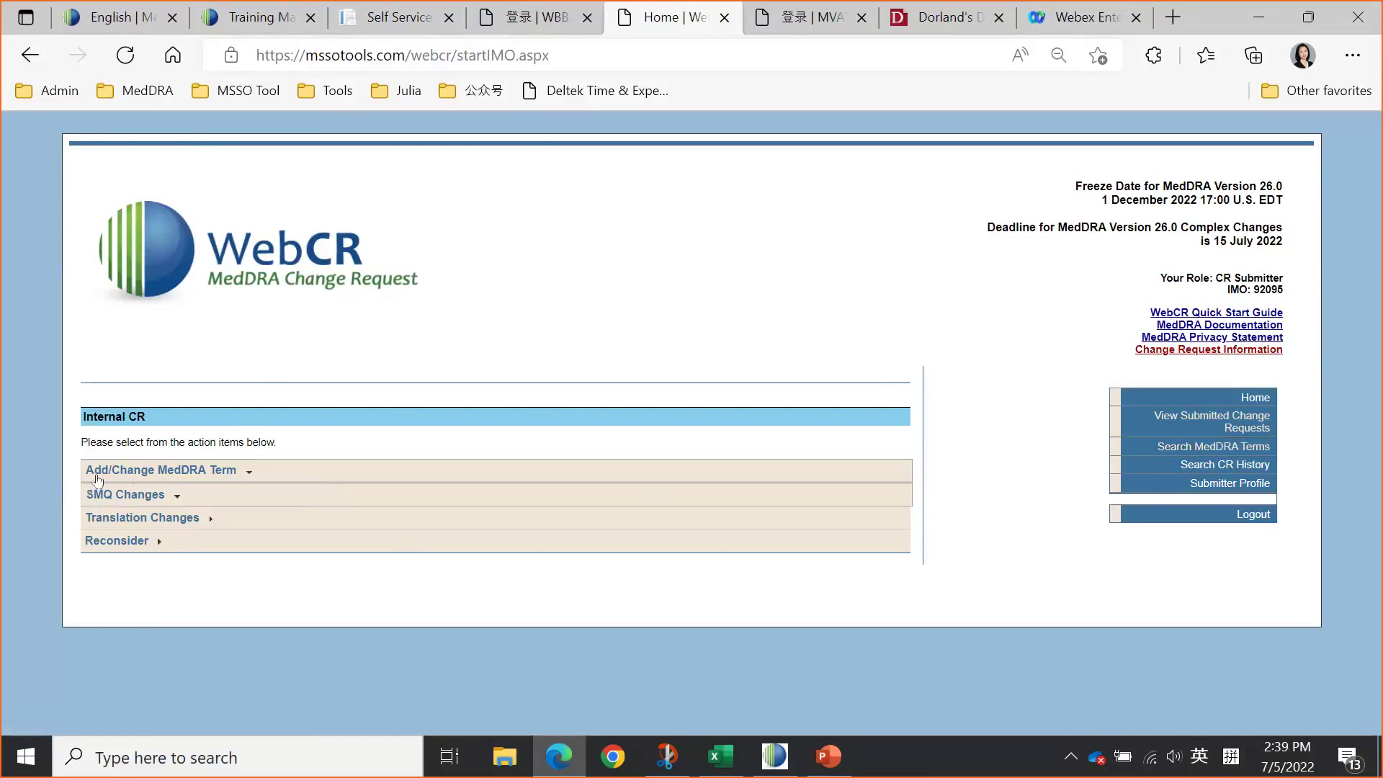
# Start a blank Add New PT request from the Add/Change MedDRA Term options
pyautogui.click(181, 476)
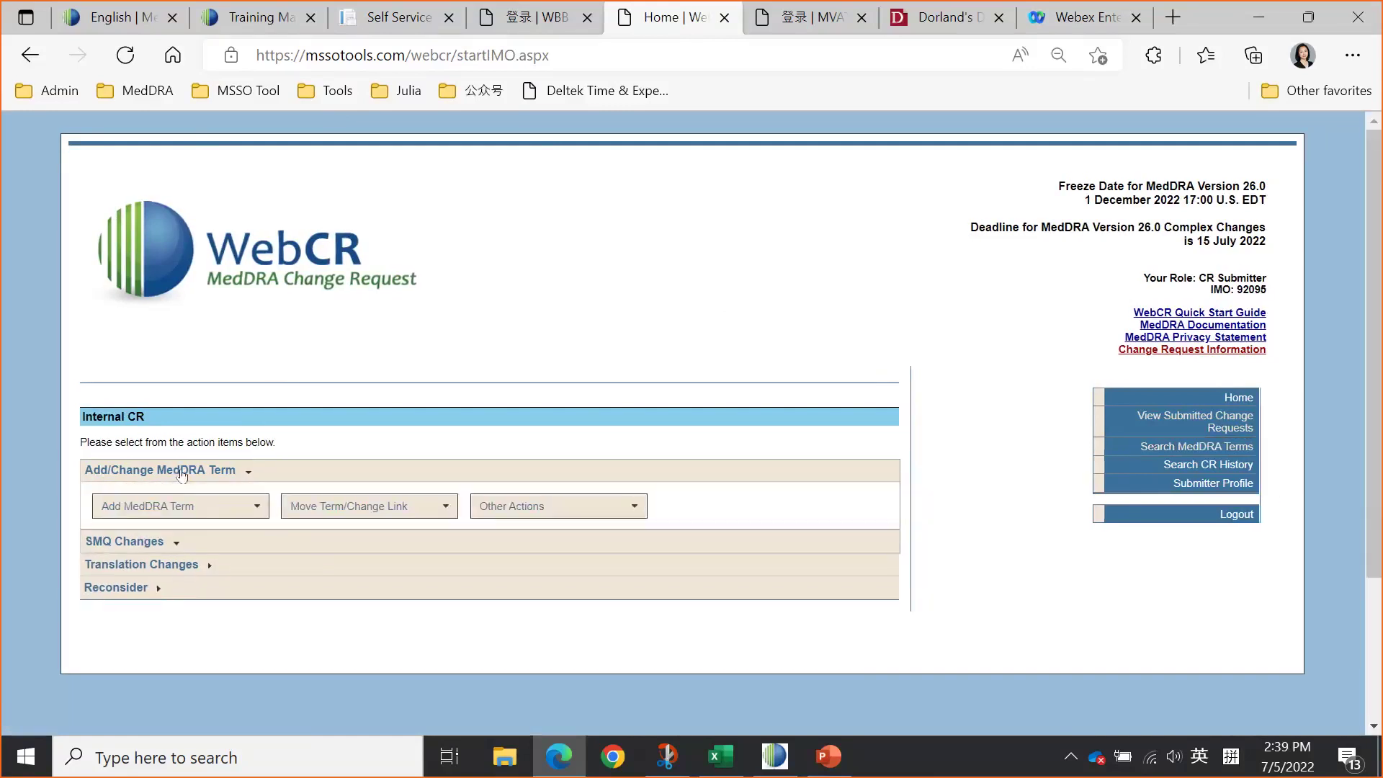
pyautogui.click(179, 507)
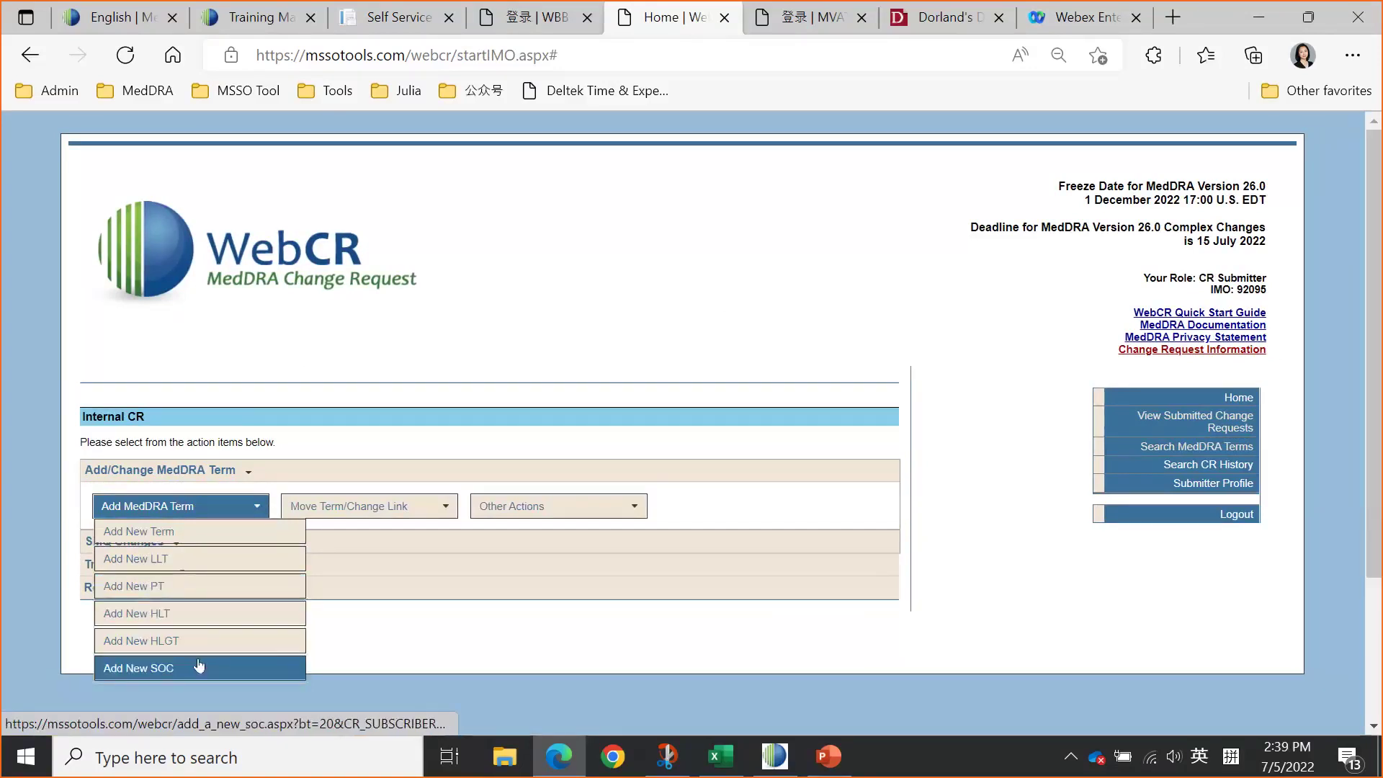
pyautogui.click(175, 590)
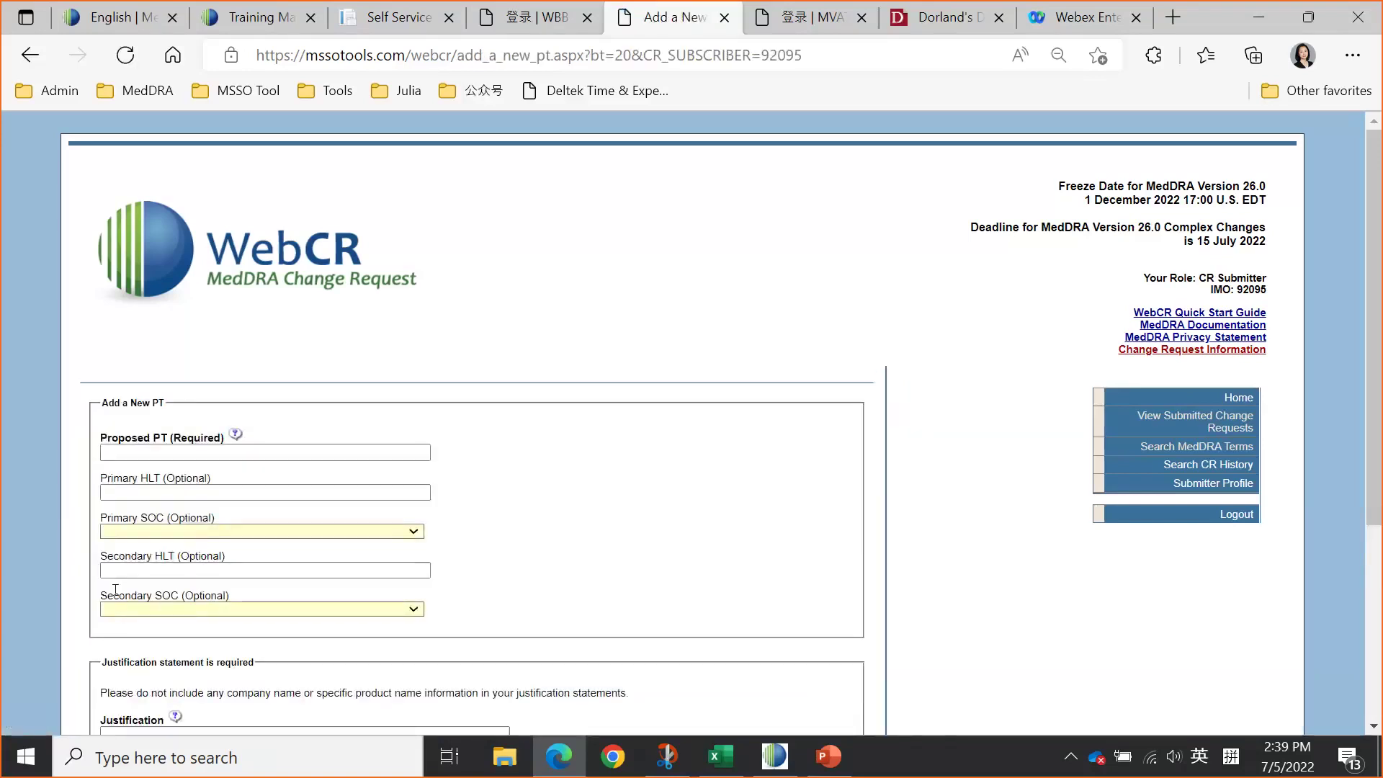
# Enter placeholder proposed PT 'fsdfhdjhfsjkdhf' and primary HLT Cardiac conduction disorders
pyautogui.scroll(-1, 178, 549)
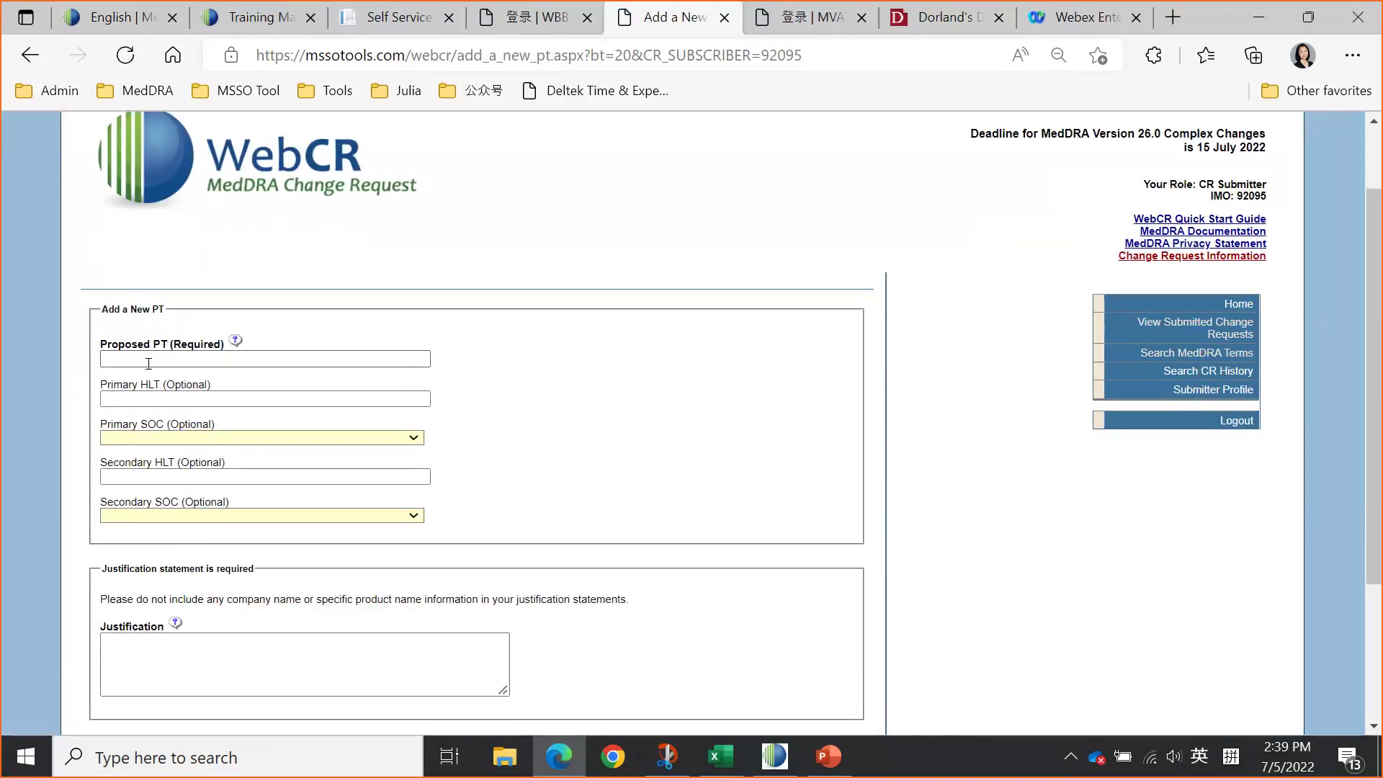
pyautogui.click(149, 363)
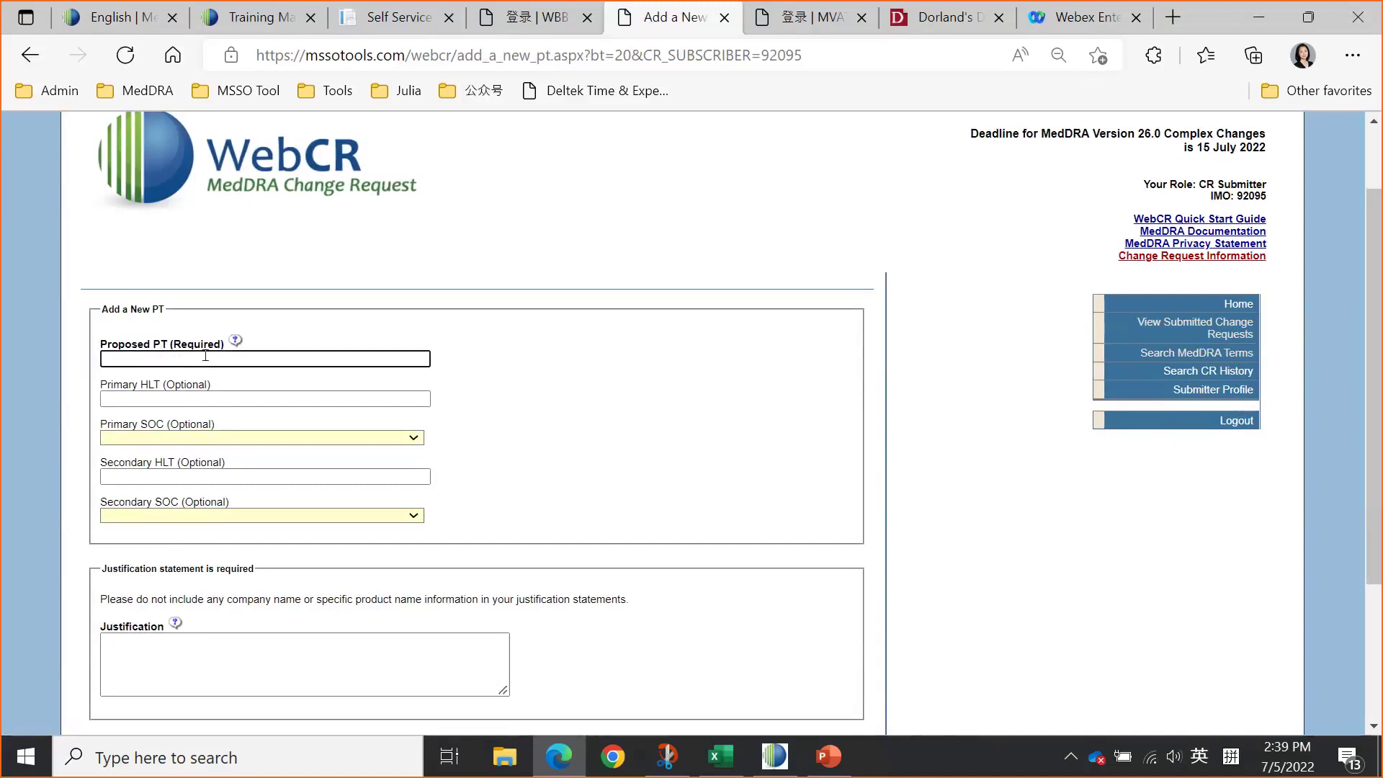
pyautogui.write('fsdfhdjhfsjkdhf')
pyautogui.click(225, 394)
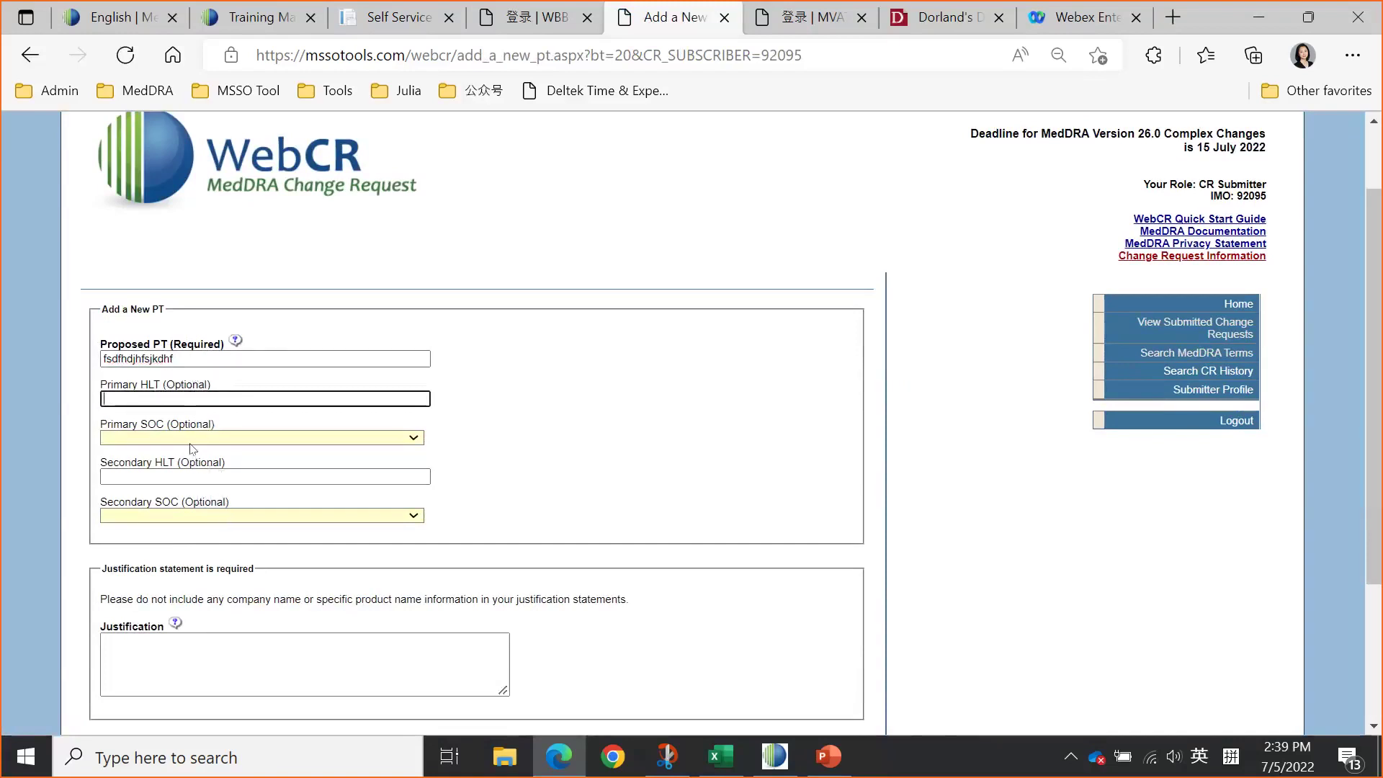
pyautogui.write('cardiac')
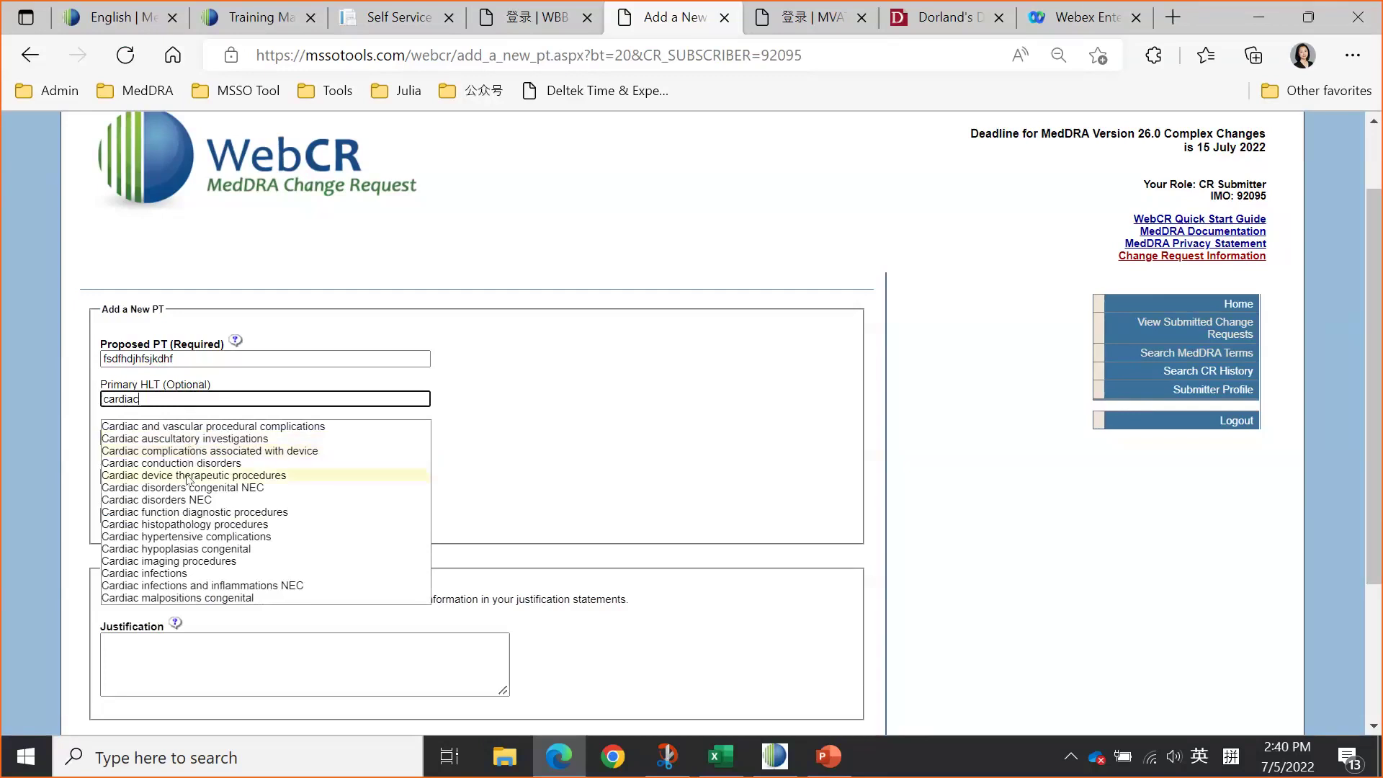
pyautogui.click(184, 462)
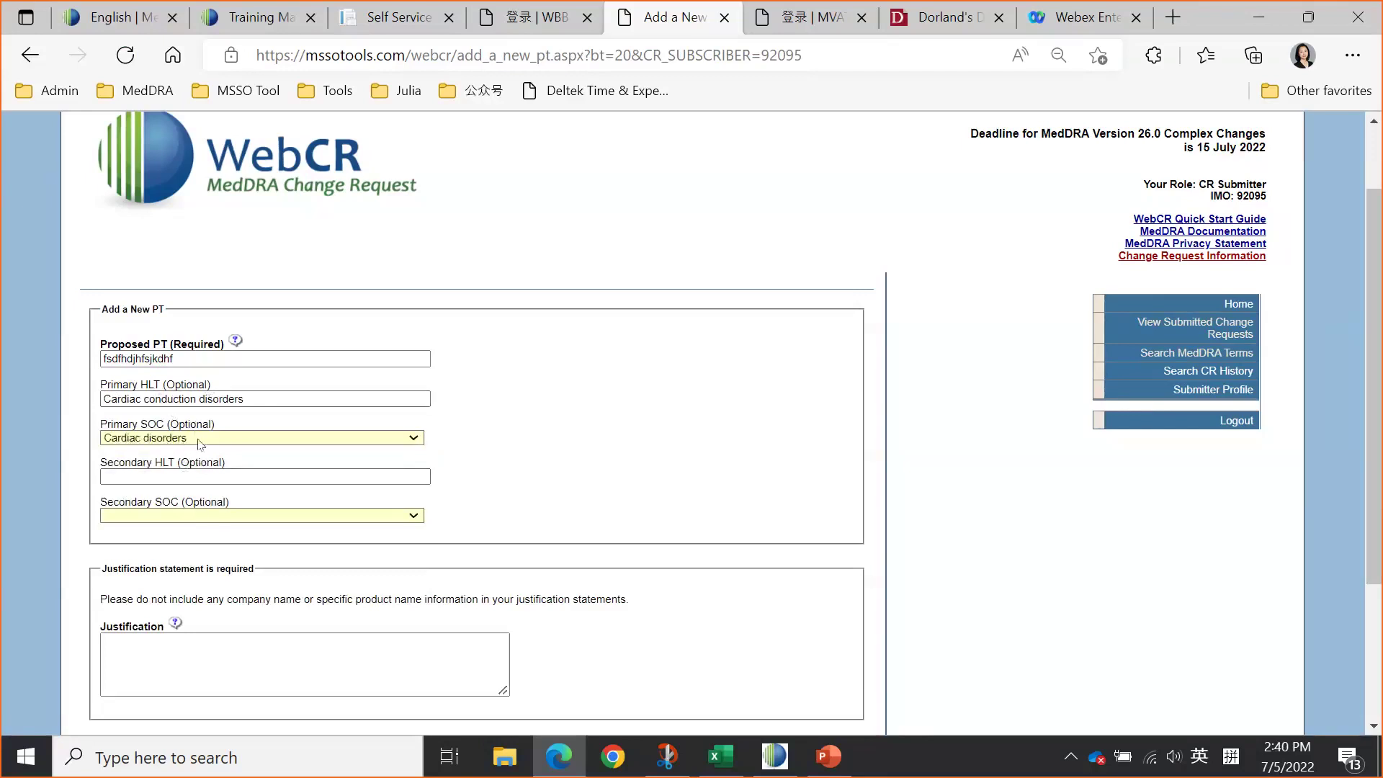
# Set the secondary HLT to Cardiac function diagnostic procedures under Investigations
pyautogui.click(193, 470)
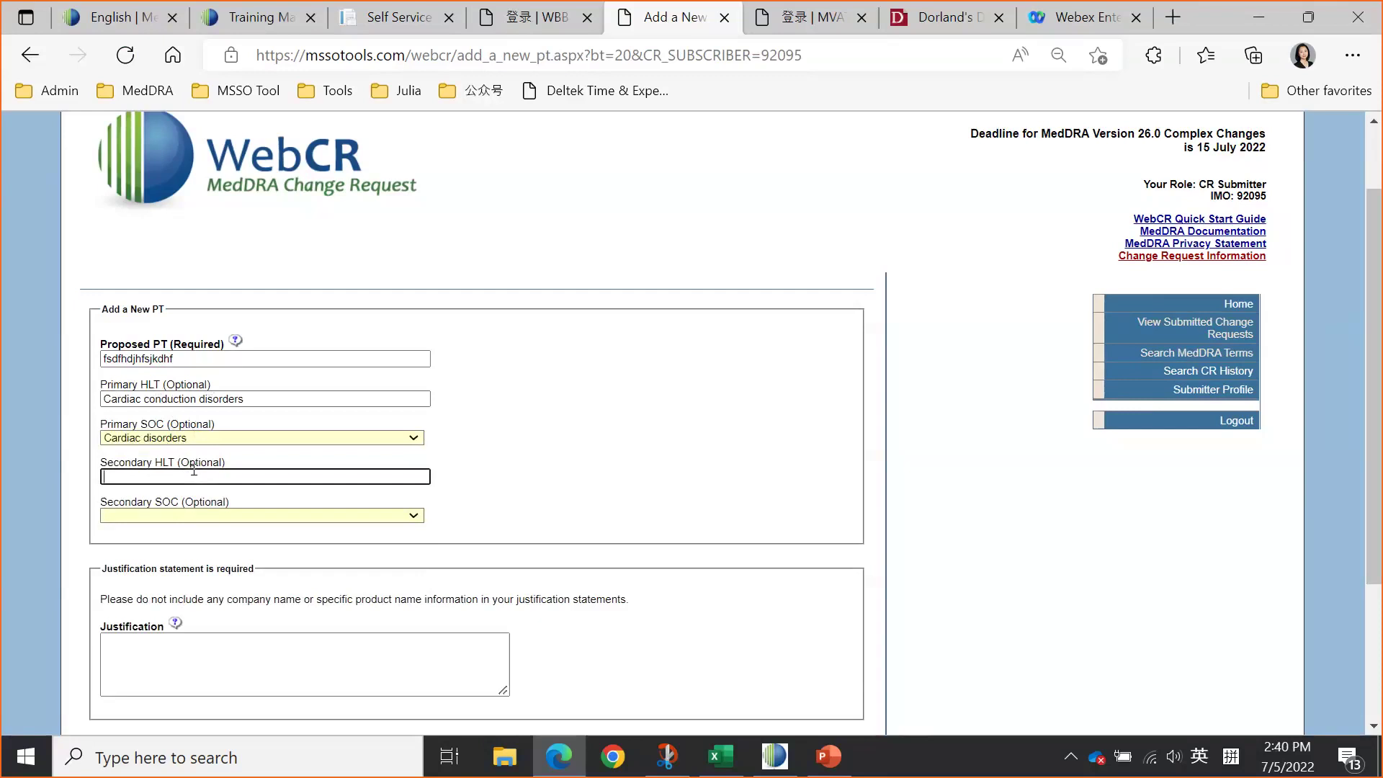
pyautogui.write('card')
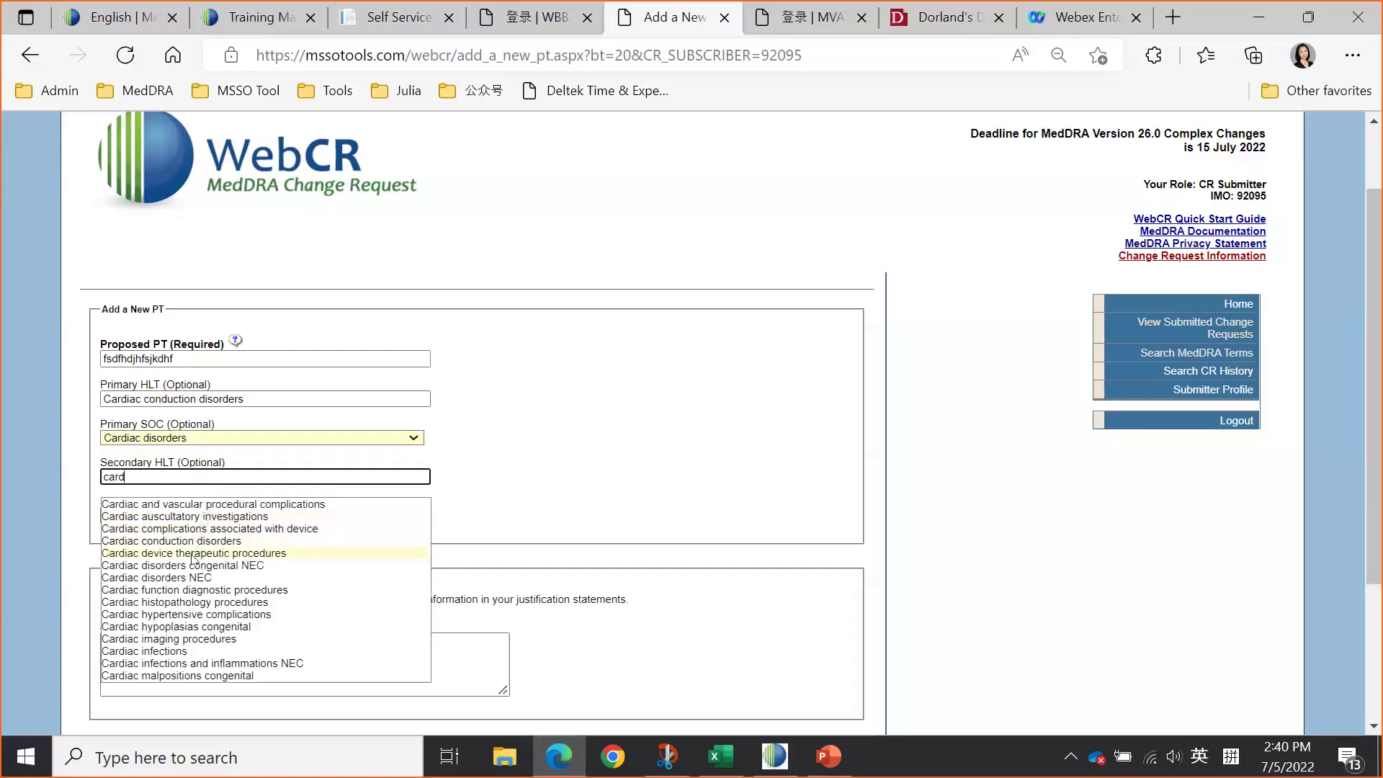
pyautogui.click(194, 591)
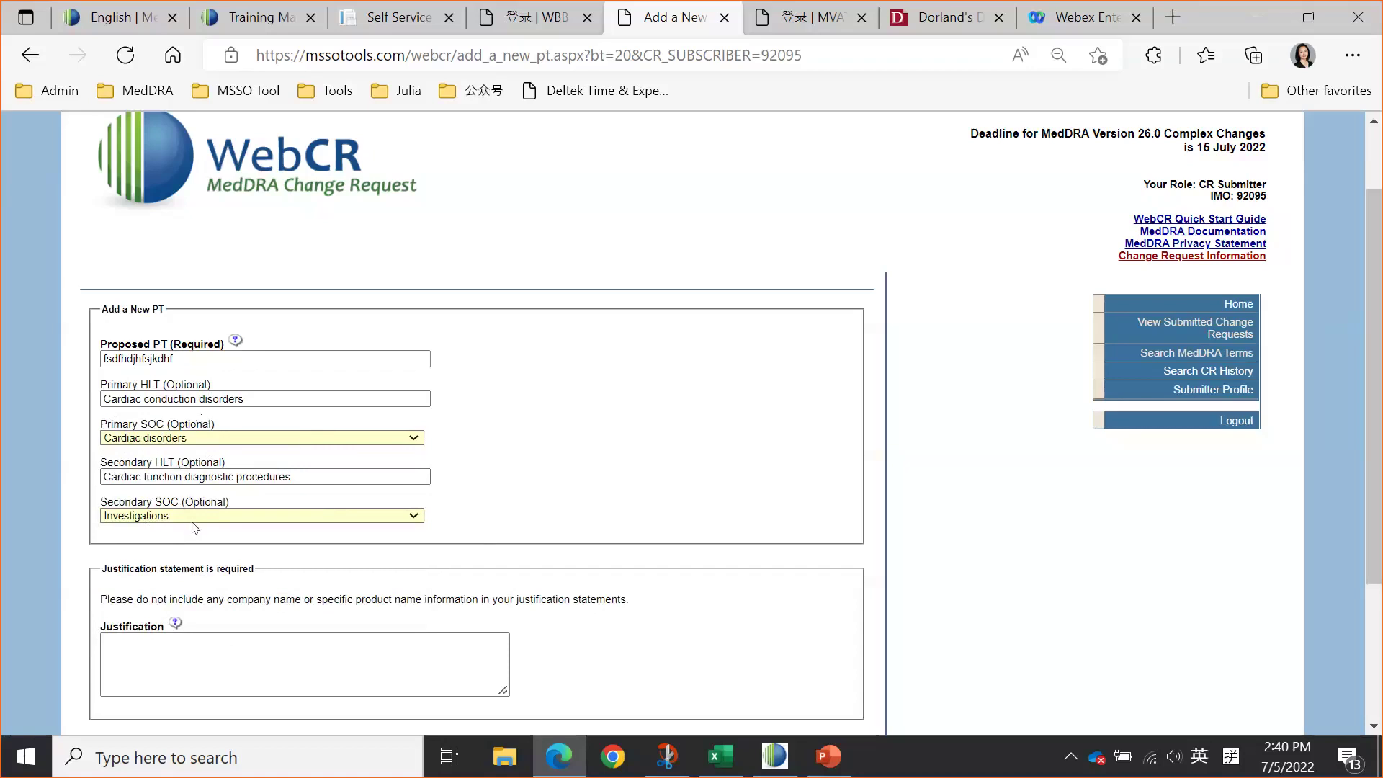
pyautogui.scroll(-1, 194, 525)
pyautogui.scroll(-1, 193, 528)
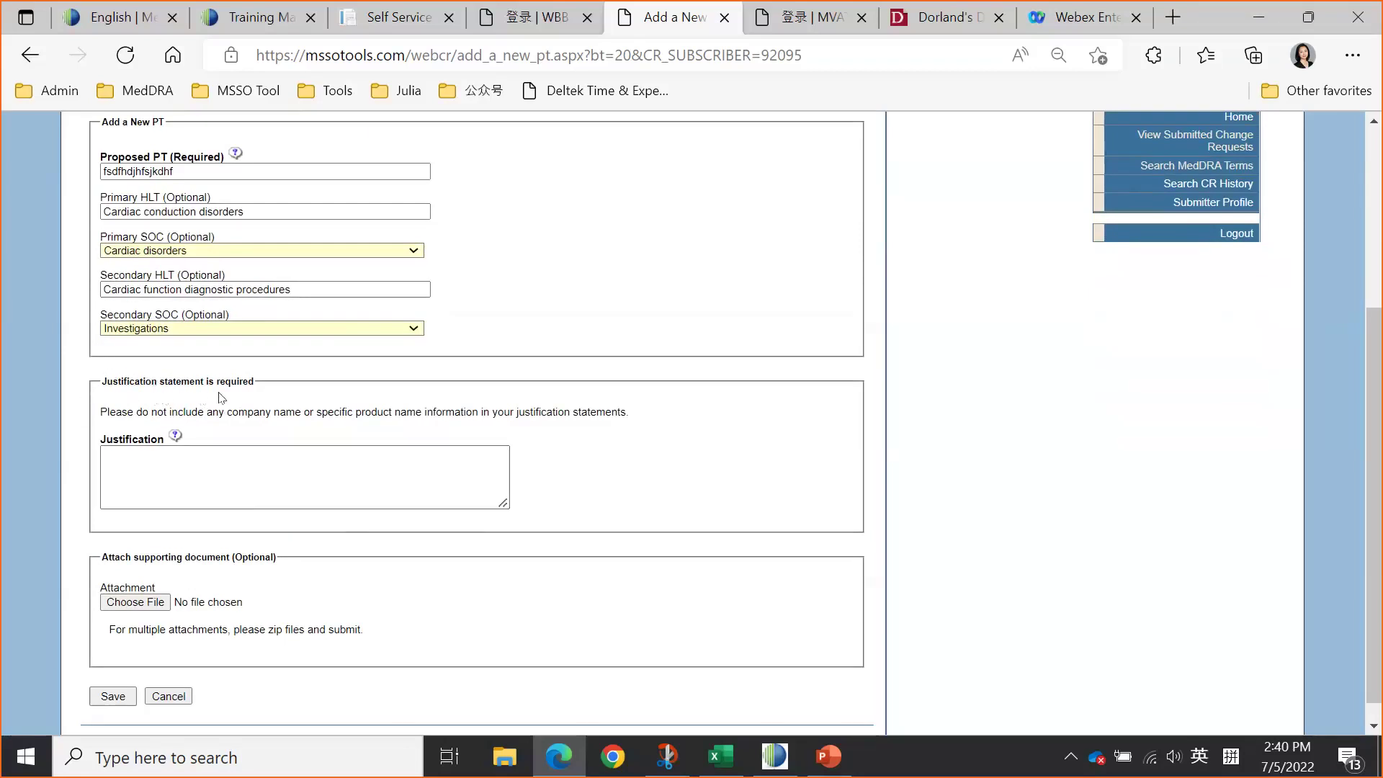
pyautogui.click(232, 465)
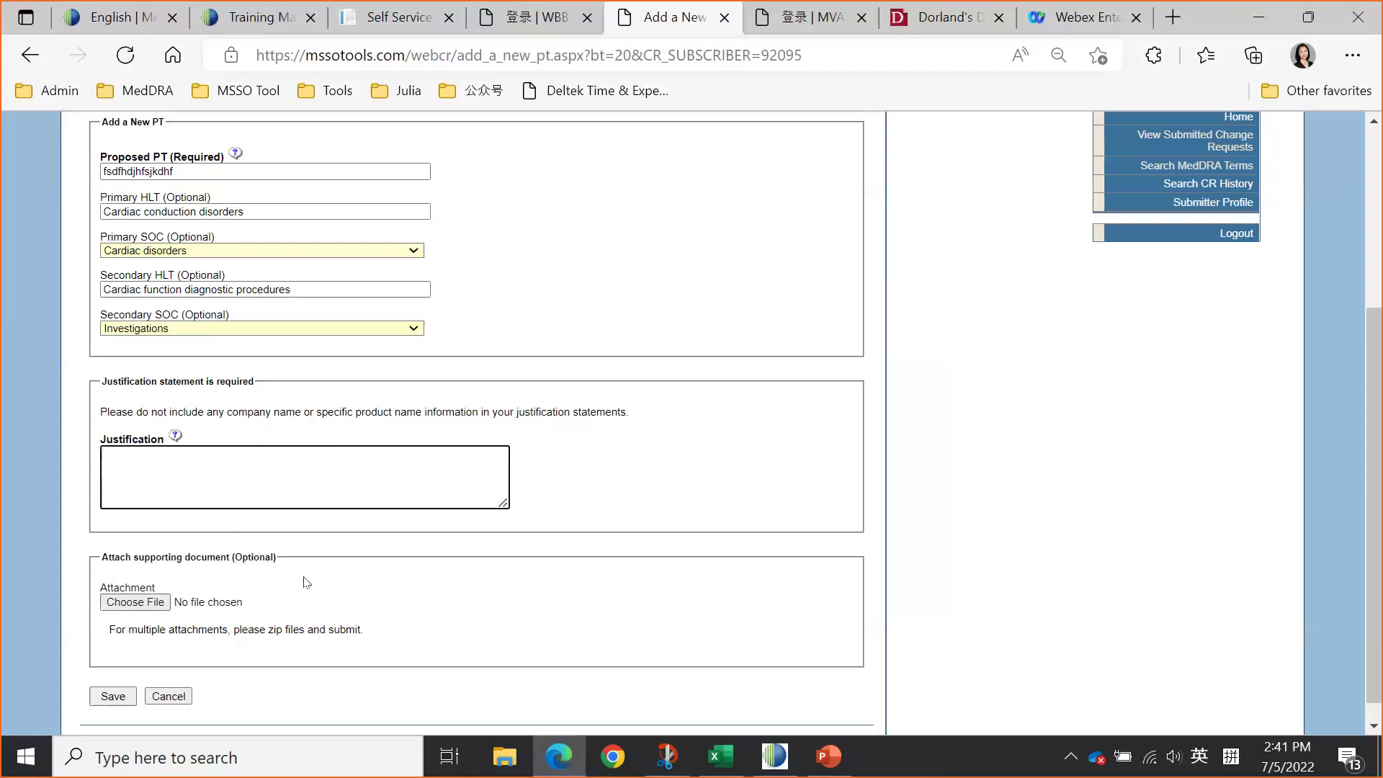
pyautogui.scroll(4, 488, 518)
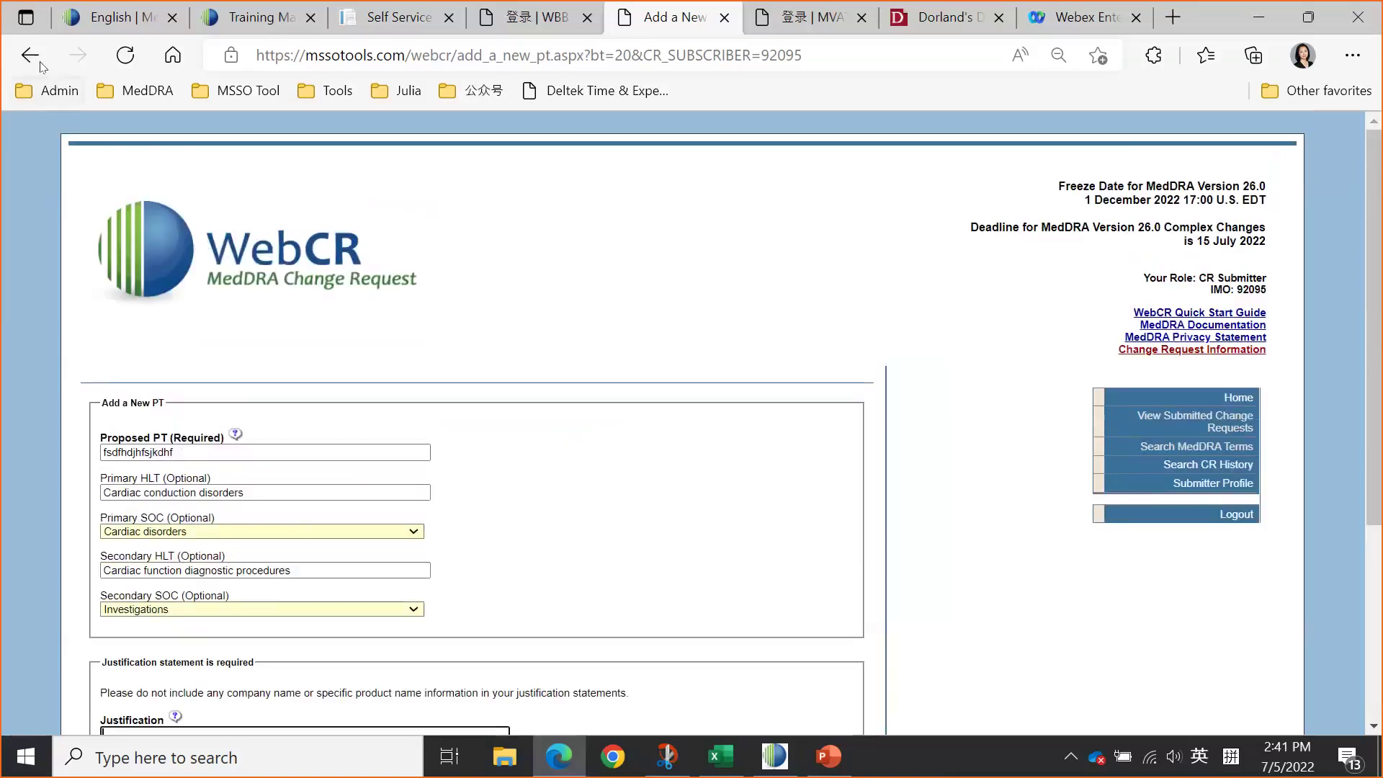
# Return Home and open a blank Rename Translated Term form, ready at English Term Name
pyautogui.click(29, 55)
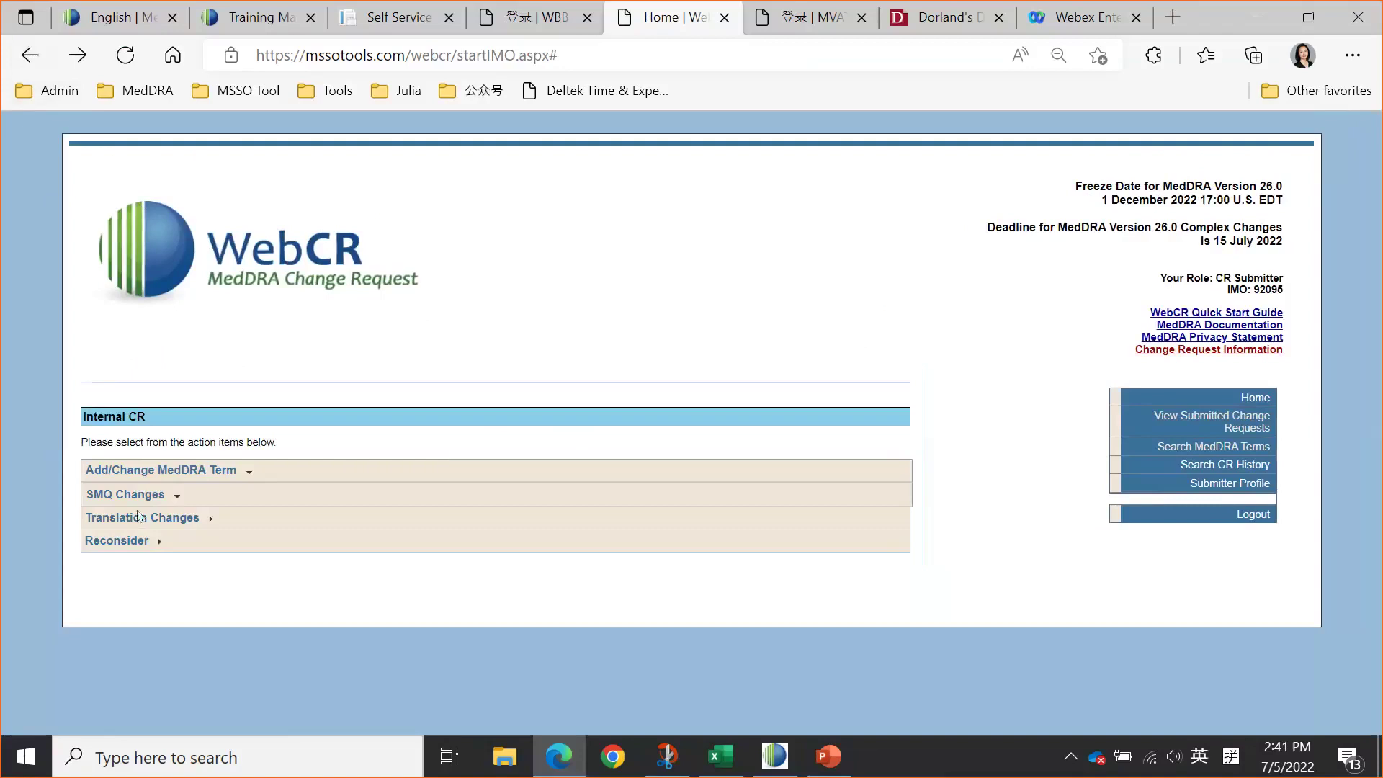
pyautogui.click(93, 523)
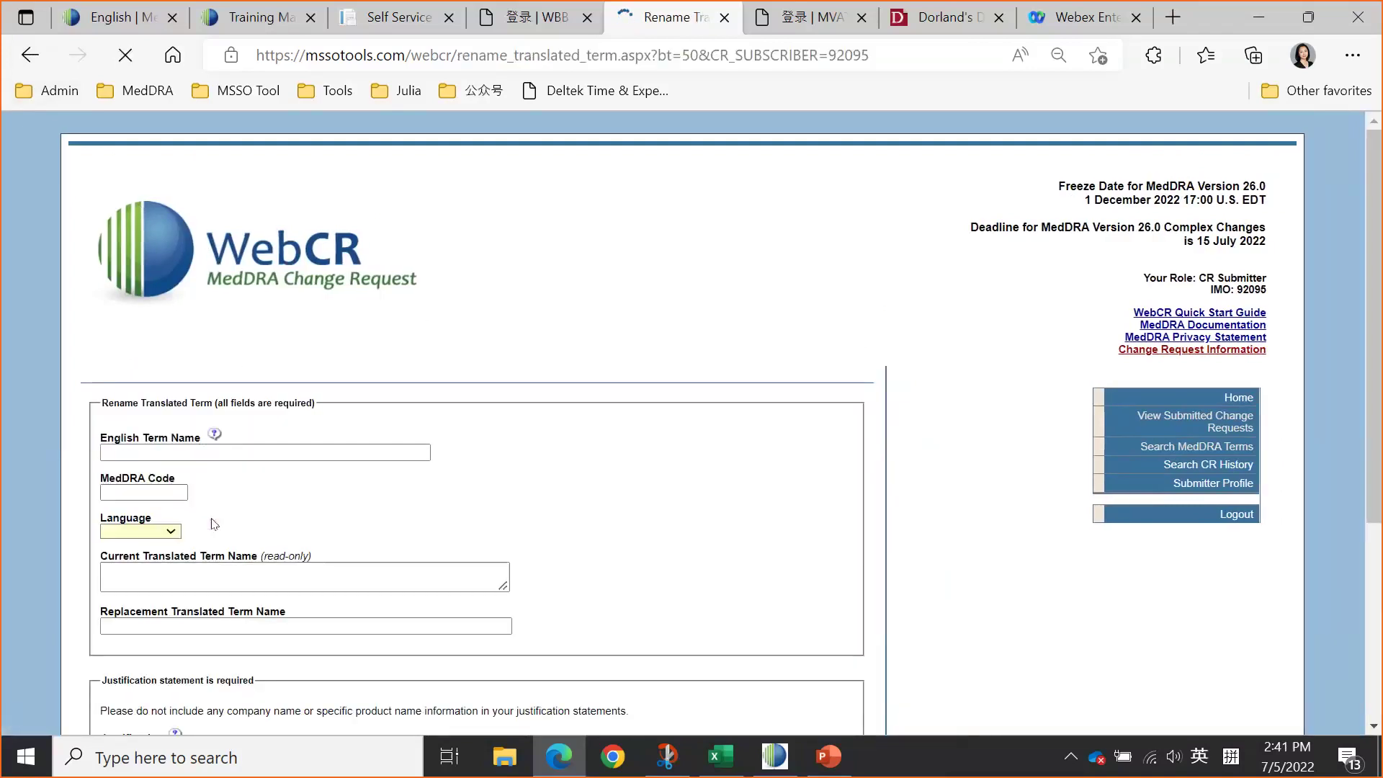
pyautogui.scroll(-3, 217, 533)
pyautogui.click(151, 261)
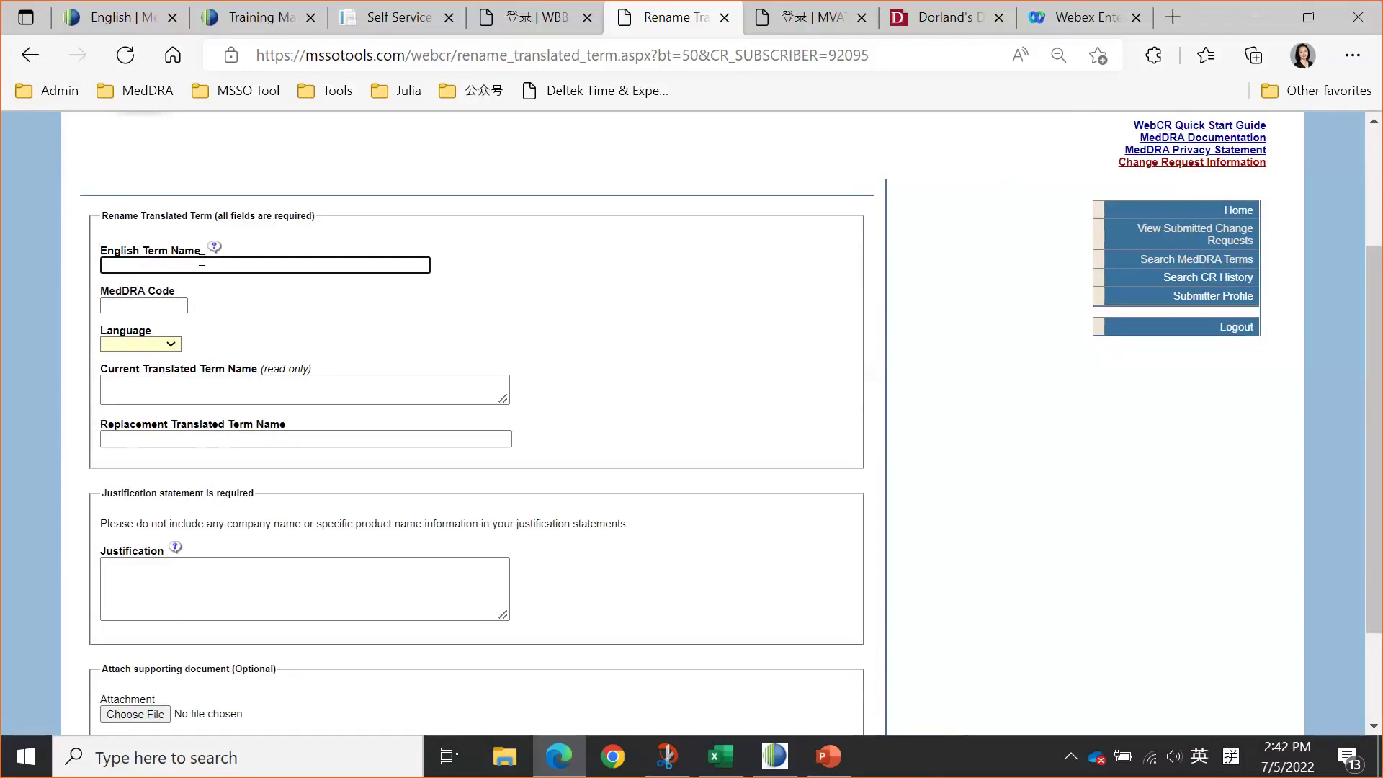
# Pick English term Edema abdomen (10054486) and set the language to Chinese
pyautogui.write('edema')
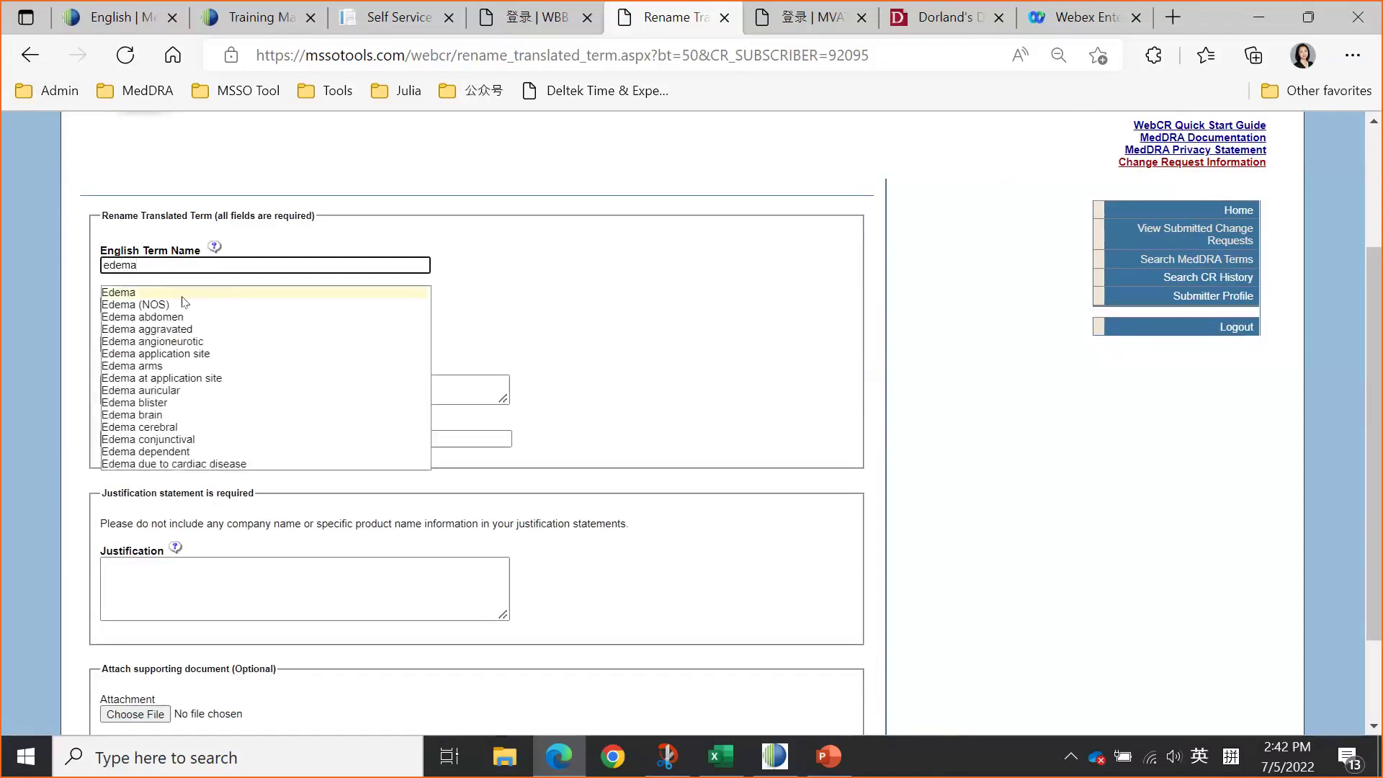
pyautogui.click(177, 317)
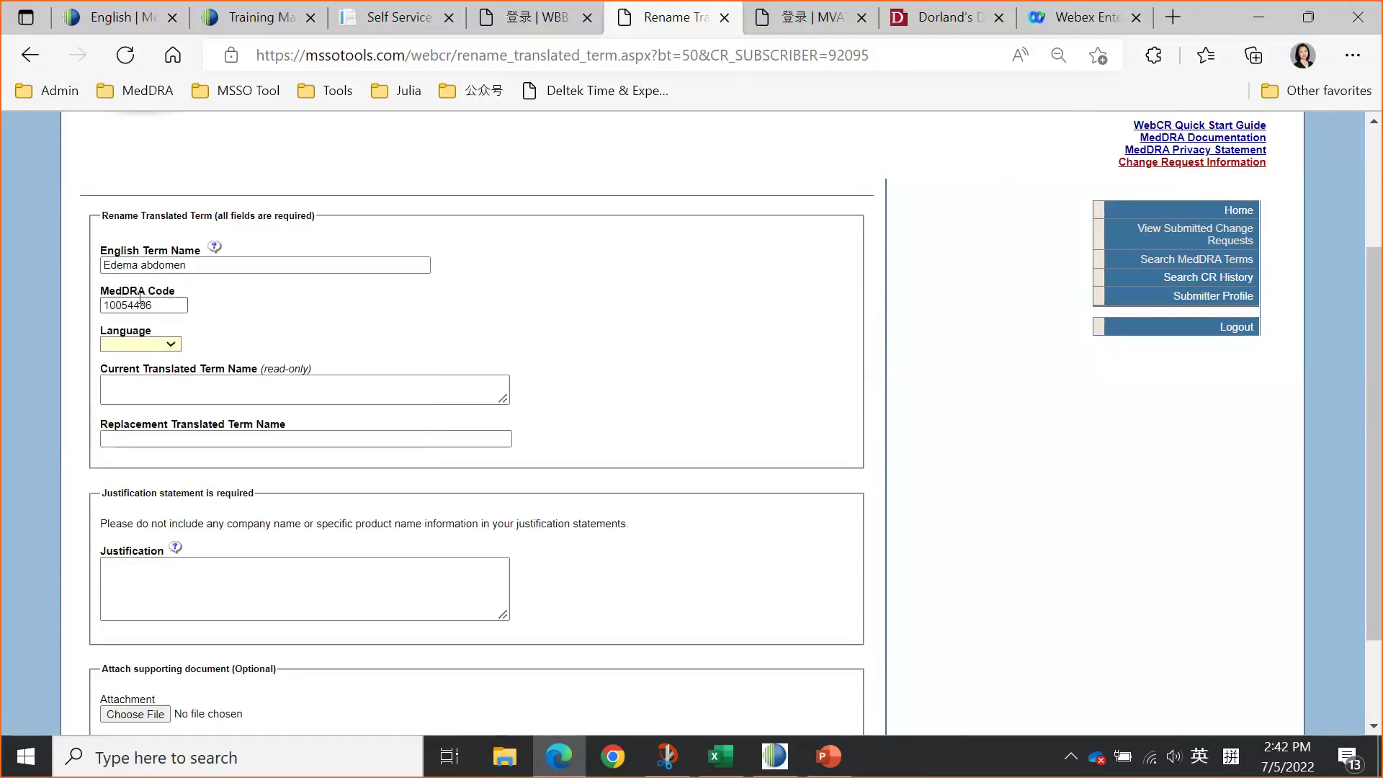
pyautogui.click(173, 345)
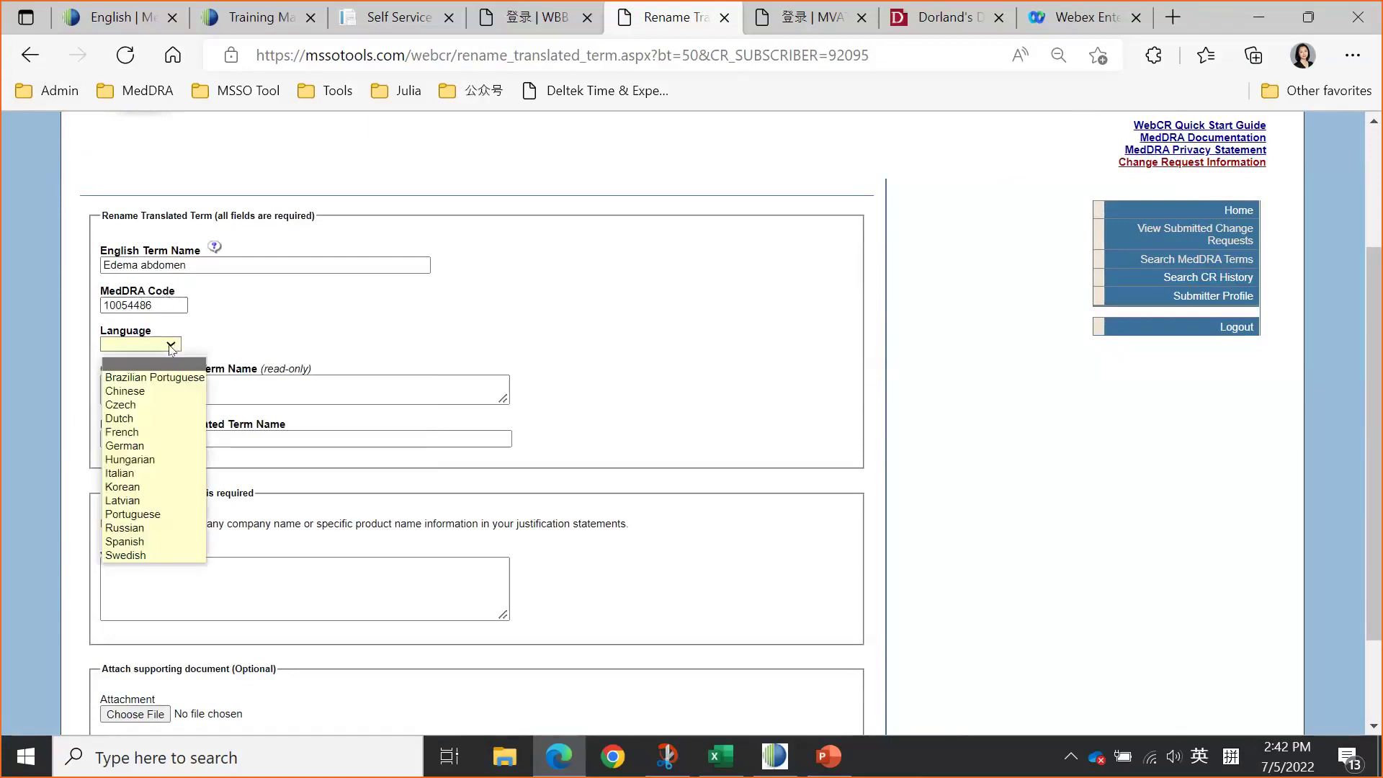
pyautogui.click(153, 390)
pyautogui.click(175, 378)
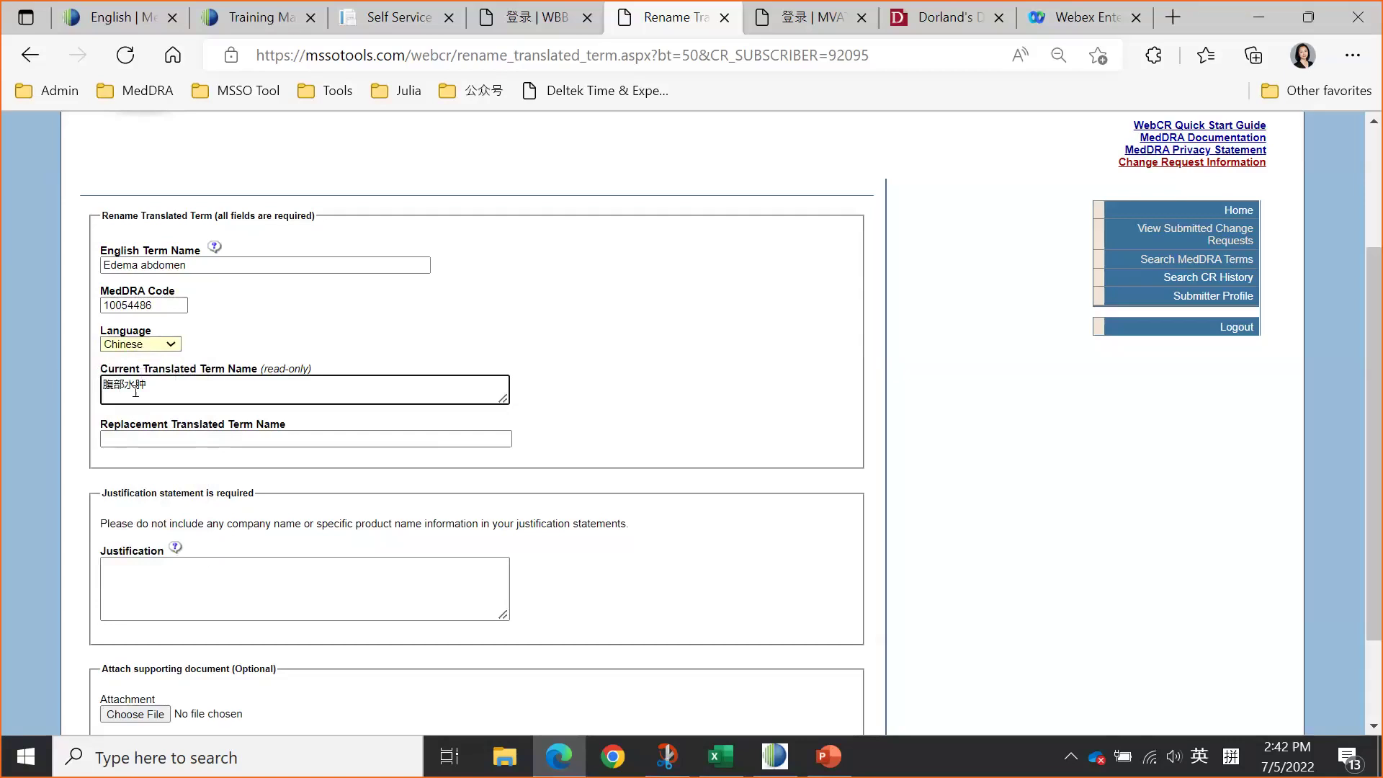
# Enter 'fdsfddsf' as the replacement translated term name and review the form
pyautogui.click(253, 433)
pyautogui.write('fdsfddsf')
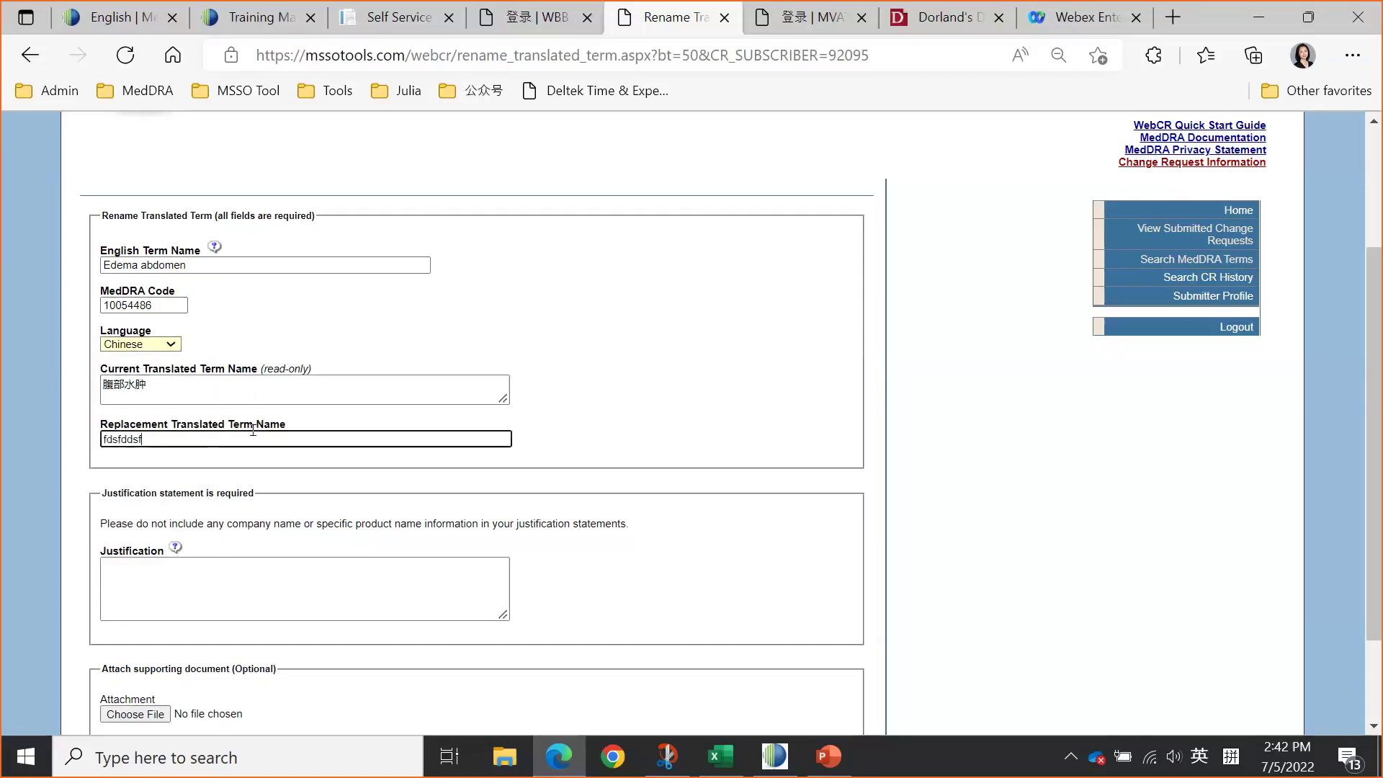
pyautogui.scroll(-1, 223, 465)
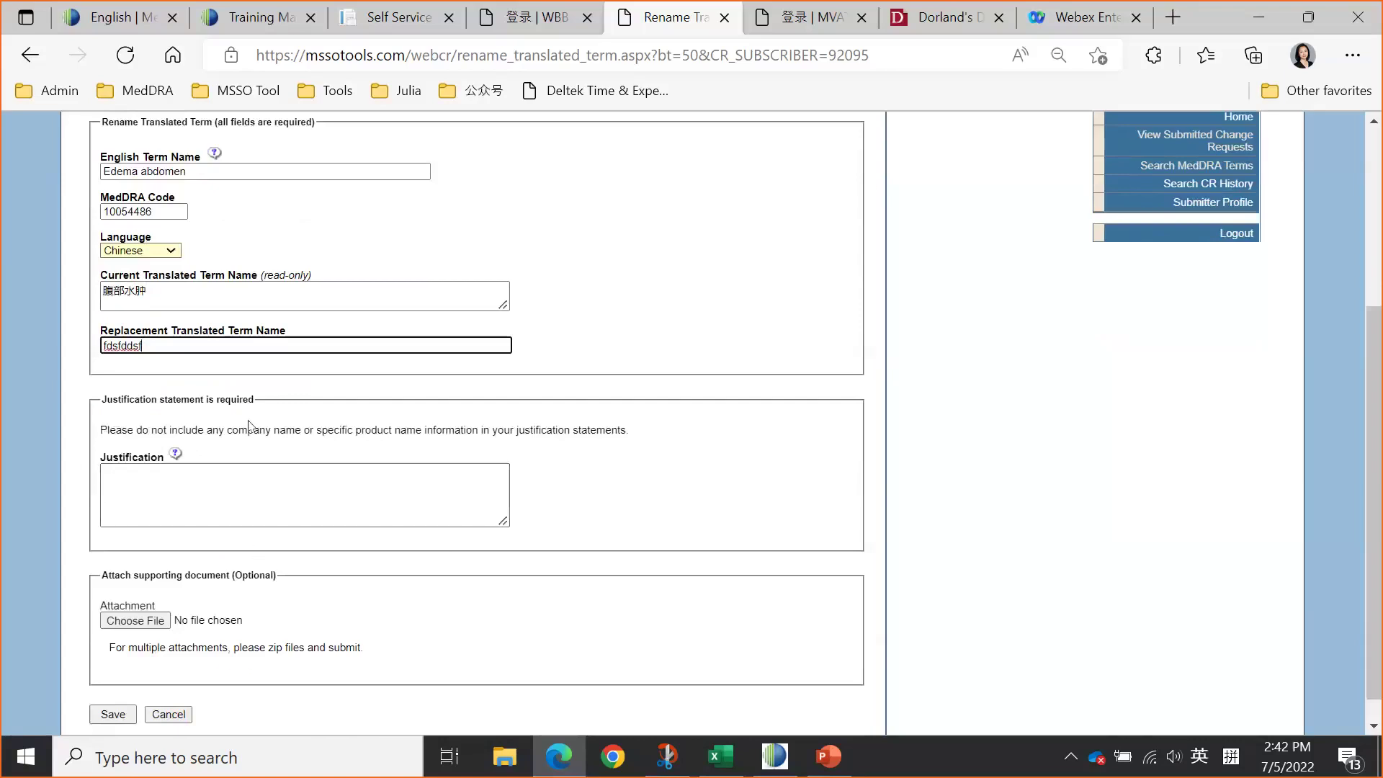
pyautogui.scroll(-1, 252, 427)
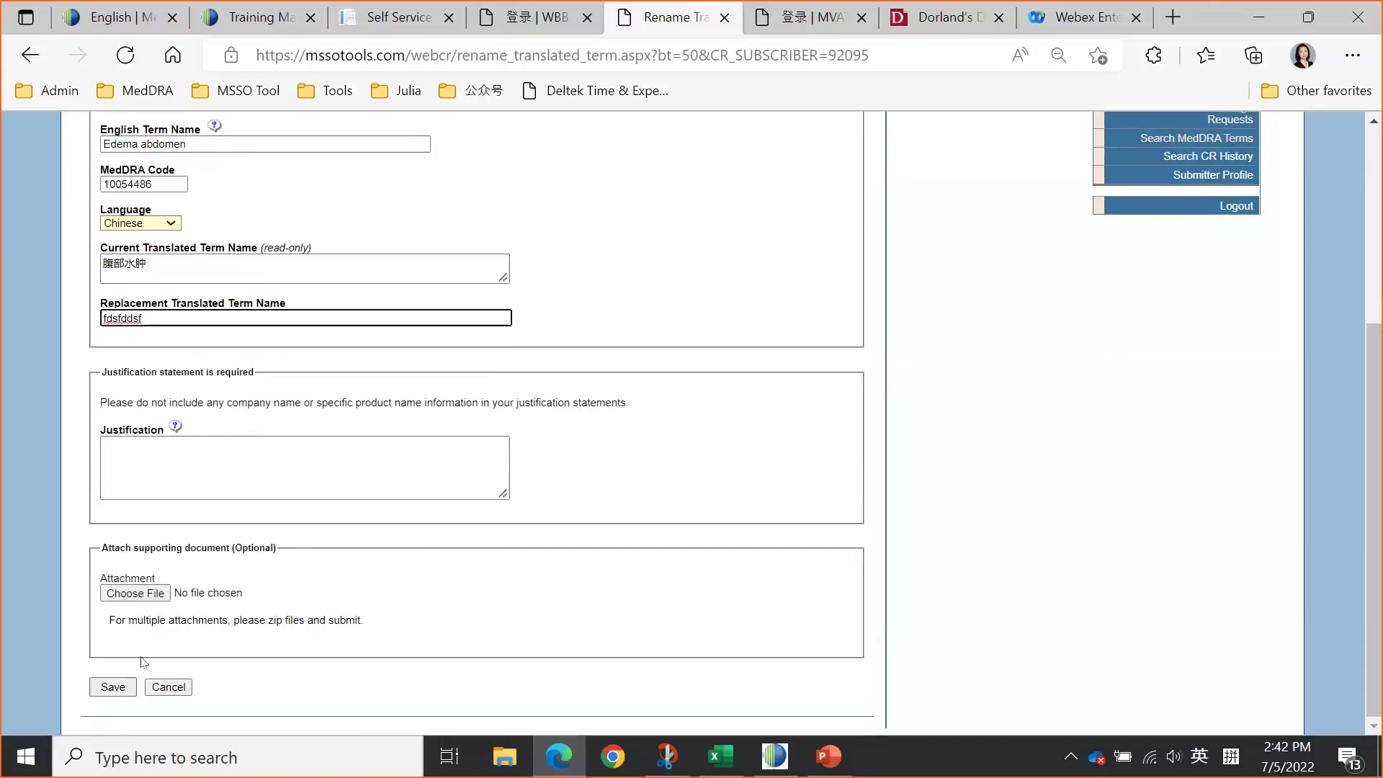
pyautogui.scroll(5, 720, 596)
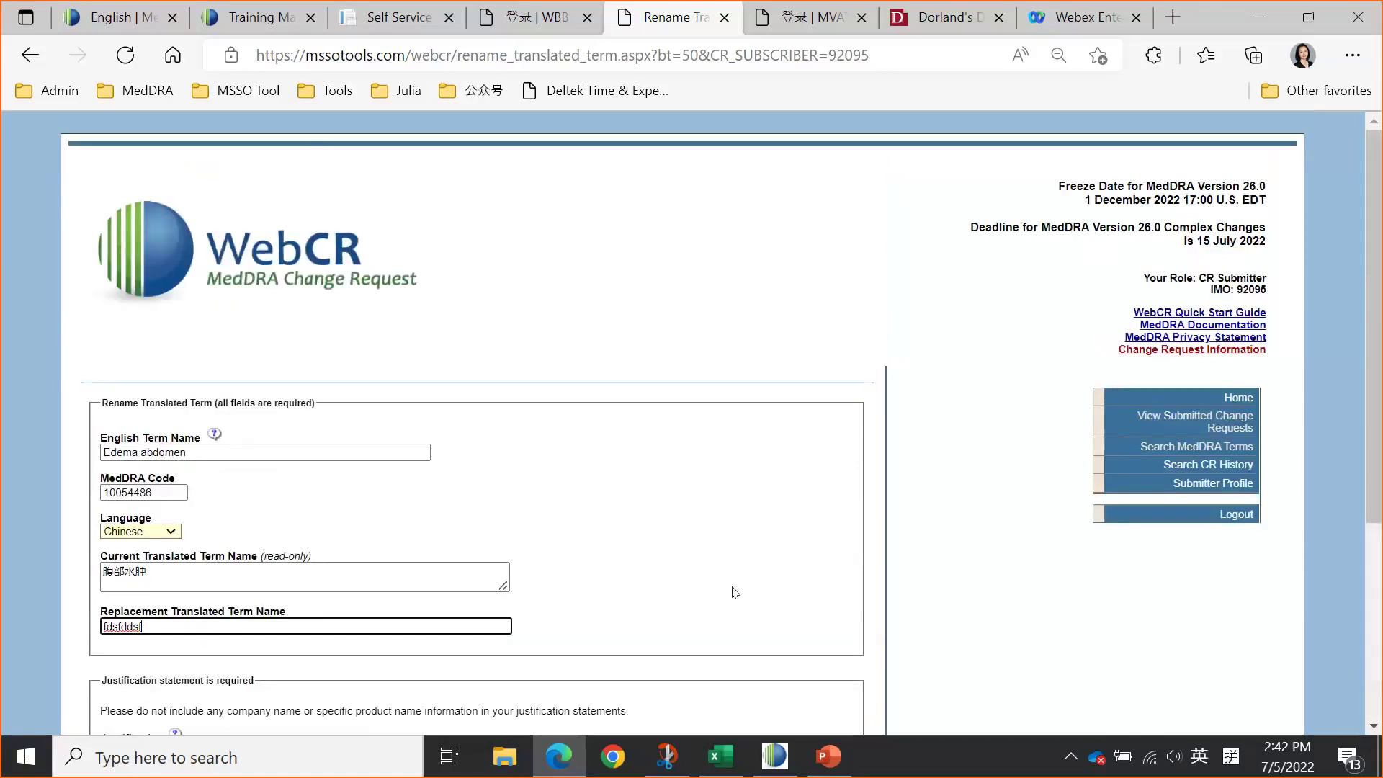
# Abandon the rename request, end on the WebCR home page, and switch to the slides
pyautogui.click(27, 61)
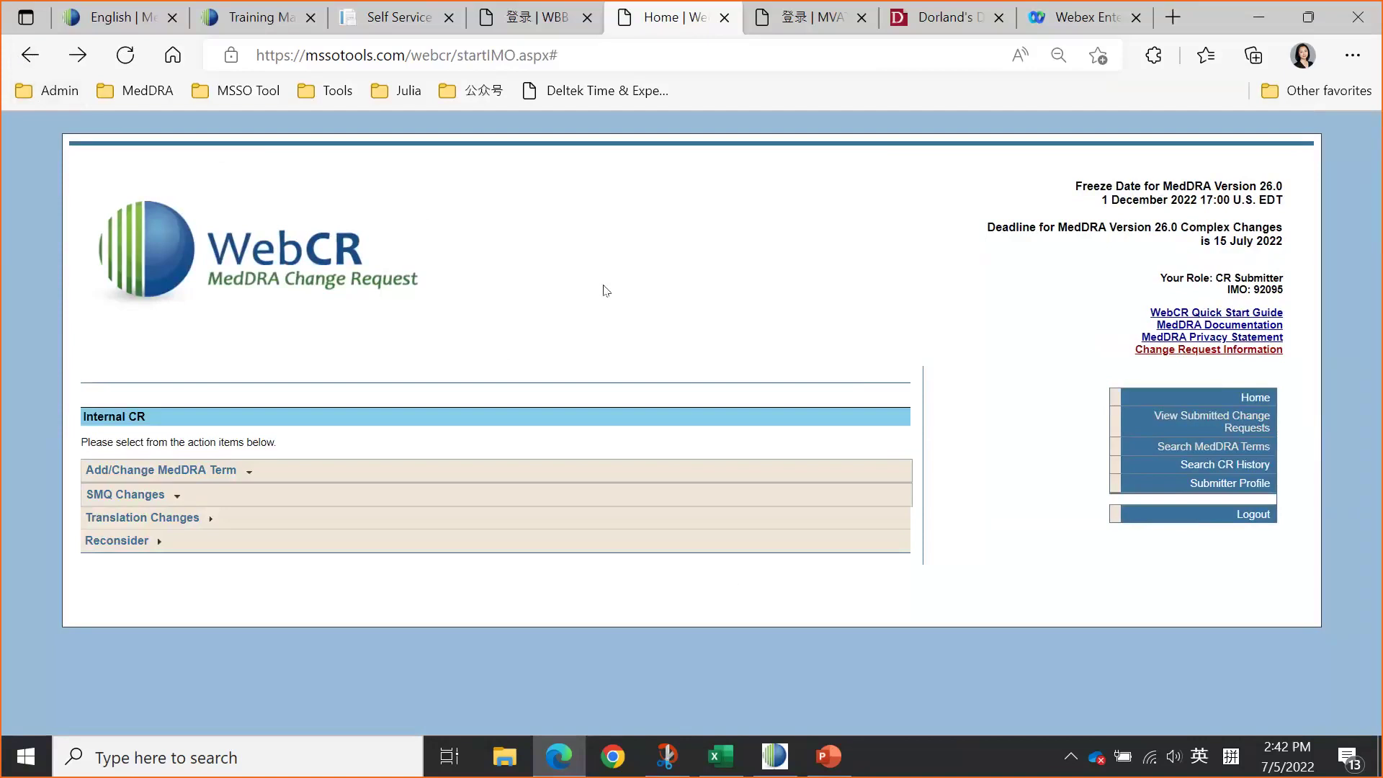
pyautogui.click(205, 525)
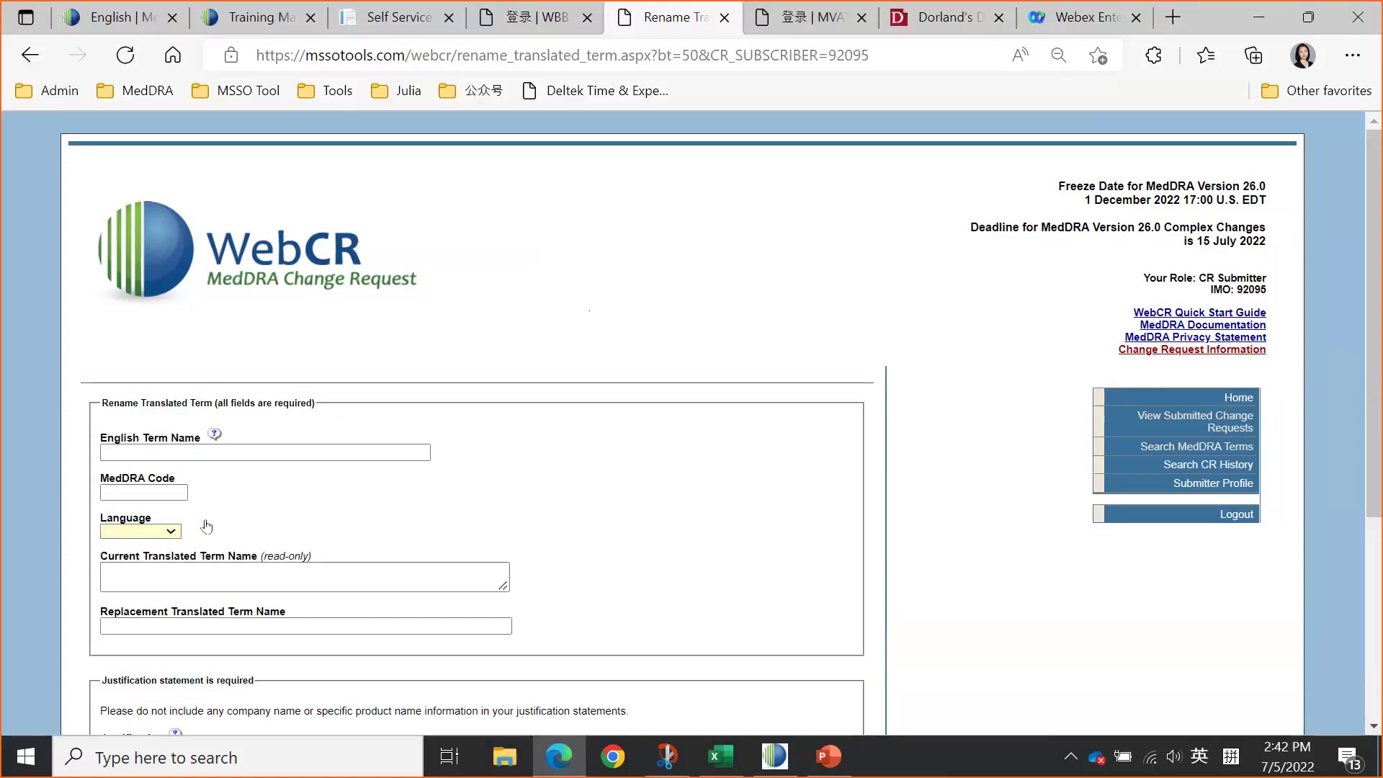
pyautogui.click(30, 58)
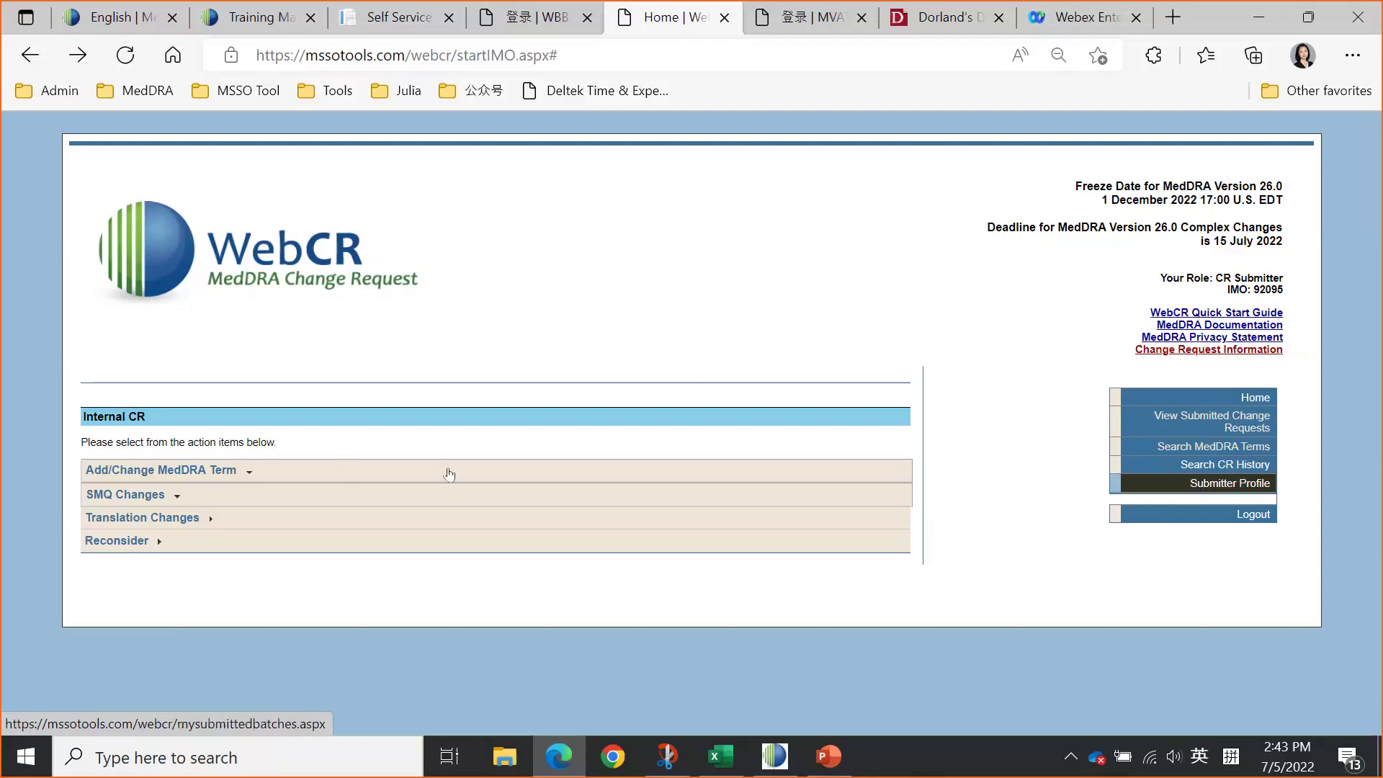
pyautogui.click(827, 756)
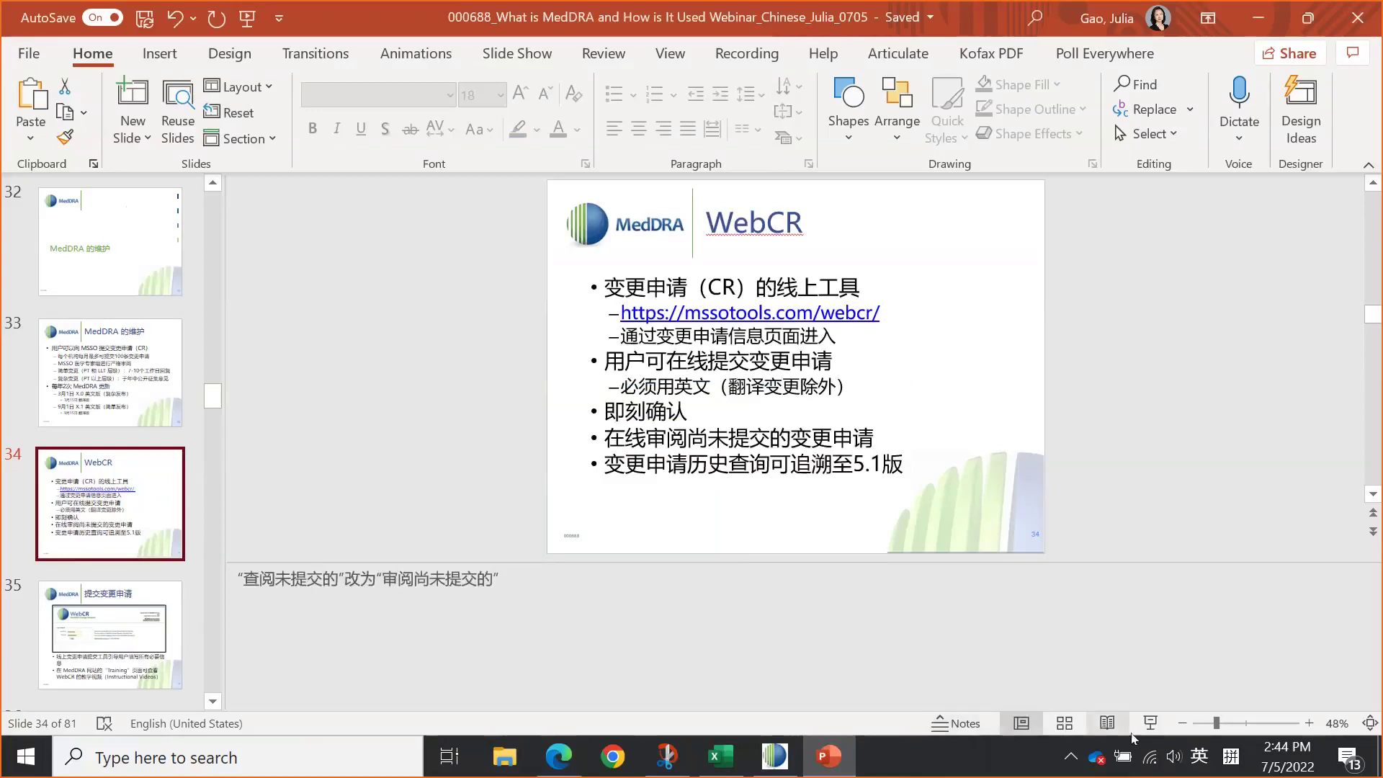
# Present the WebCR slide full screen and advance to the '提交变更申请' slide
pyautogui.click(1150, 724)
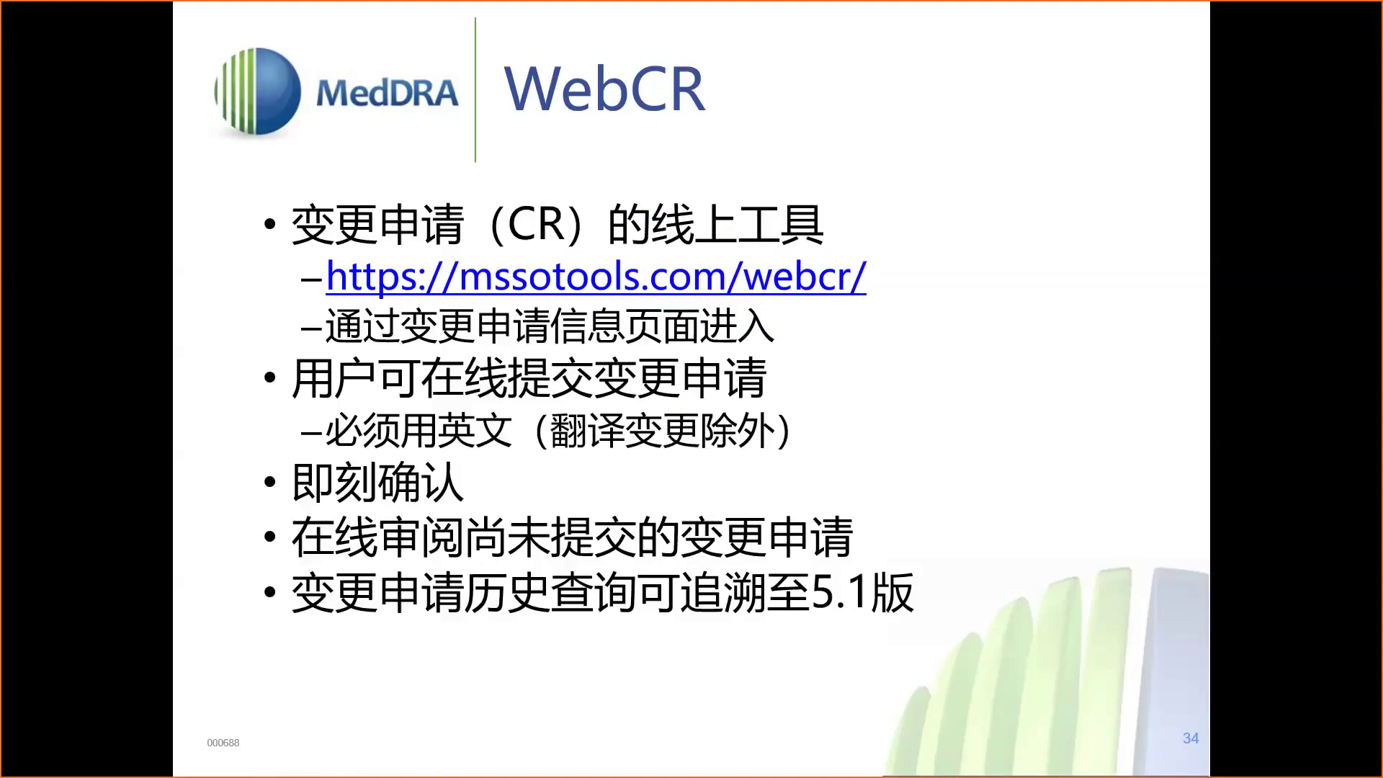
pyautogui.press('Right')
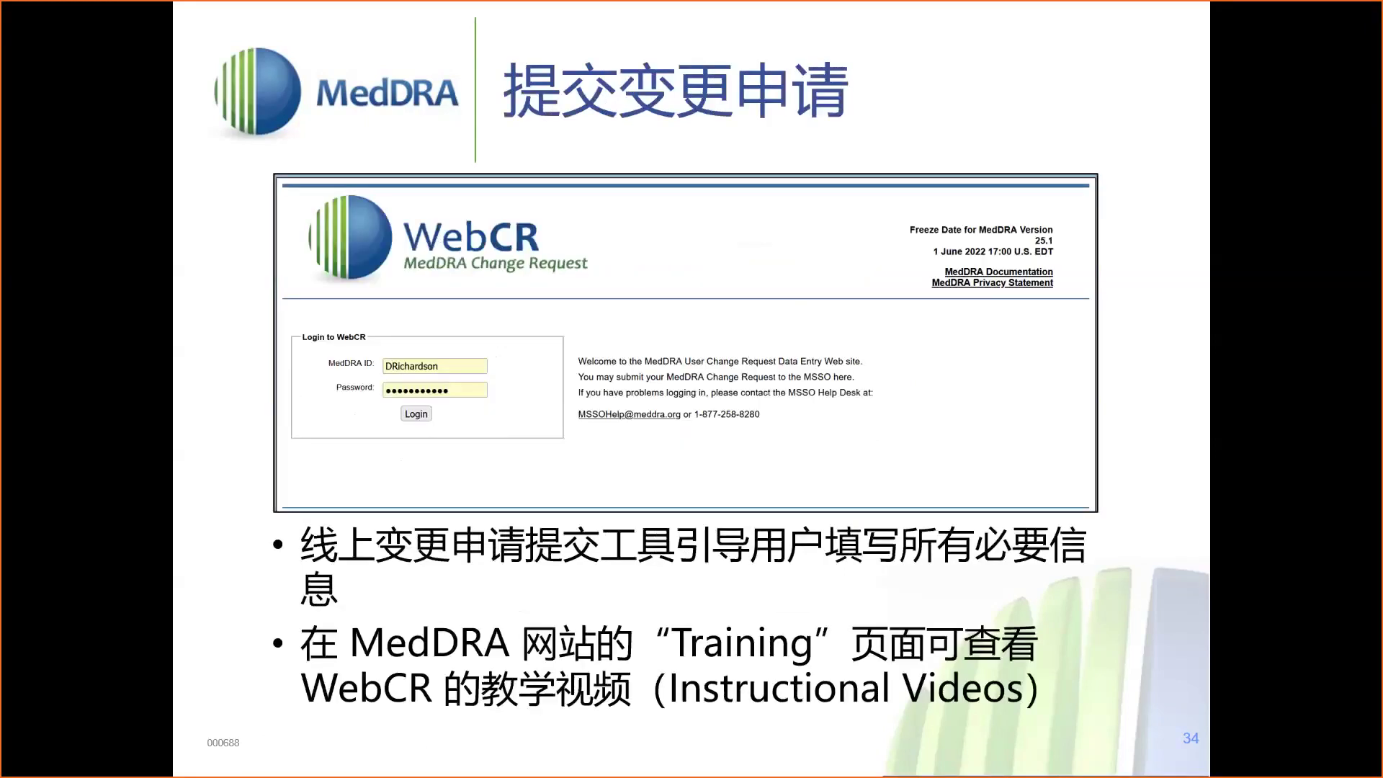
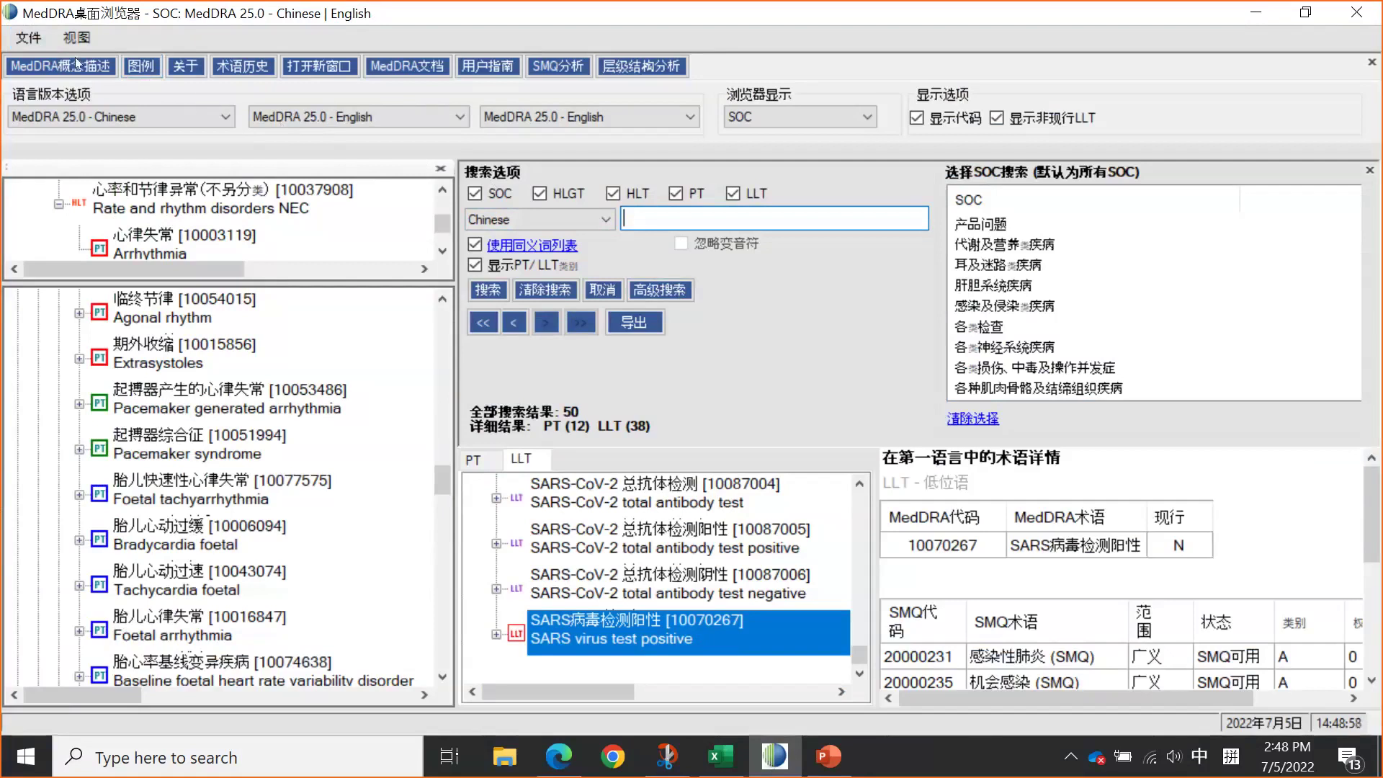
# Open the 文件 (File) menu to show the import, settings, delete and exit commands
pyautogui.click(41, 39)
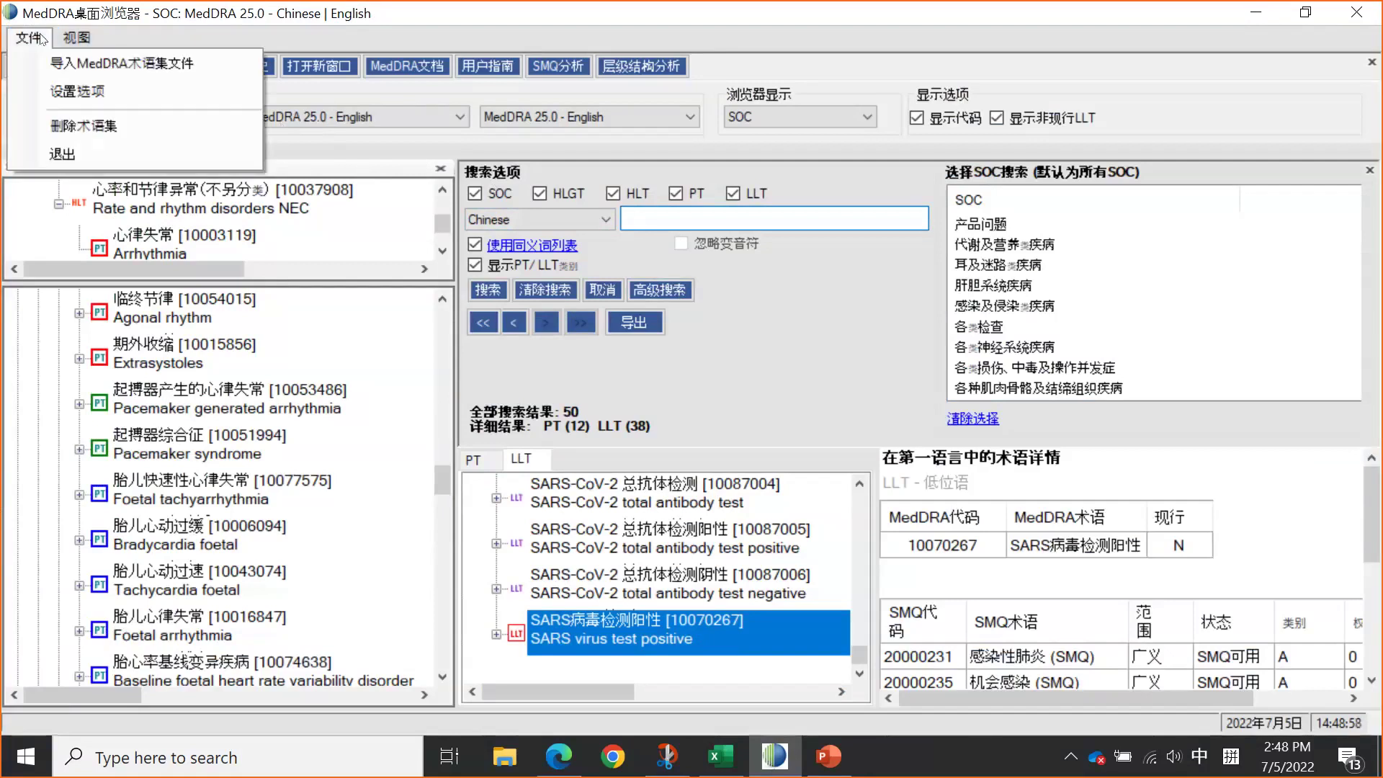
# Review the 第三语言 options in 设置选项, keeping English, then switch to the Web-Based Browser in Edge
pyautogui.click(76, 92)
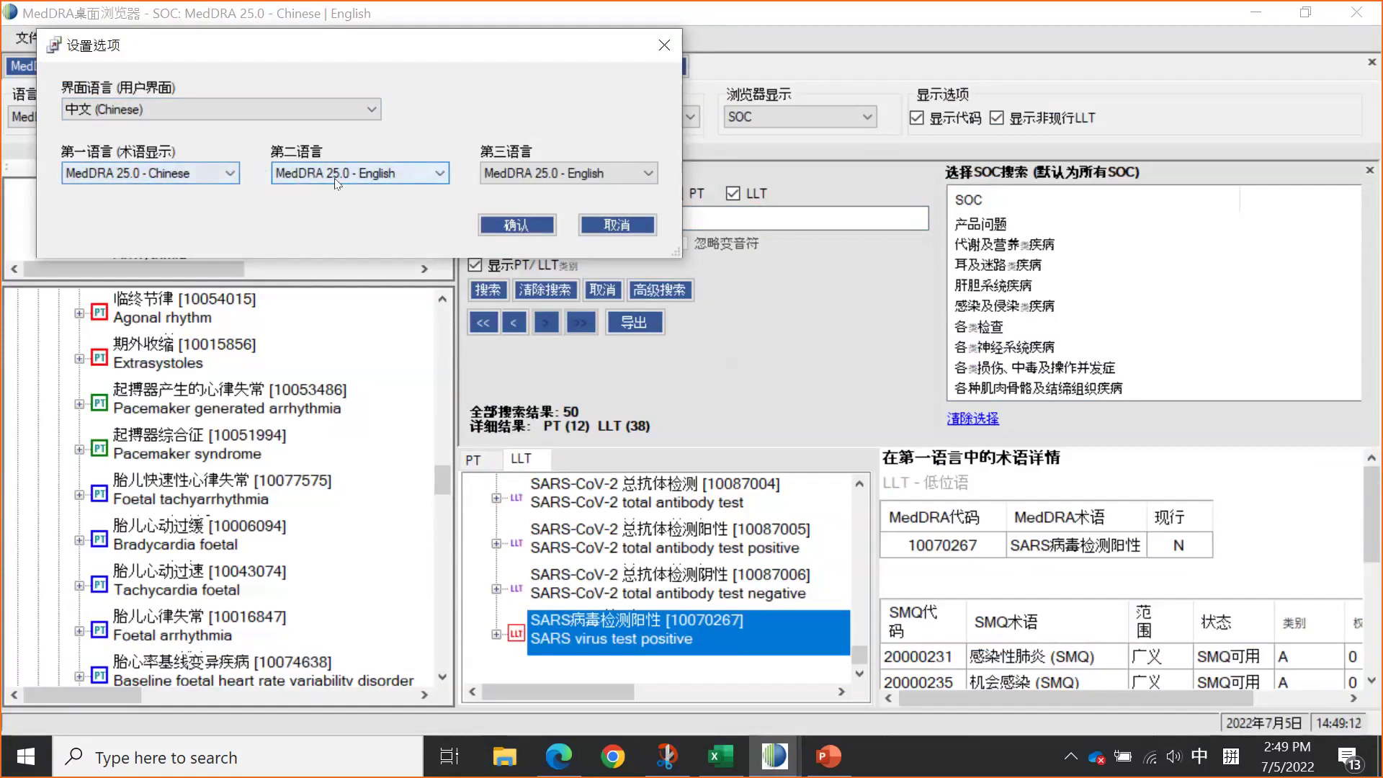
pyautogui.click(581, 179)
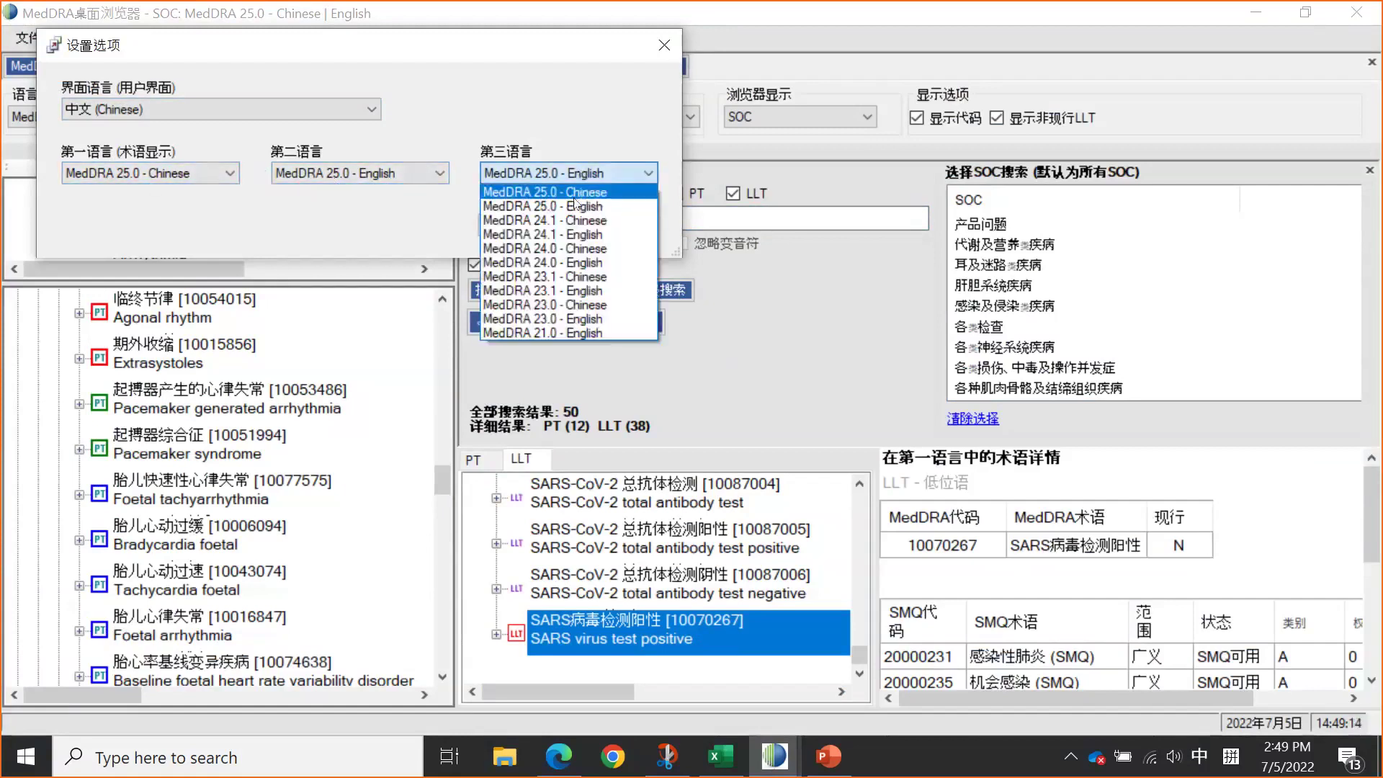
pyautogui.press('Escape')
pyautogui.hotkey('alt', 'Down')
pyautogui.click(421, 225)
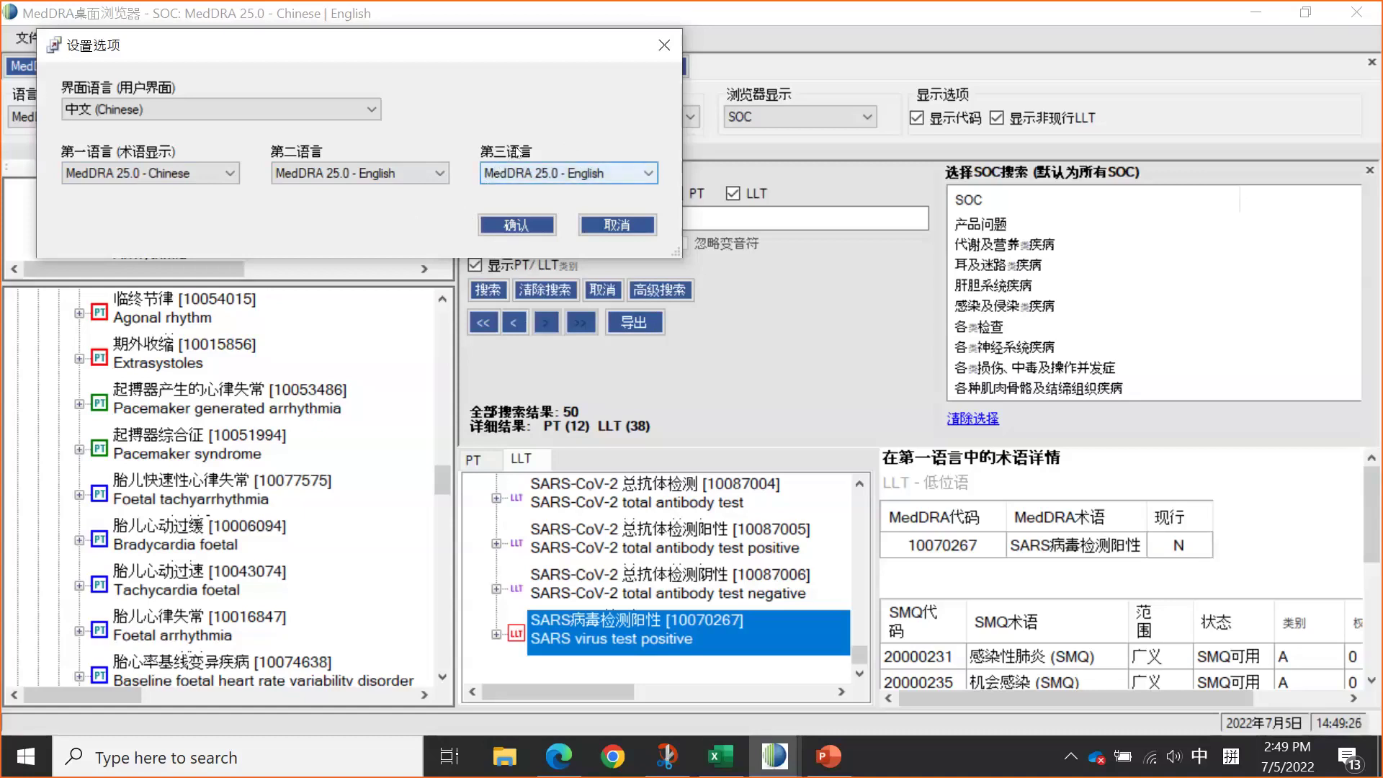
pyautogui.click(663, 46)
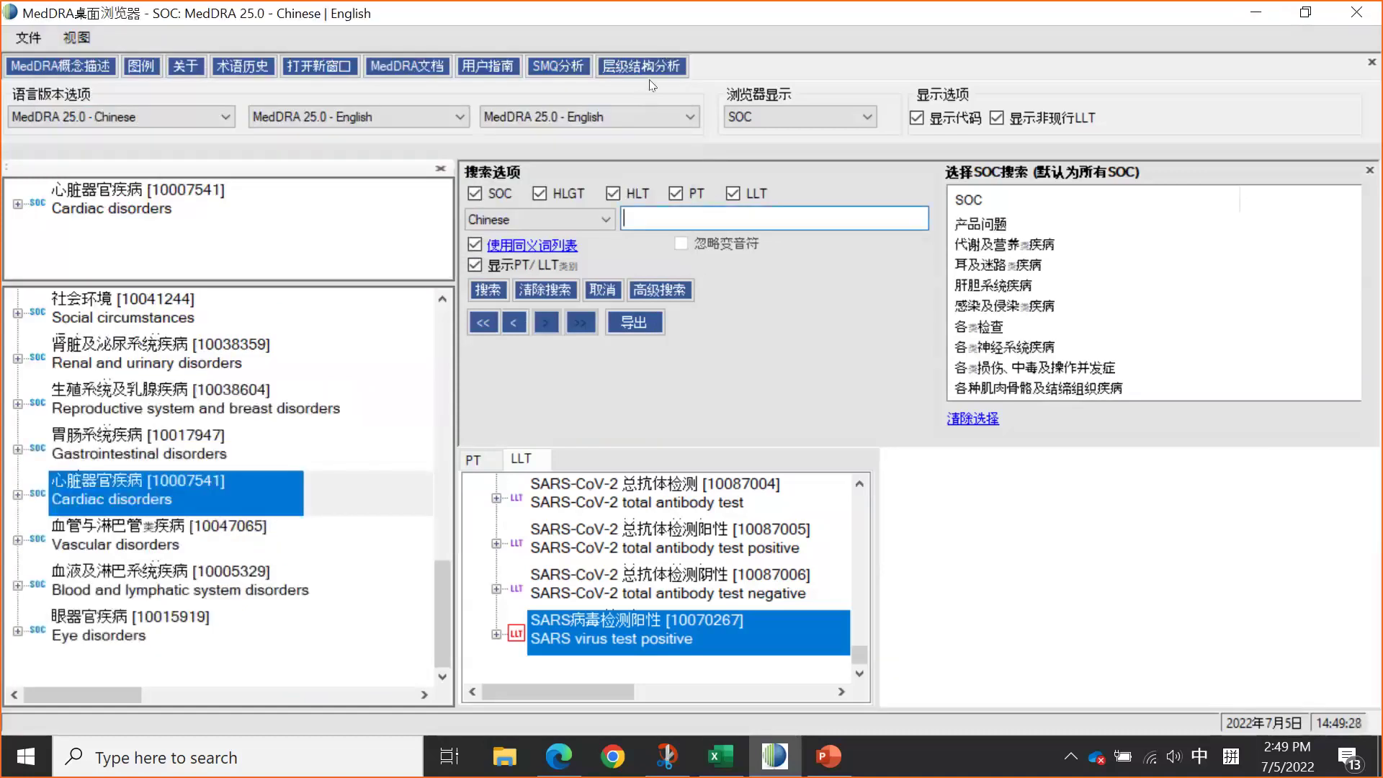
pyautogui.click(549, 763)
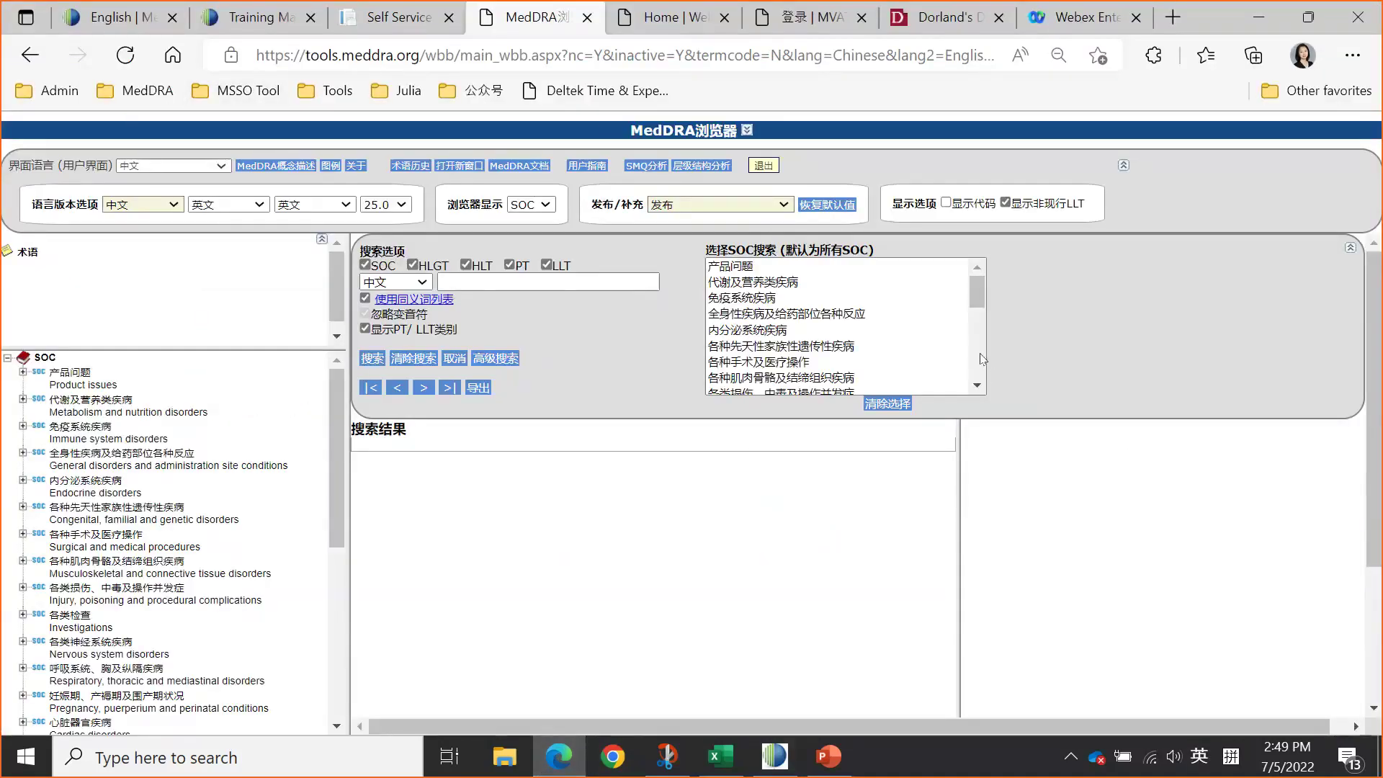
# Set the 发布/补充 dropdown to 补充英文术语 (supplemental English terms) and focus the search box
pyautogui.click(785, 207)
pyautogui.click(699, 242)
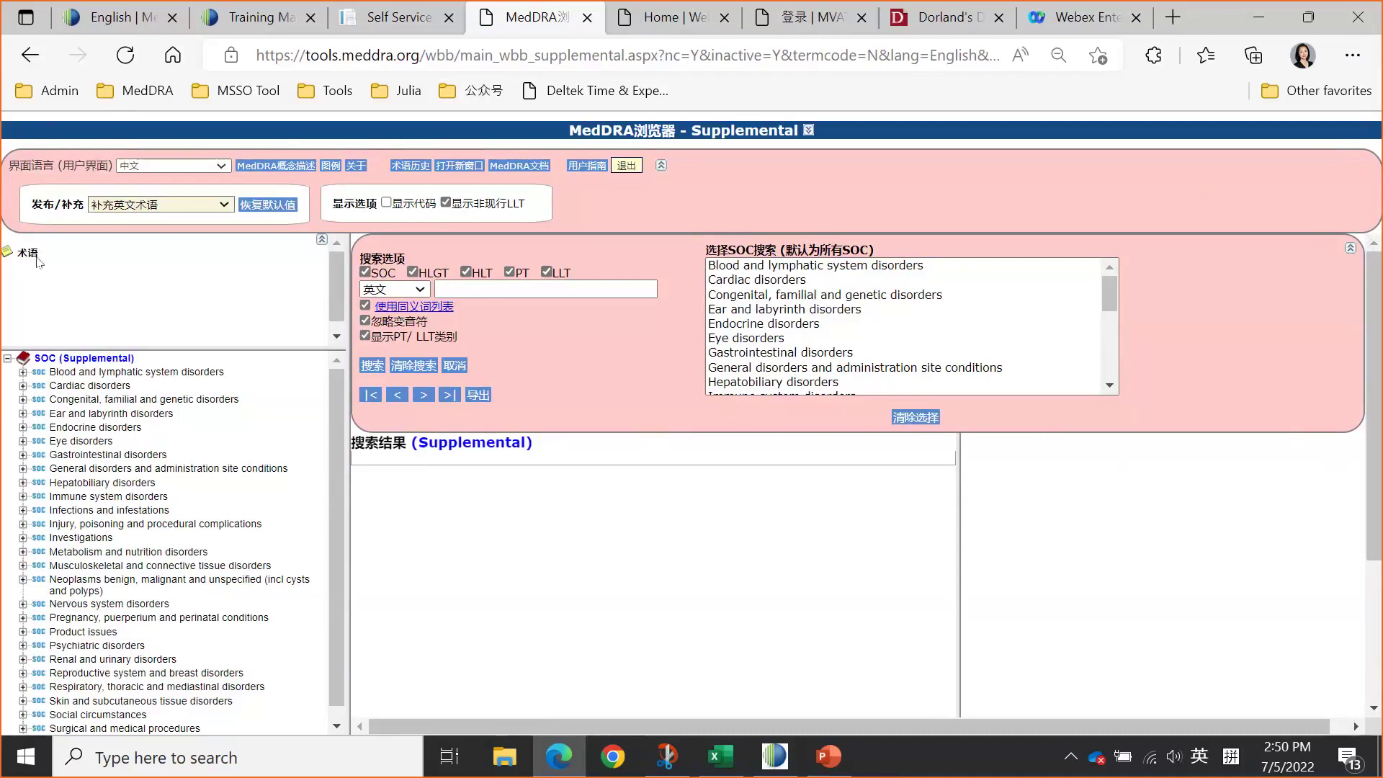
pyautogui.click(518, 292)
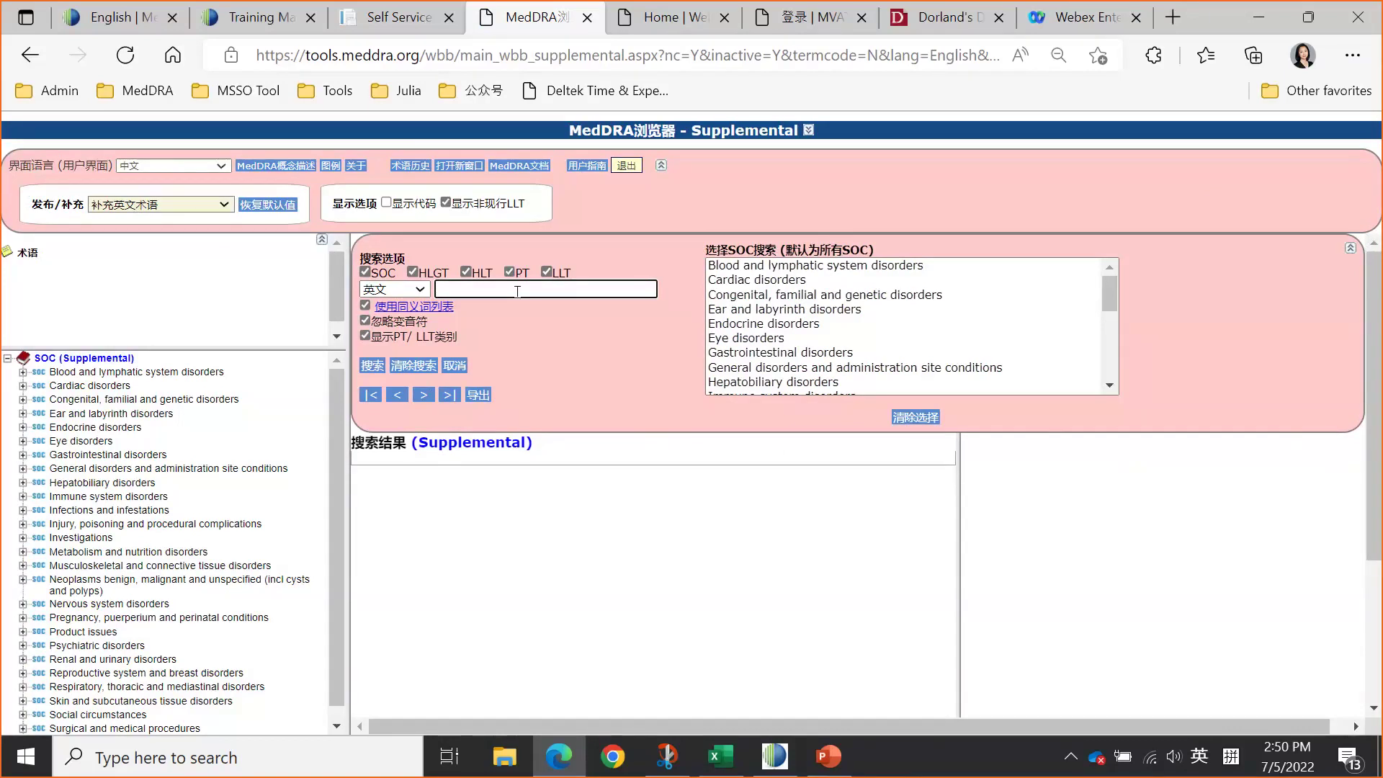
# Search supplemental terms for 'covid' and expand the 61 word-contains results
pyautogui.write('covid')
pyautogui.press('Return')
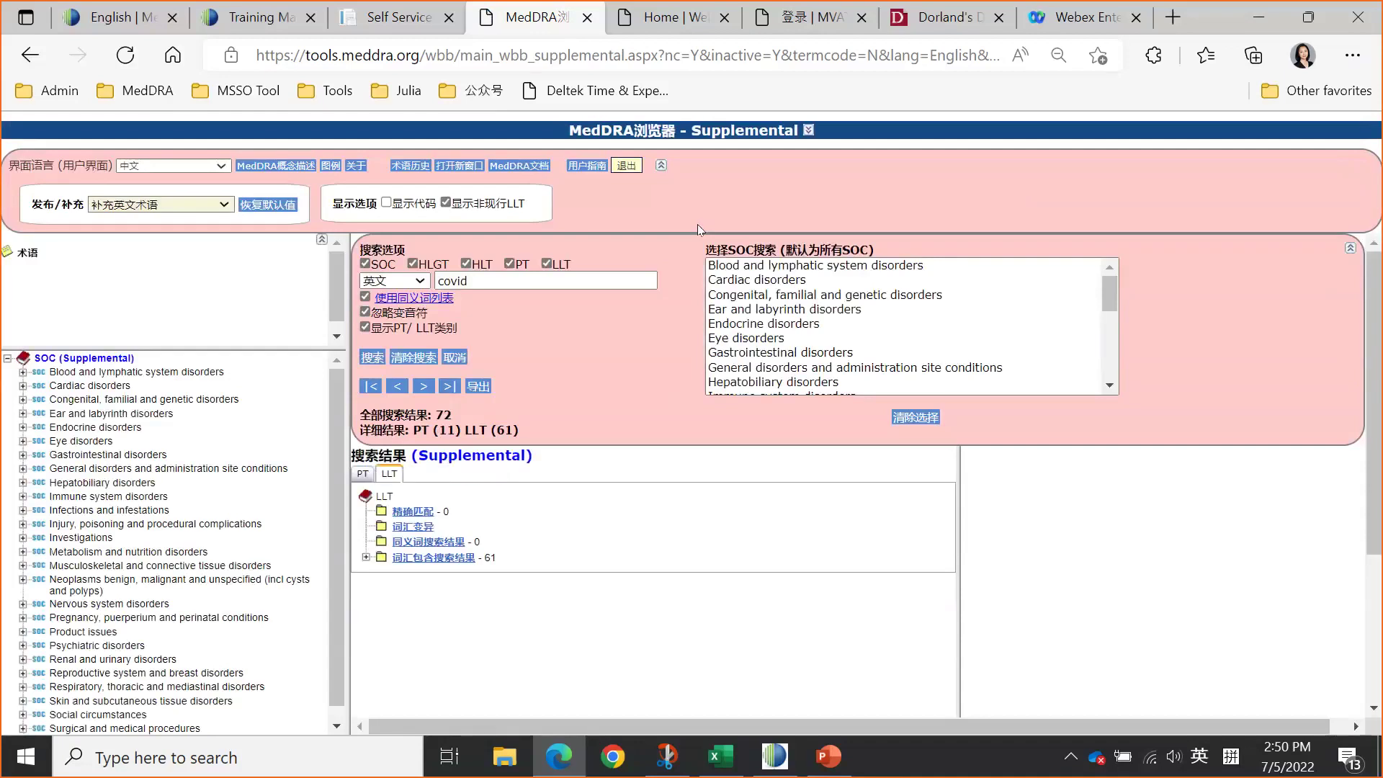
pyautogui.click(365, 558)
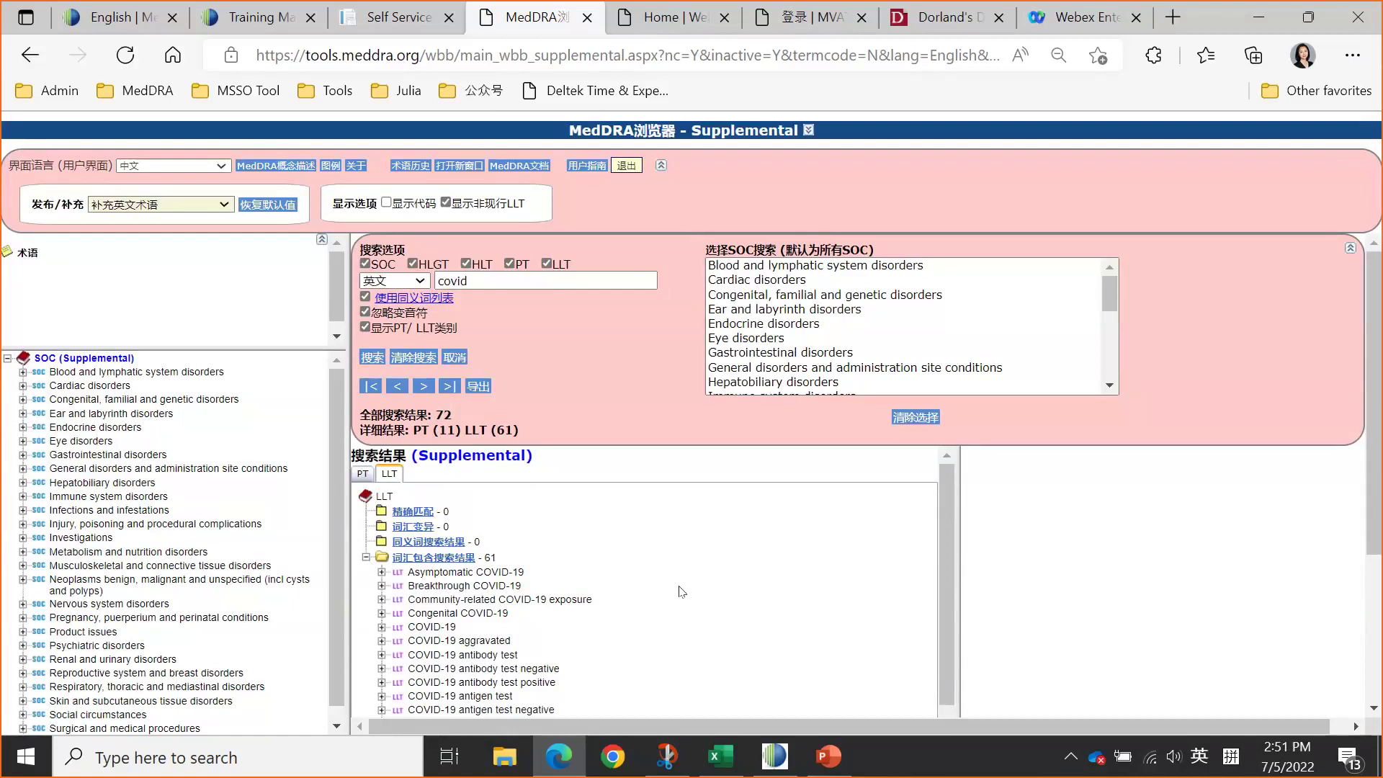
pyautogui.click(510, 282)
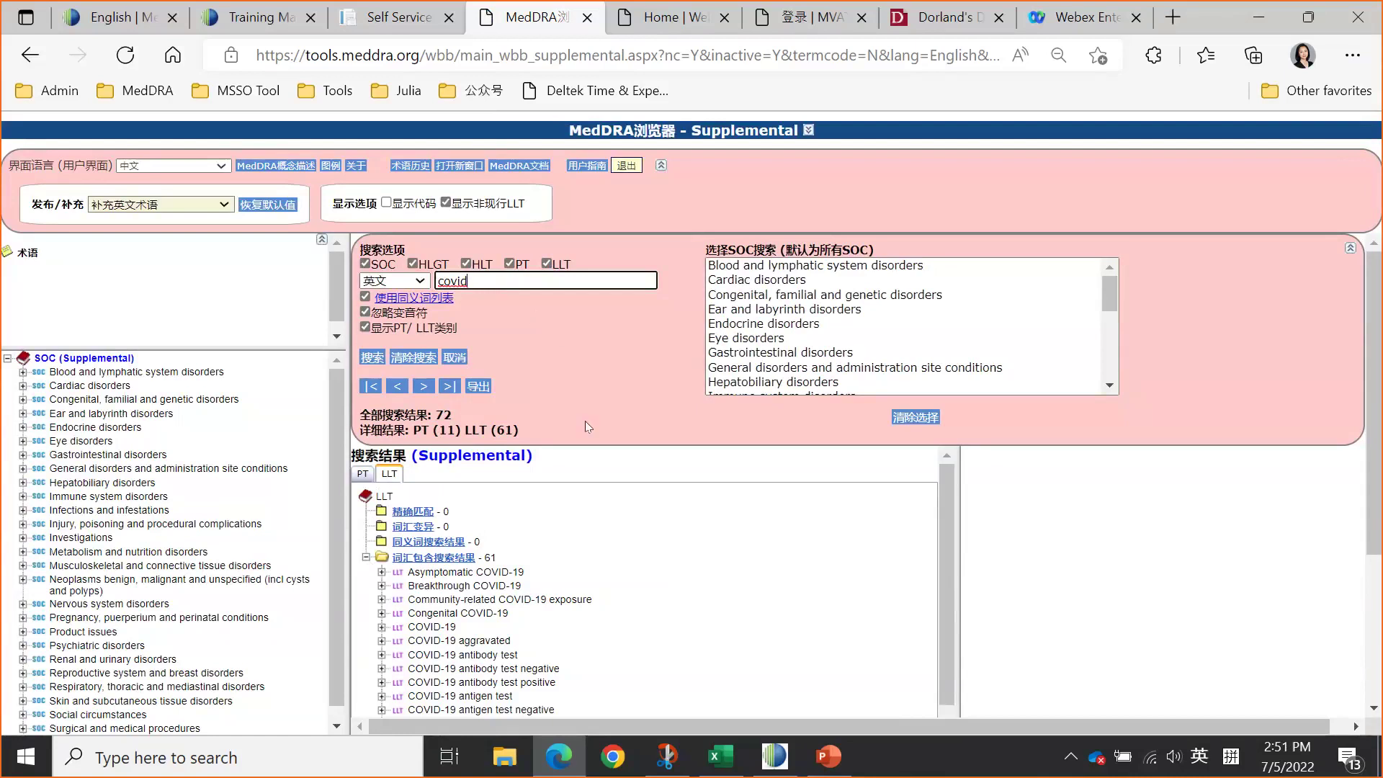
pyautogui.scroll(-6, 574, 500)
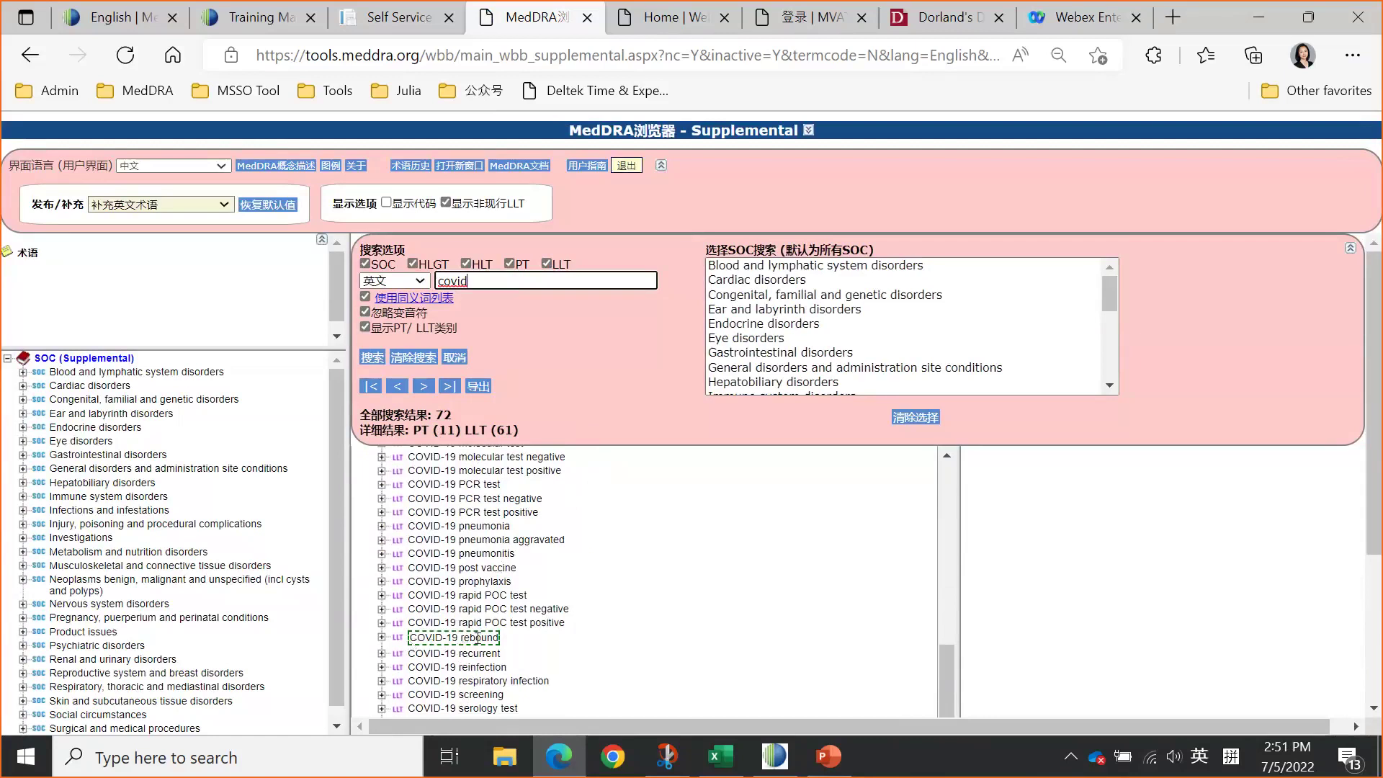
# Show the details of LLT COVID-19 rebound, then return to the Desktop Browser
pyautogui.click(415, 634)
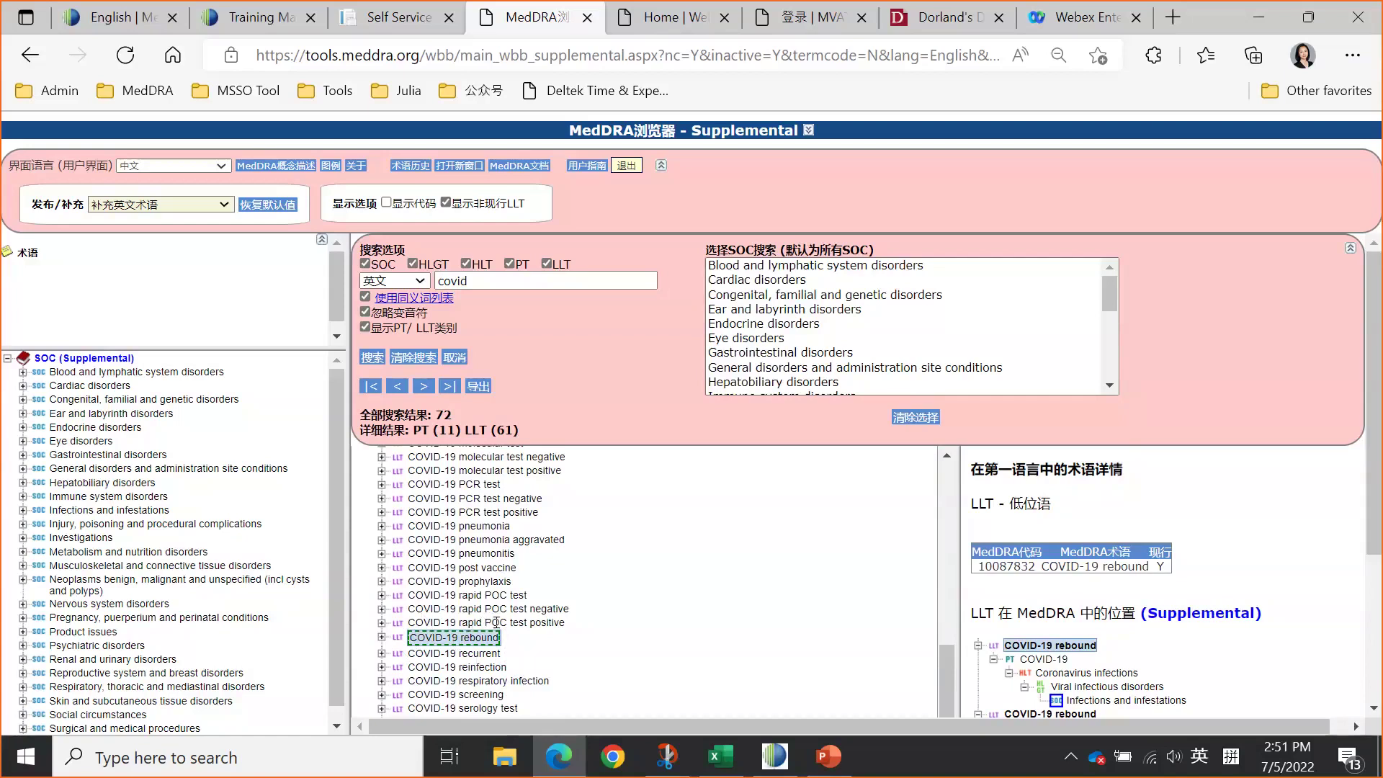
pyautogui.scroll(10, 706, 546)
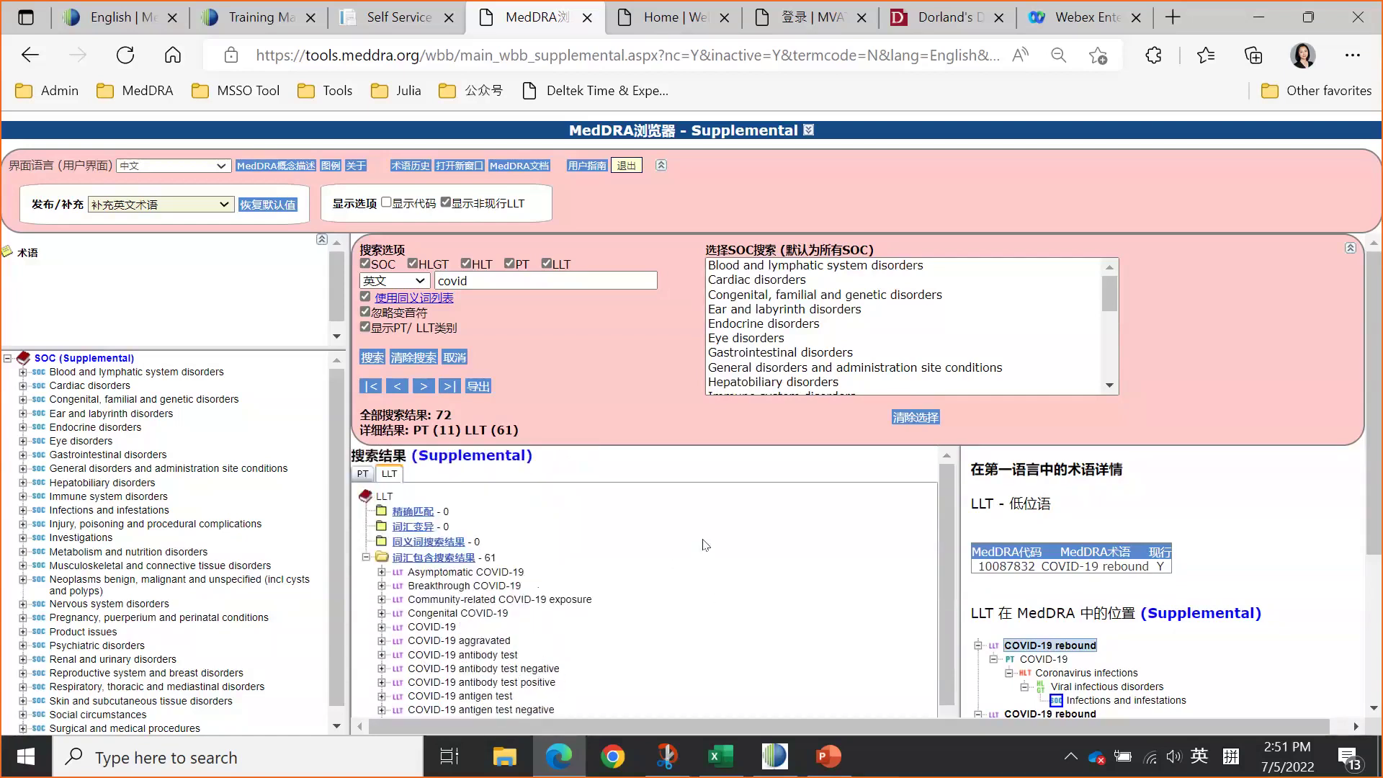
pyautogui.click(785, 771)
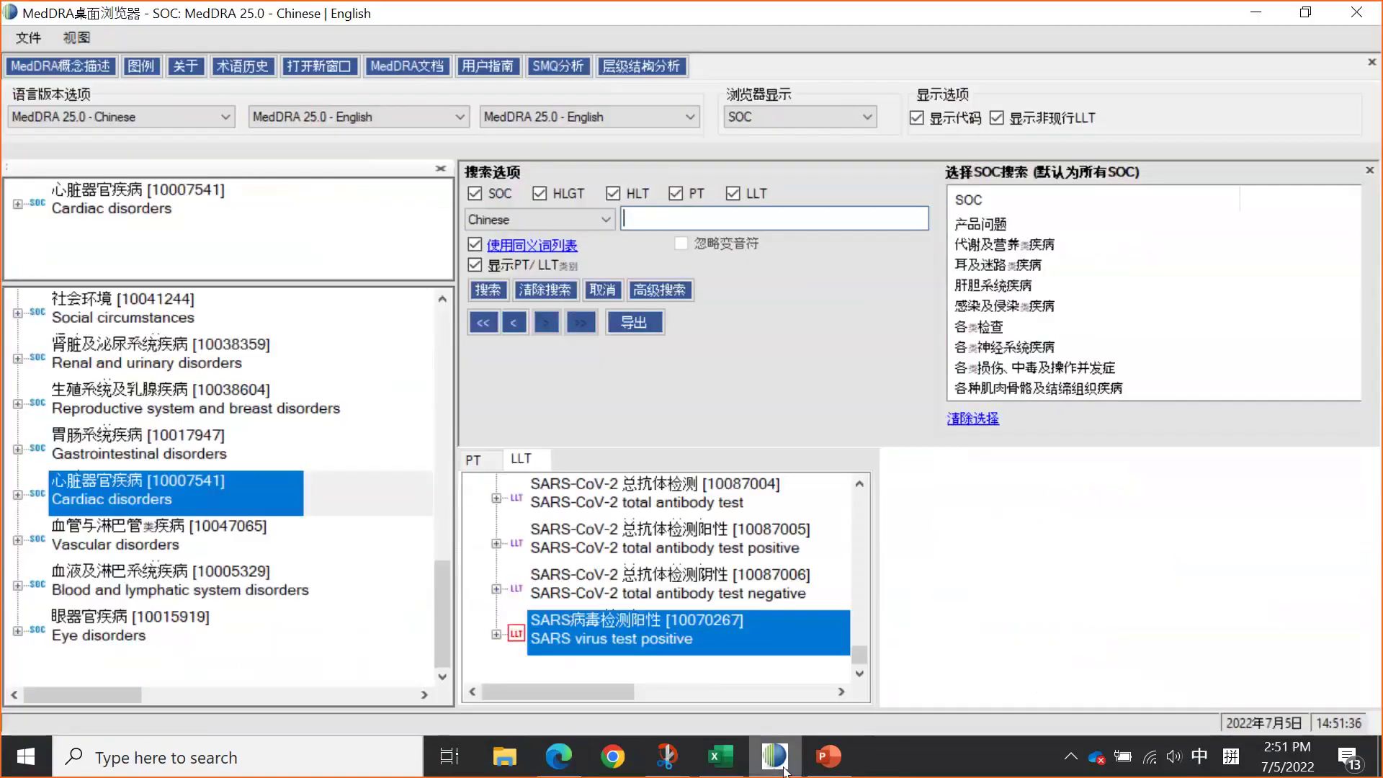
# Open the SMQ analysis dialog, step forward once, and close it
pyautogui.click(552, 70)
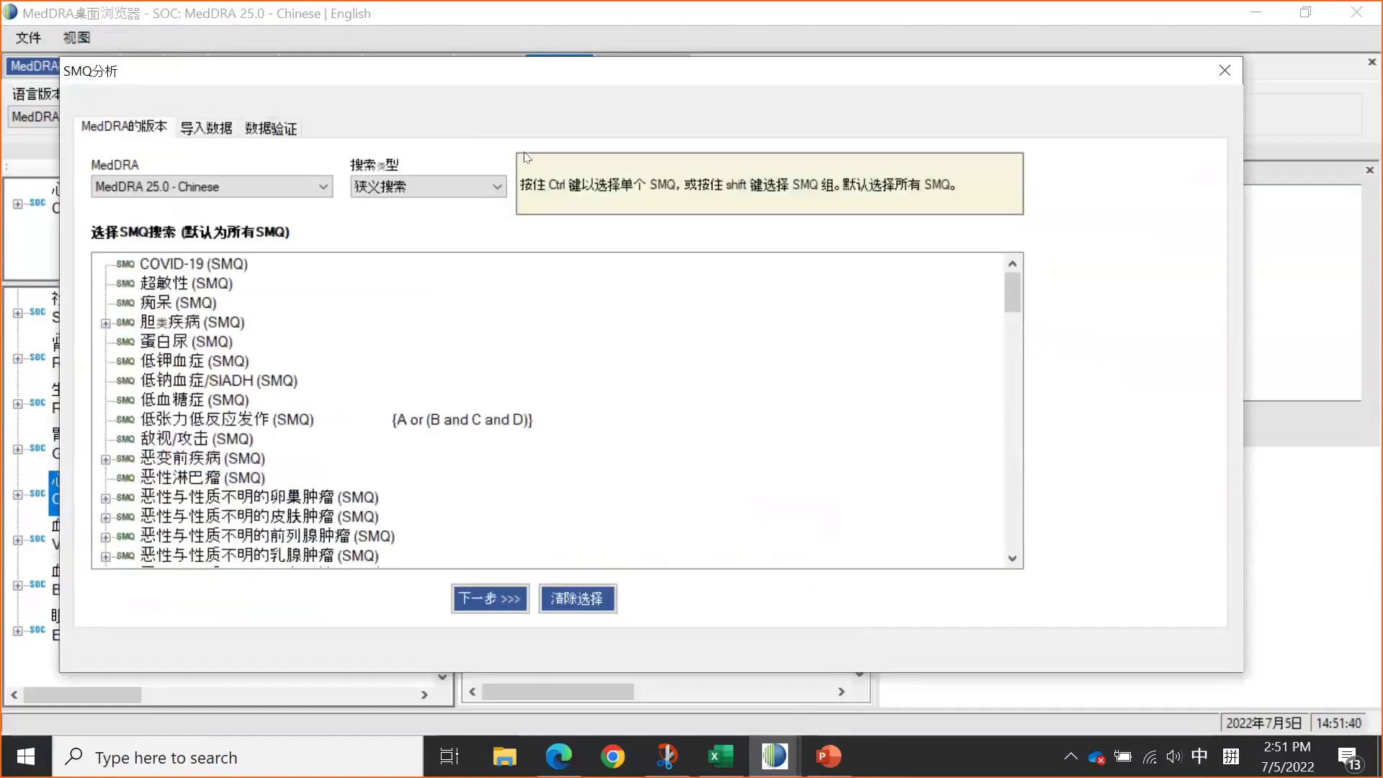
pyautogui.click(490, 597)
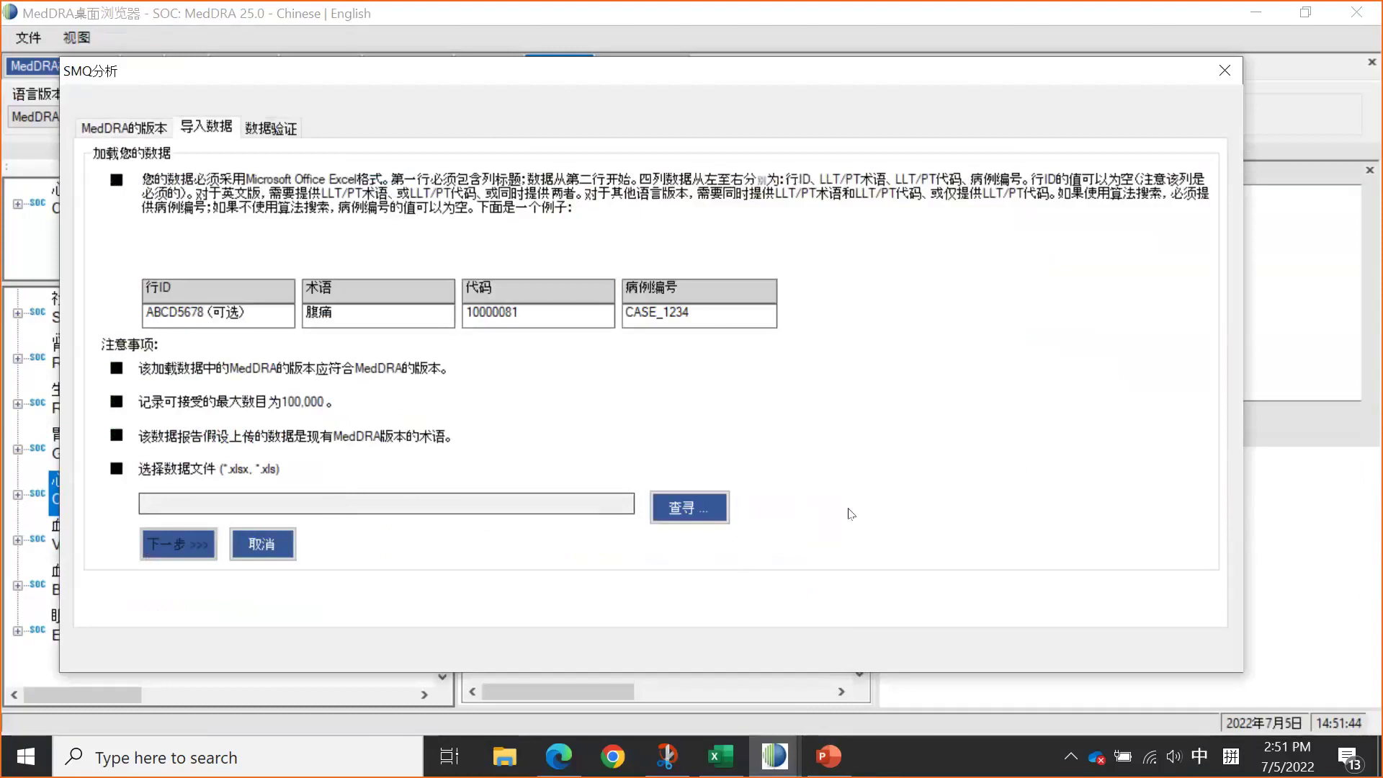
pyautogui.click(1225, 71)
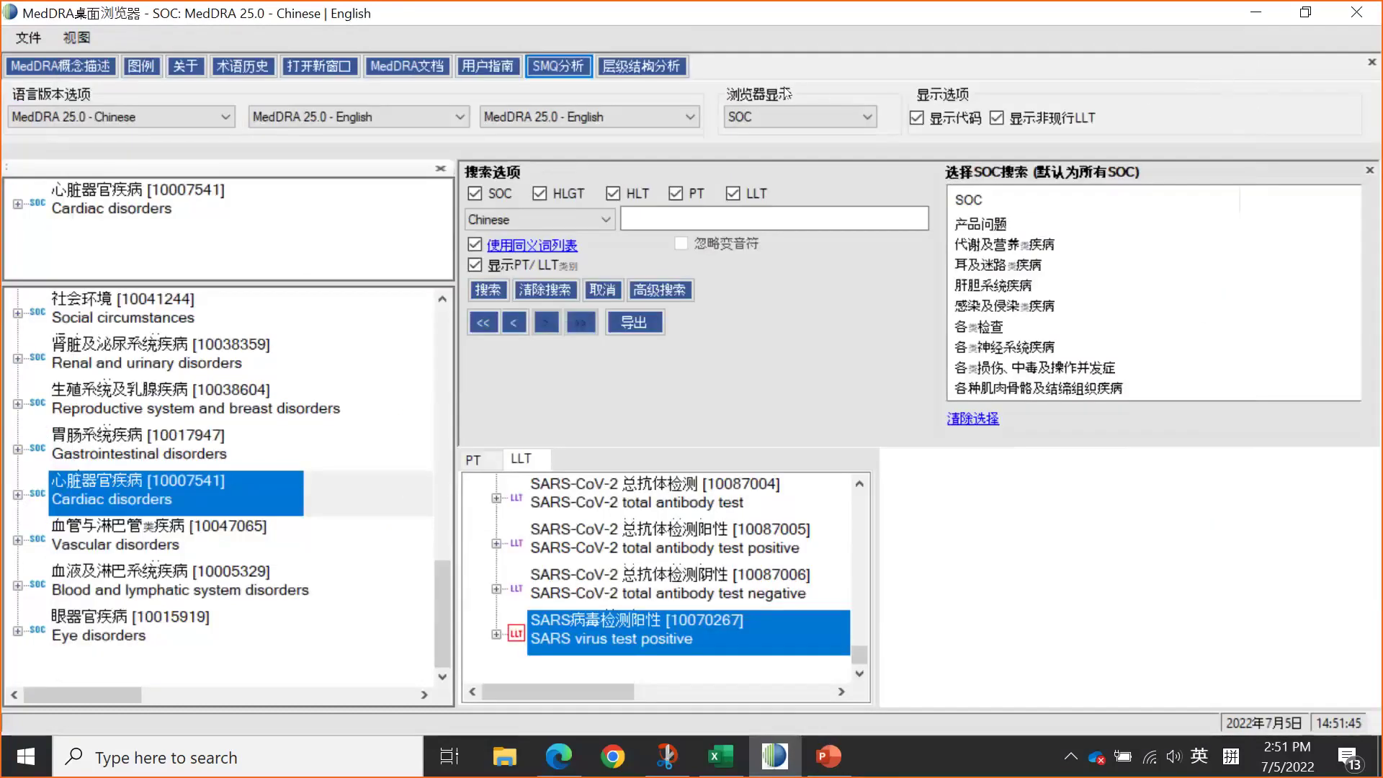
# Open the 层级结构分析 (hierarchy analysis) dialog, advance to data import, and close it
pyautogui.click(643, 66)
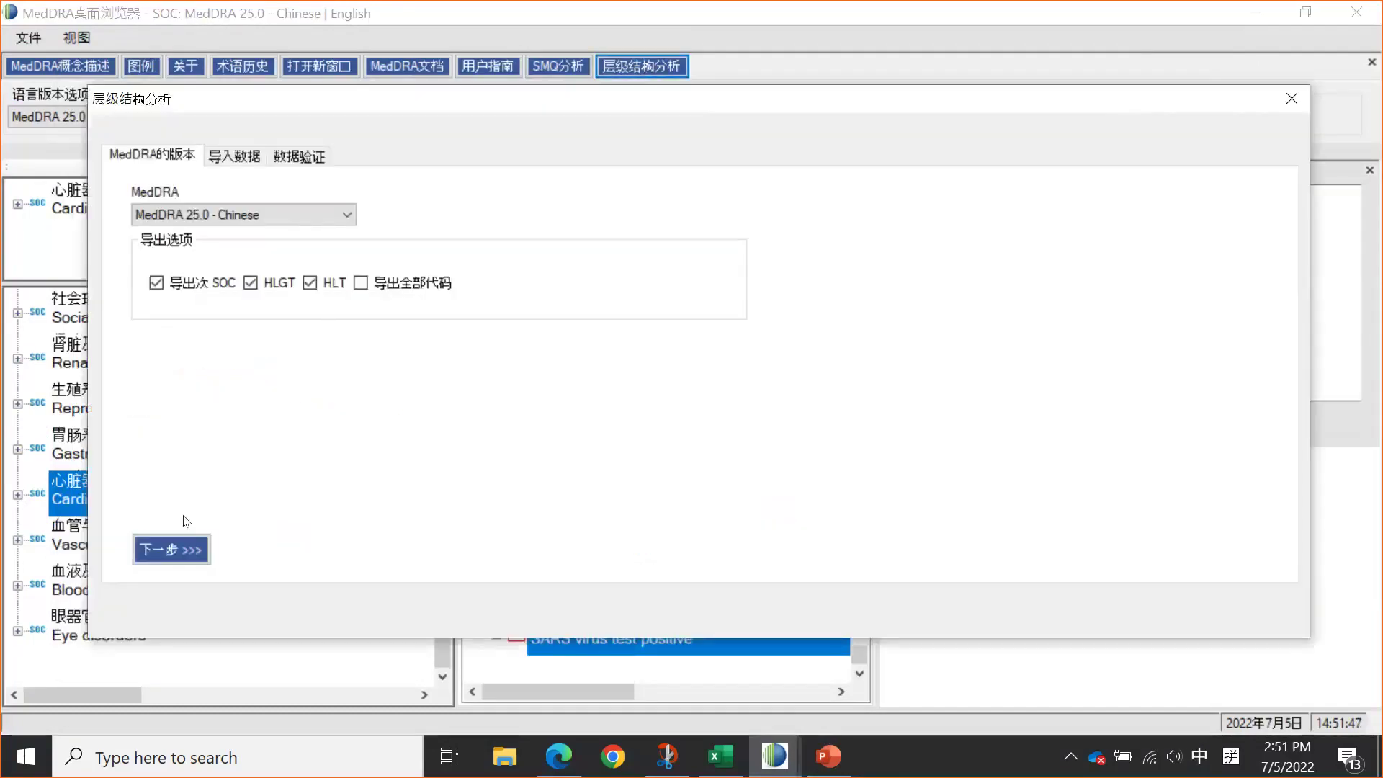
pyautogui.click(173, 551)
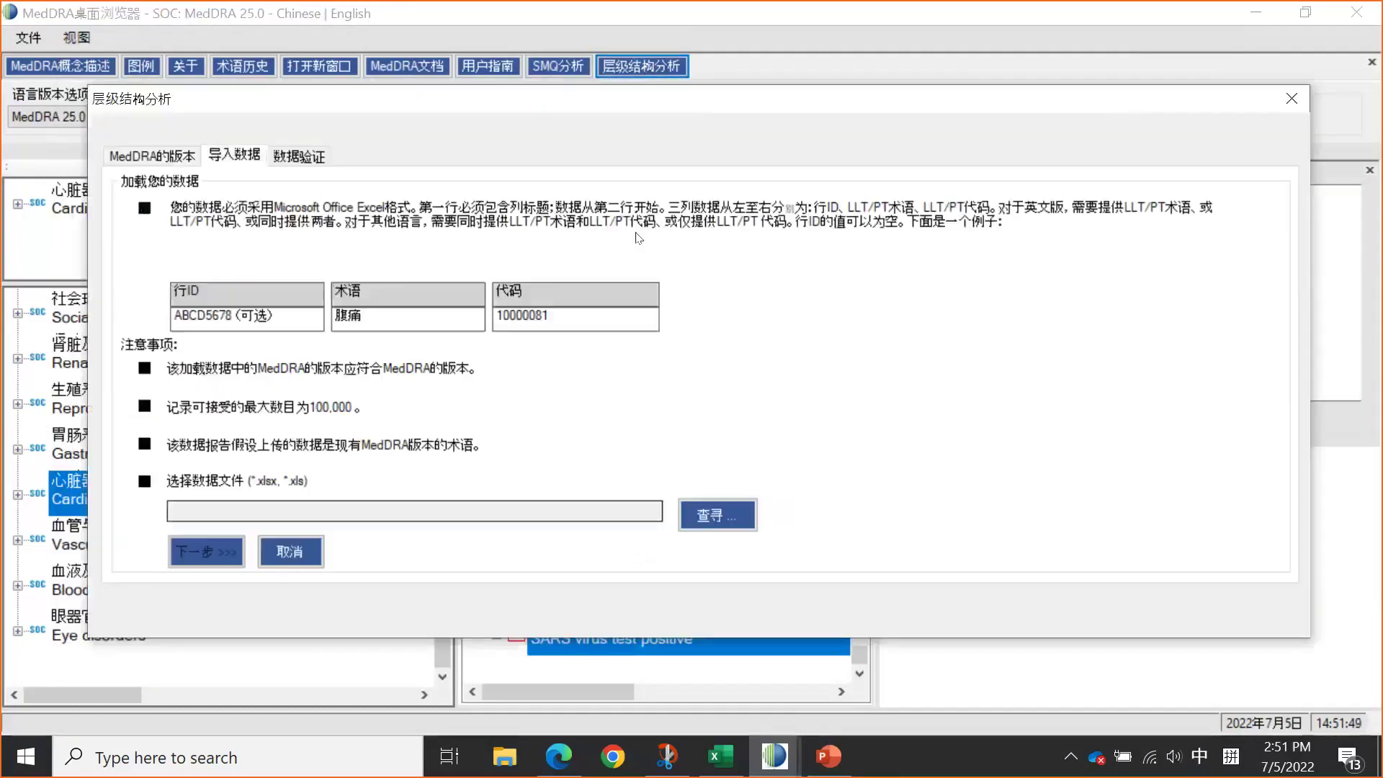
pyautogui.click(1291, 100)
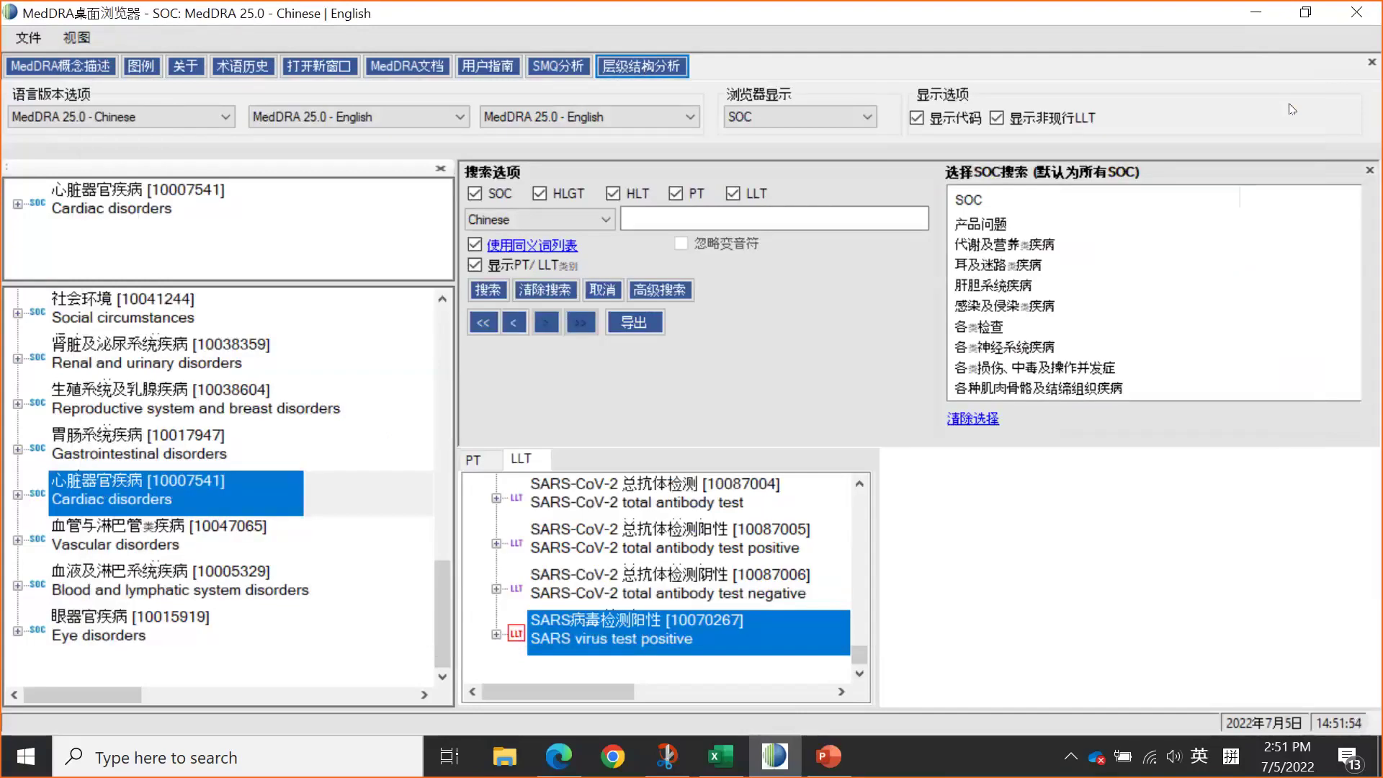
# Search for 水肿 (823 terms) with Chinese input, export the results, and bring the webinar slides forward
pyautogui.click(696, 217)
pyautogui.press('shift')
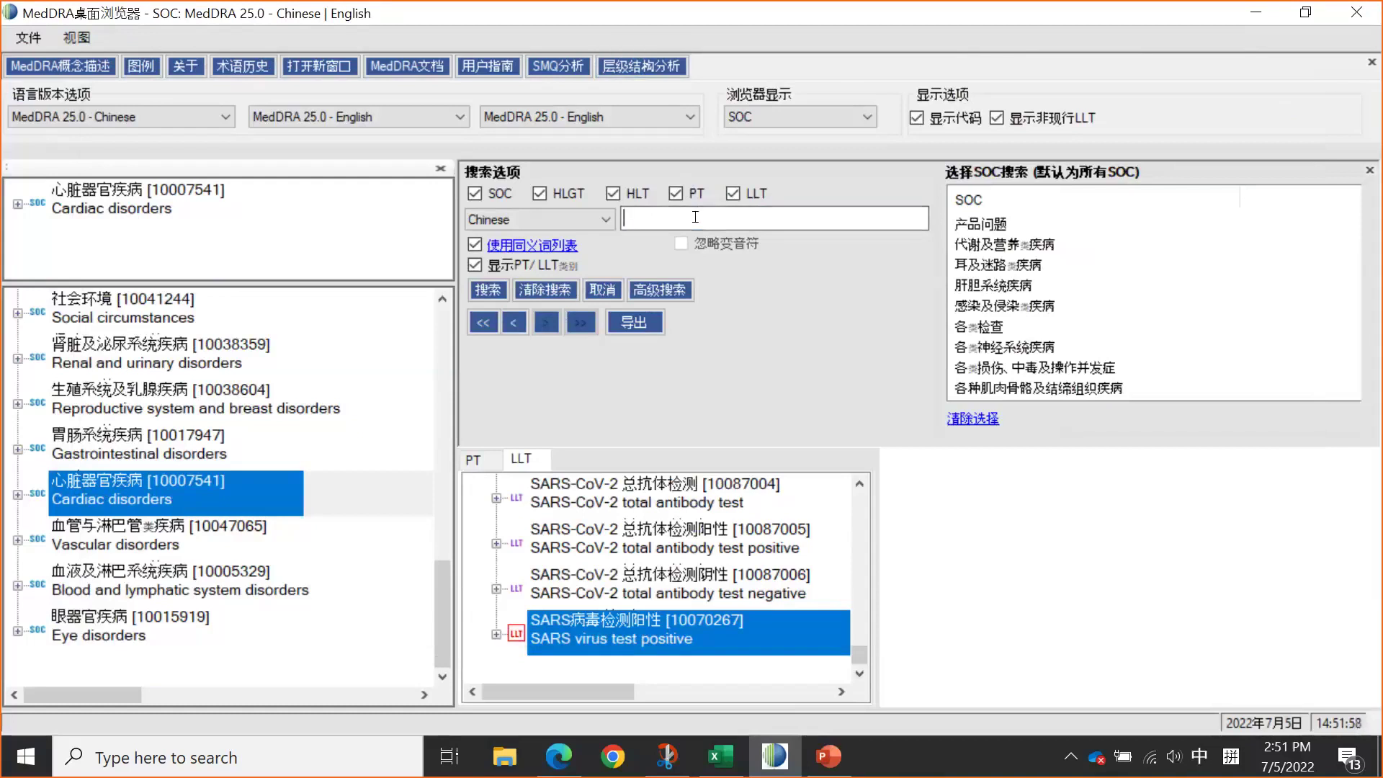
pyautogui.write('sui')
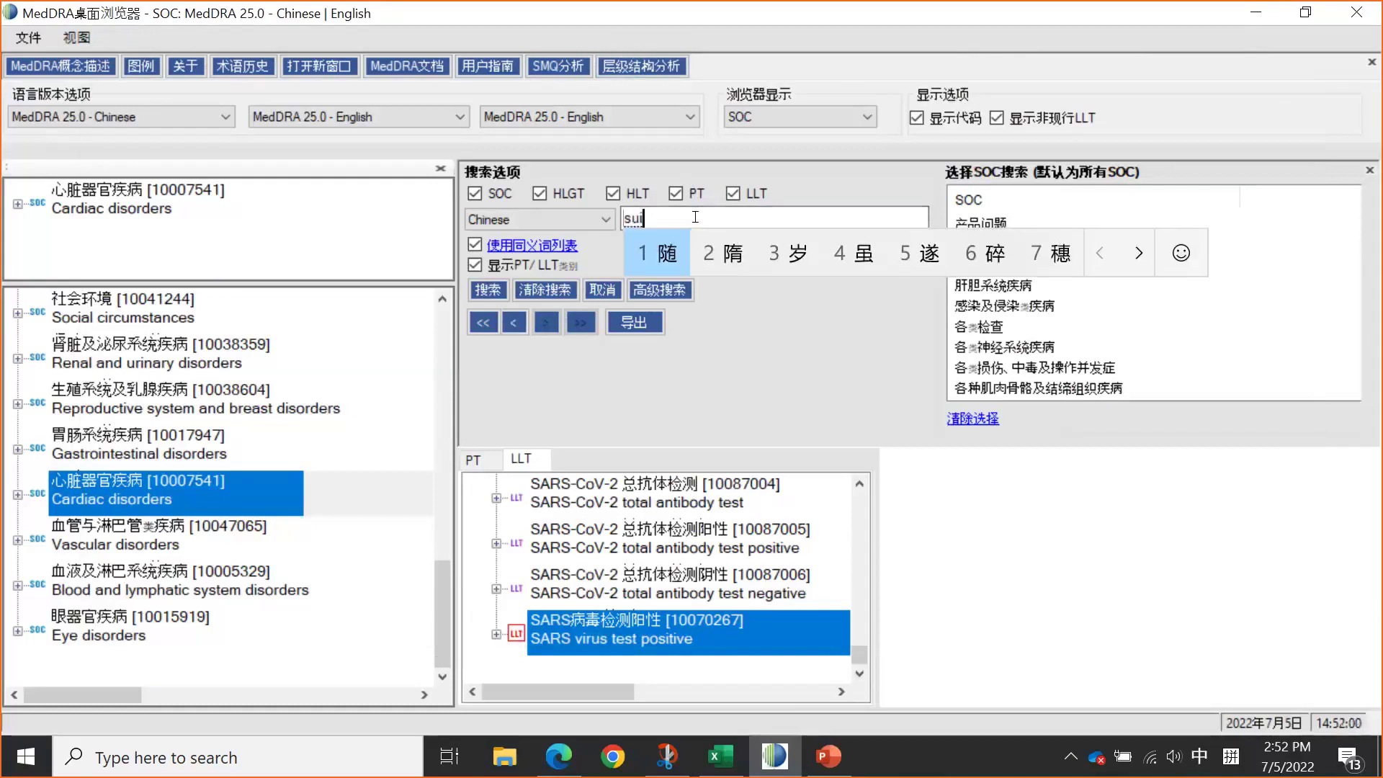
pyautogui.write('hui')
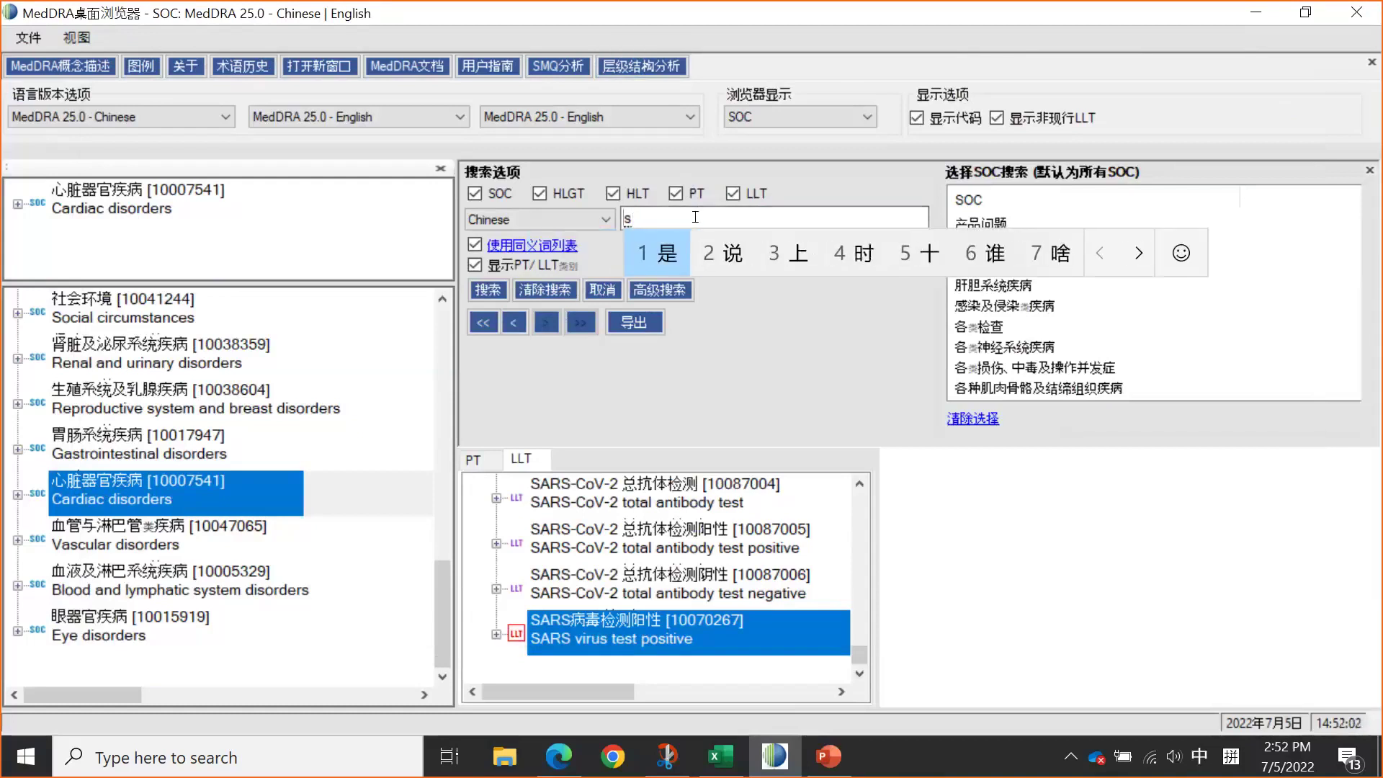
pyautogui.write('zhong2')
pyautogui.press('Return')
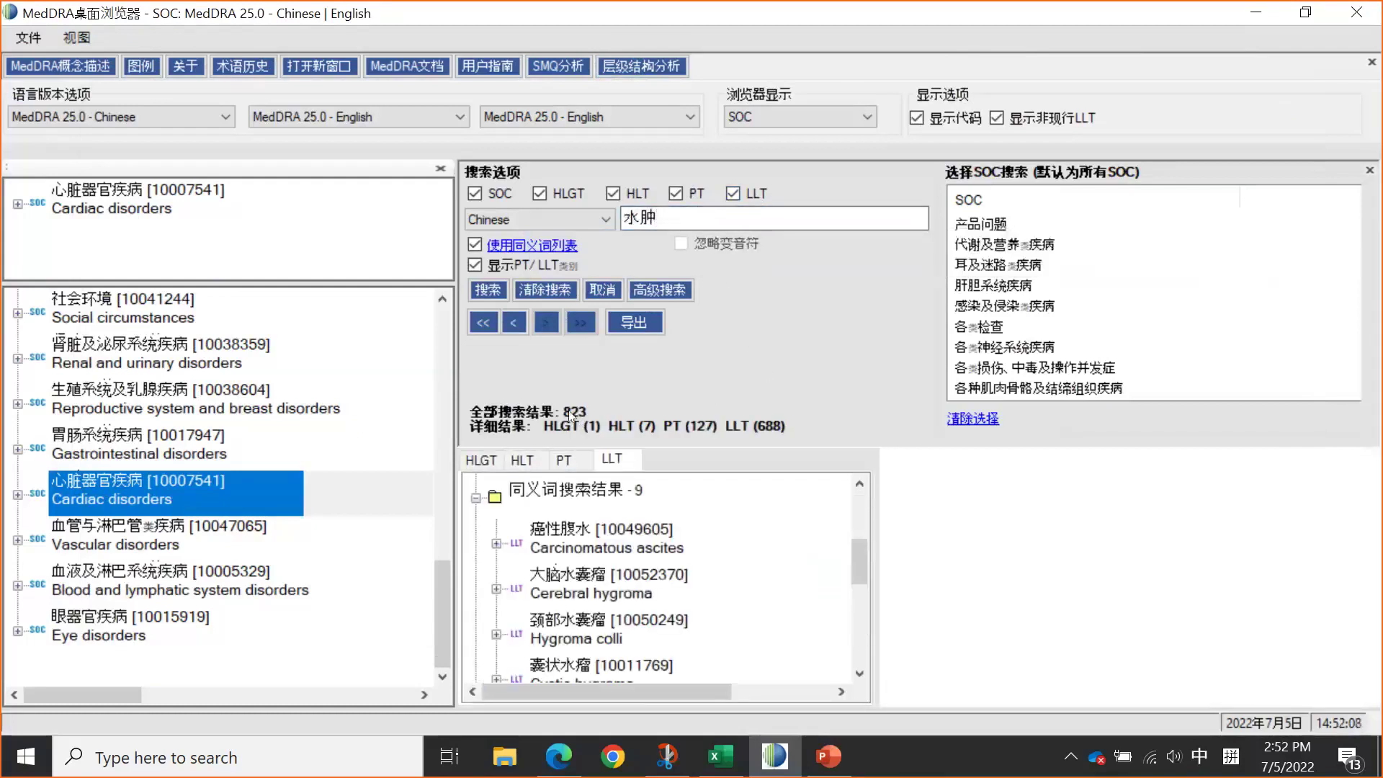
pyautogui.click(642, 326)
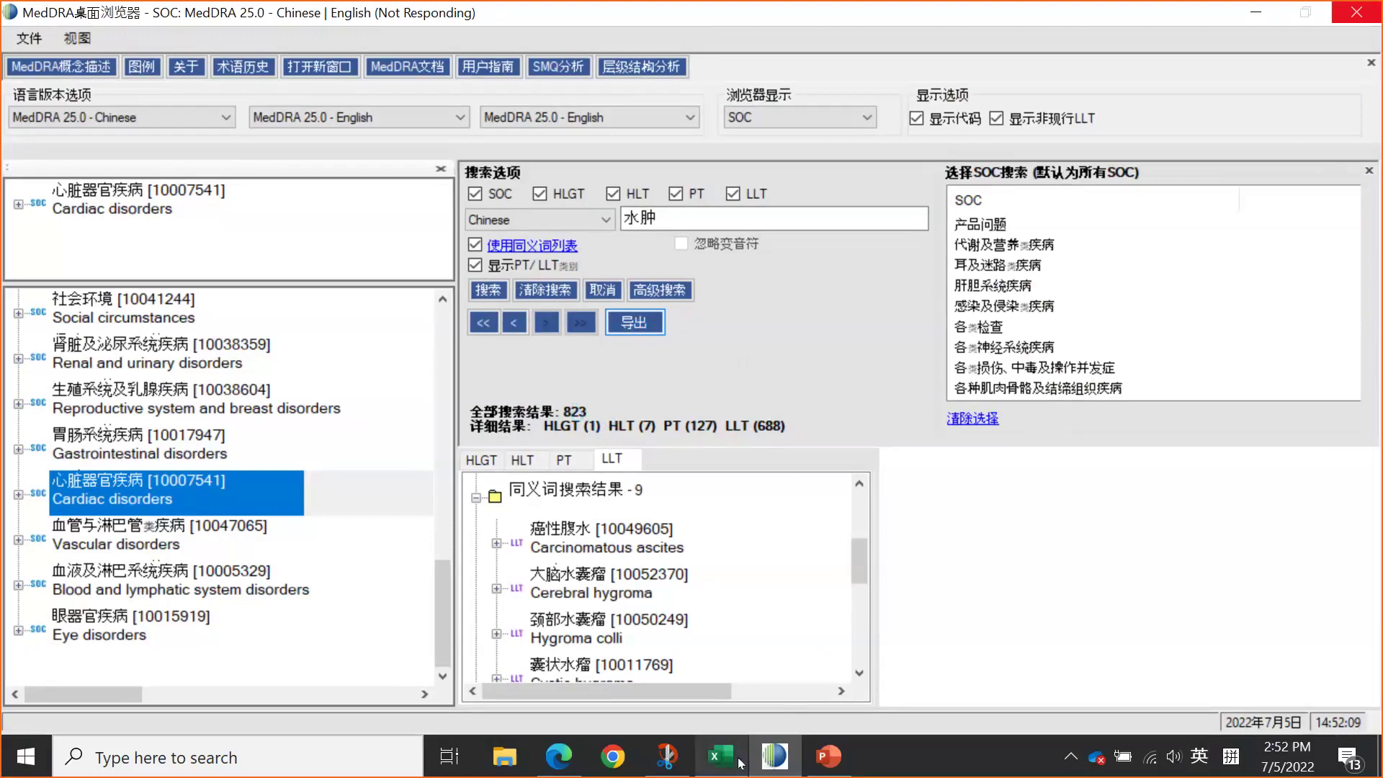
pyautogui.click(827, 758)
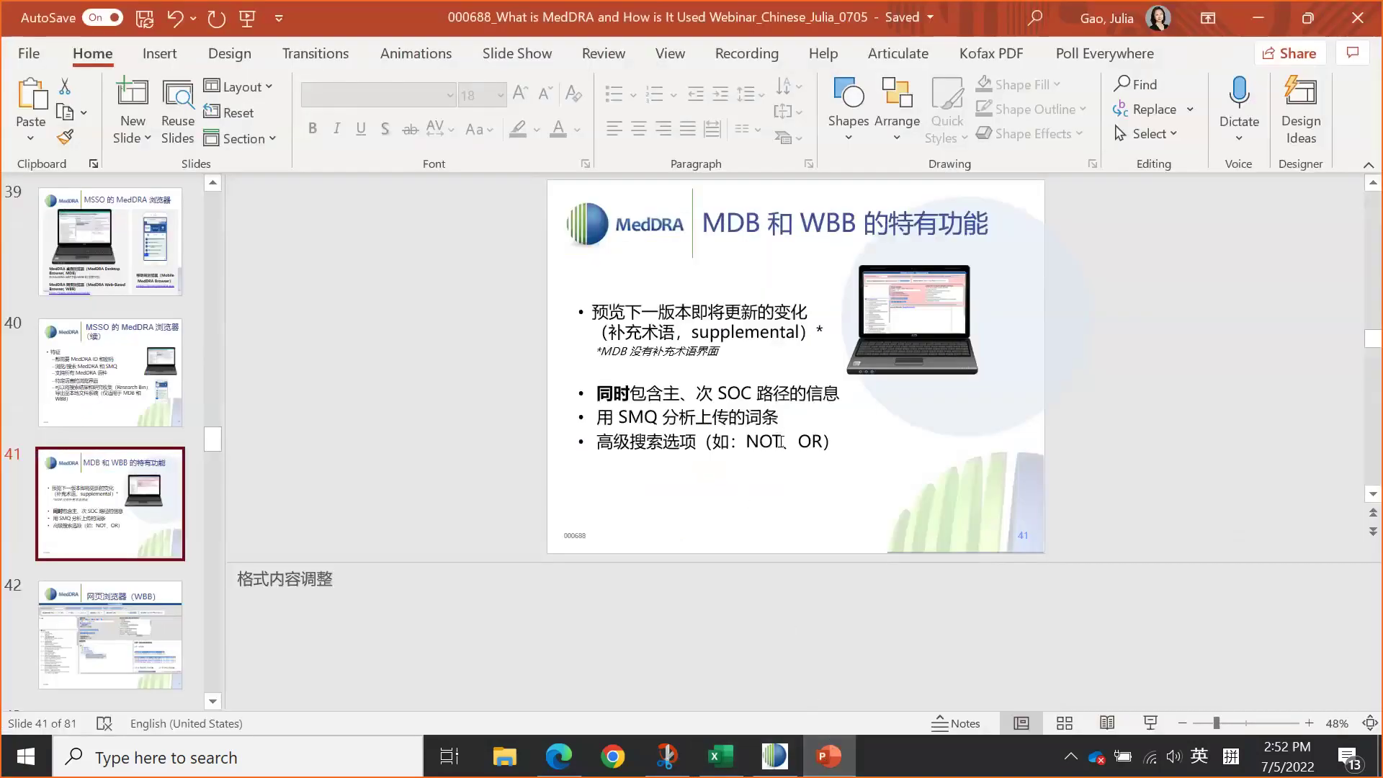
# Switch the Web-Based Browser's 发布/补充 dropdown back to 发布 release terminology
pyautogui.click(788, 764)
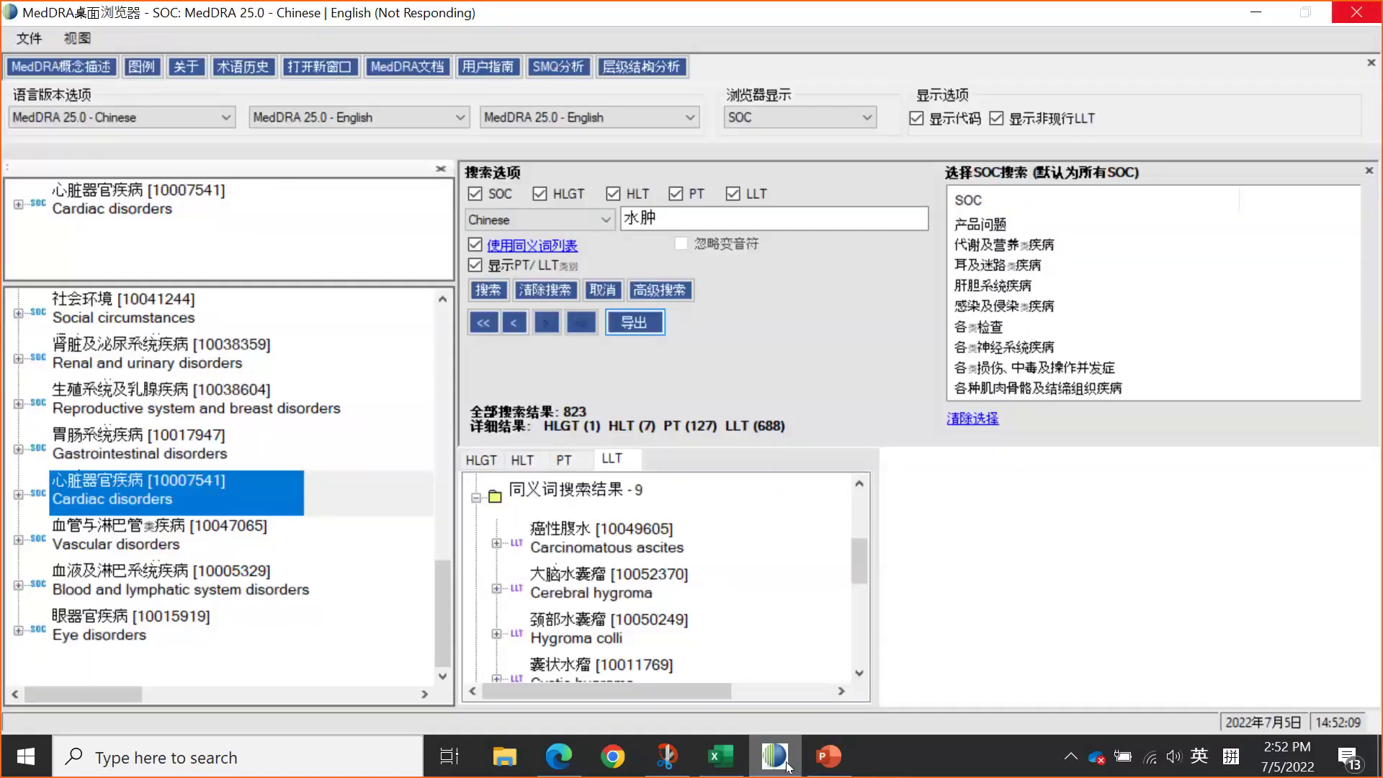
pyautogui.click(564, 764)
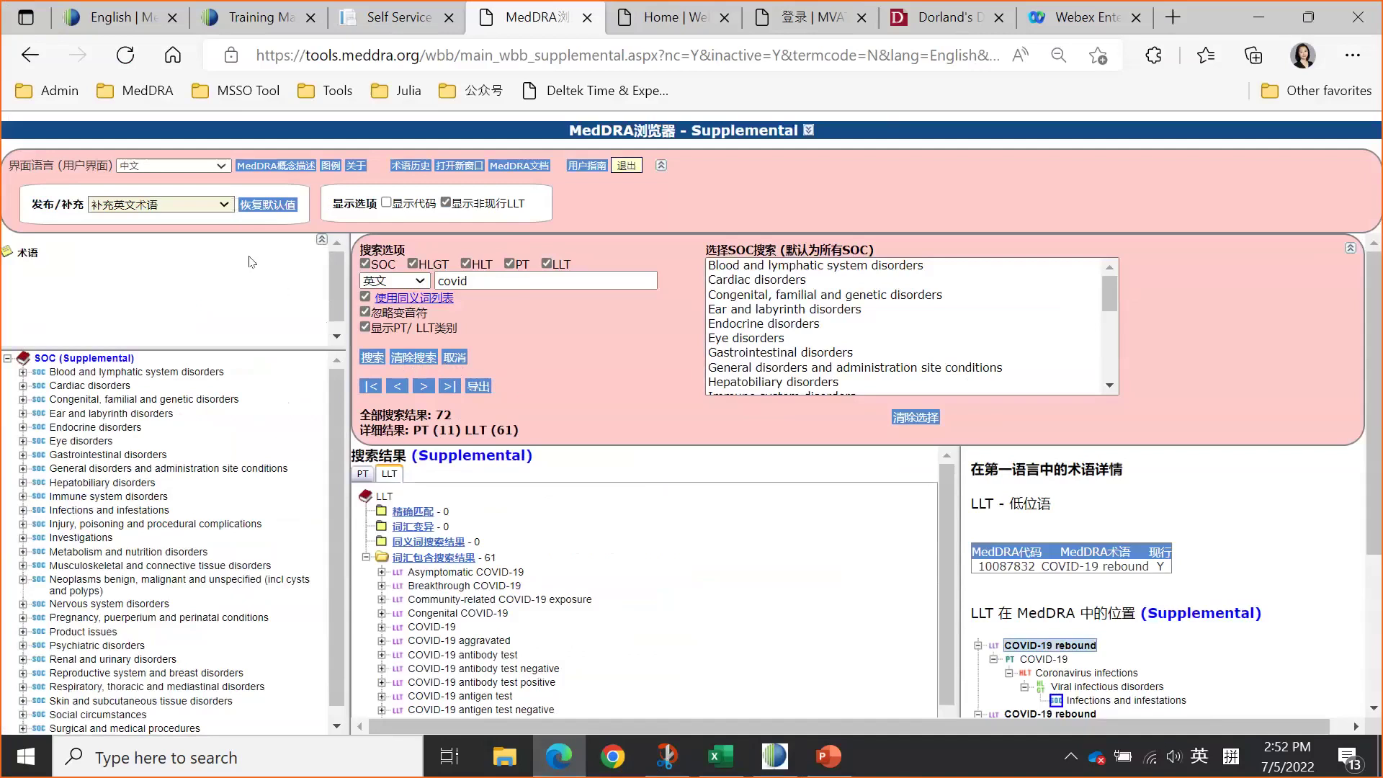
pyautogui.click(200, 209)
pyautogui.click(108, 239)
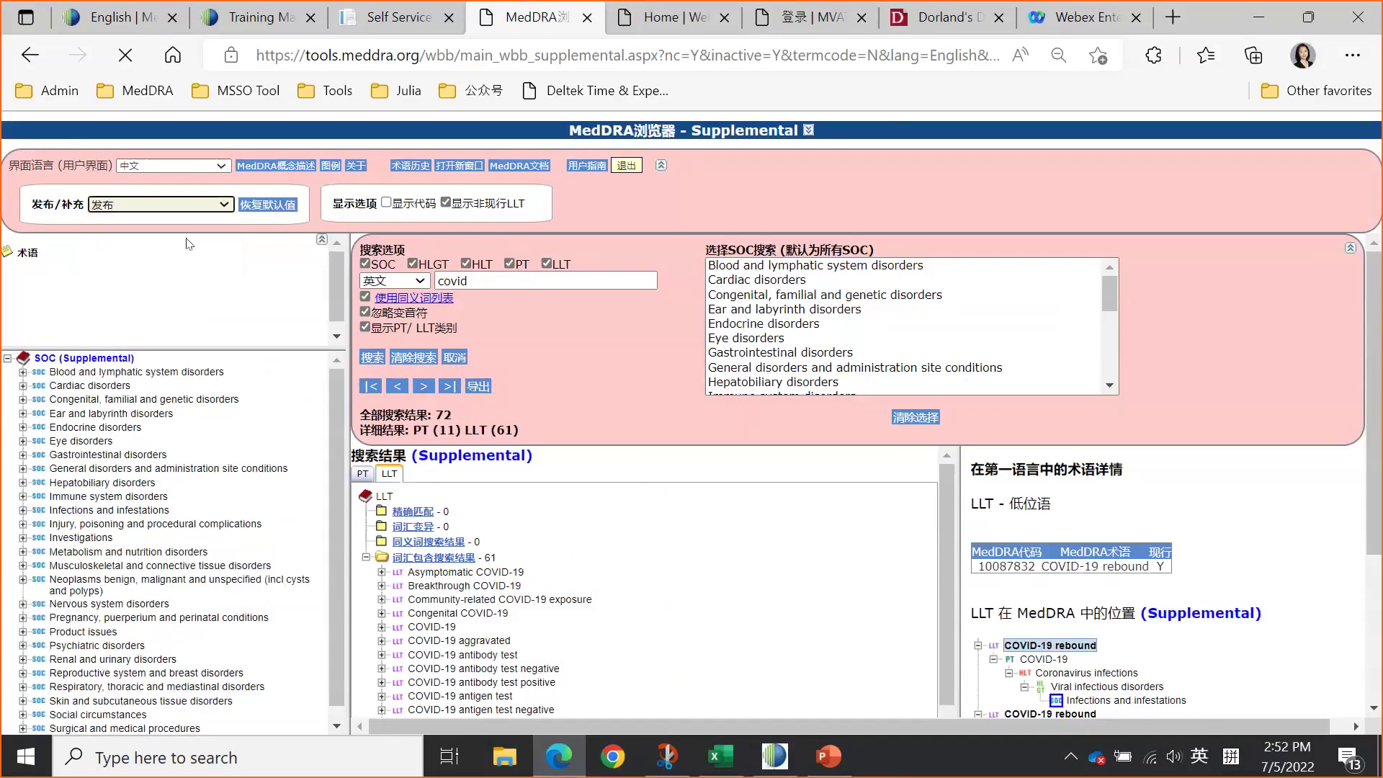
# Bring the webinar deck forward and go to slide 42, '网页浏览器（WBB）'
pyautogui.click(775, 757)
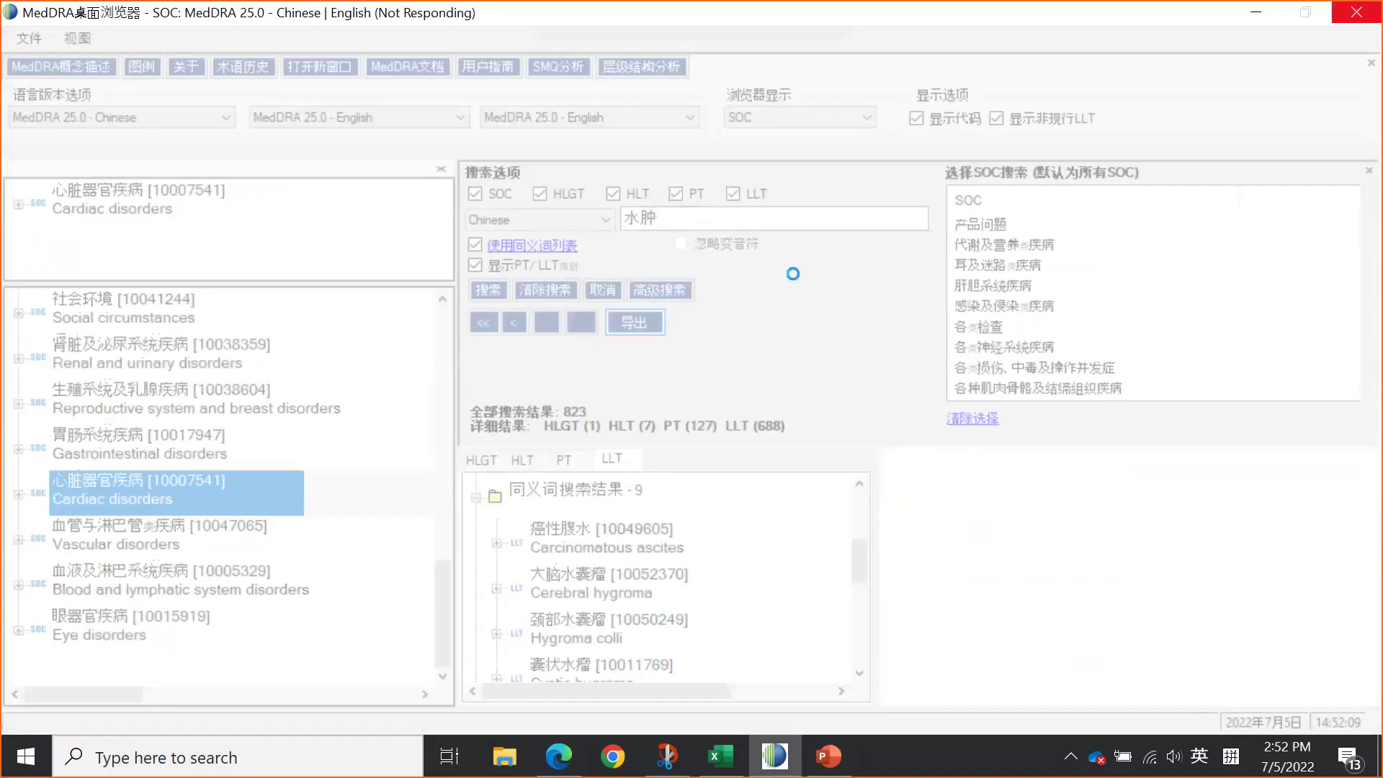
pyautogui.click(558, 756)
pyautogui.click(775, 756)
pyautogui.click(829, 756)
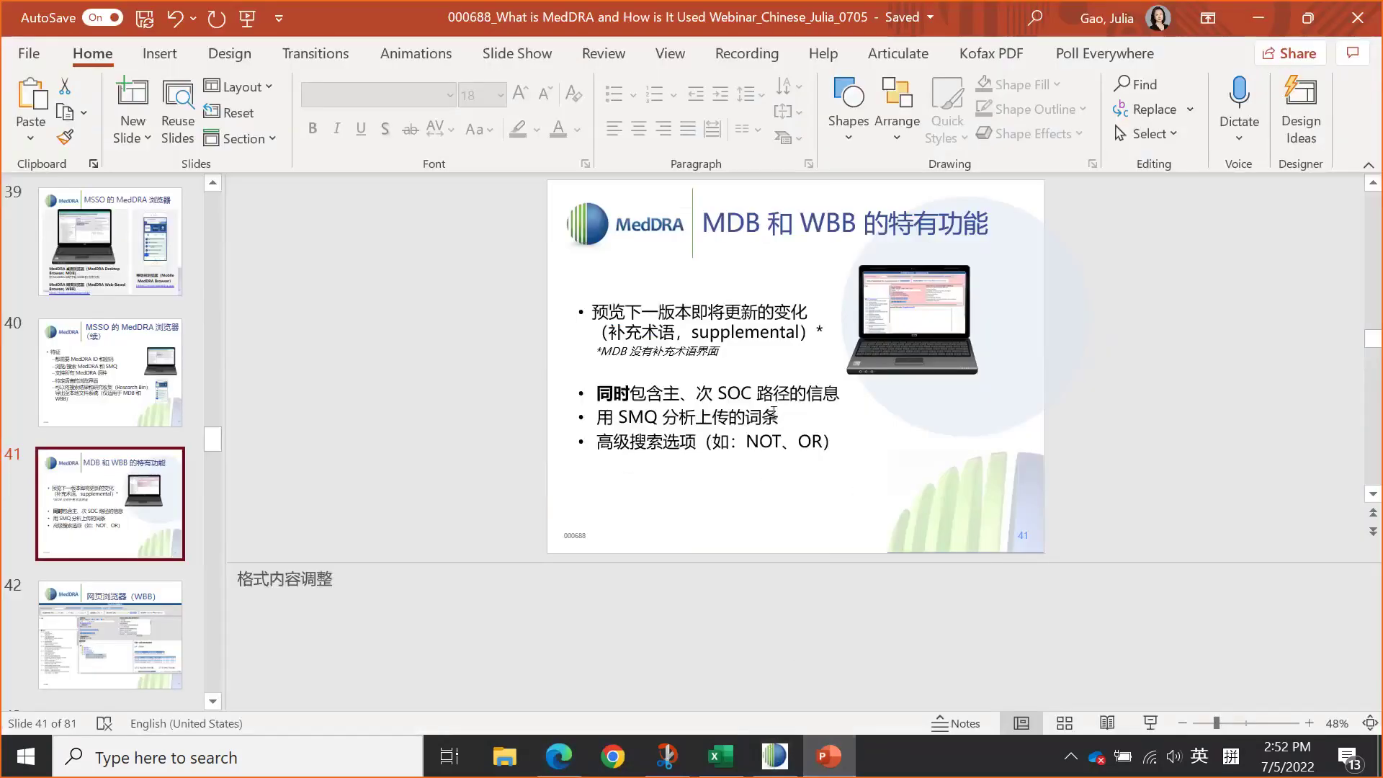
pyautogui.click(118, 658)
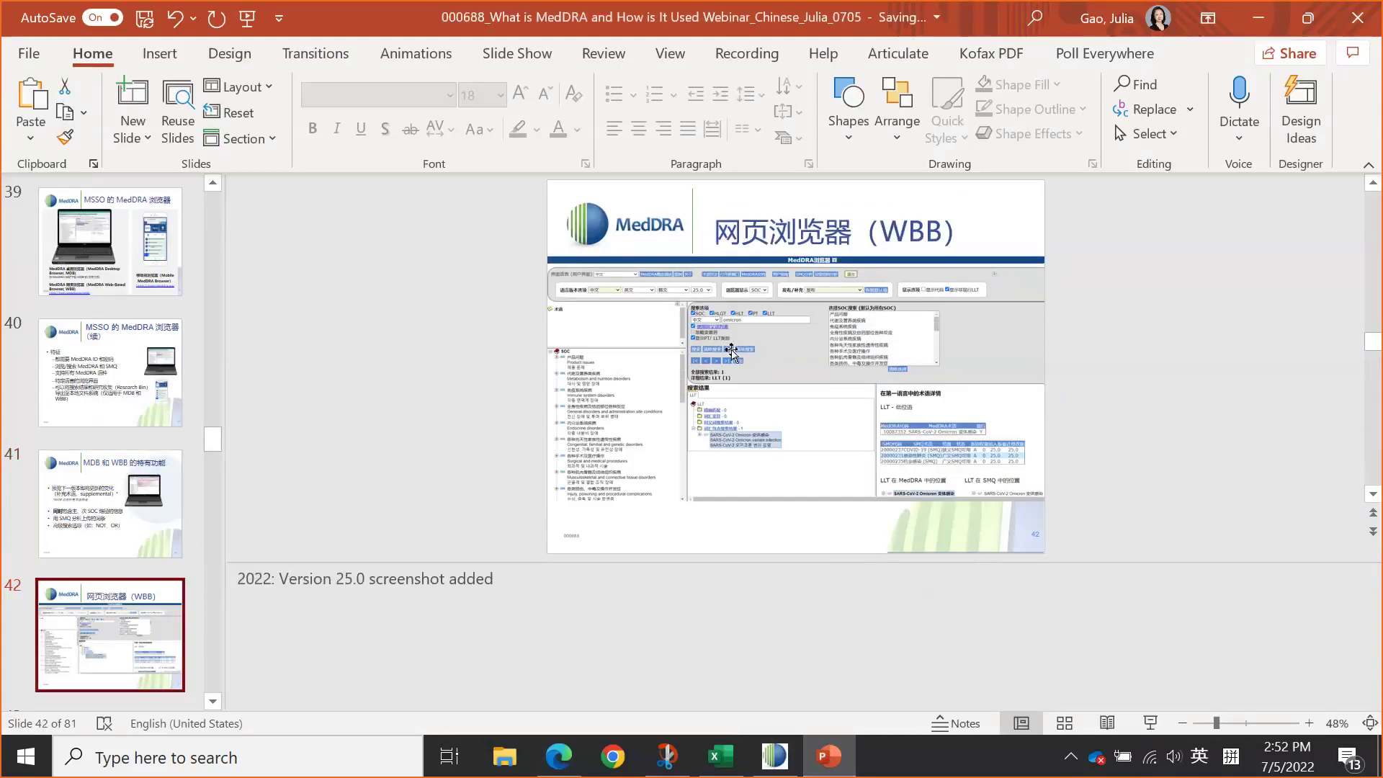
# Run the slide show from slide 42 and advance to slide 43, 'MedDRA 版本分析工具 (MVAT)'
pyautogui.click(1150, 723)
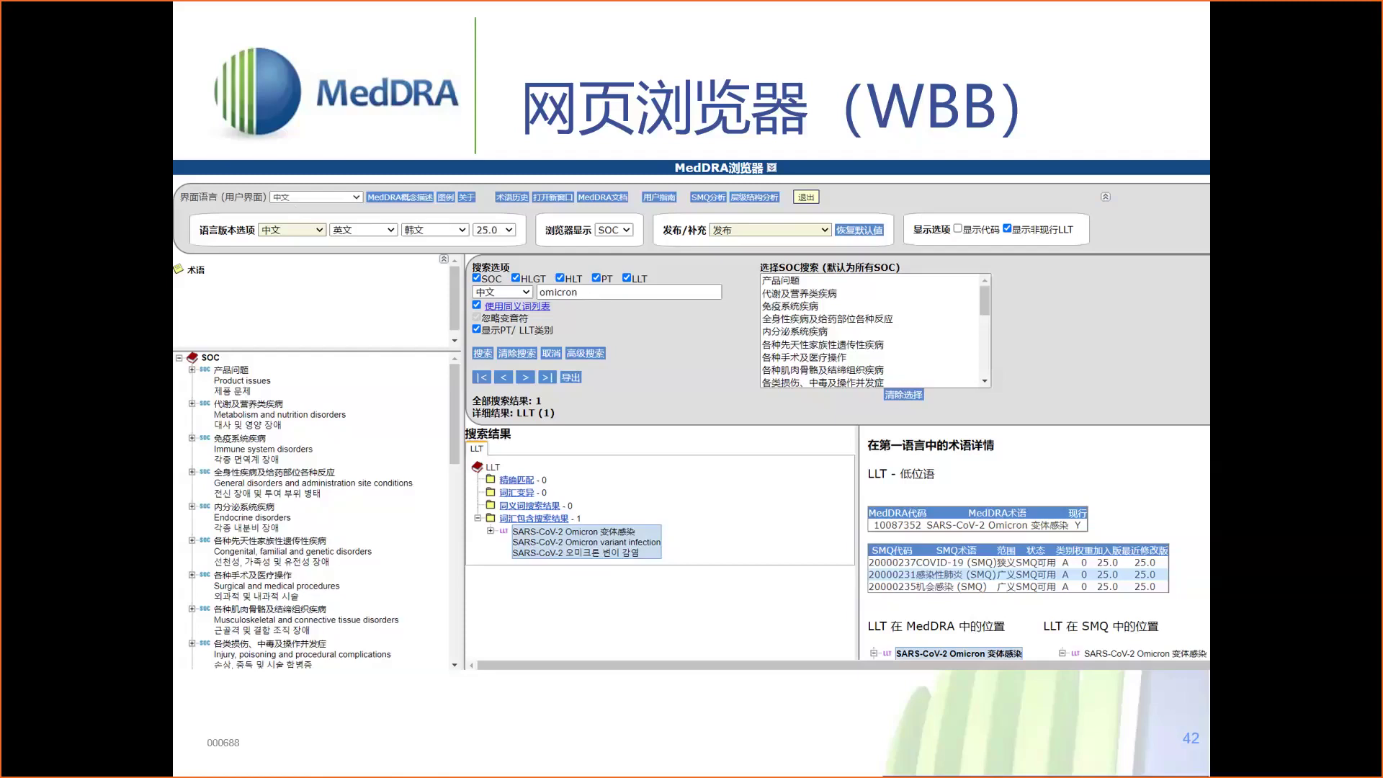
pyautogui.press('Escape')
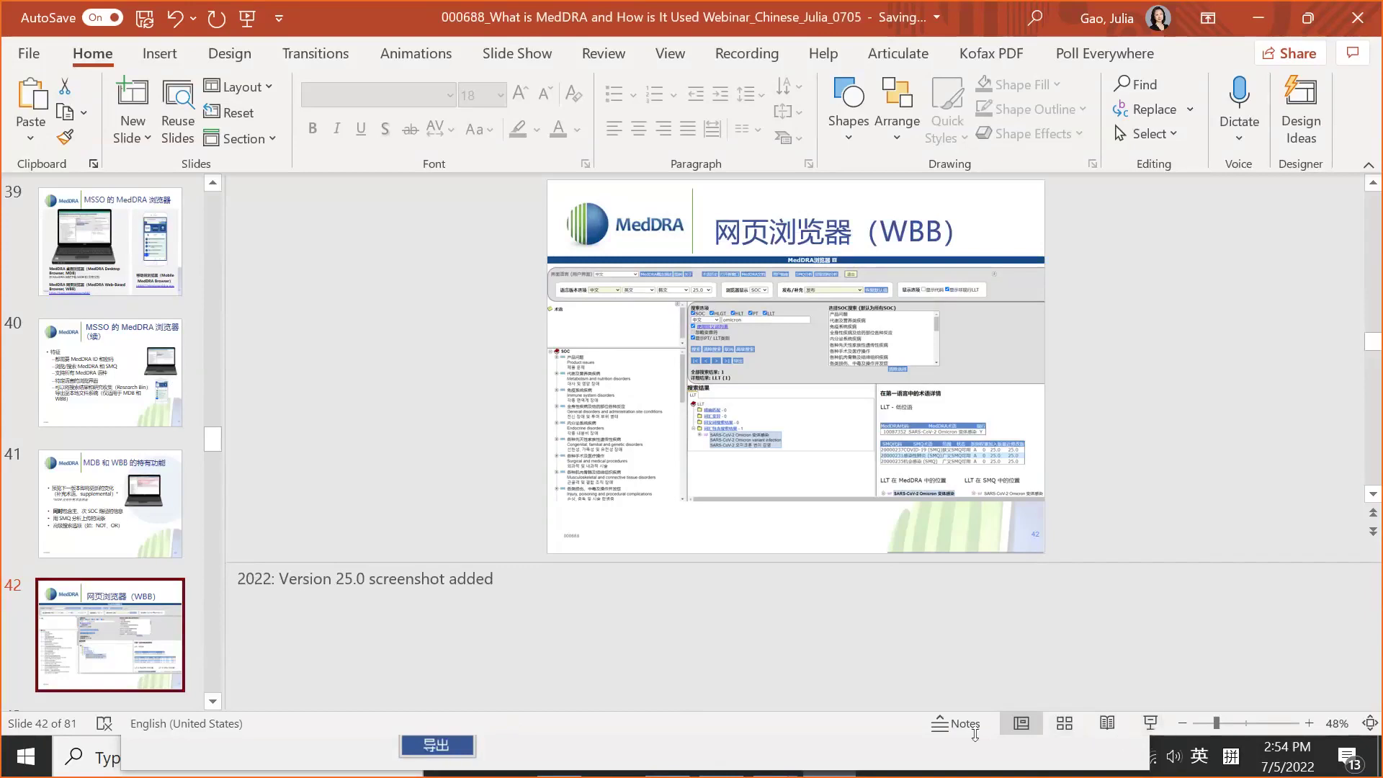
pyautogui.click(1150, 724)
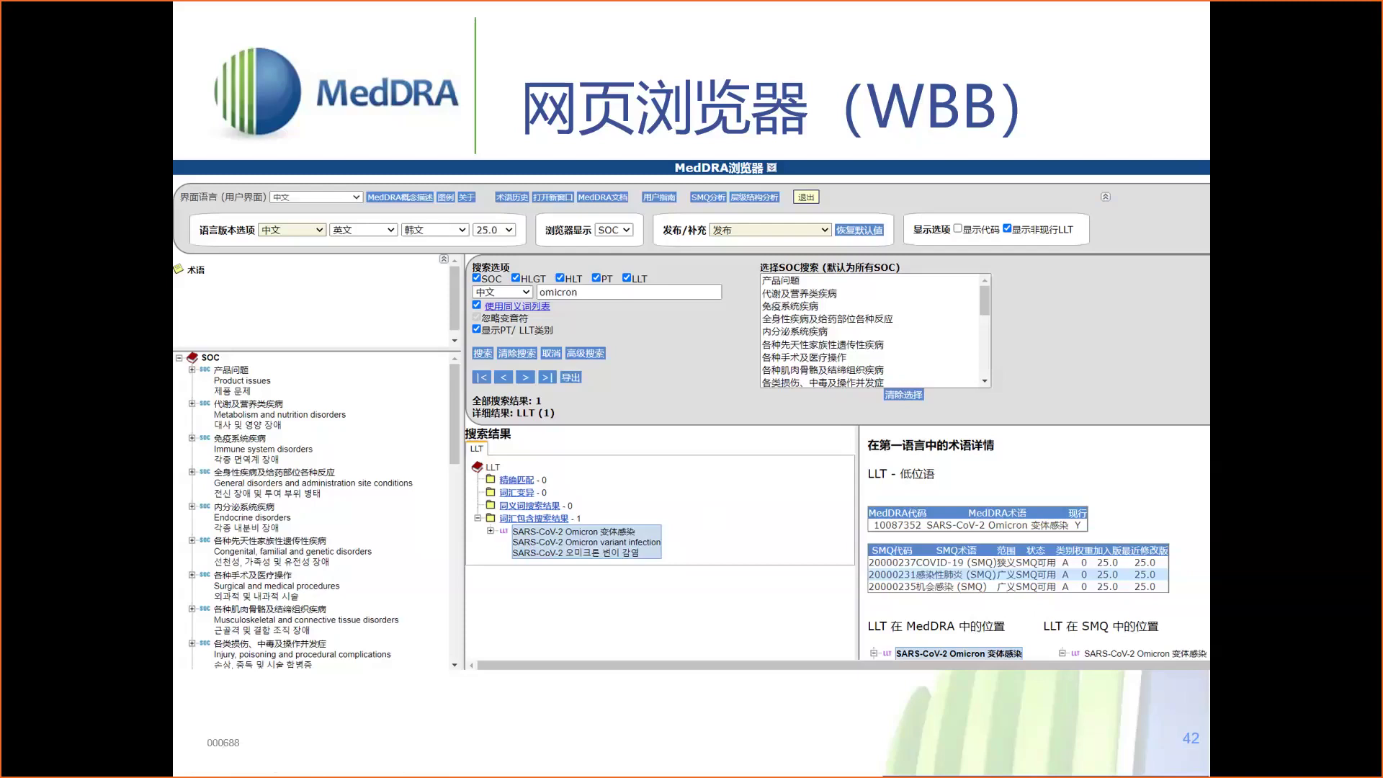
pyautogui.press('Right')
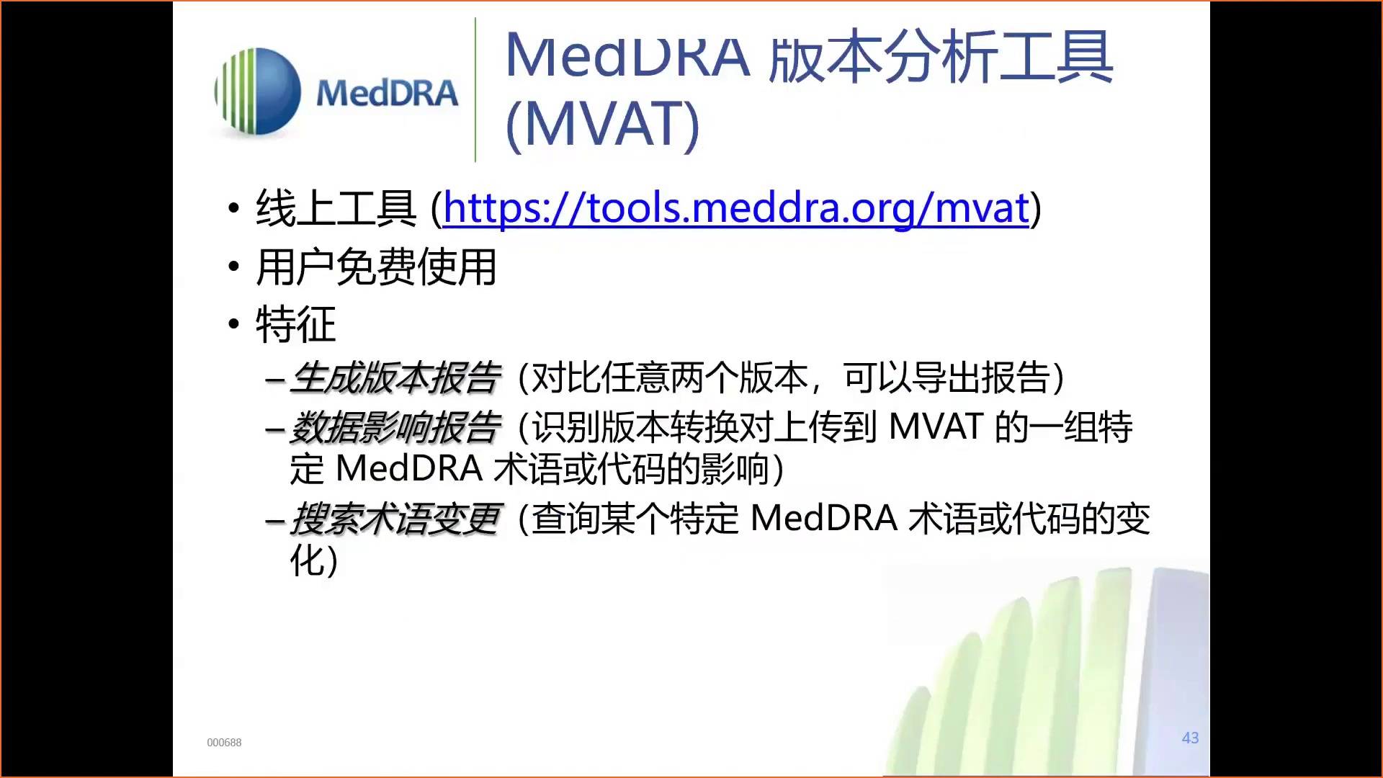
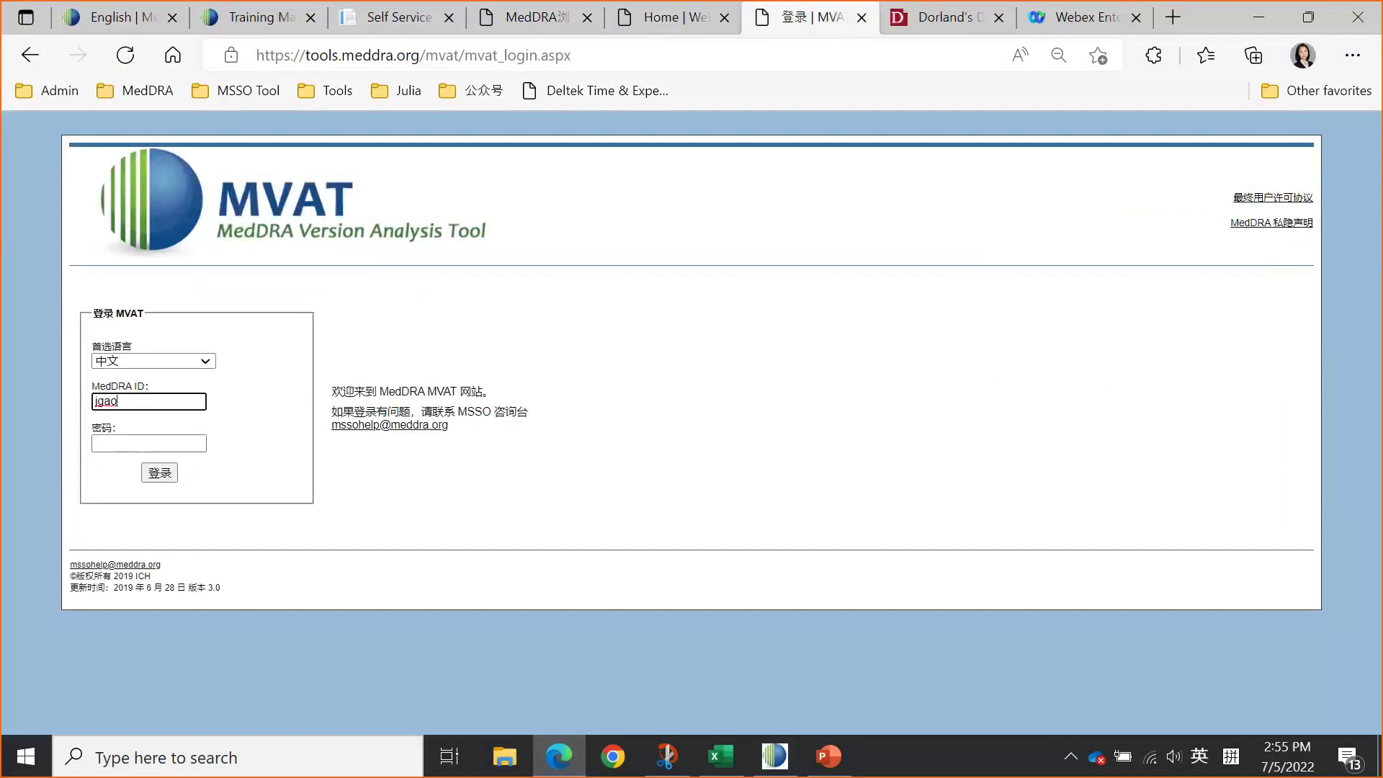
# Switch to the MVAT login page and submit the account password
pyautogui.hotkey('alt', 'Tab')
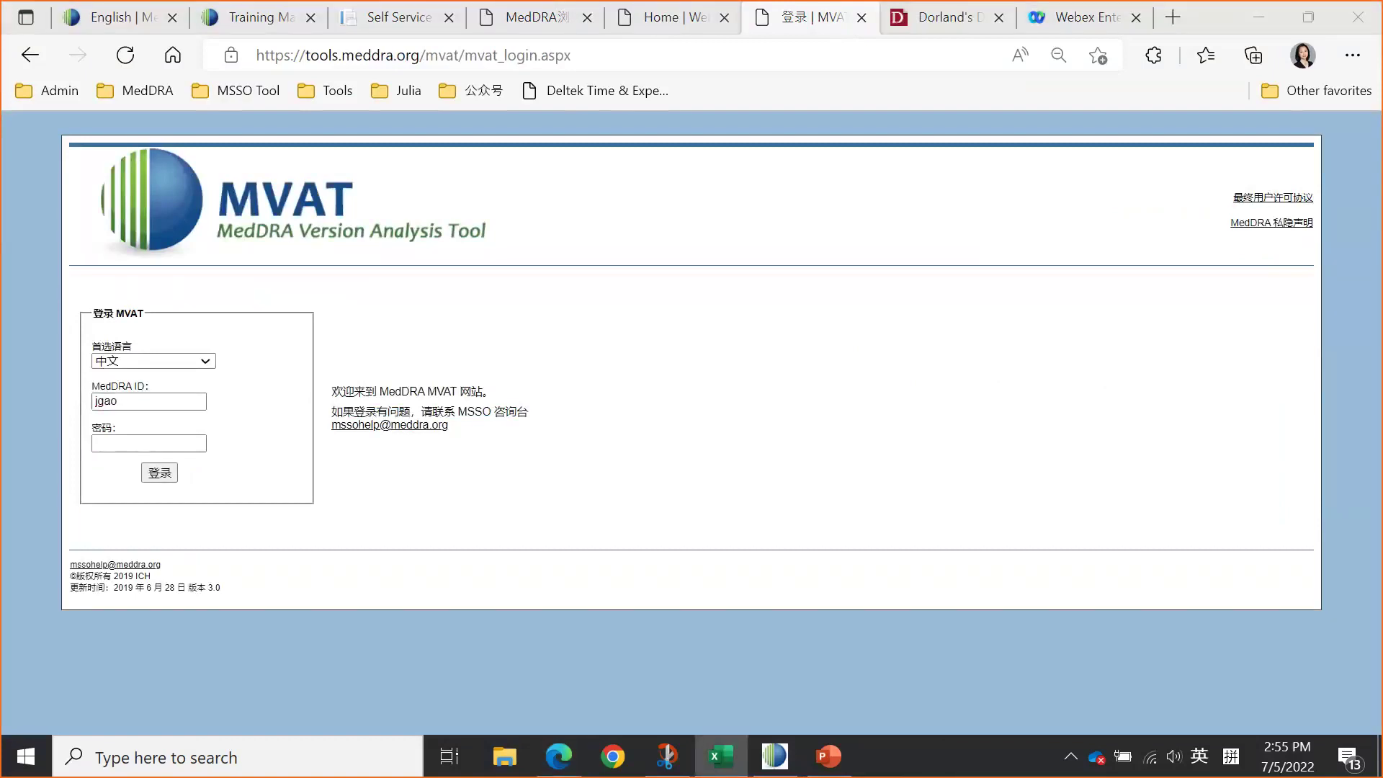
pyautogui.click(180, 441)
pyautogui.hotkey('ctrl', 'v')
pyautogui.click(152, 477)
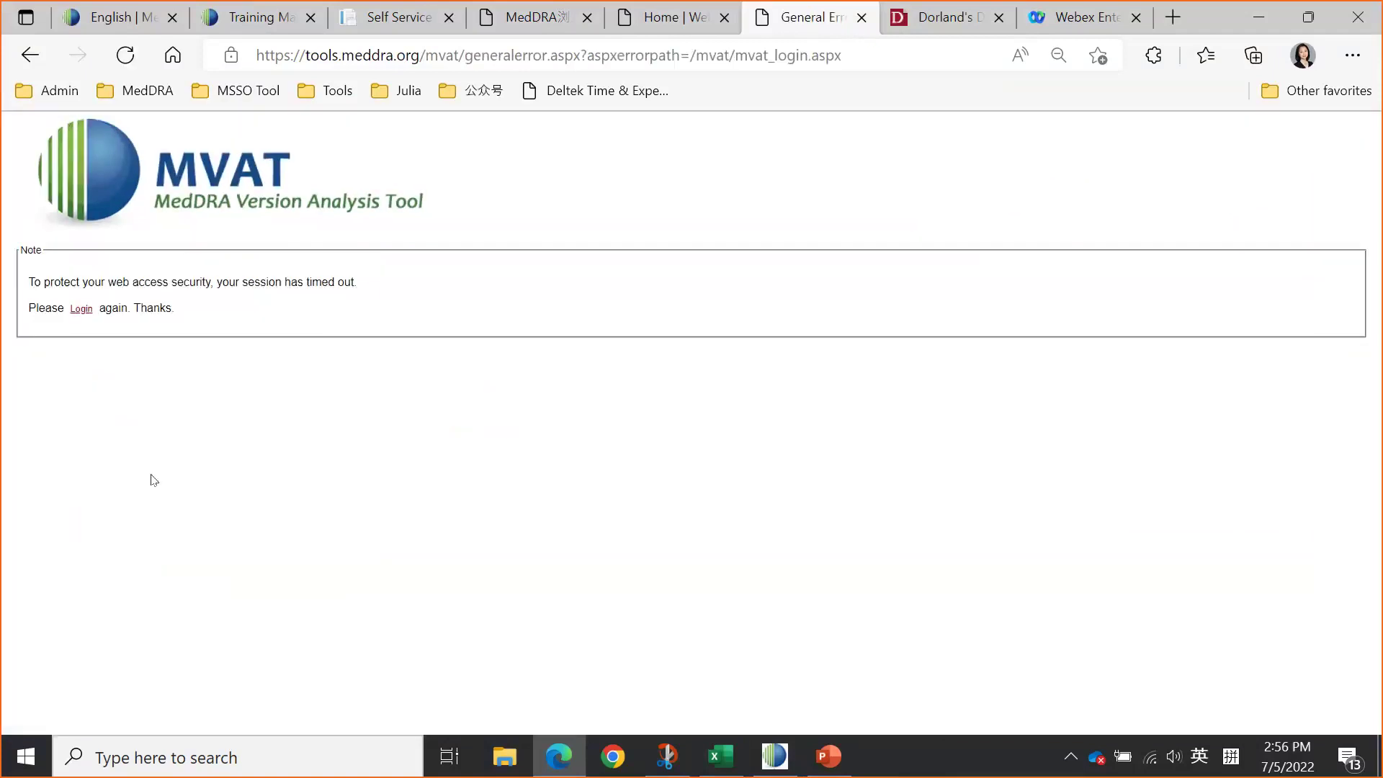
# After the session timeout, sign in again with the MedDRA ID and password to reach the version report page
pyautogui.click(82, 309)
pyautogui.click(101, 441)
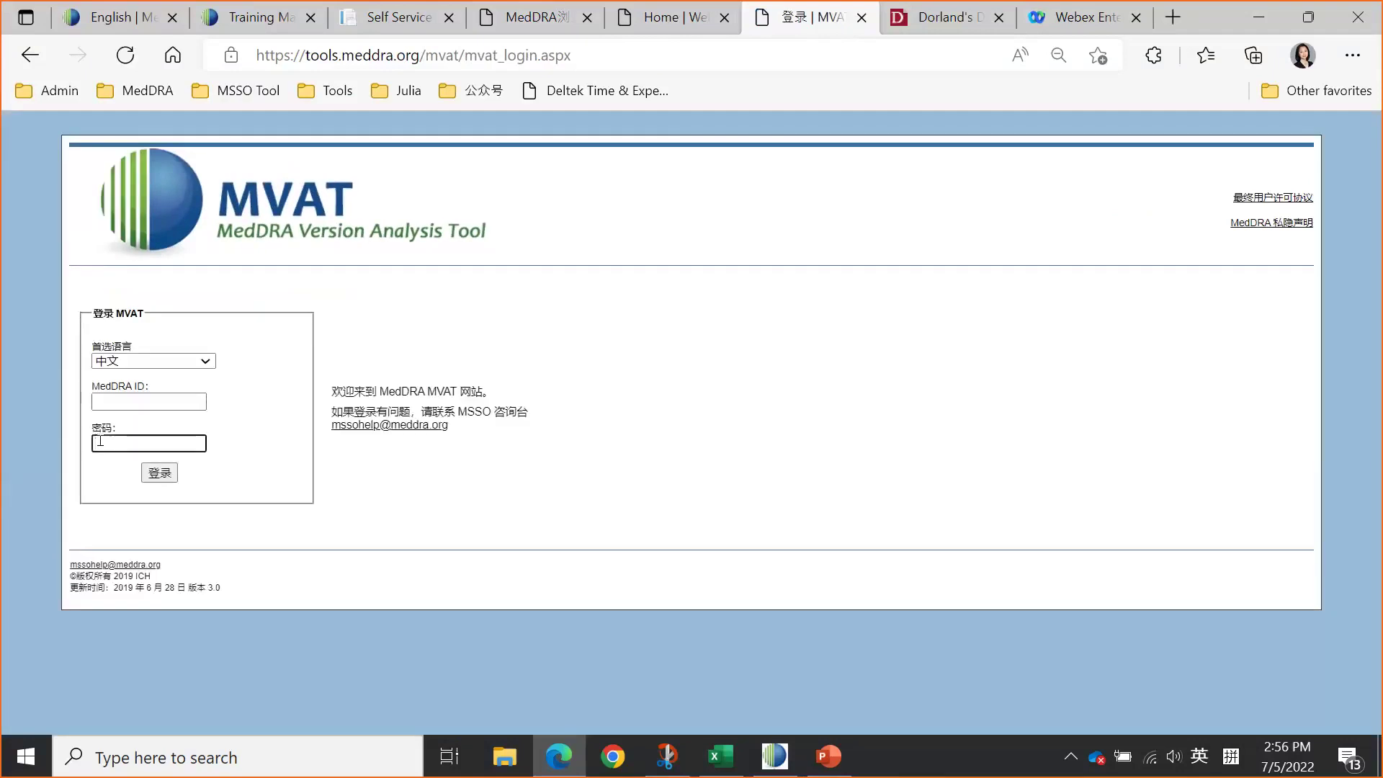
pyautogui.hotkey('ctrl', 'v')
pyautogui.click(116, 403)
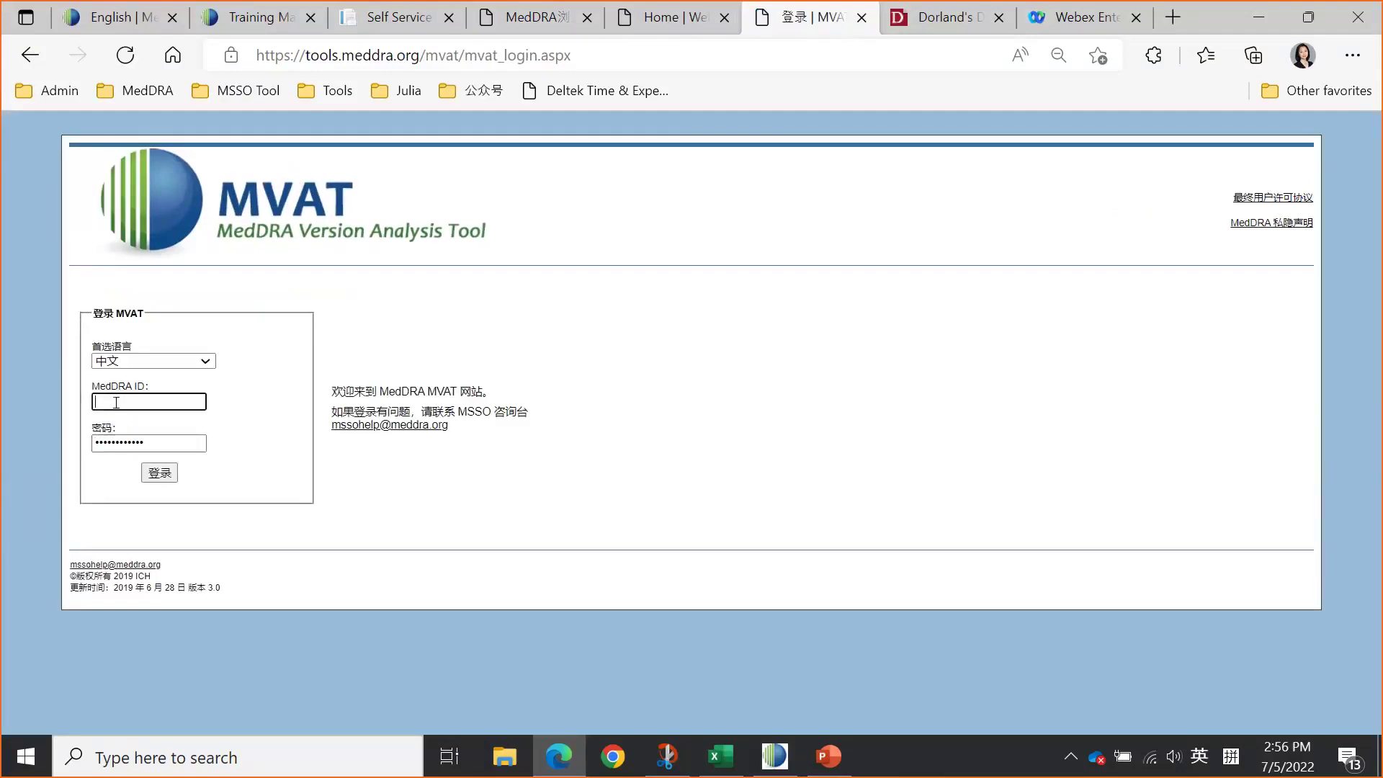
pyautogui.press('Return')
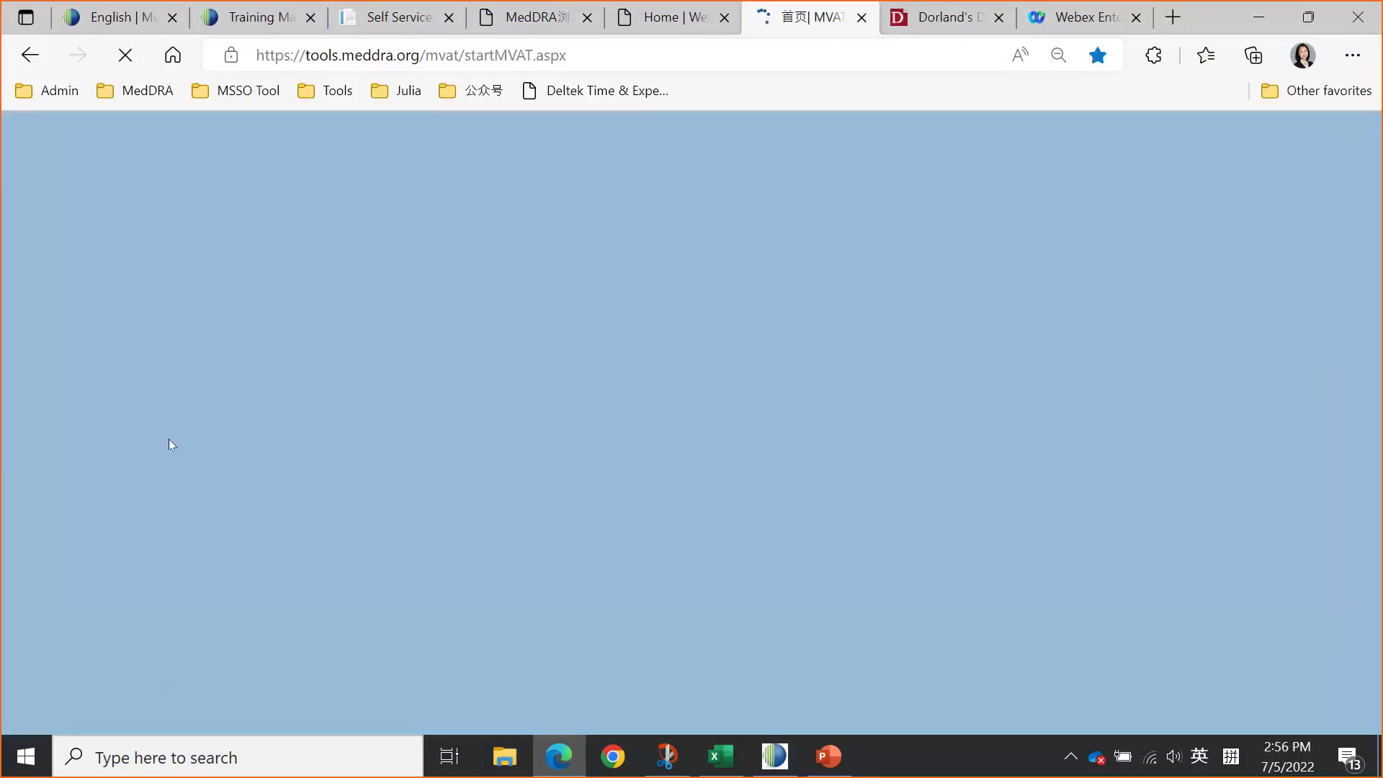
pyautogui.scroll(-1, 234, 421)
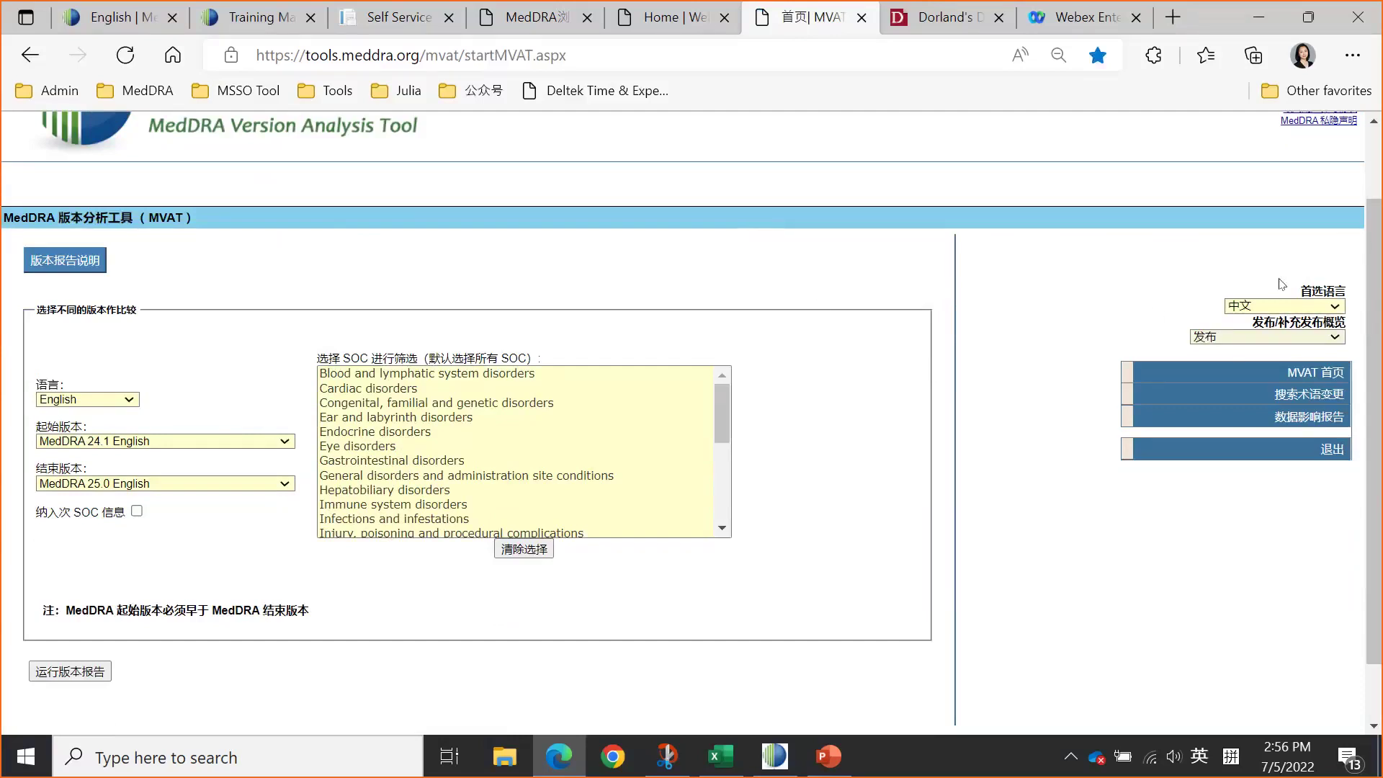
# Review the interface language and release overview options, leaving both unchanged
pyautogui.click(1312, 307)
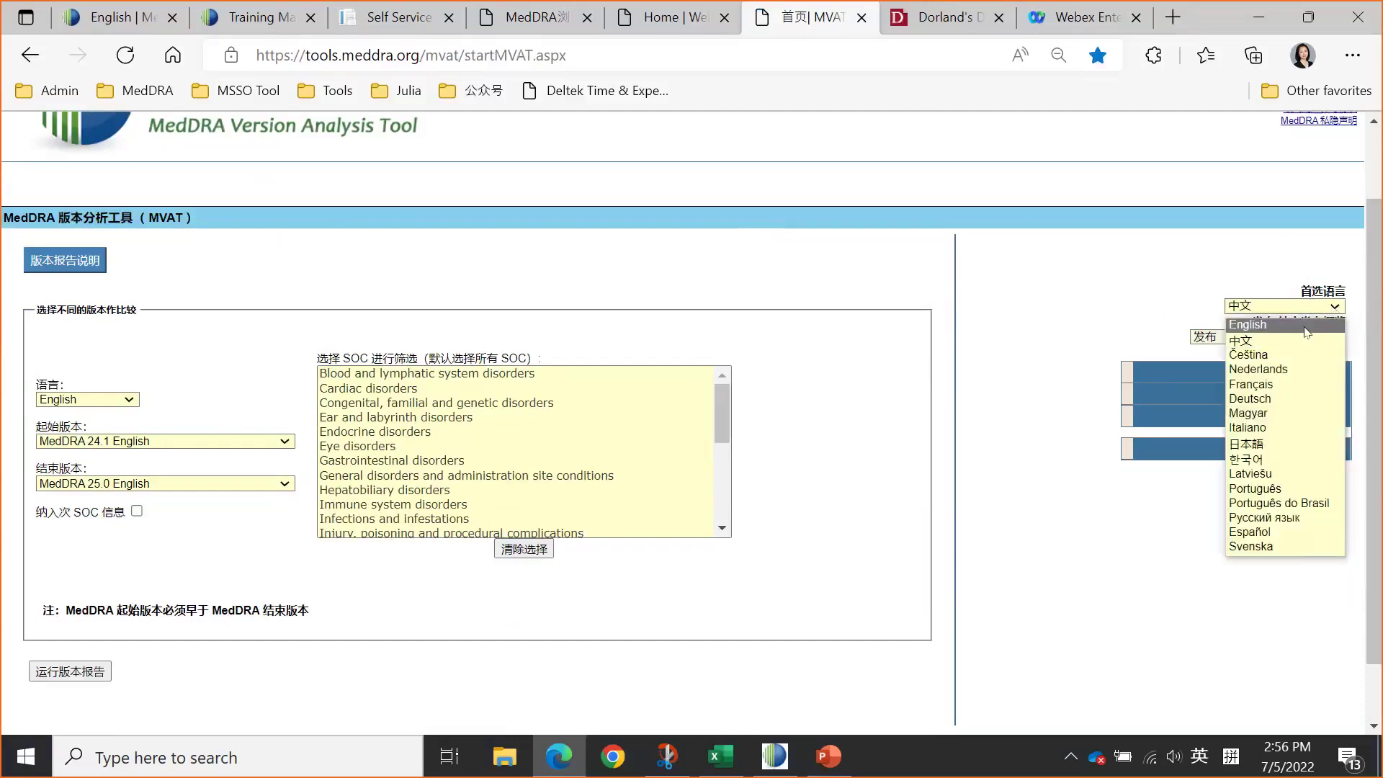
pyautogui.click(1227, 250)
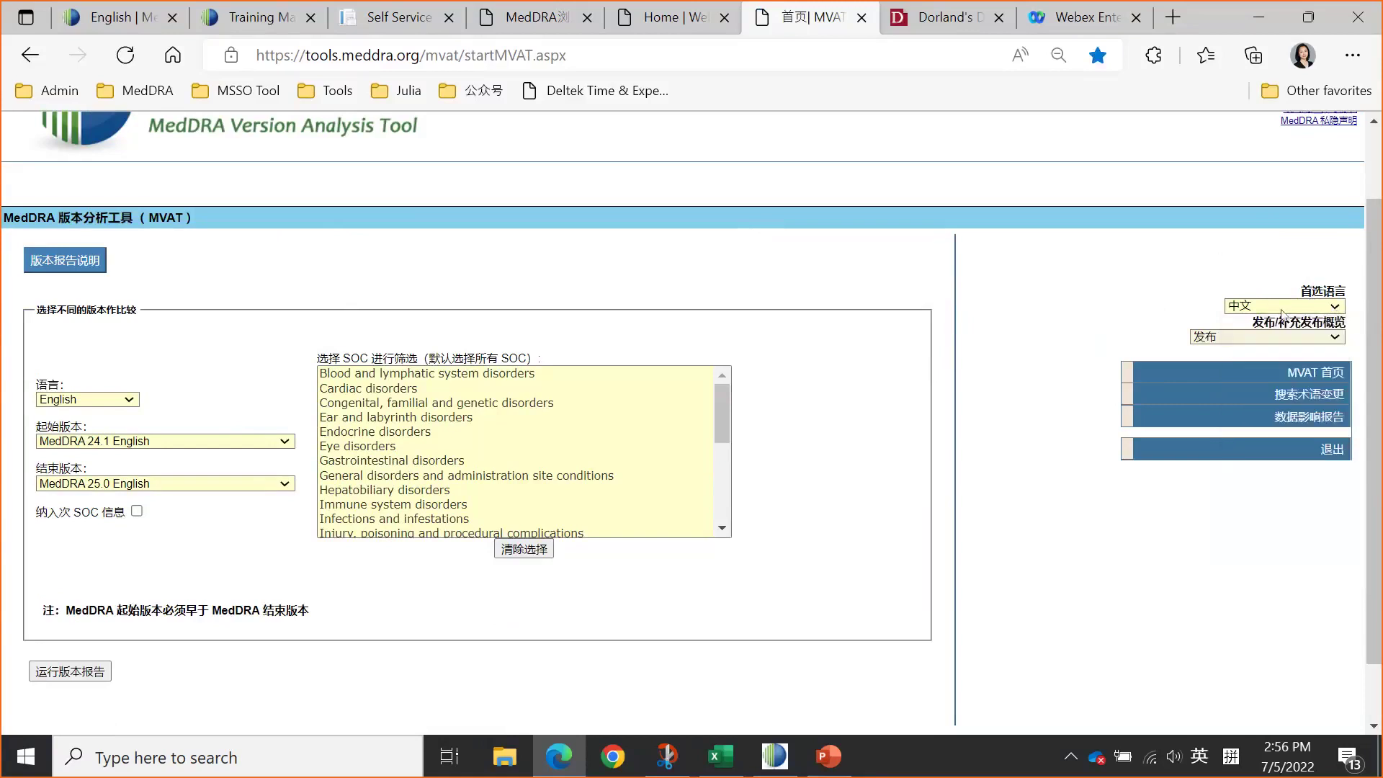
pyautogui.click(1283, 339)
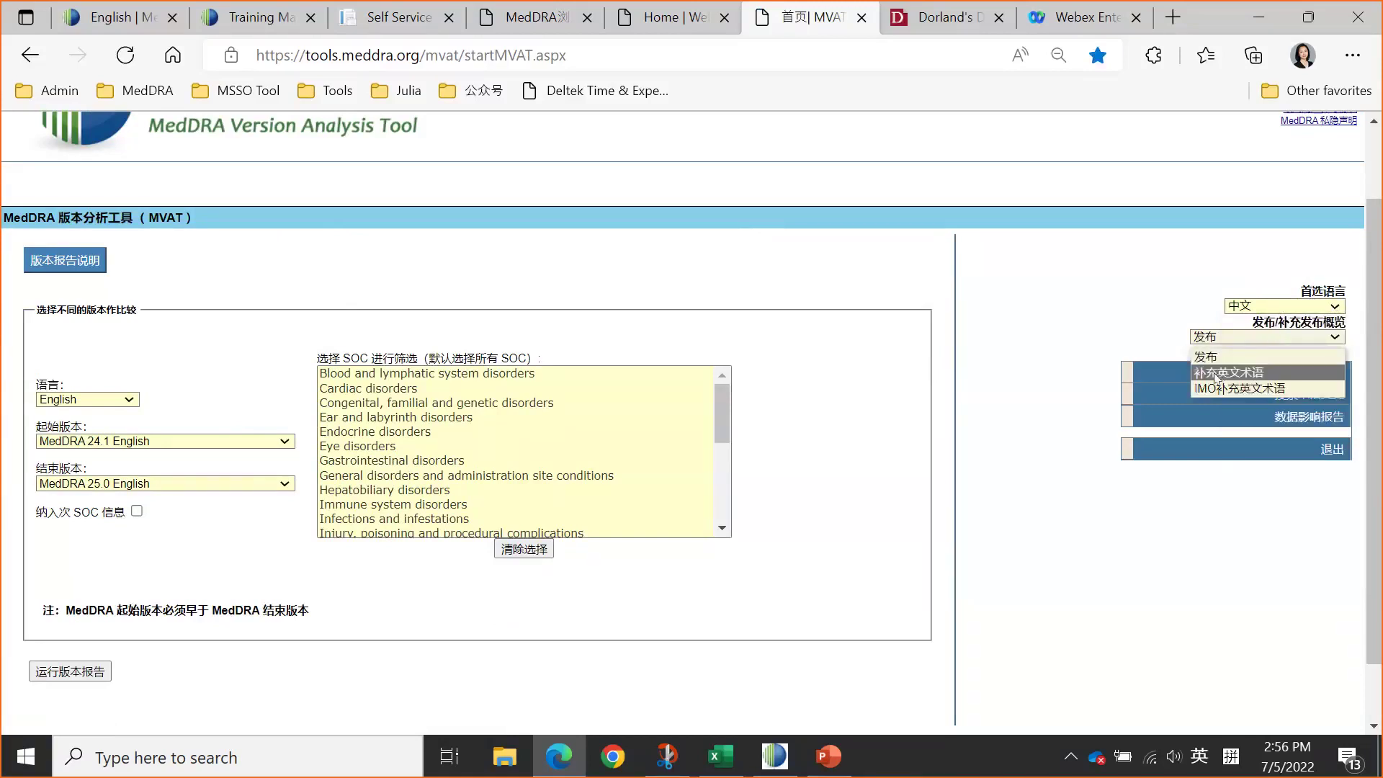
pyautogui.click(1155, 304)
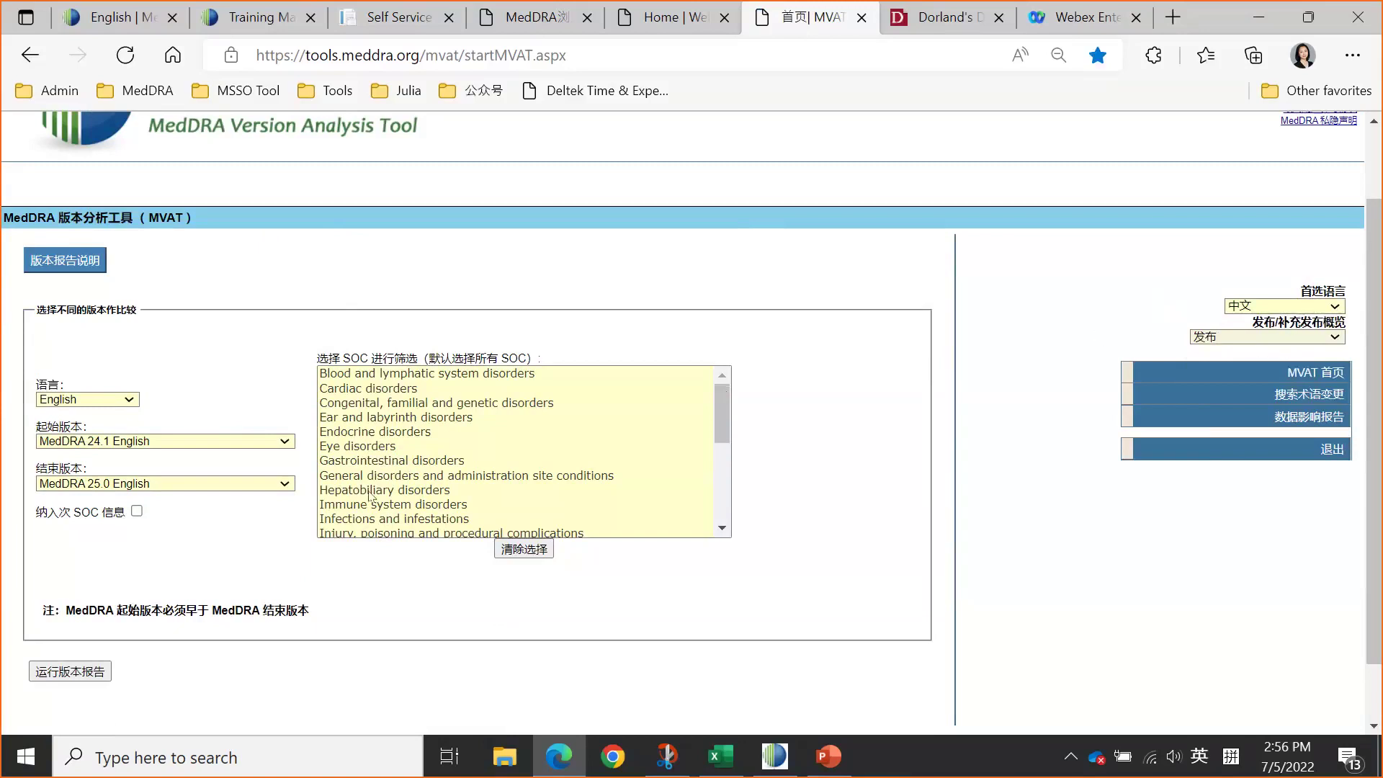
# Set the report to 中文 starting from MedDRA 18.1 中文, excluding secondary SOC information, then go to term-change search
pyautogui.click(75, 396)
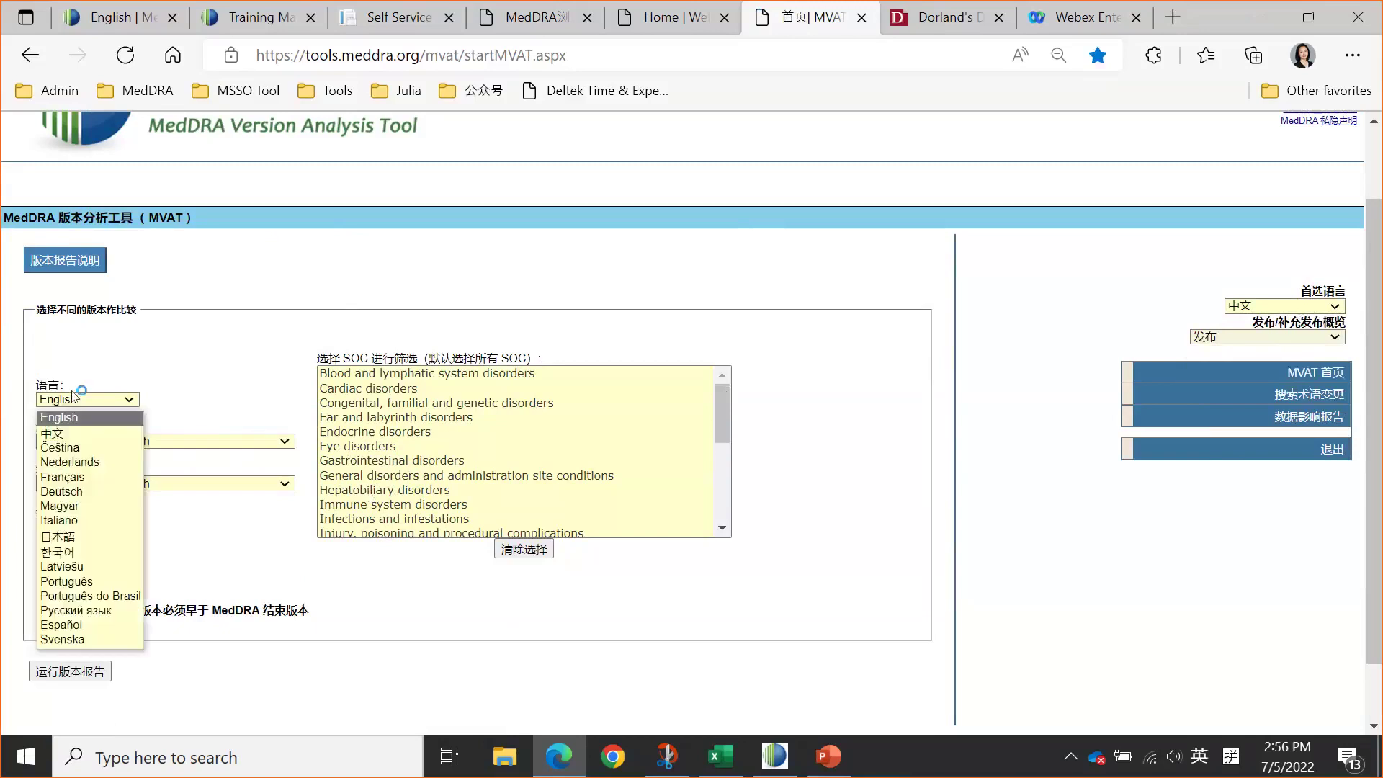
pyautogui.click(65, 430)
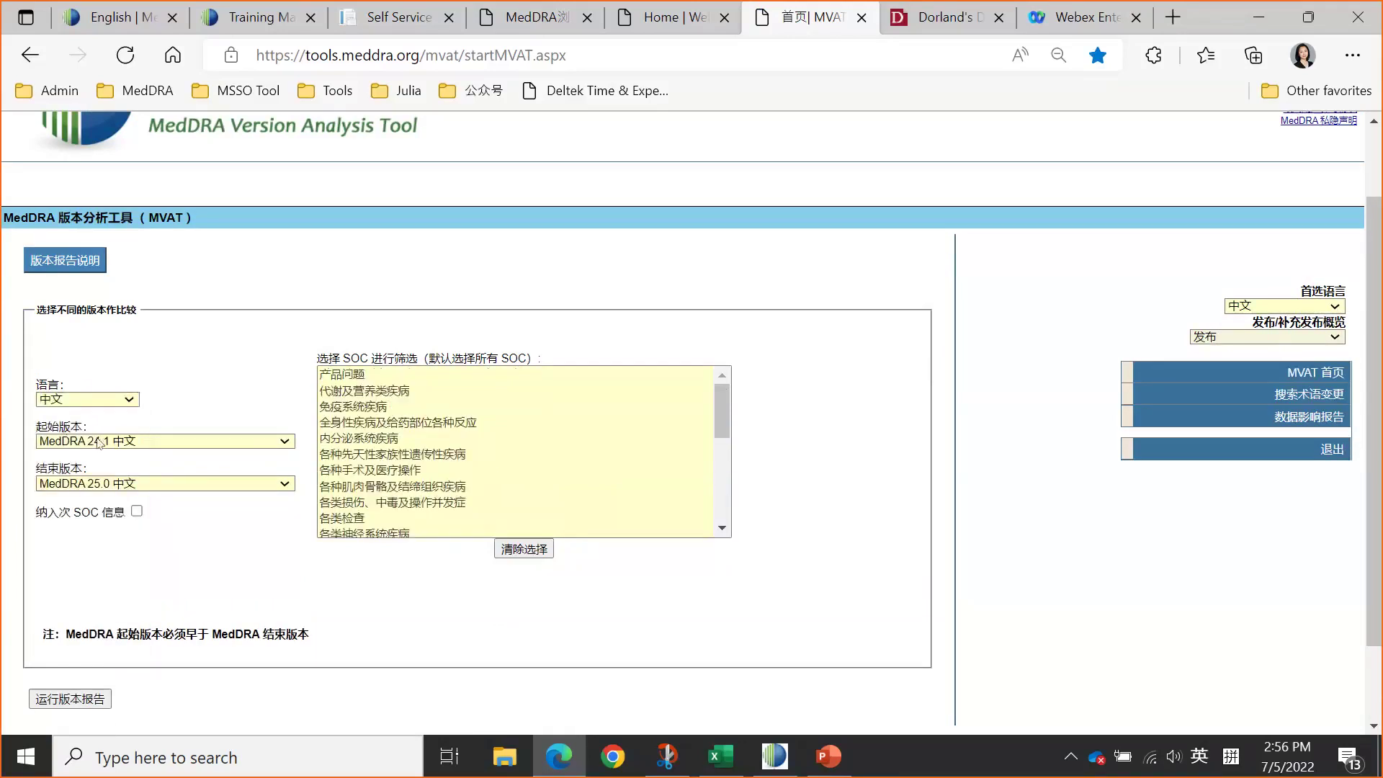
pyautogui.click(152, 446)
pyautogui.click(152, 464)
pyautogui.click(139, 447)
pyautogui.click(114, 309)
pyautogui.click(137, 512)
pyautogui.scroll(-2, 318, 639)
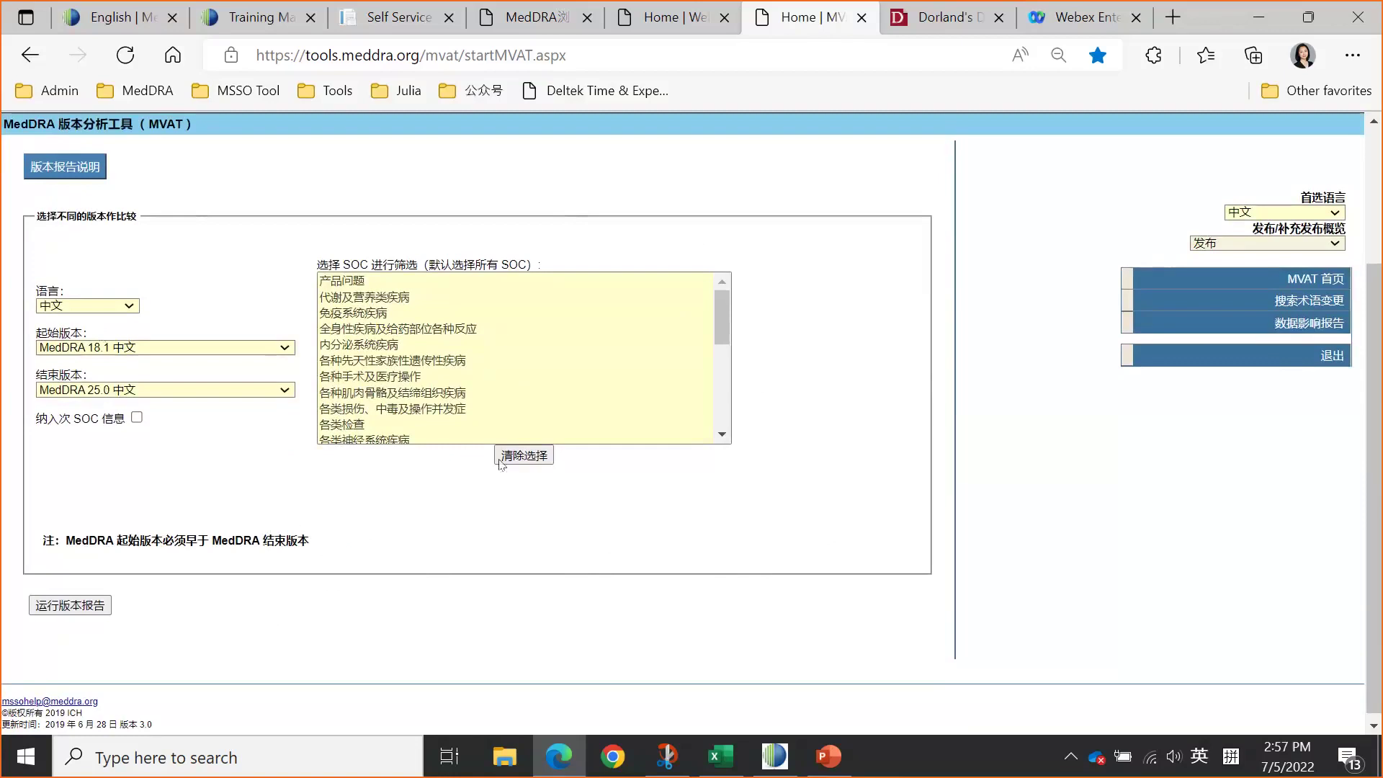
pyautogui.click(1267, 311)
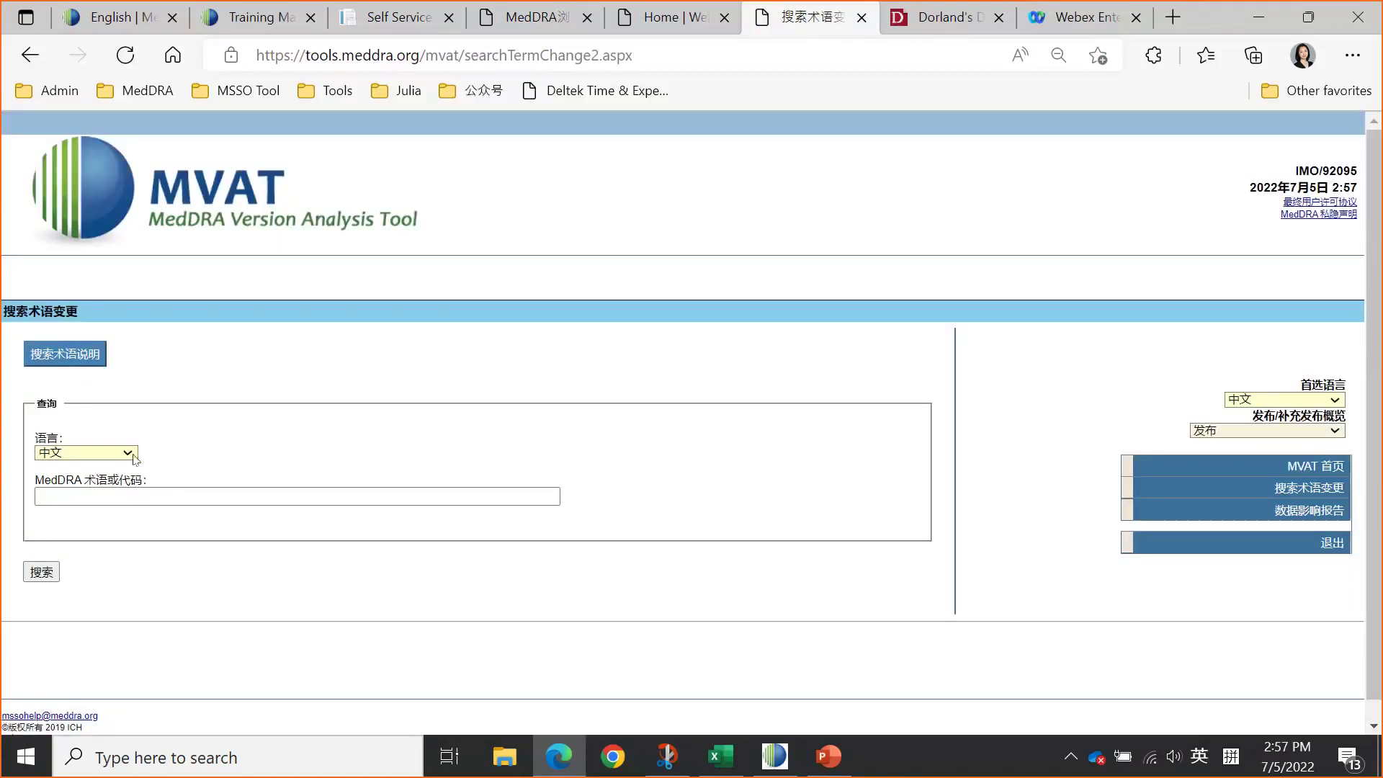
# Search English MedDRA terms for 'contusion', returning 109 matching terms
pyautogui.click(133, 454)
pyautogui.click(121, 471)
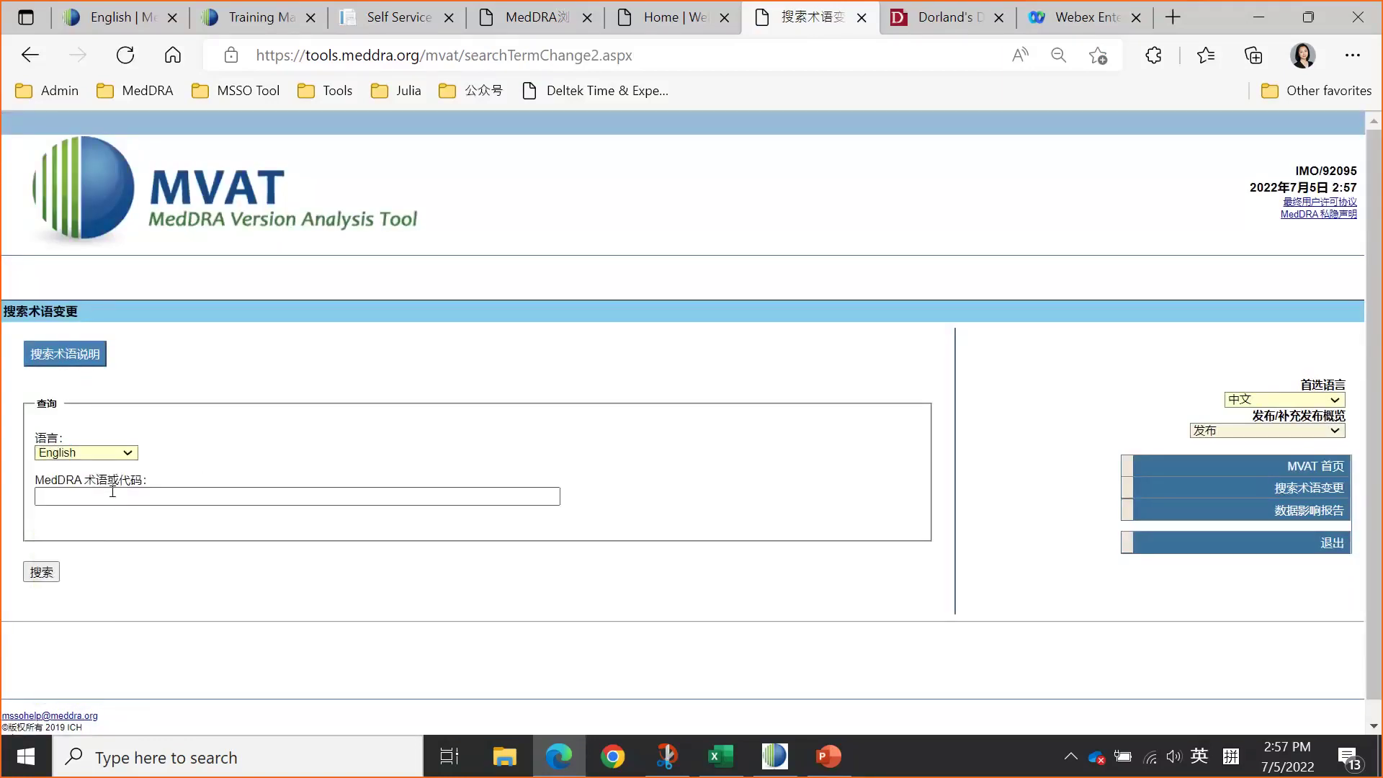
pyautogui.click(112, 493)
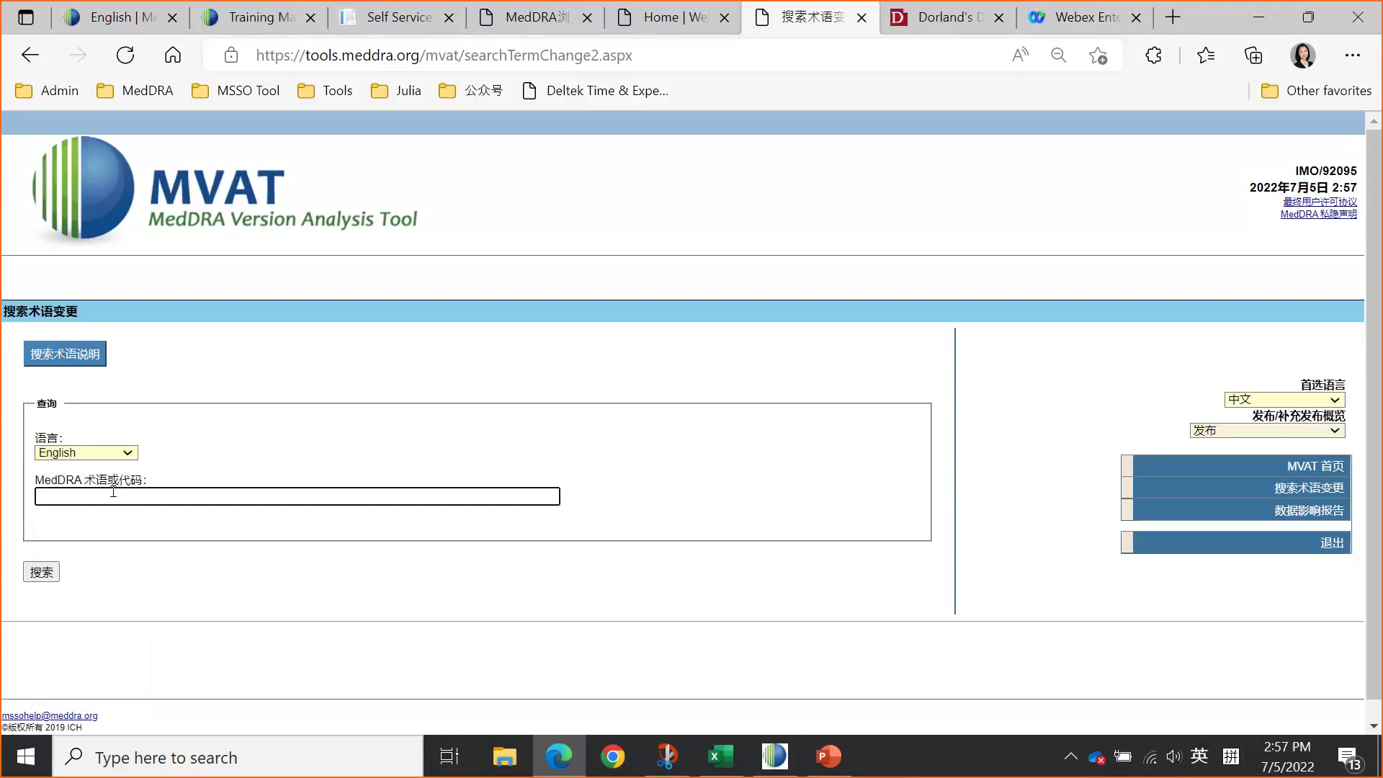
pyautogui.write('contusion')
pyautogui.click(44, 573)
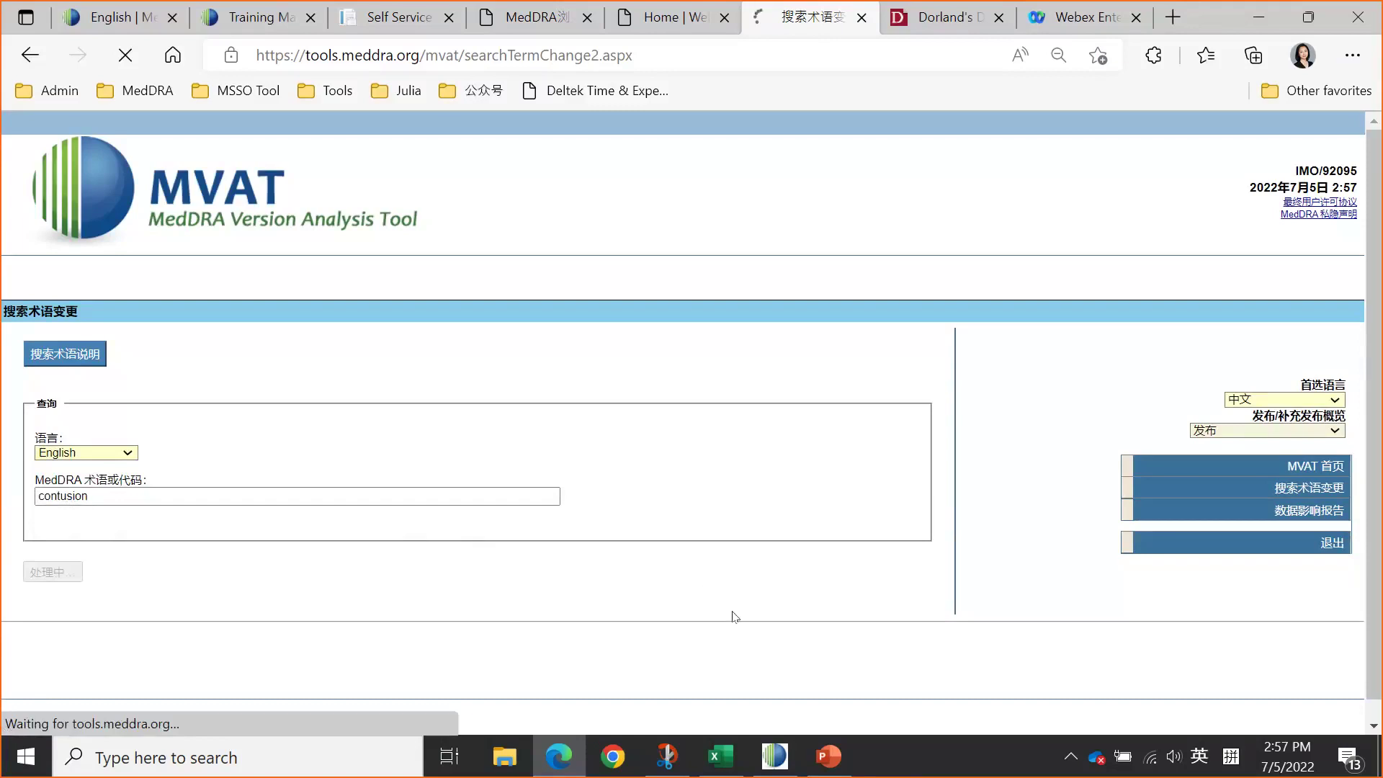
pyautogui.scroll(-2, 555, 536)
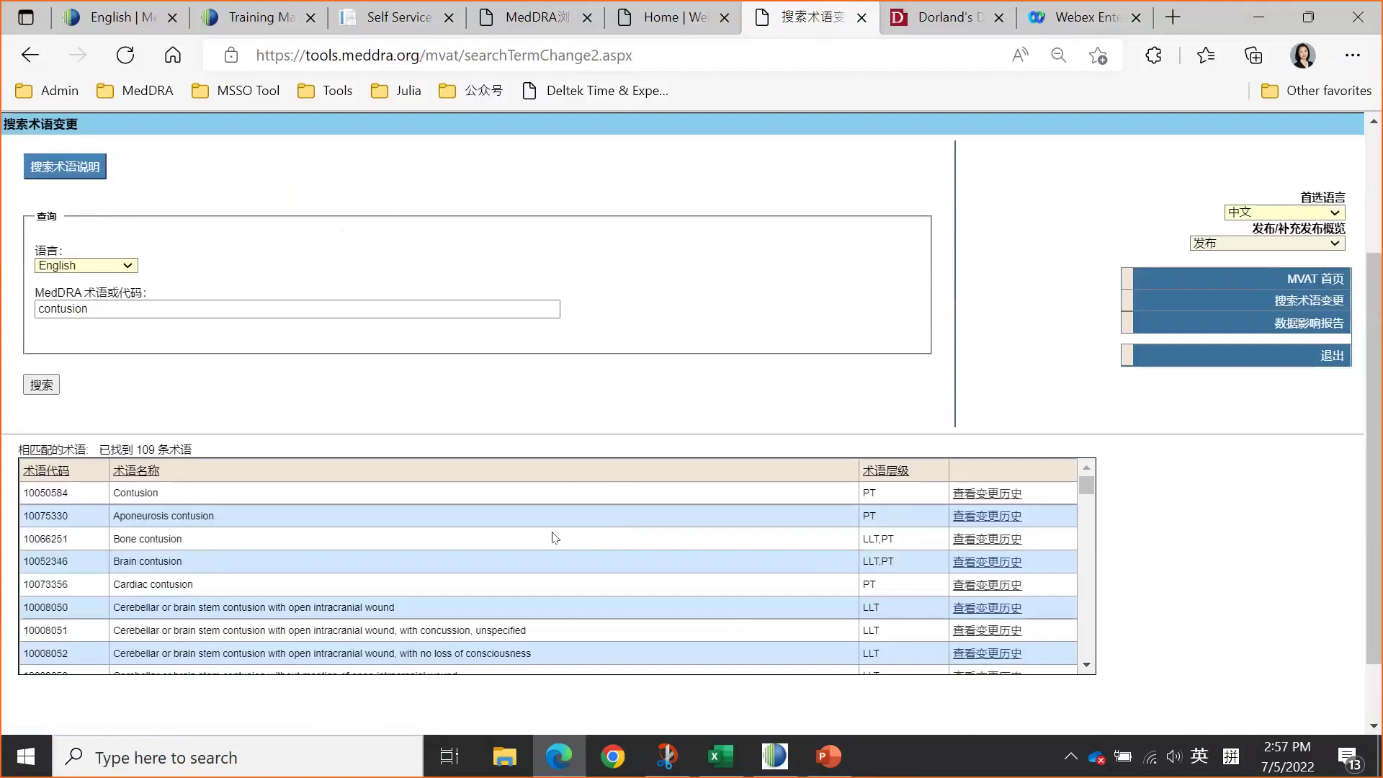
# Scroll through Contusion's change history across version trees, then return to PowerPoint at slide 43
pyautogui.click(980, 495)
pyautogui.scroll(-4, 980, 495)
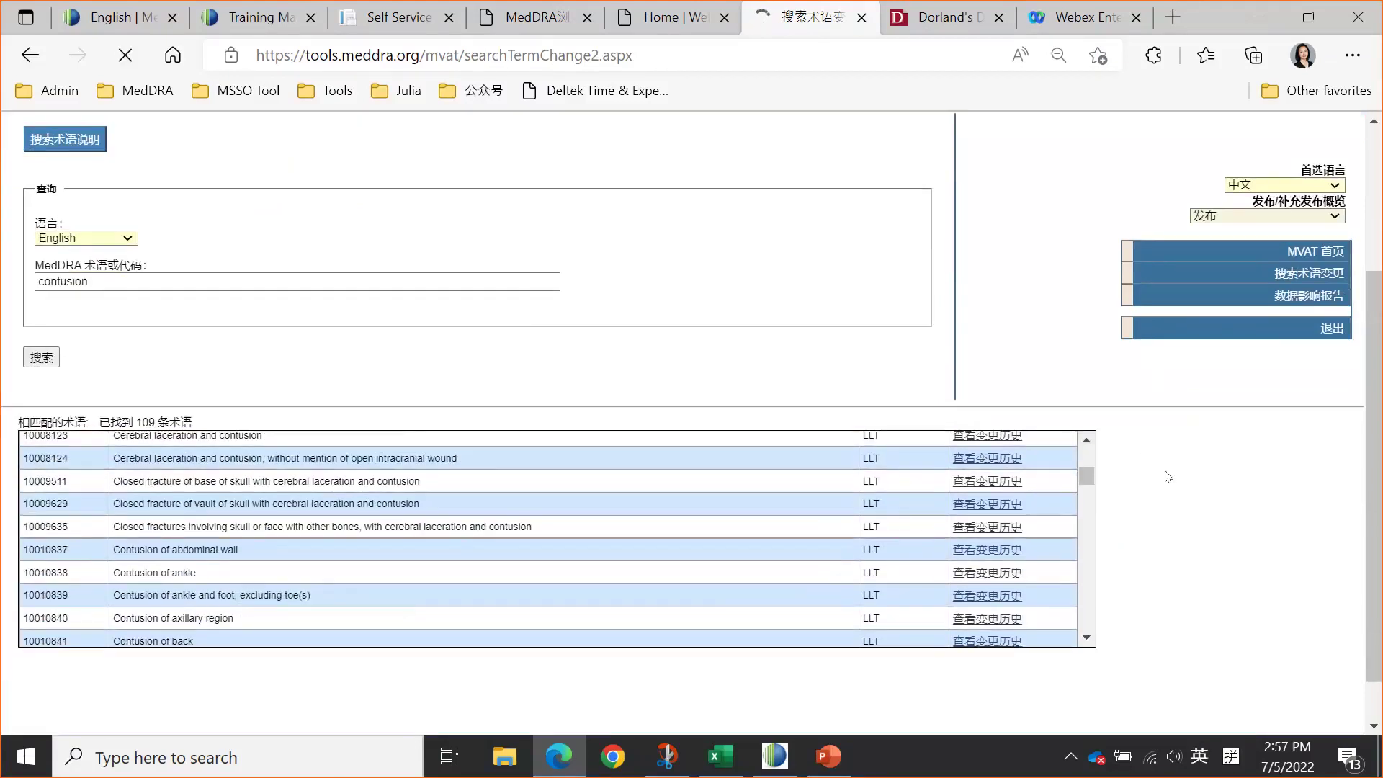
pyautogui.scroll(-1, 1167, 472)
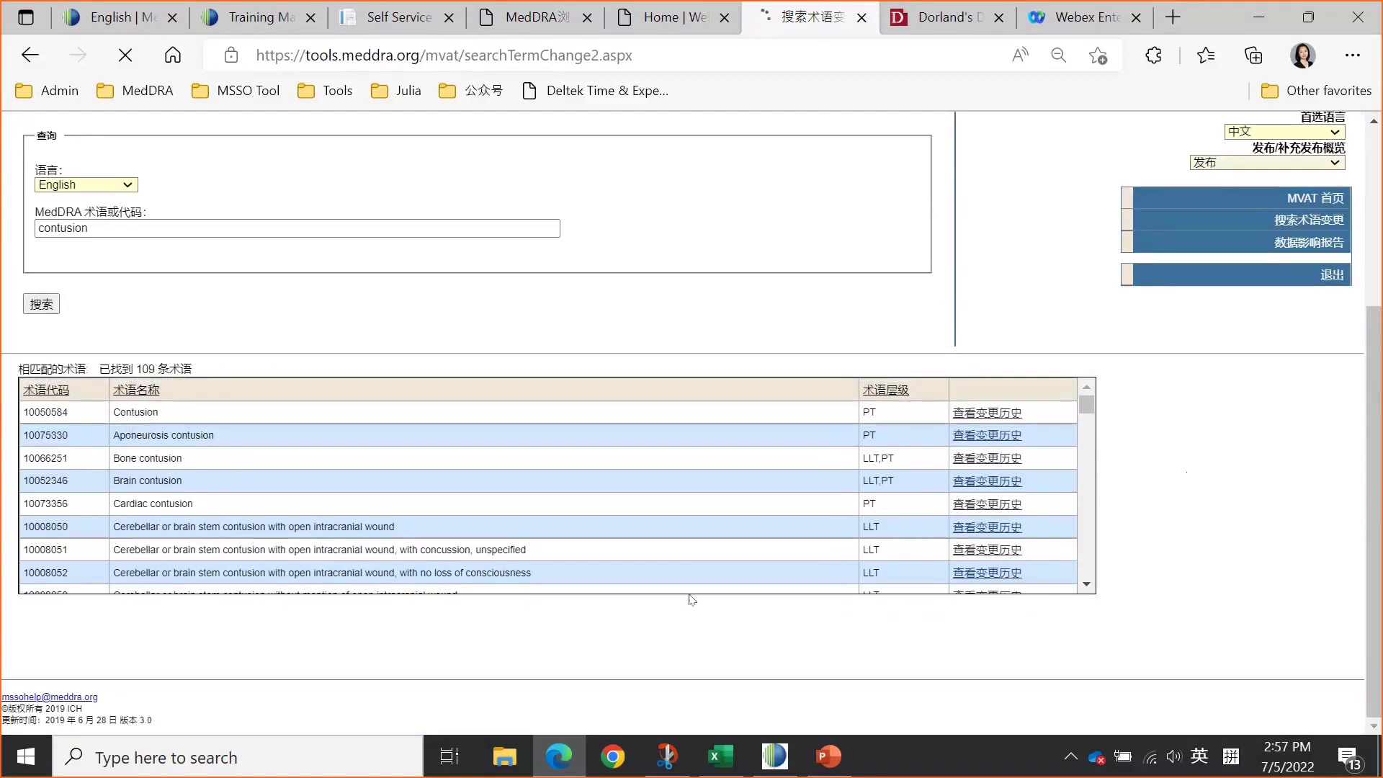
pyautogui.scroll(-10, 1030, 483)
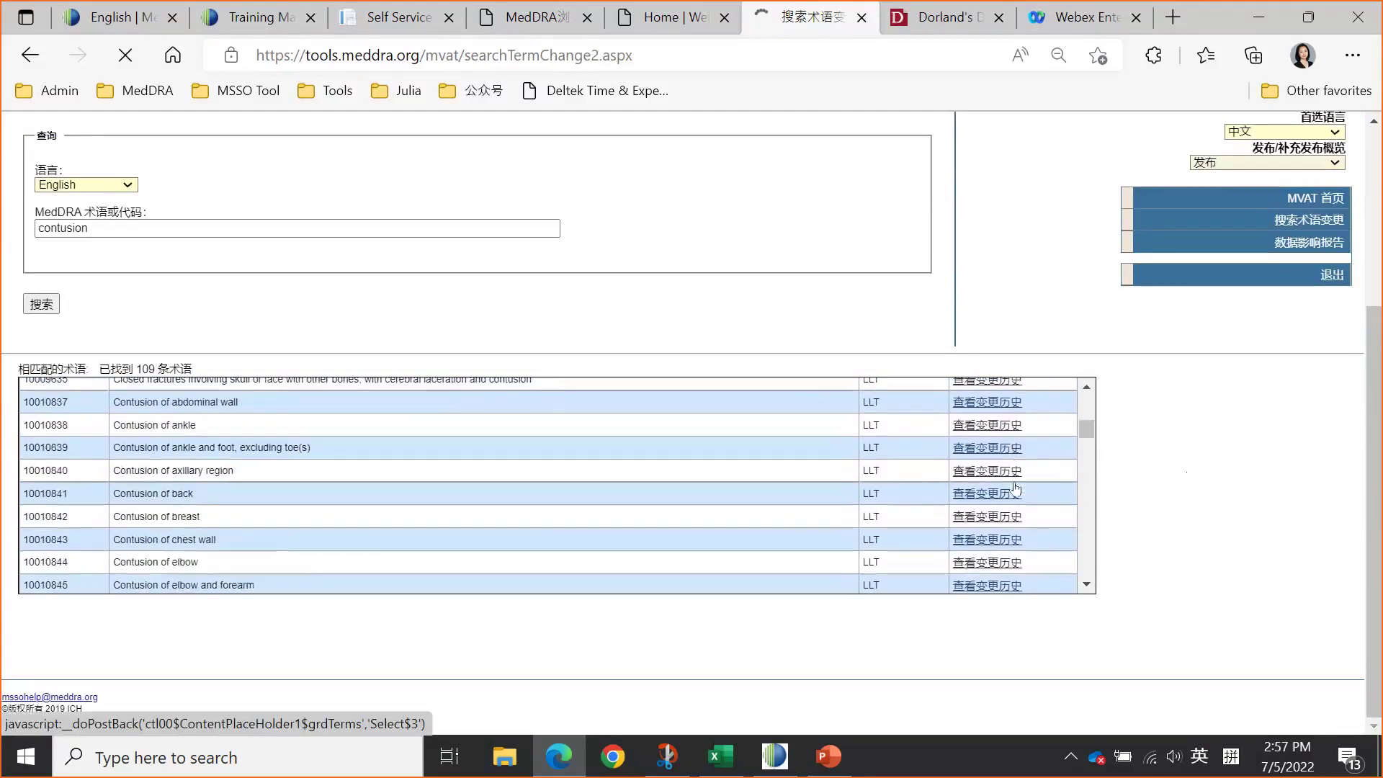
pyautogui.scroll(-15, 1016, 490)
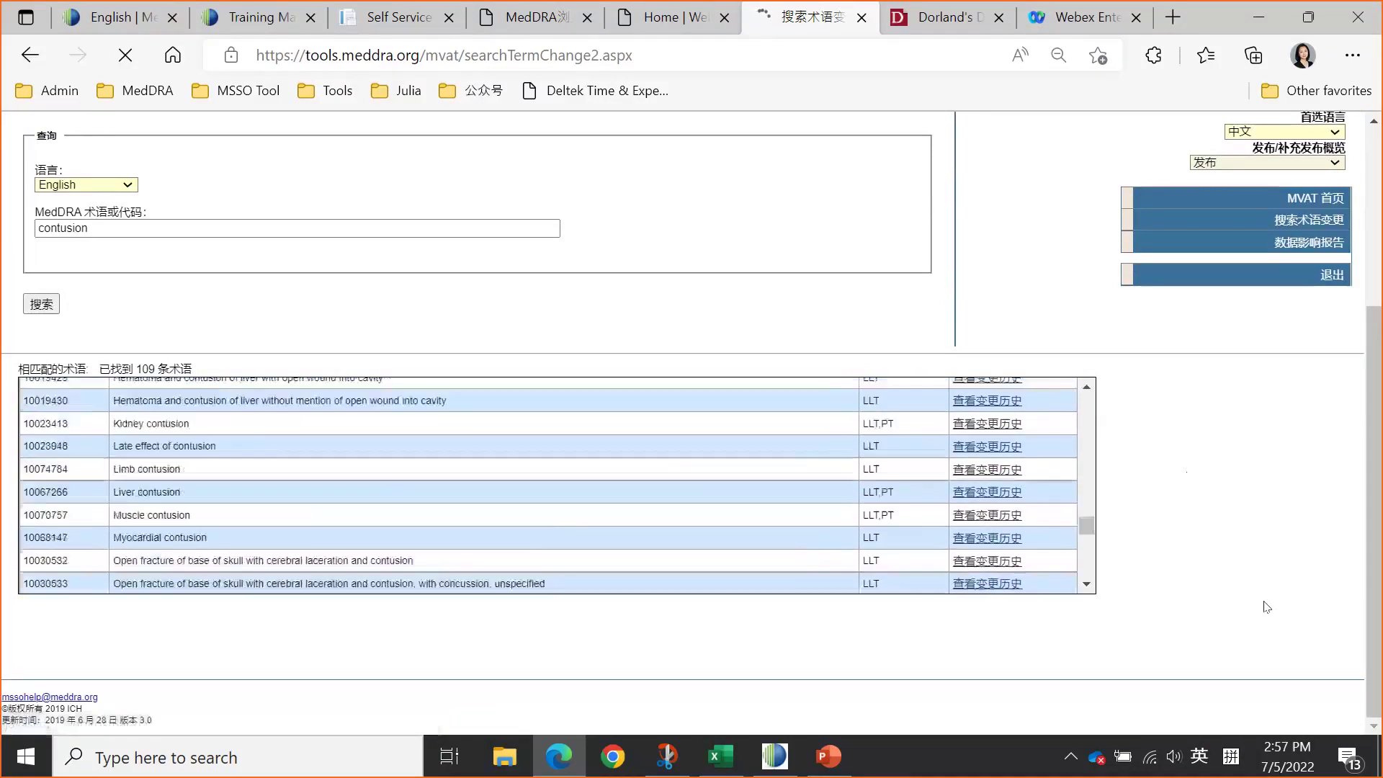
pyautogui.scroll(-10, 958, 554)
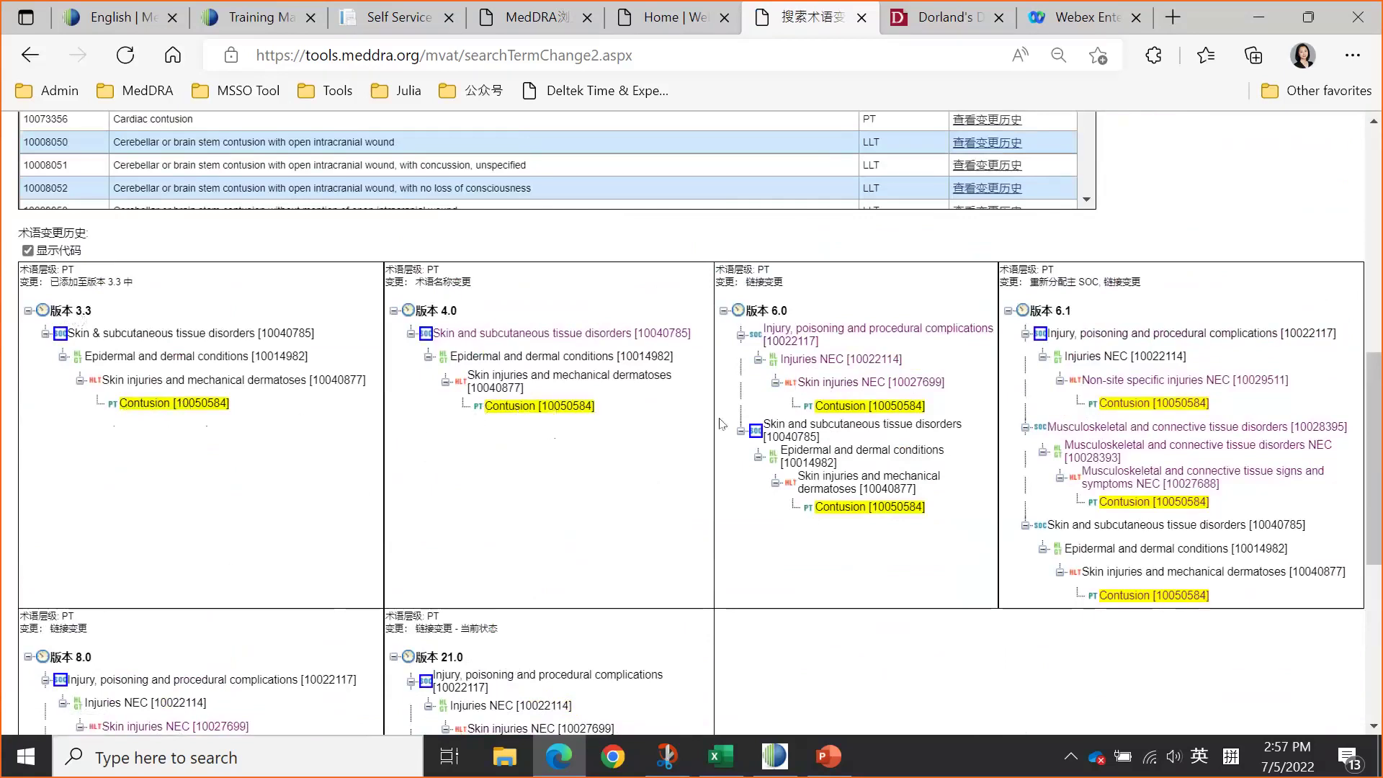
pyautogui.scroll(-3, 1037, 448)
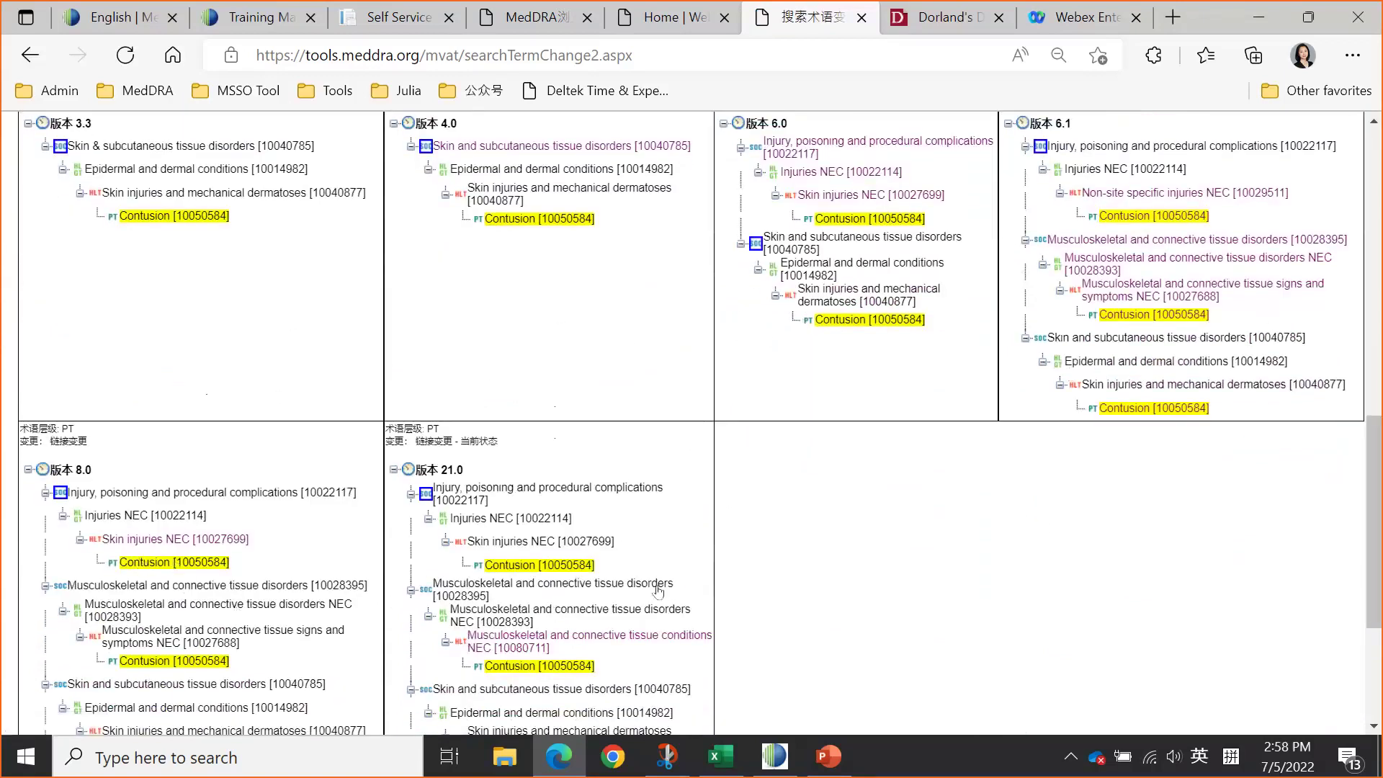
pyautogui.scroll(10, 658, 592)
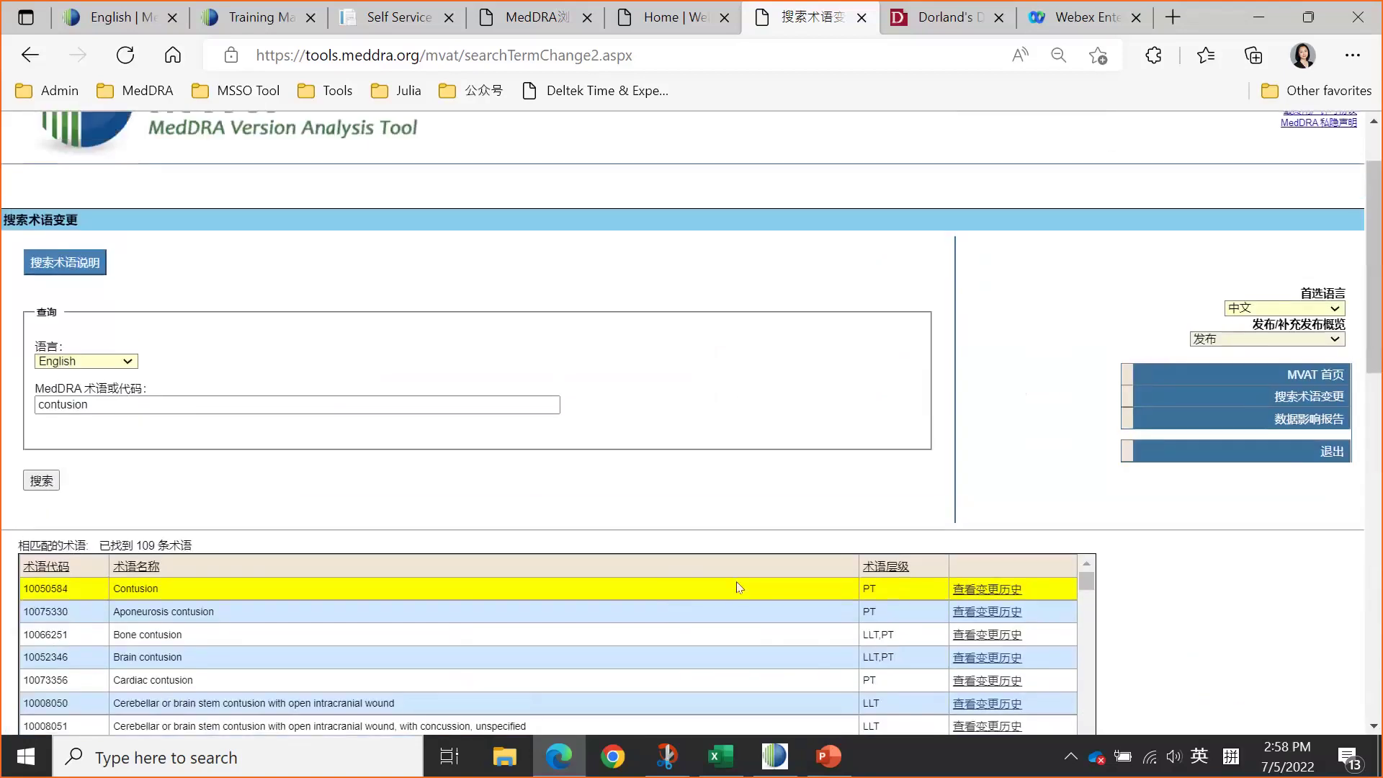
pyautogui.click(847, 769)
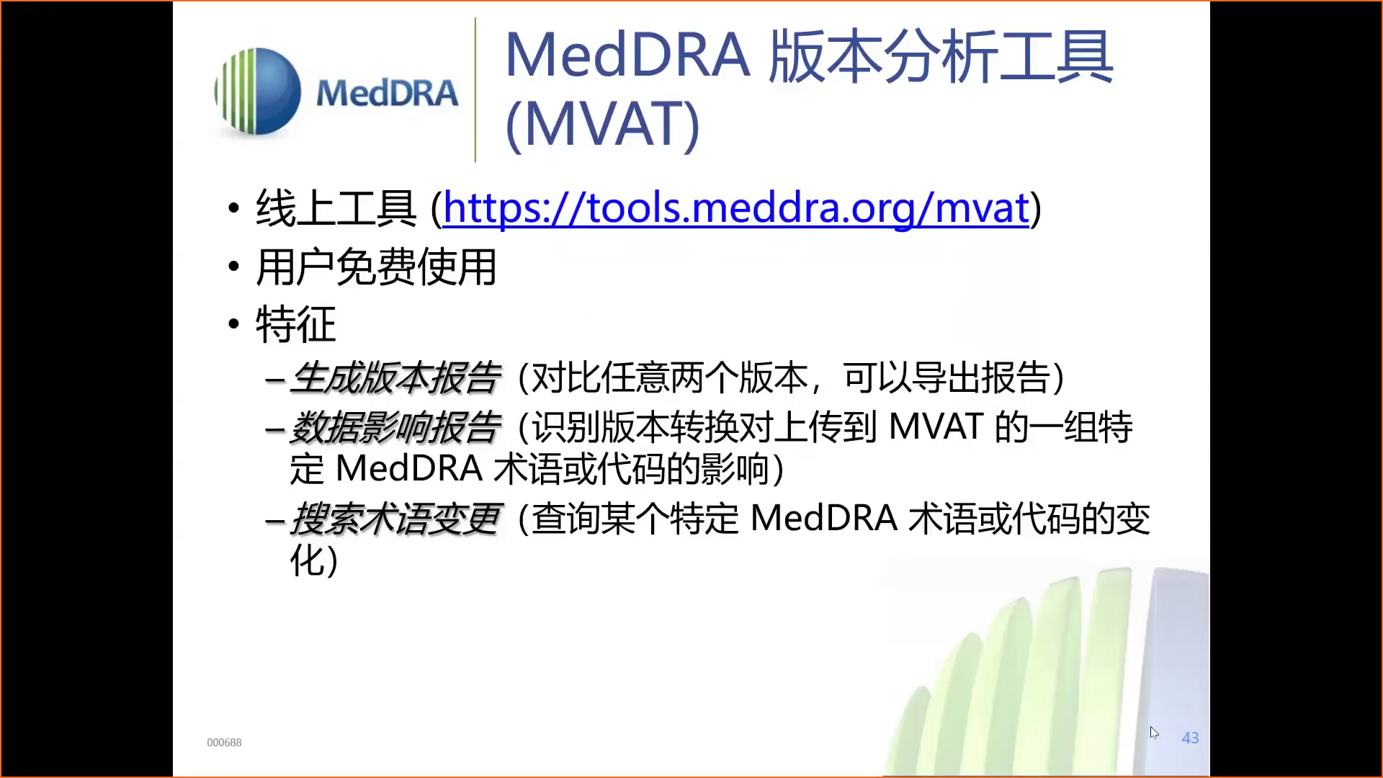
# Present slides 43–48 on MVAT and the Self-Service Application, then end the show and return to the browser
pyautogui.click(1151, 726)
pyautogui.click(906, 452)
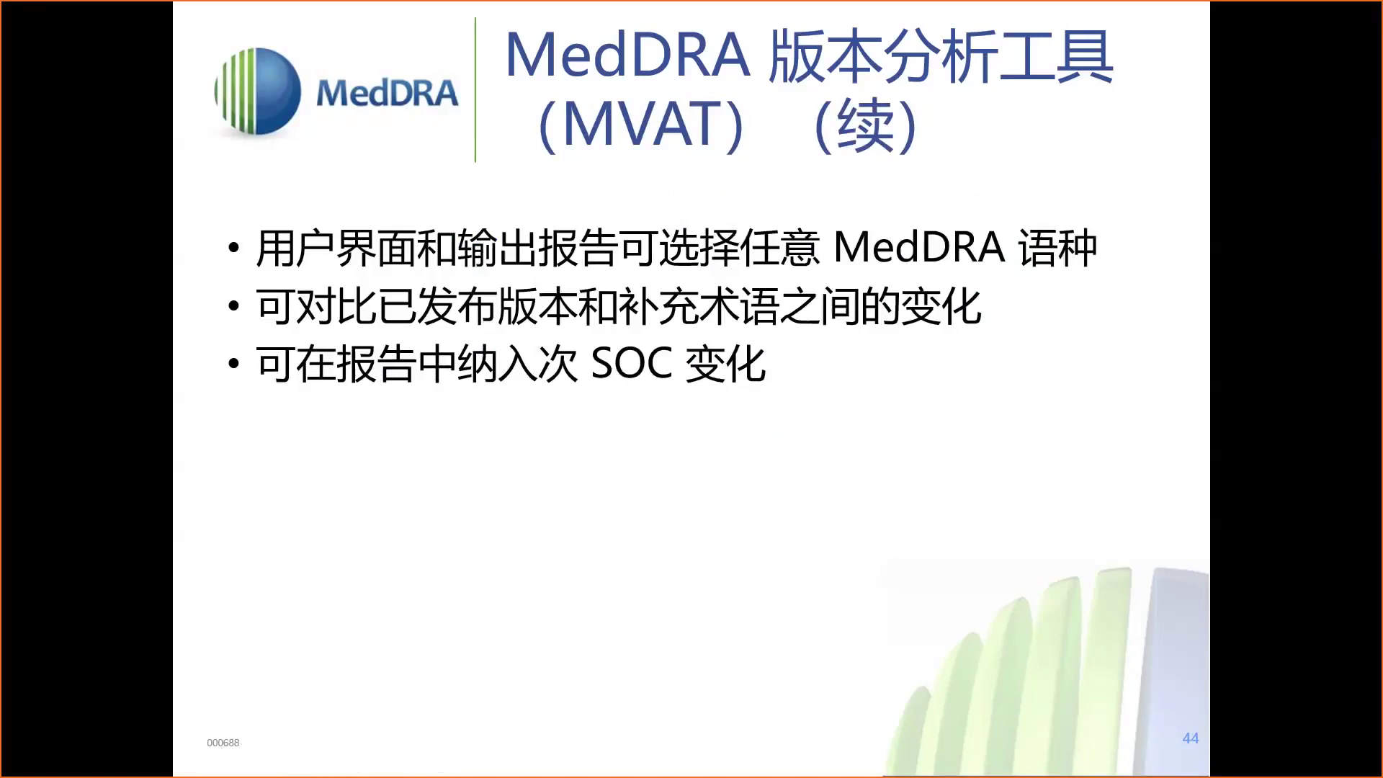
pyautogui.press('Right')
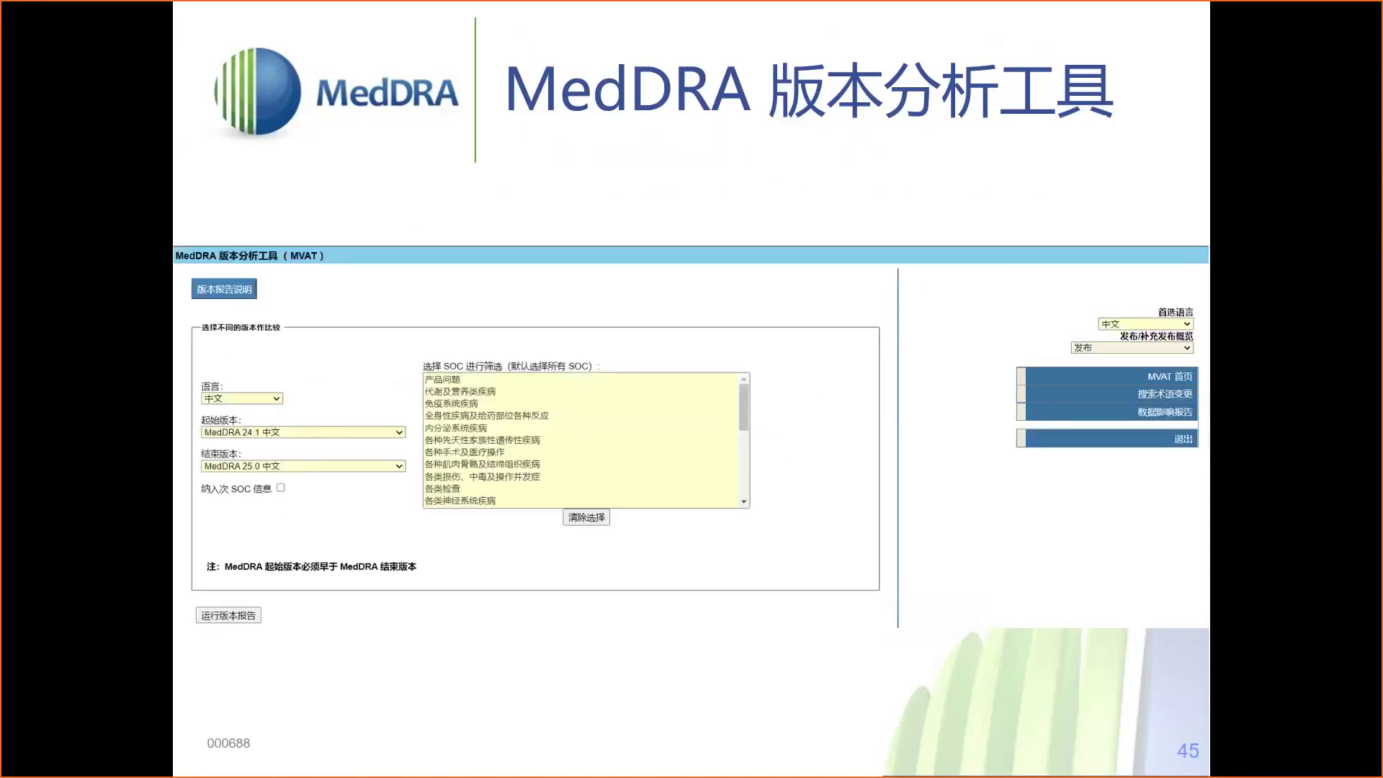
pyautogui.press('Right')
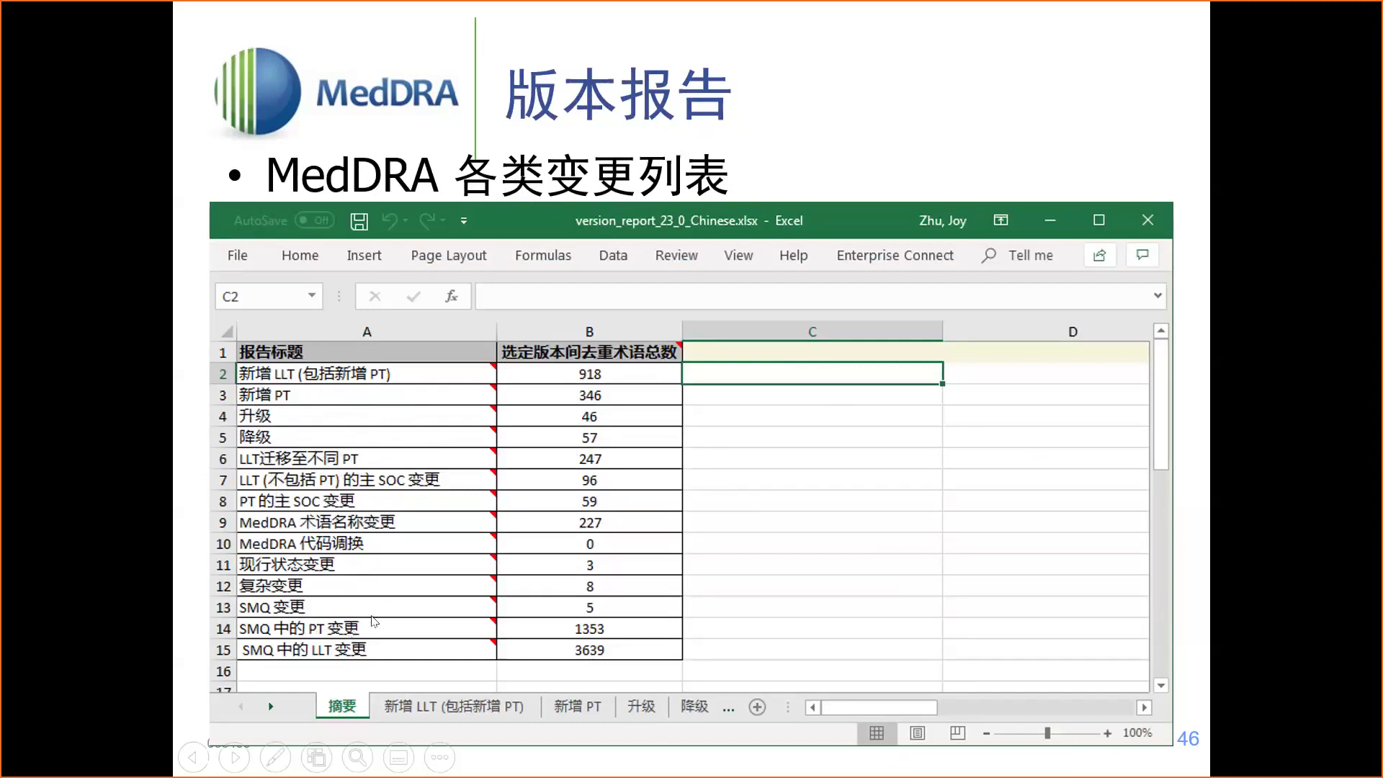
pyautogui.click(374, 621)
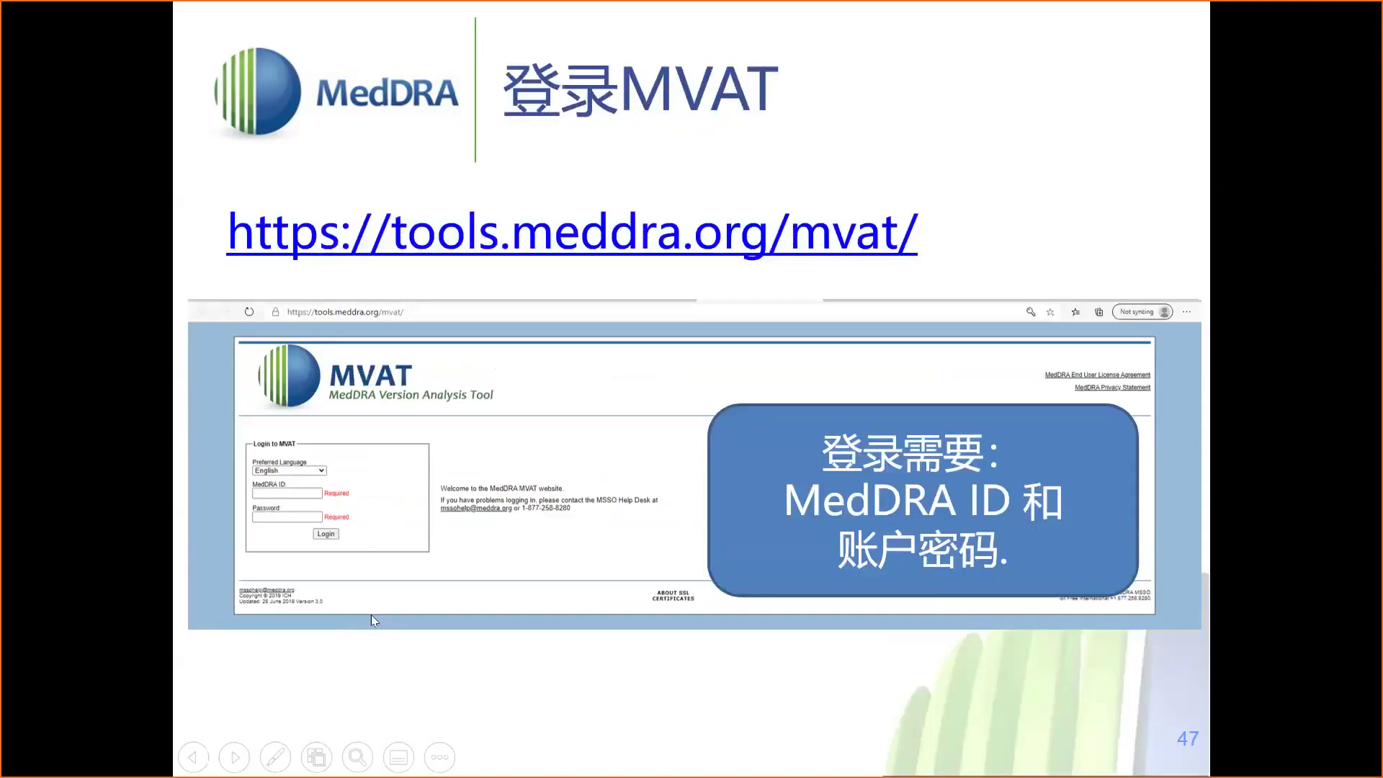
pyautogui.click(462, 587)
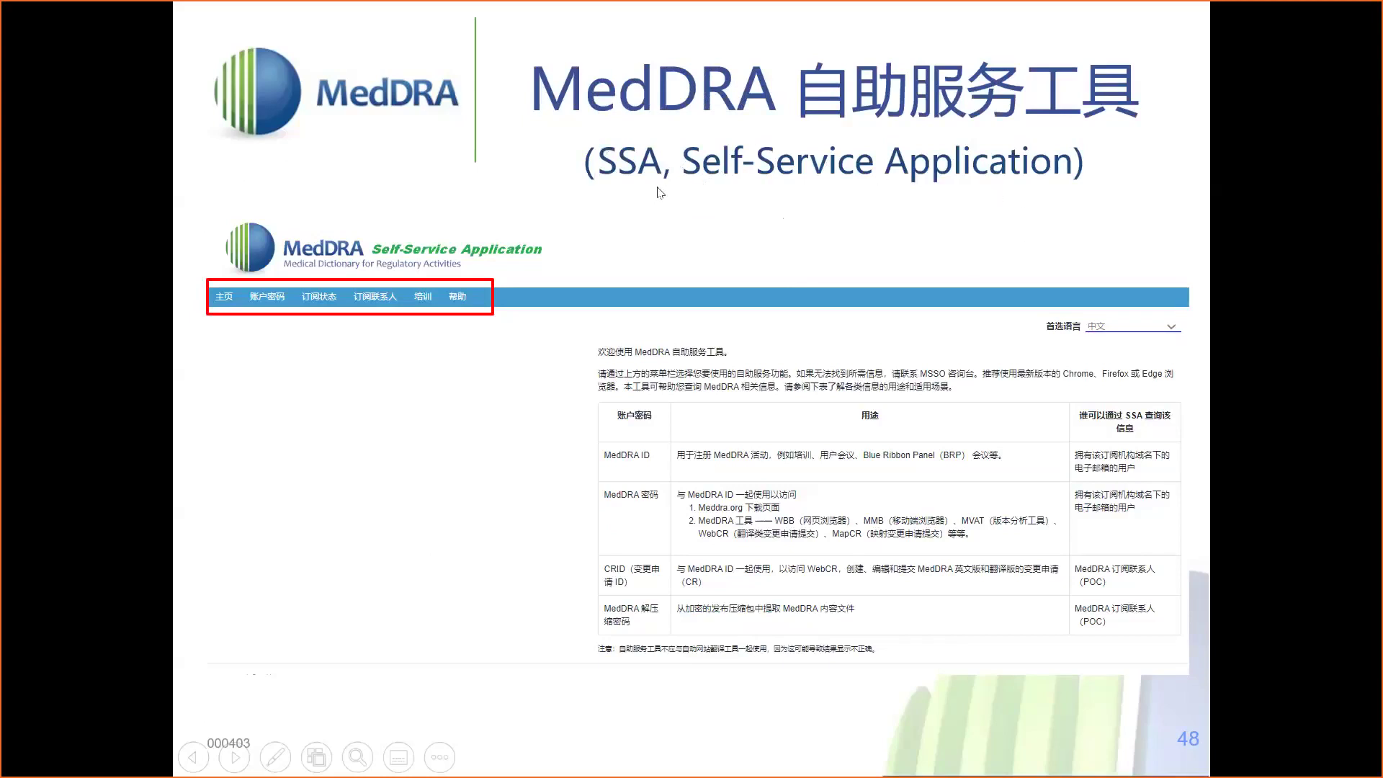
pyautogui.press('Escape')
pyautogui.click(574, 755)
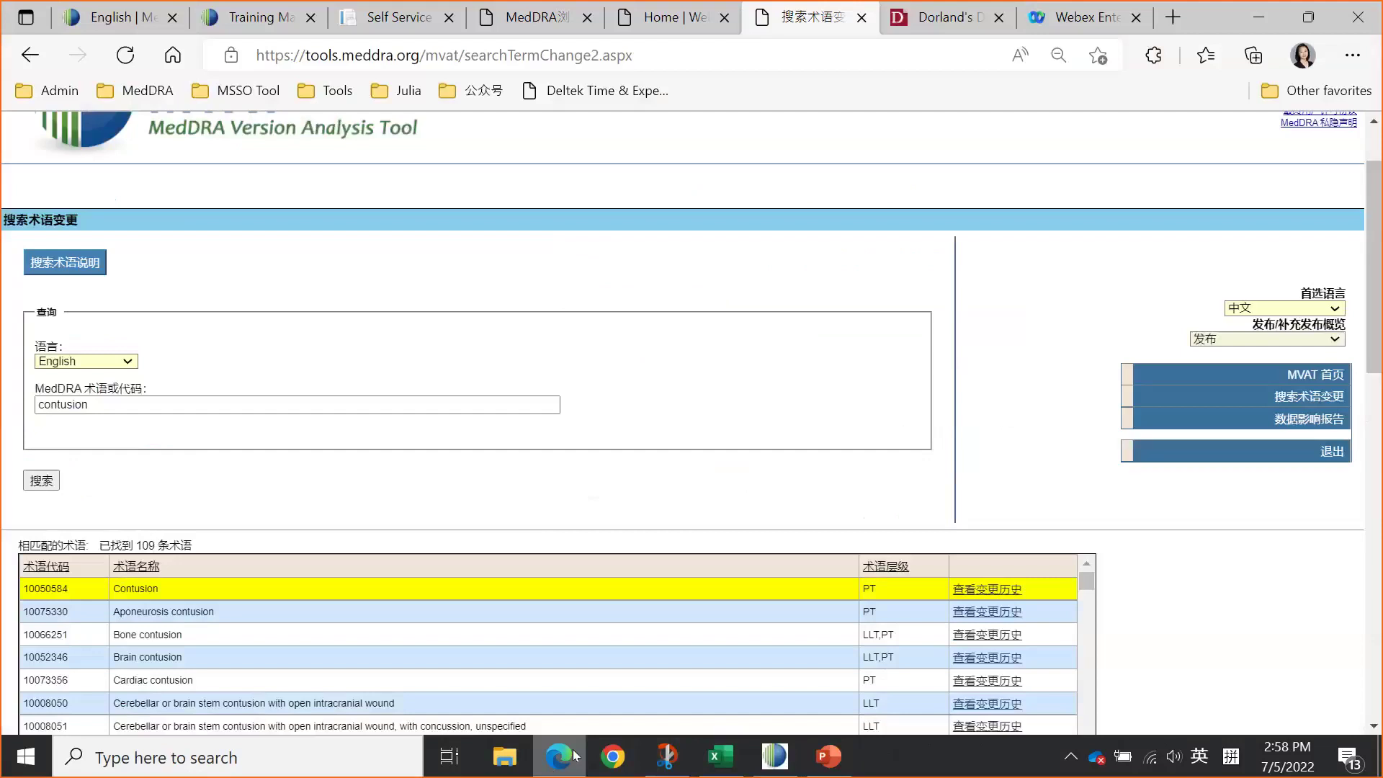
# Open the MedDRA Self-Service Application tab and scroll through its welcome page
pyautogui.click(394, 22)
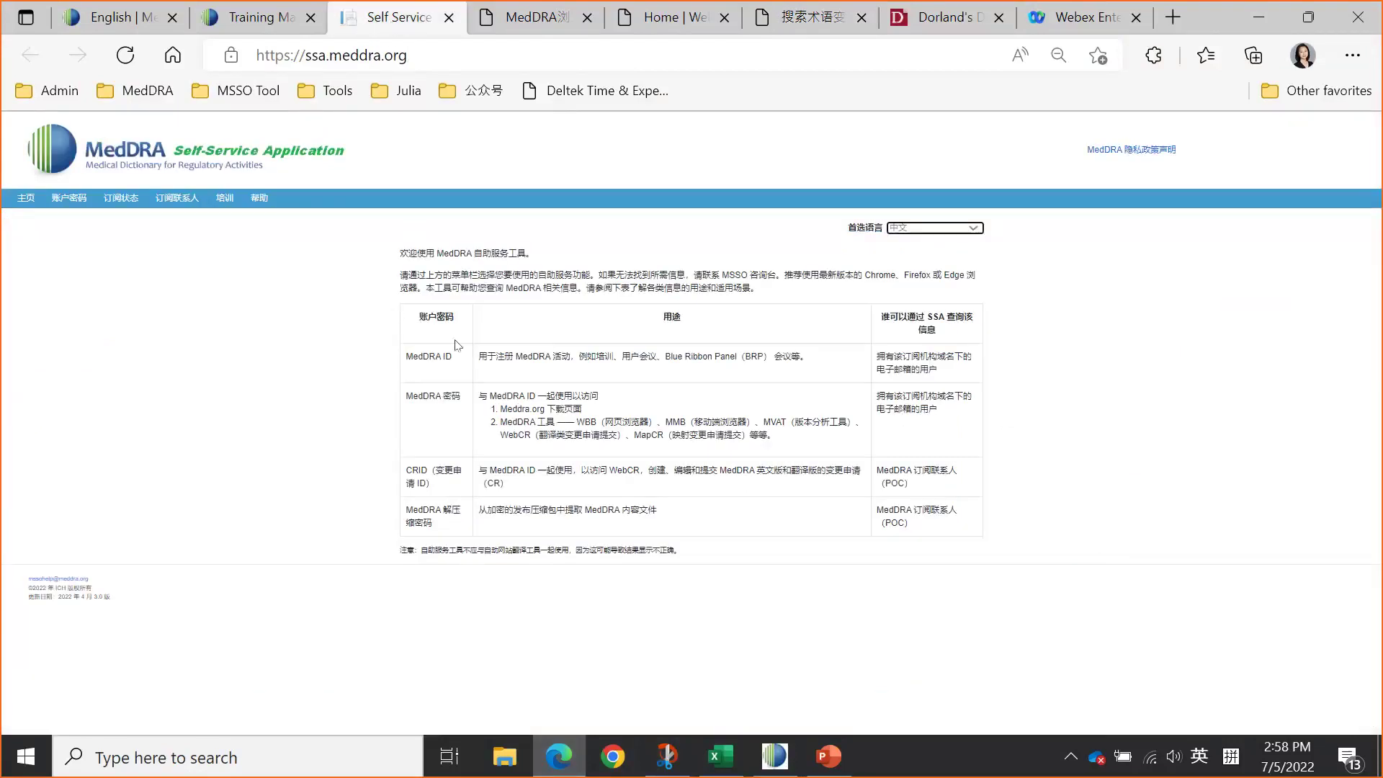
pyautogui.keyDown('ctrl'); pyautogui.scroll(2, 455, 346); pyautogui.keyUp('ctrl')
pyautogui.keyDown('ctrl'); pyautogui.scroll(-1, 453, 338); pyautogui.keyUp('ctrl')
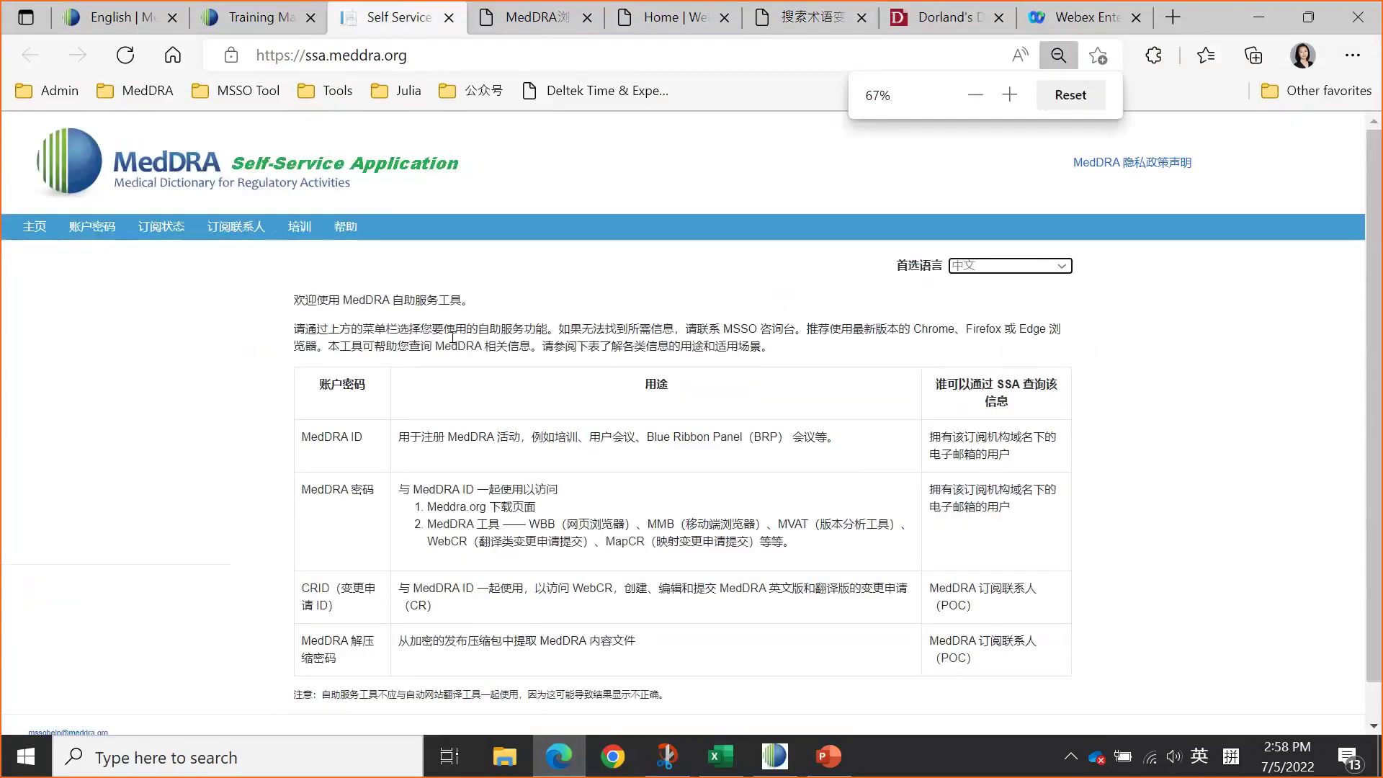
pyautogui.keyDown('ctrl'); pyautogui.scroll(-1, 455, 346); pyautogui.keyUp('ctrl')
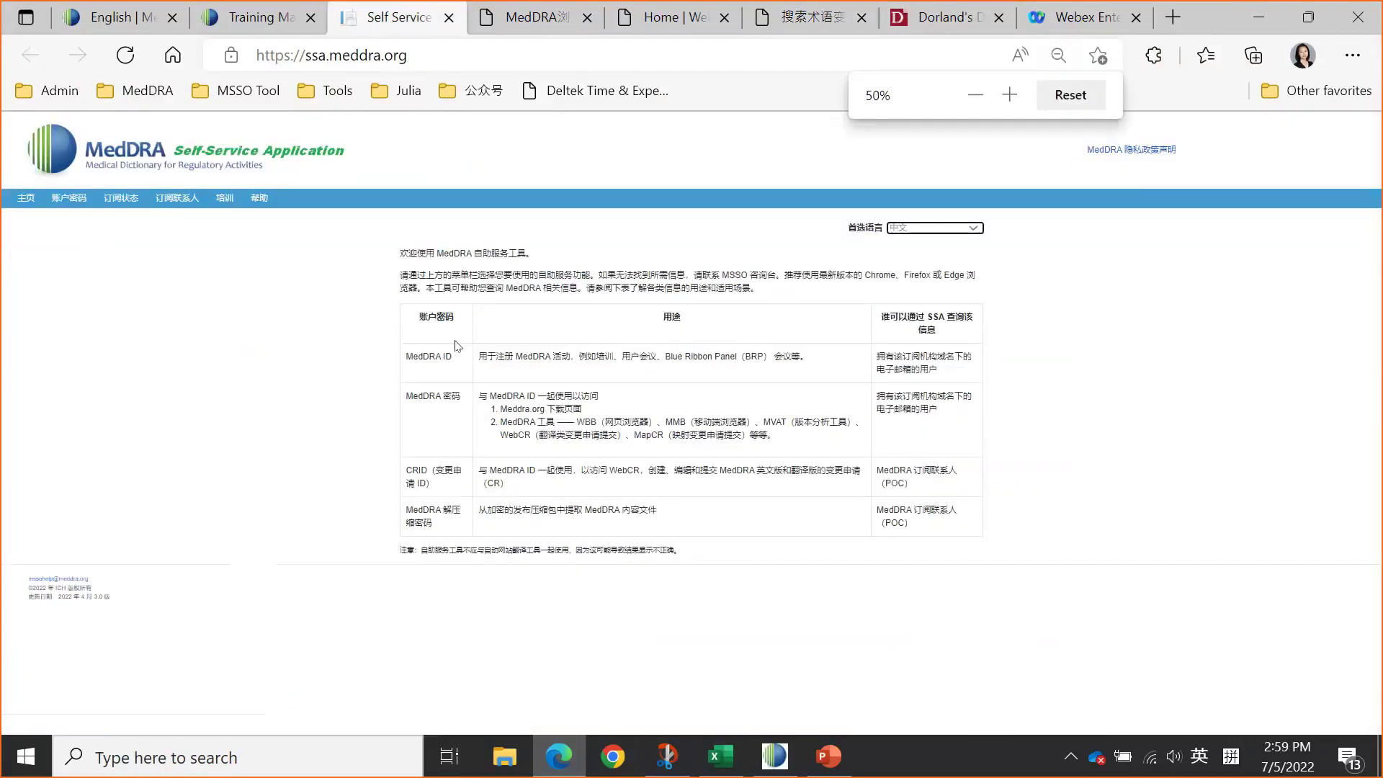
pyautogui.keyDown('ctrl'); pyautogui.scroll(1, 452, 337); pyautogui.keyUp('ctrl')
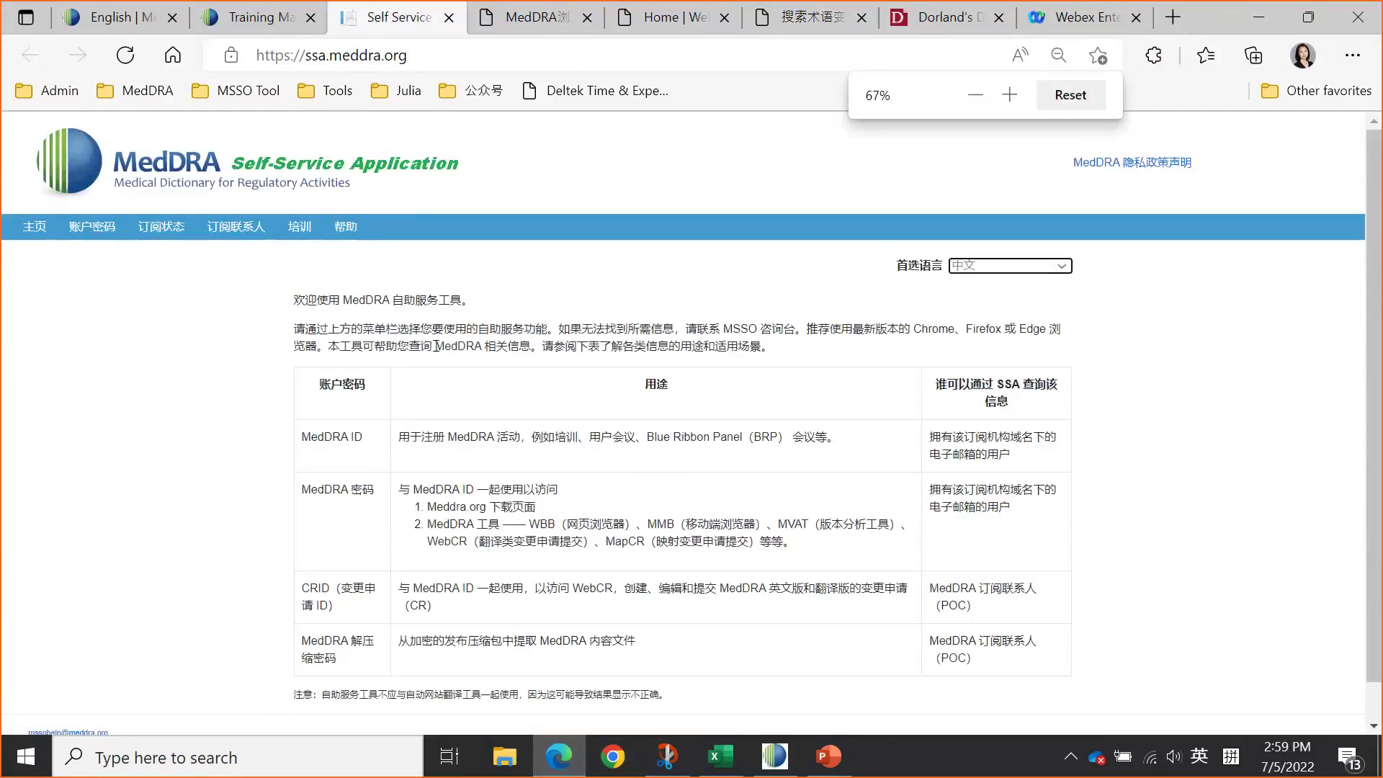
# Display each of the four navigation menus' options, then resume presenting slide 48 full-screen
pyautogui.moveTo(94, 234)
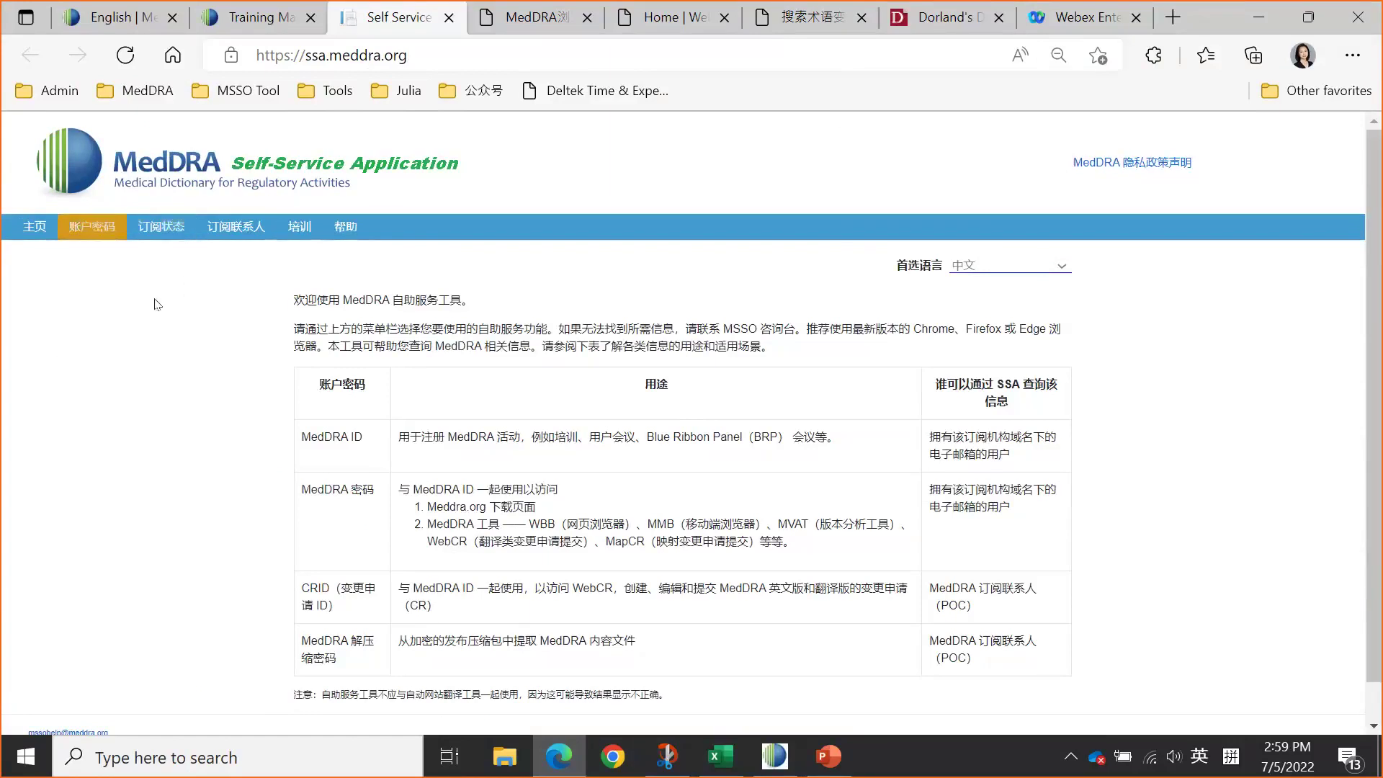
pyautogui.moveTo(162, 232)
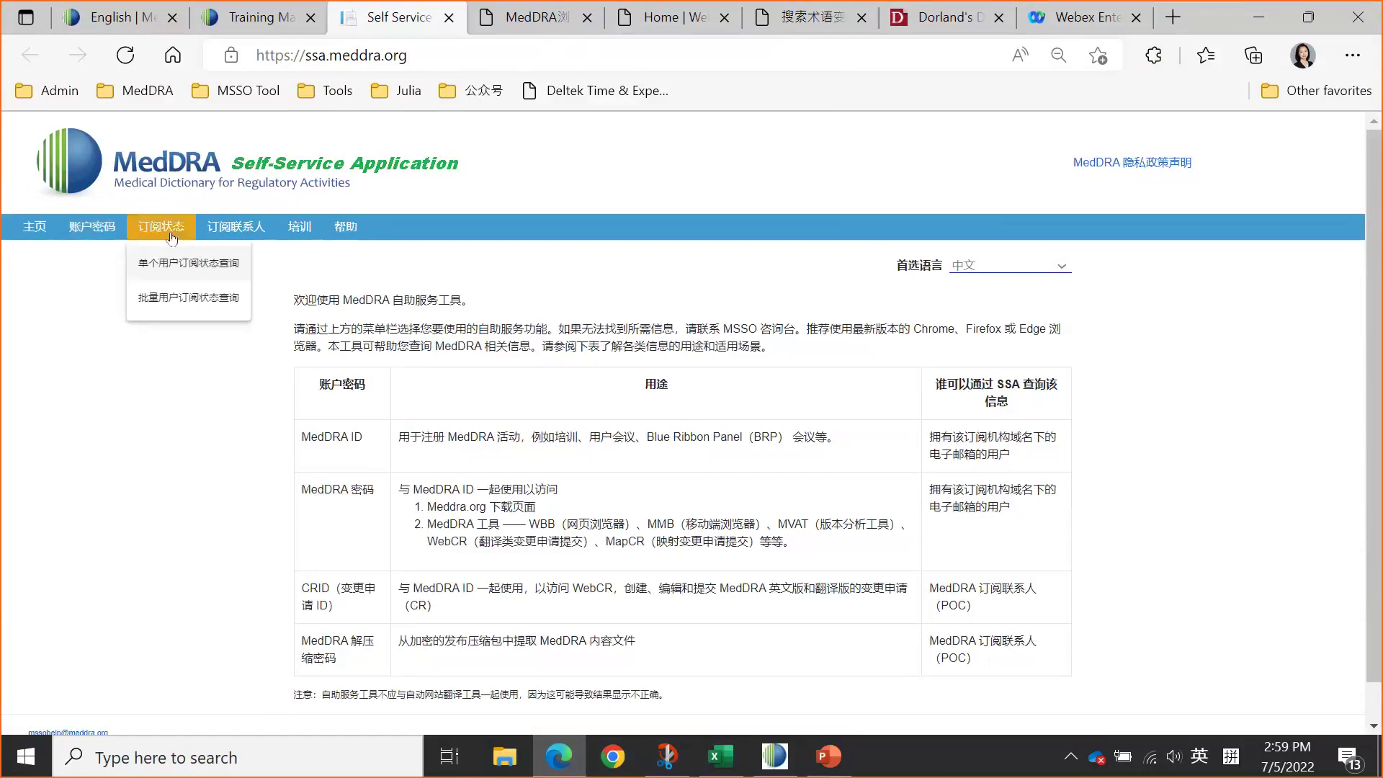
pyautogui.moveTo(223, 229)
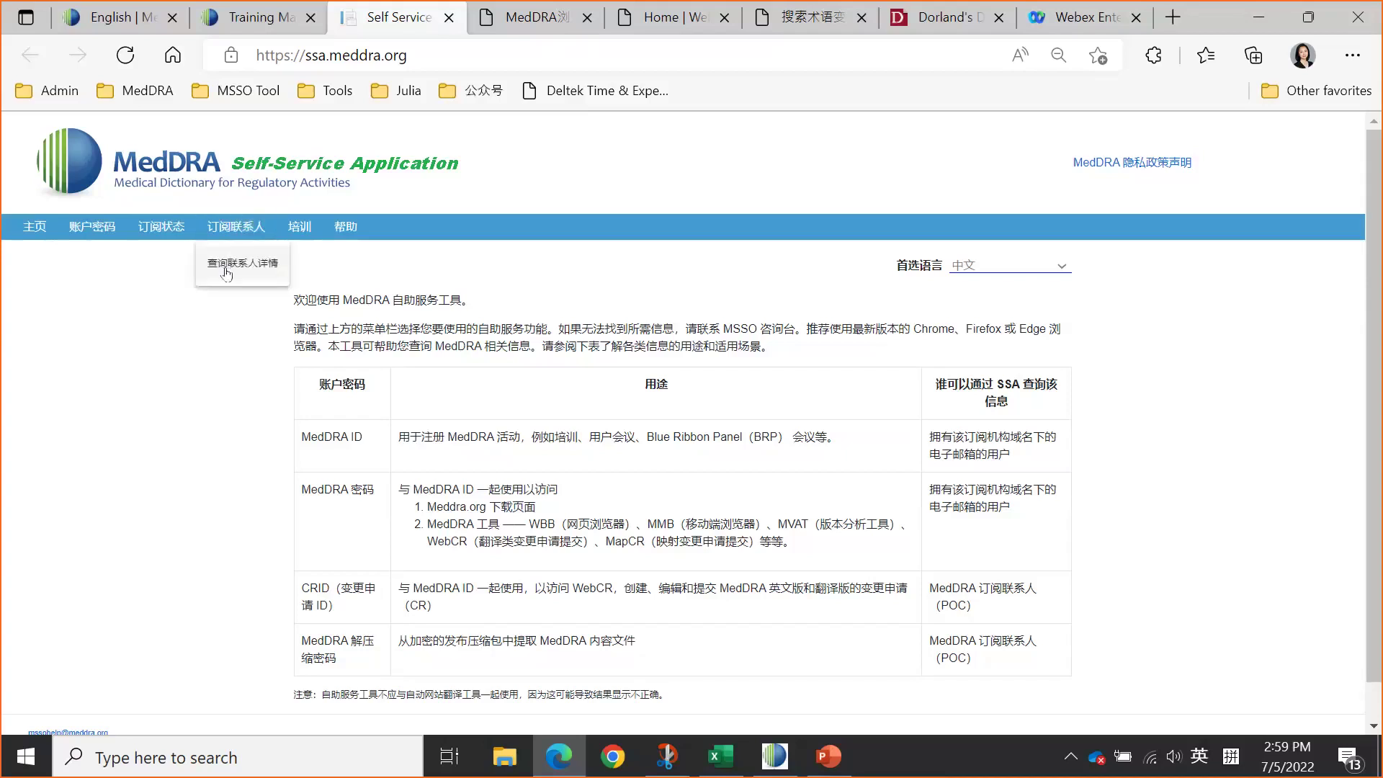
pyautogui.moveTo(294, 227)
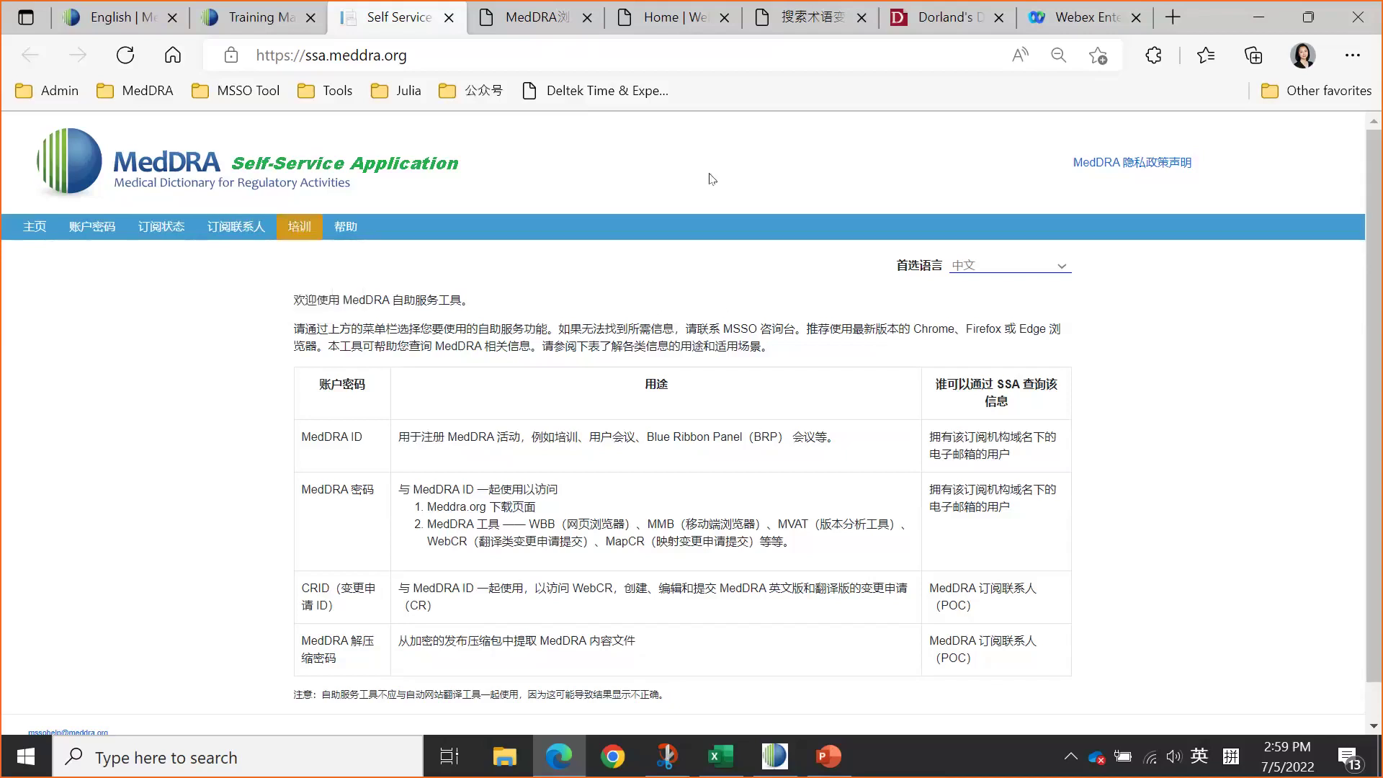
pyautogui.click(828, 756)
pyautogui.click(1151, 723)
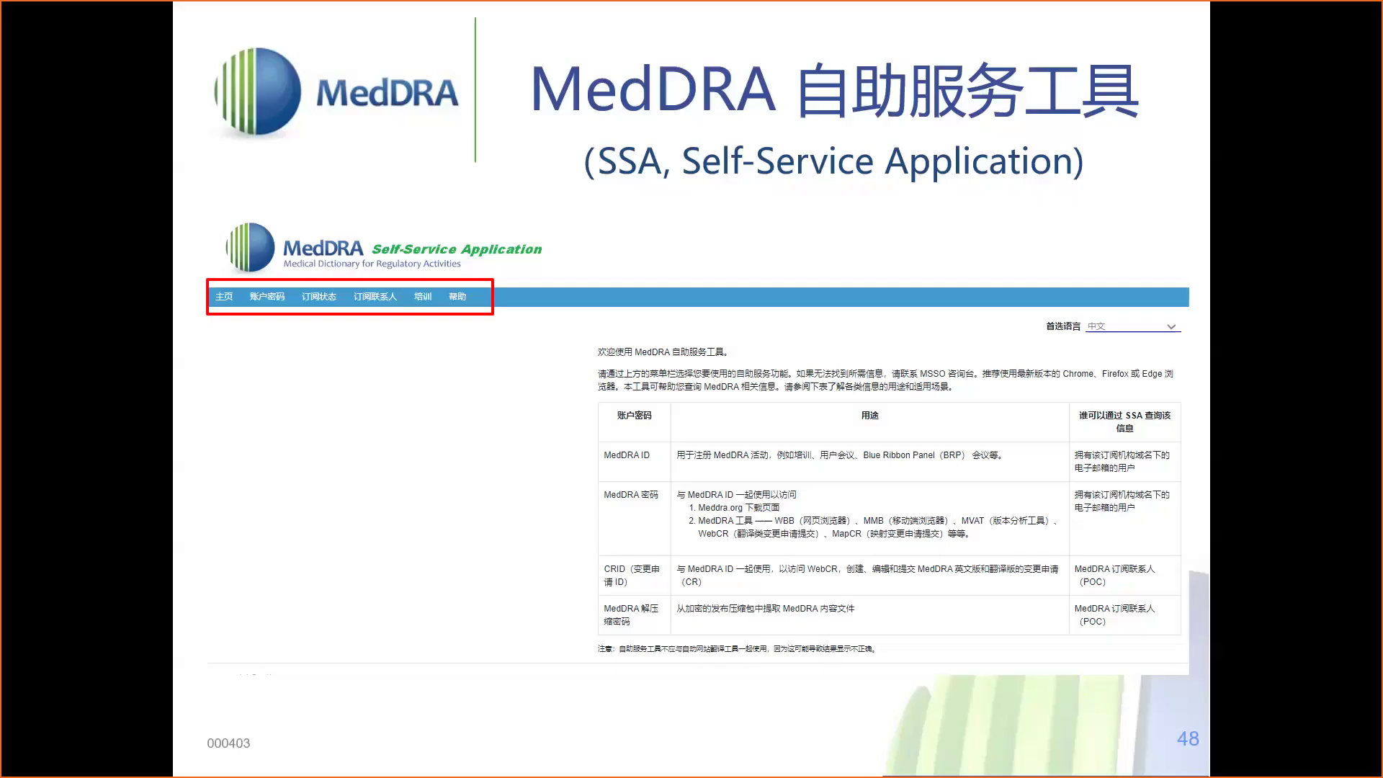
# Advance past the MedDRA 编码 section slide to slide 51, 什么是编码规则?
pyautogui.press('Right')
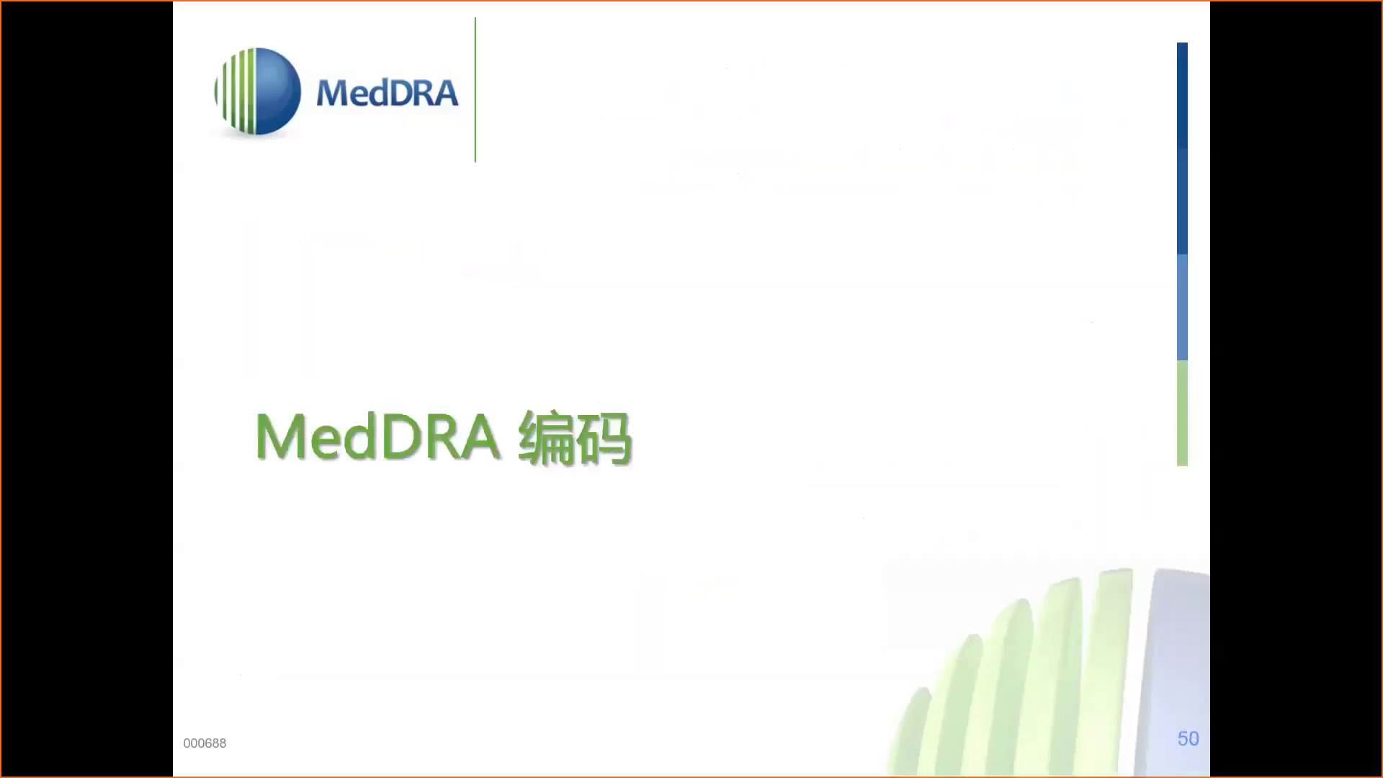
pyautogui.press('Right')
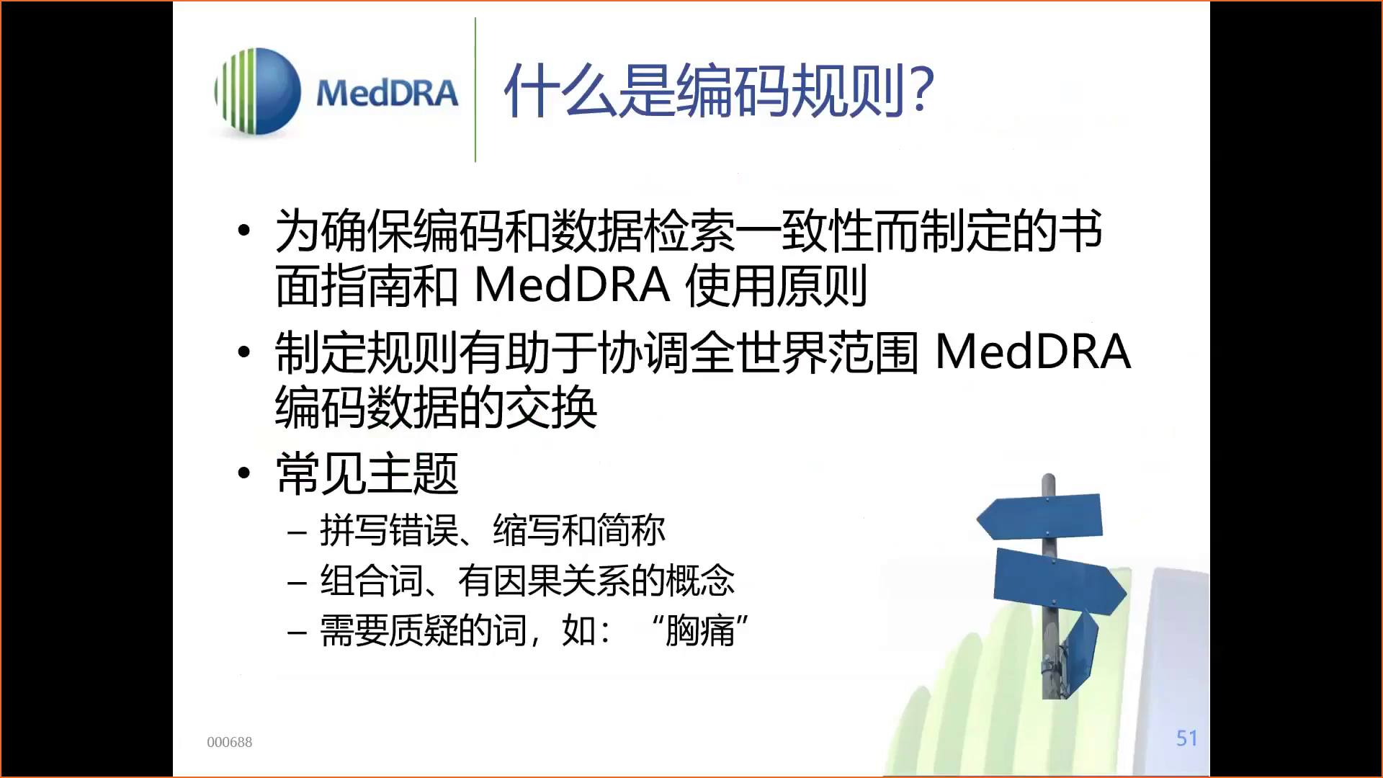
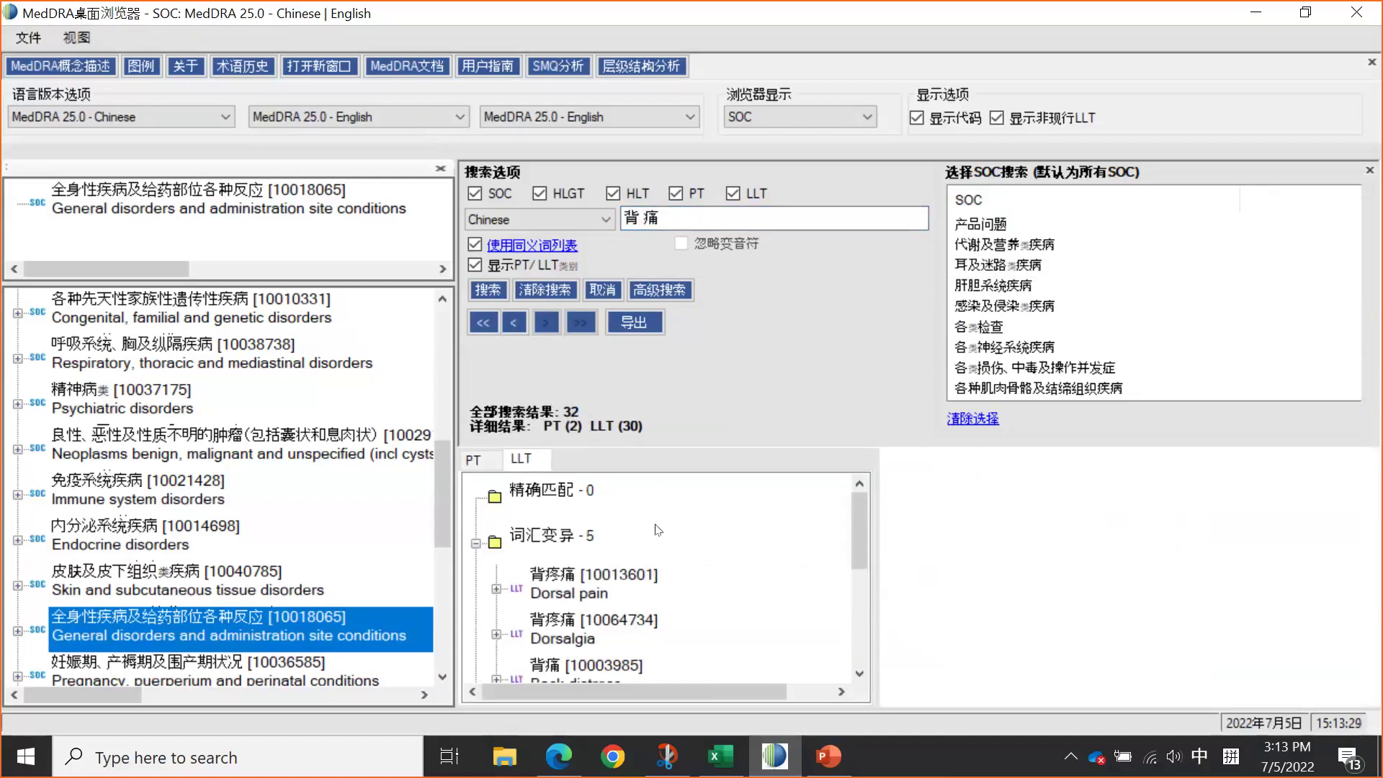
# Review the back pain terms Dorsalgia, Back distress, Back pain and Back ache, and Back ache's PT
pyautogui.click(582, 504)
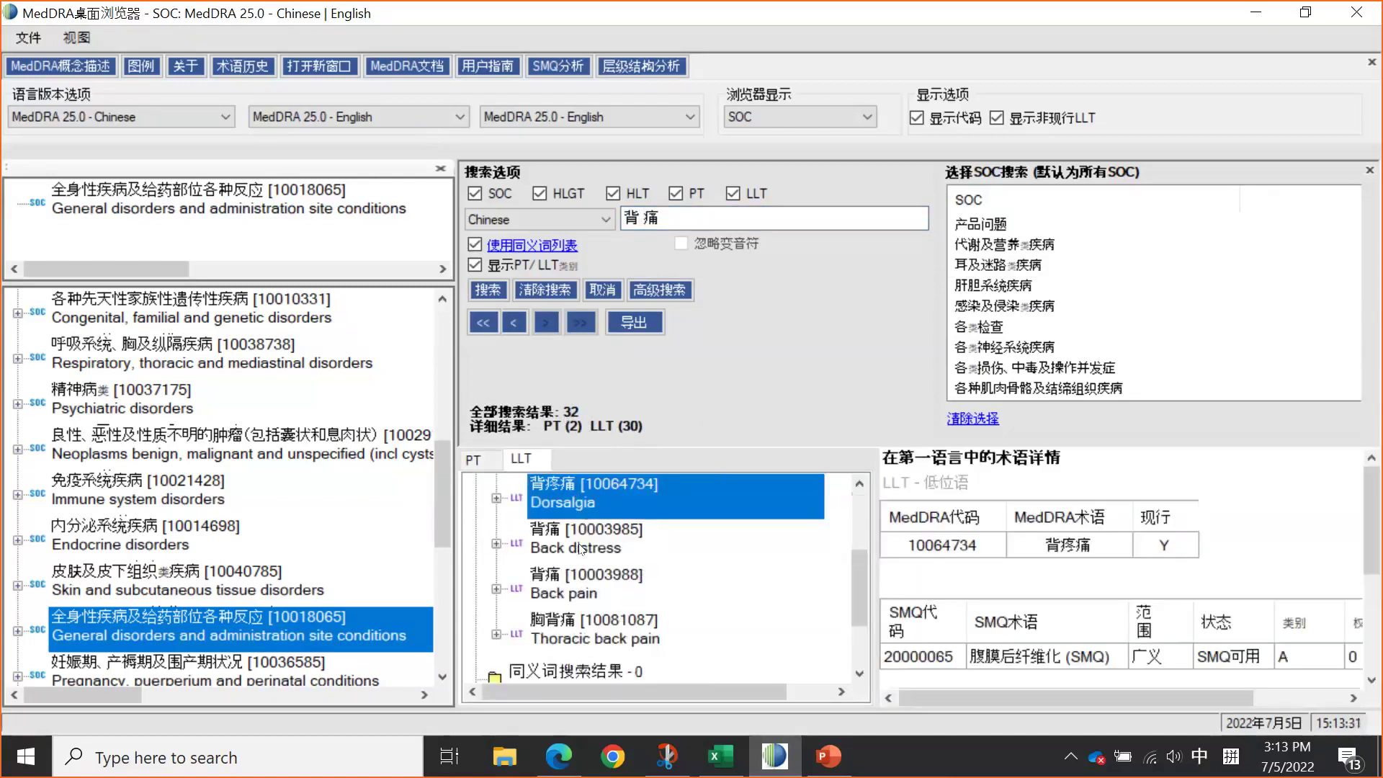
pyautogui.click(584, 539)
pyautogui.press('Down')
pyautogui.scroll(-1, 597, 551)
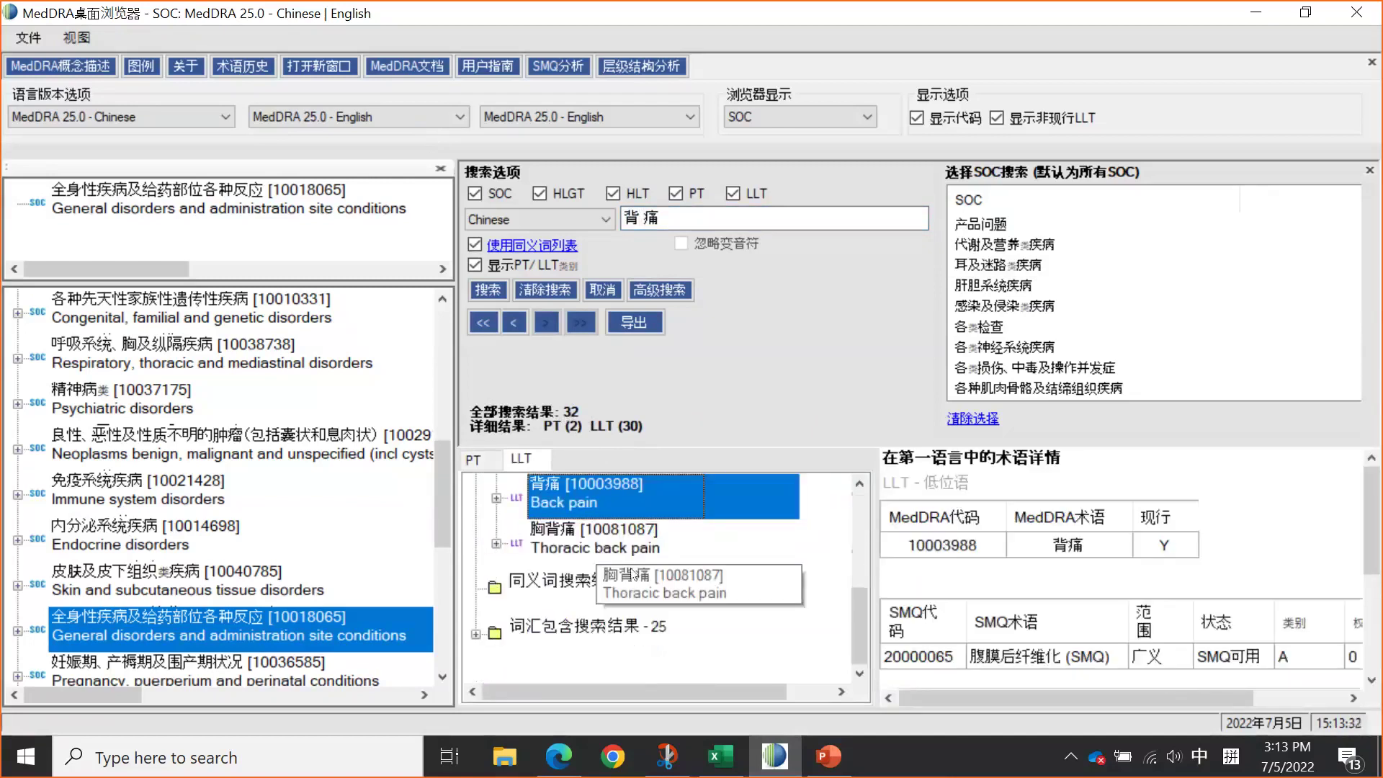
pyautogui.click(483, 637)
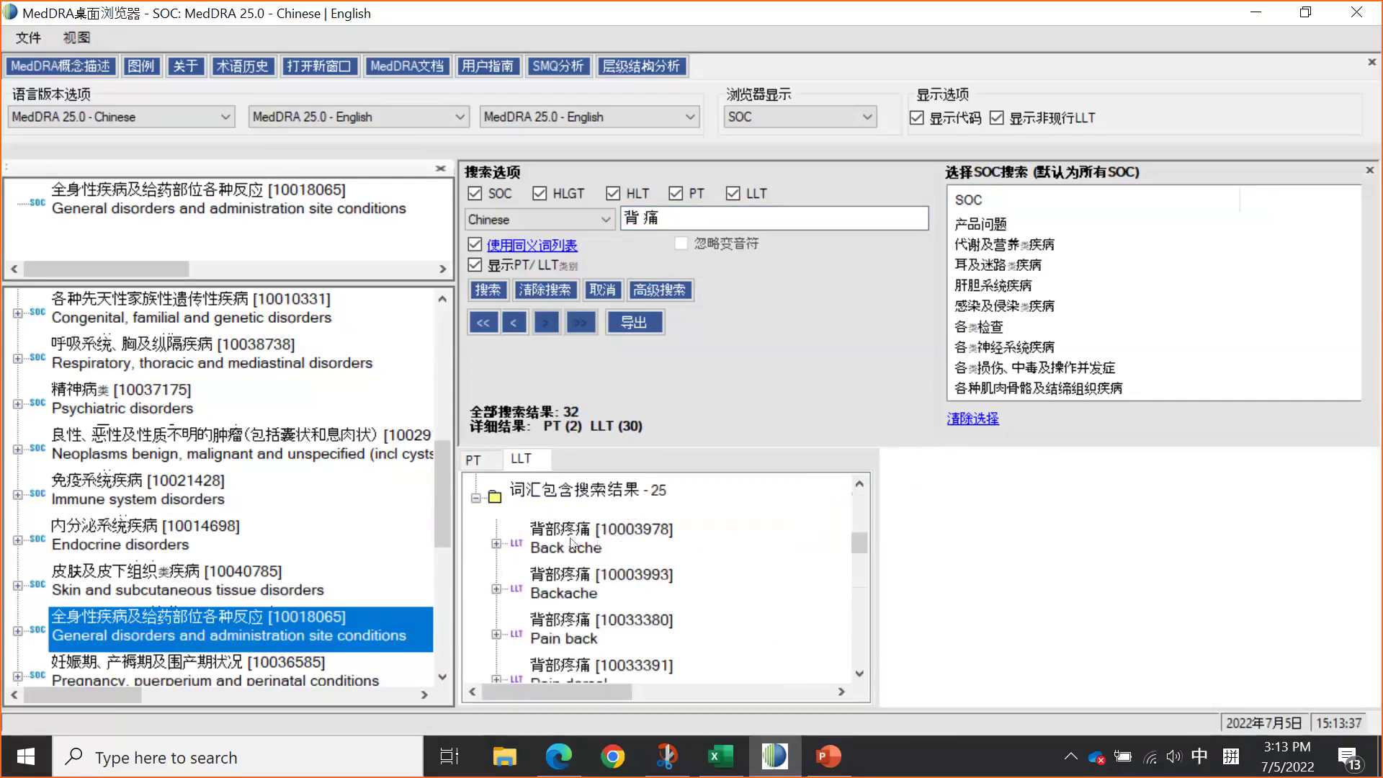
pyautogui.scroll(-3, 585, 570)
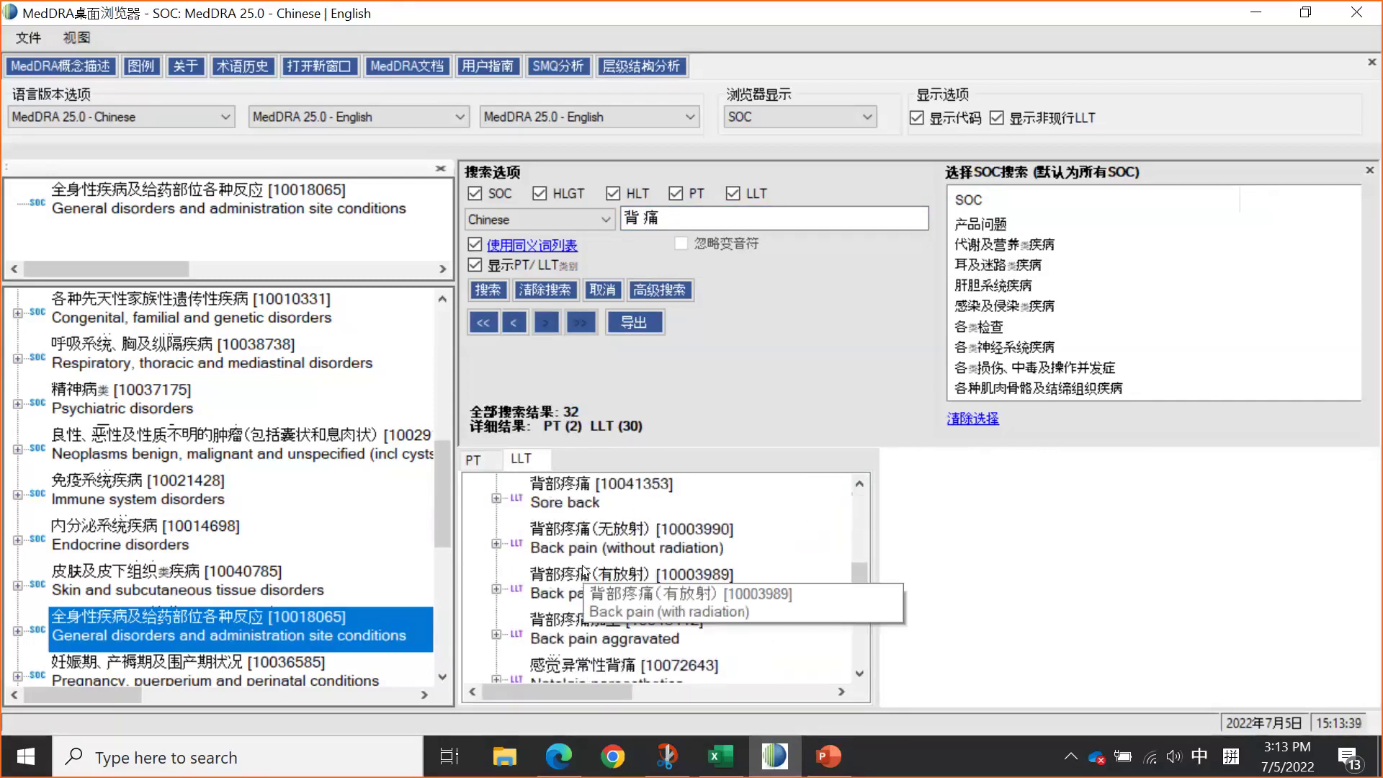
pyautogui.scroll(3, 585, 571)
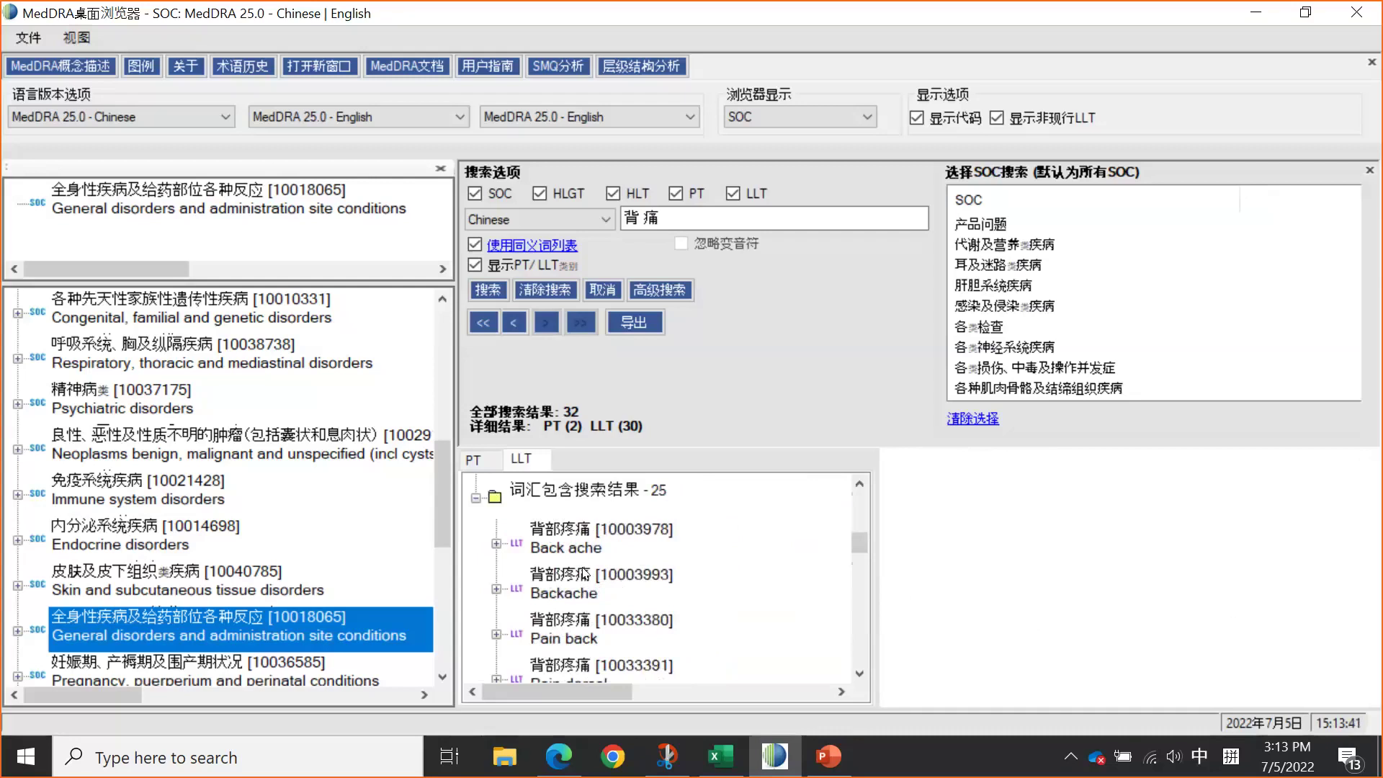
pyautogui.click(569, 542)
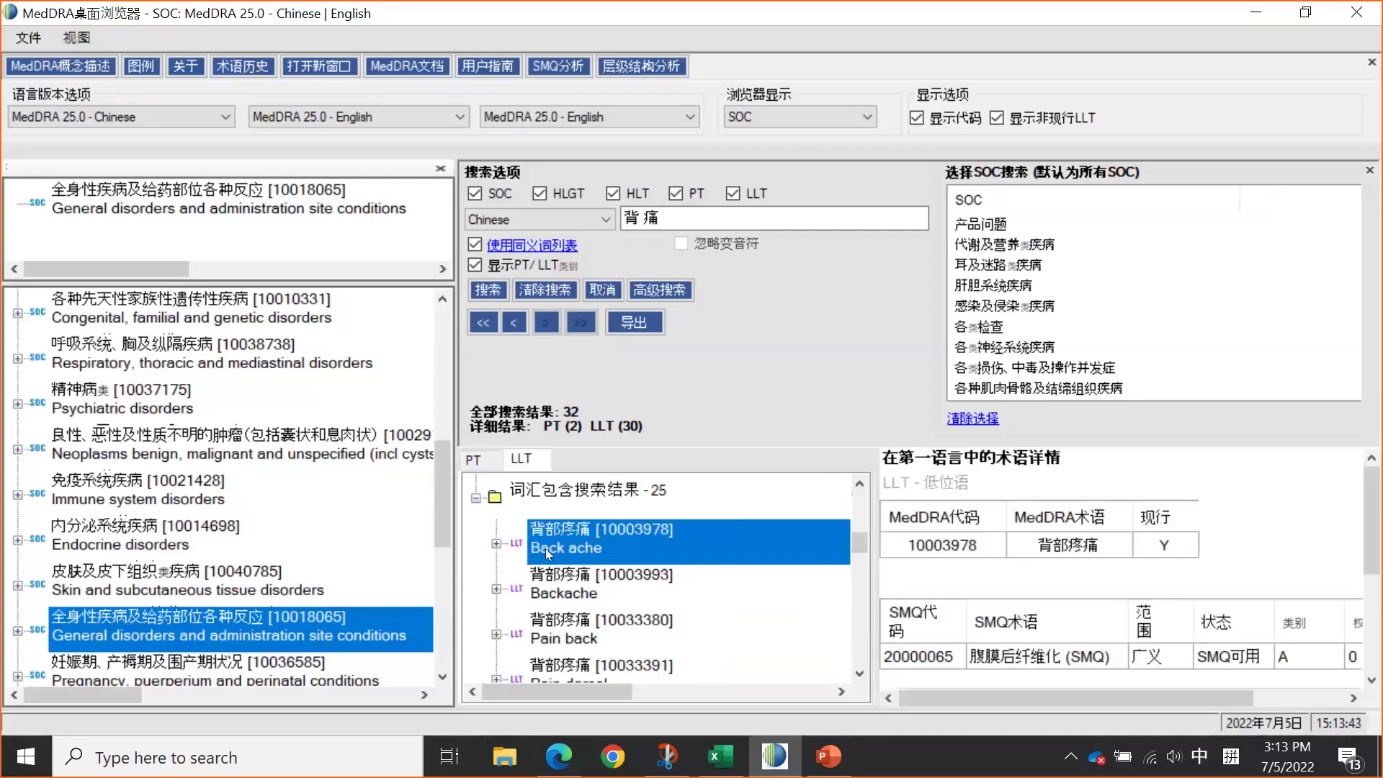
pyautogui.click(500, 547)
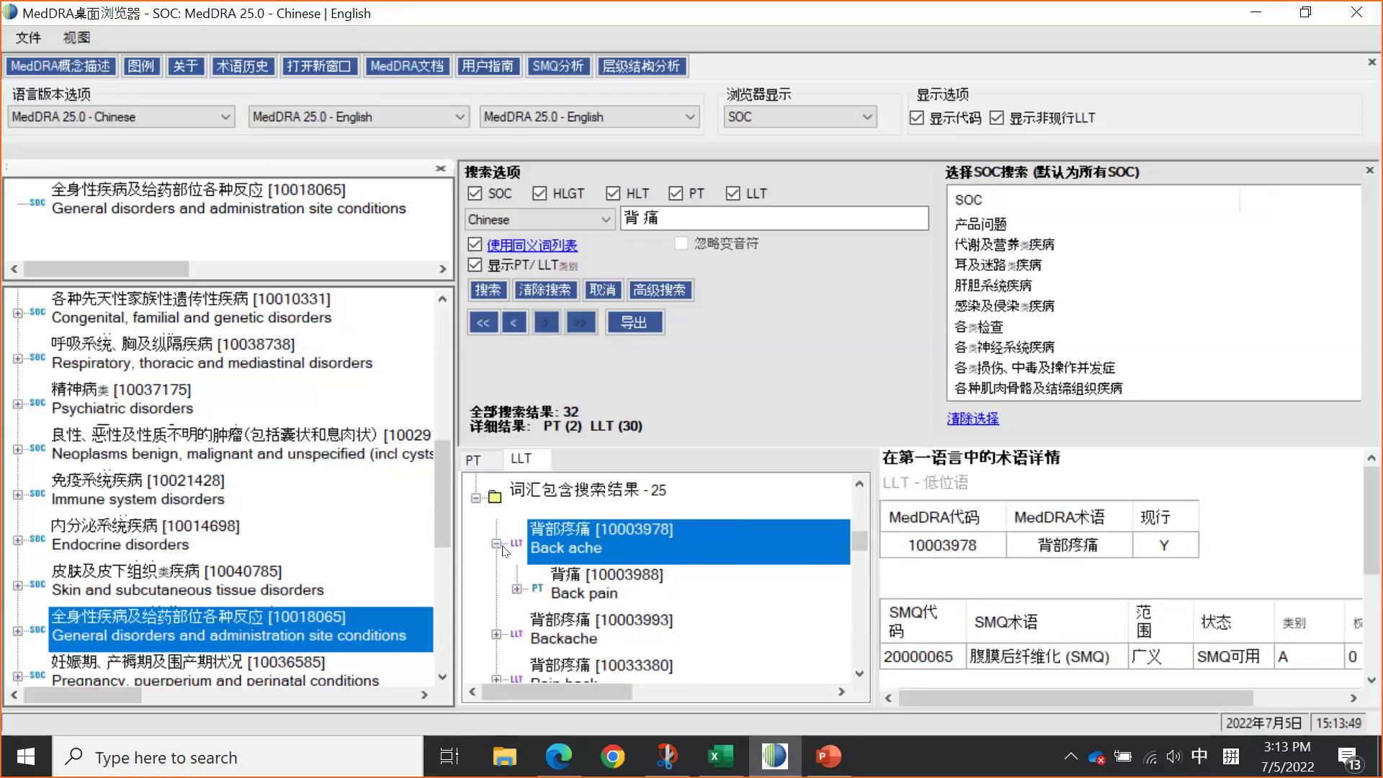
# Search 背痛上 to find LLT Upper back pain [10046273] under PT Back pain, then return to slide 64
pyautogui.click(697, 215)
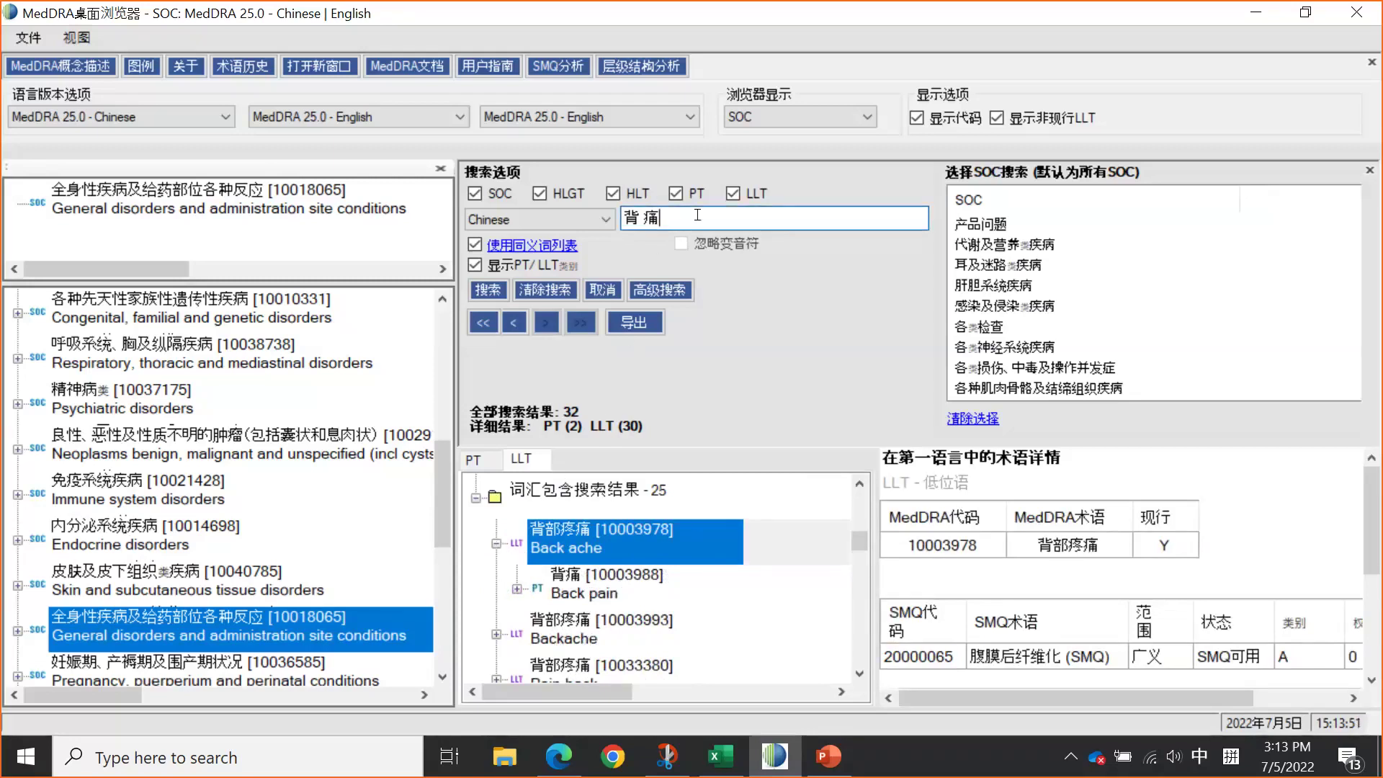
pyautogui.write('shang')
pyautogui.press('space')
pyautogui.press('Return')
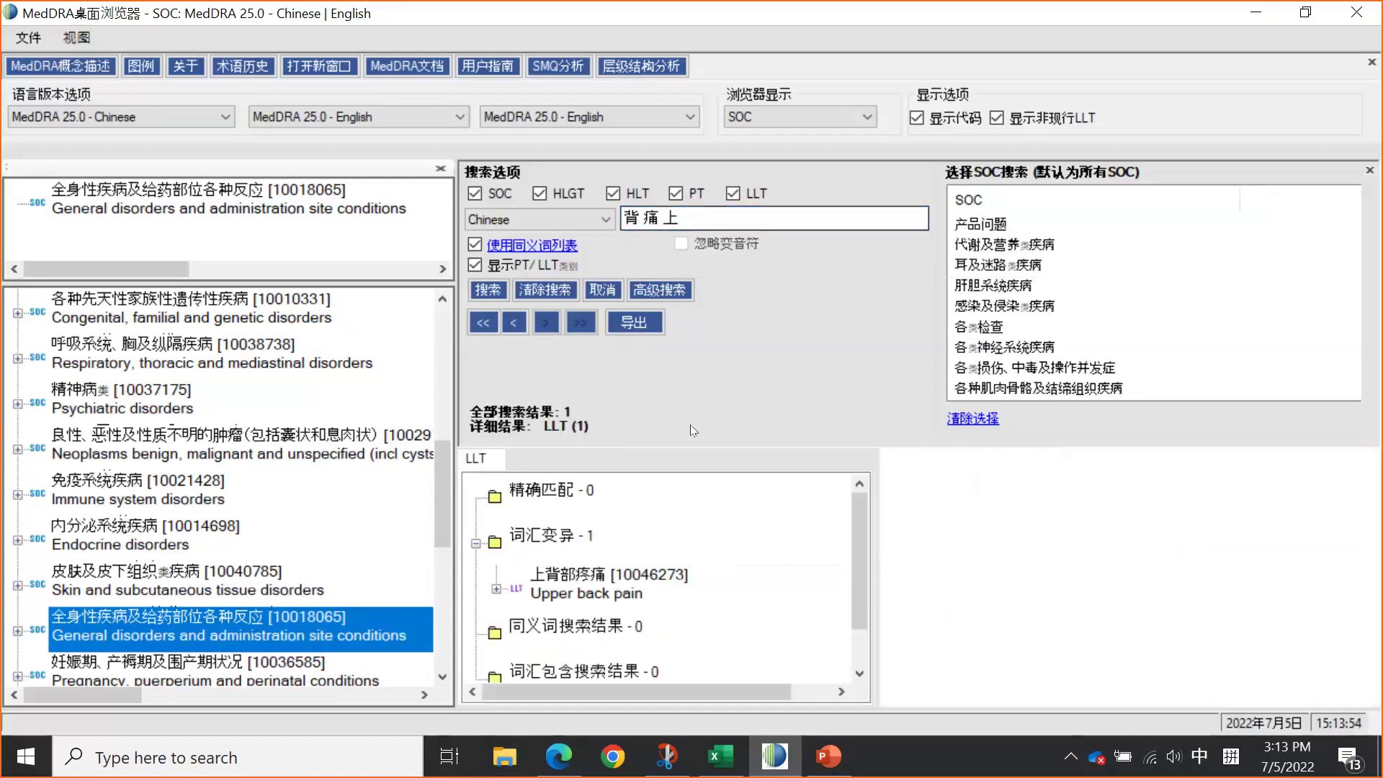
pyautogui.click(541, 595)
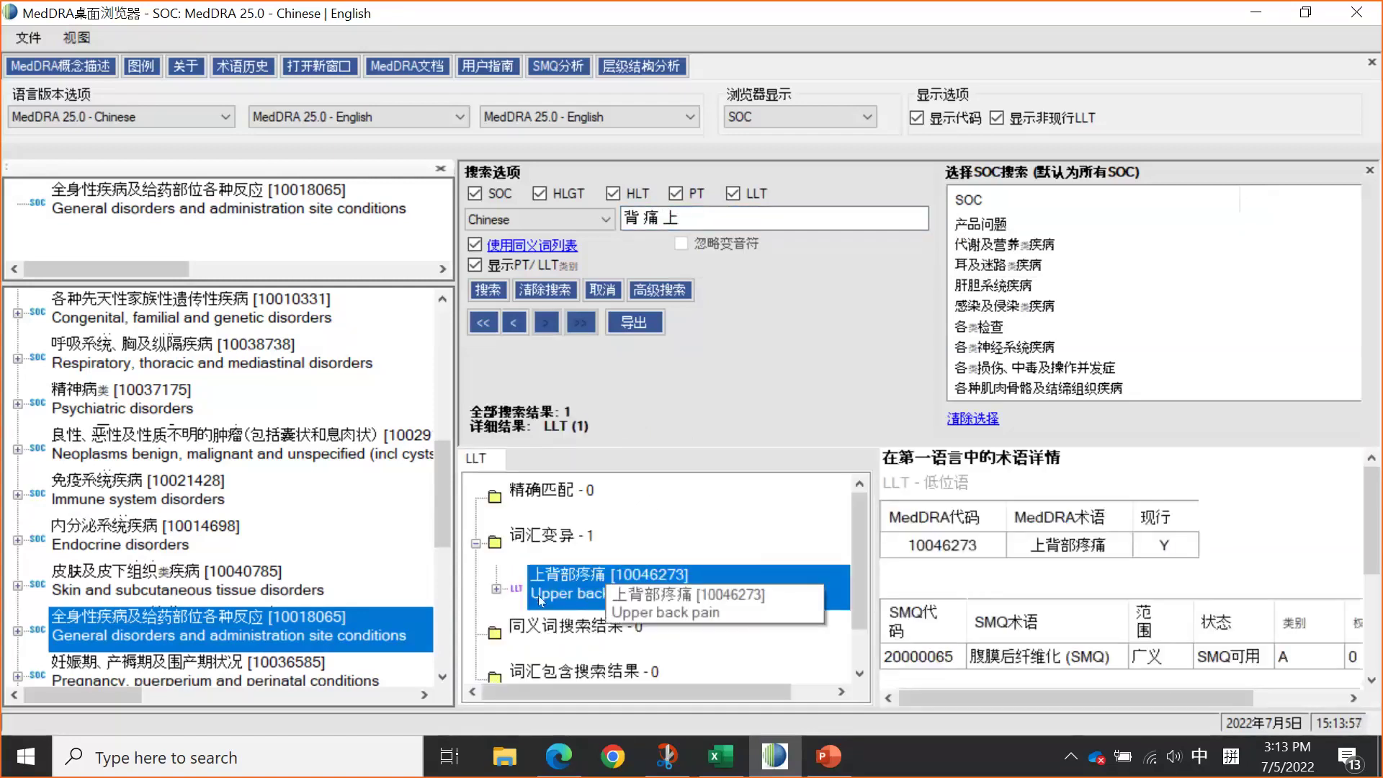
pyautogui.doubleClick(540, 599)
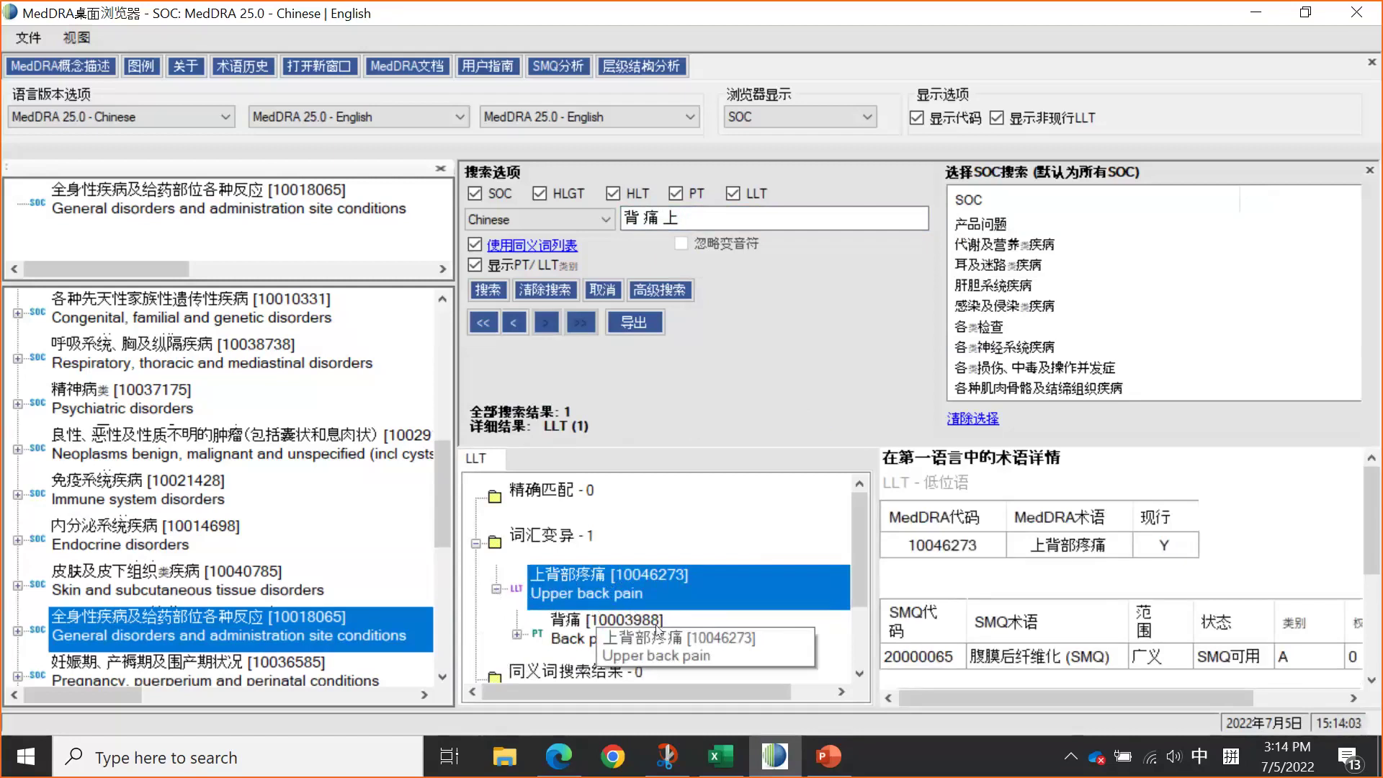
pyautogui.click(827, 768)
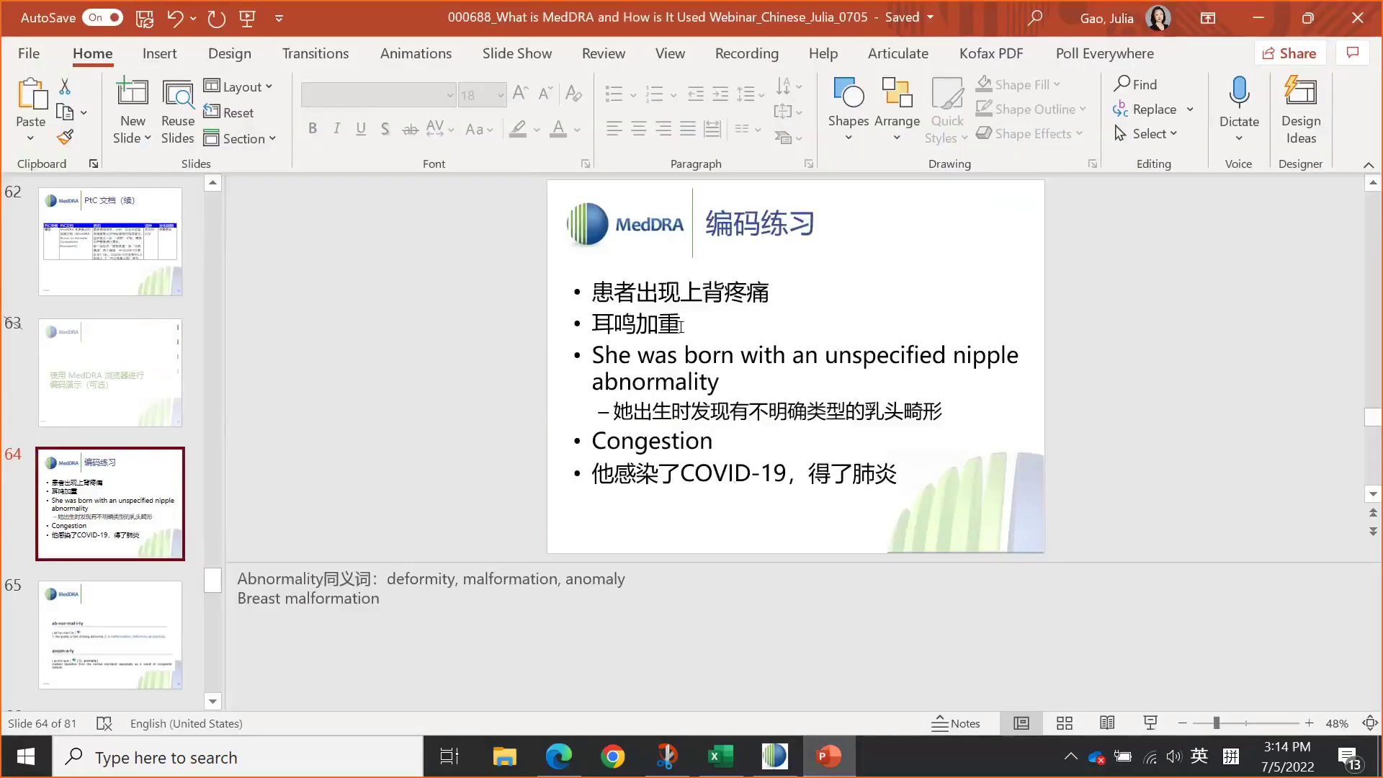
# Search 耳鸣 and review Ear roaring, Noises in head and Ringing in ears
pyautogui.click(829, 756)
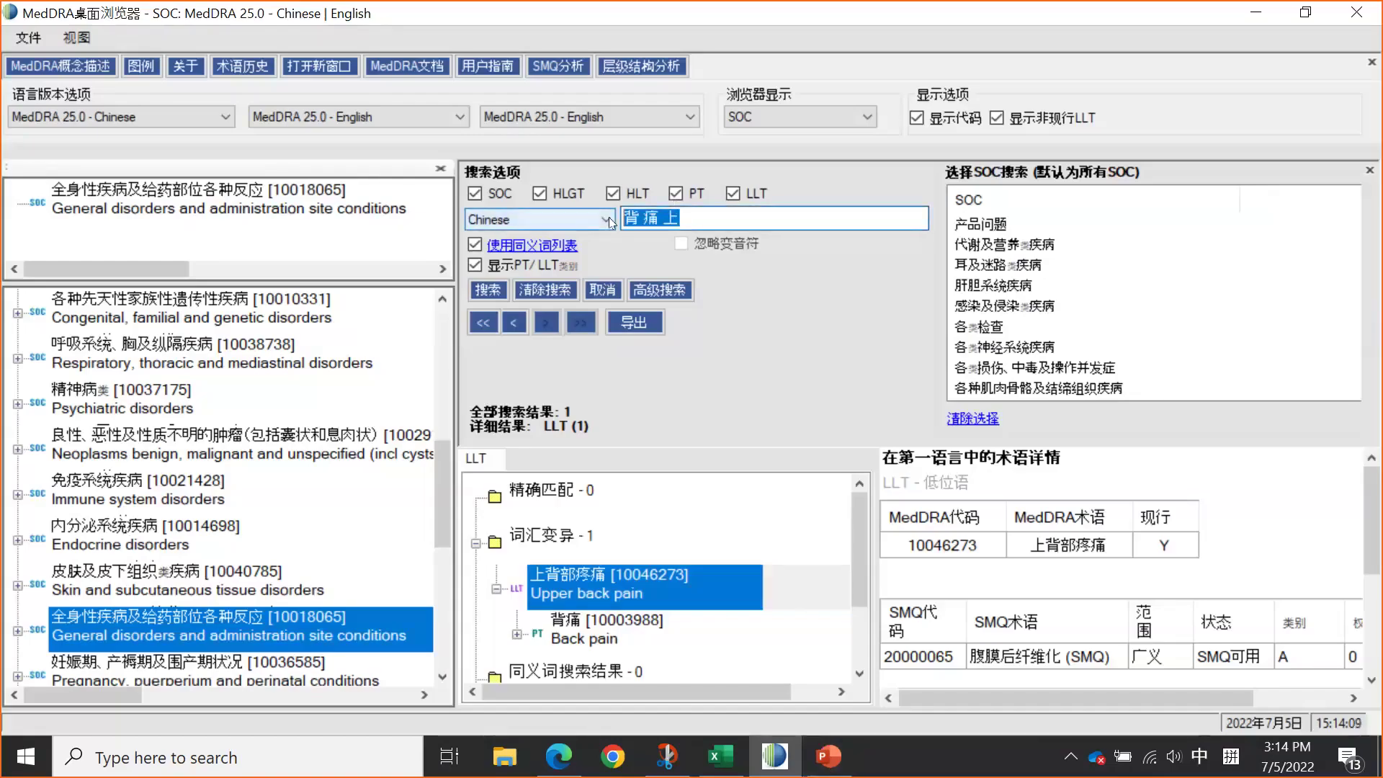
pyautogui.write('erming')
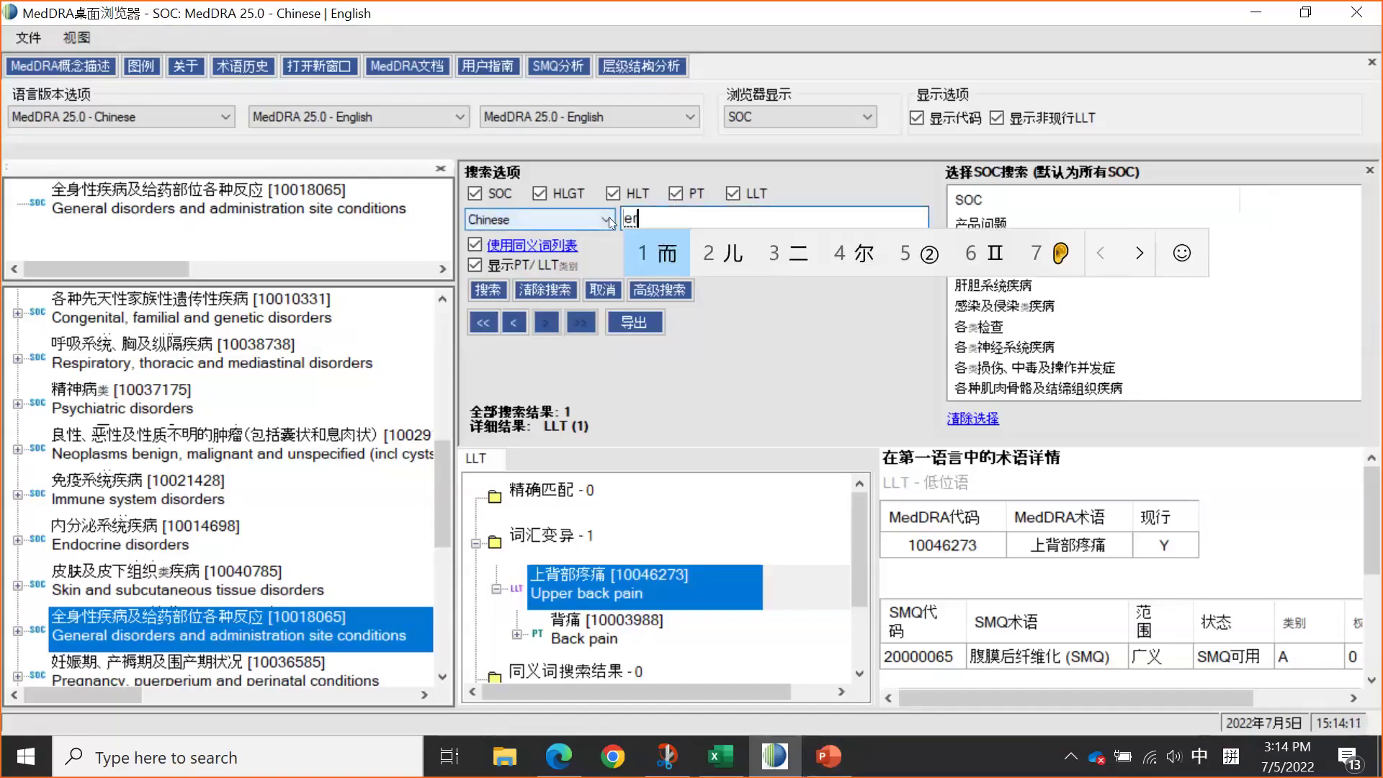
pyautogui.press('space')
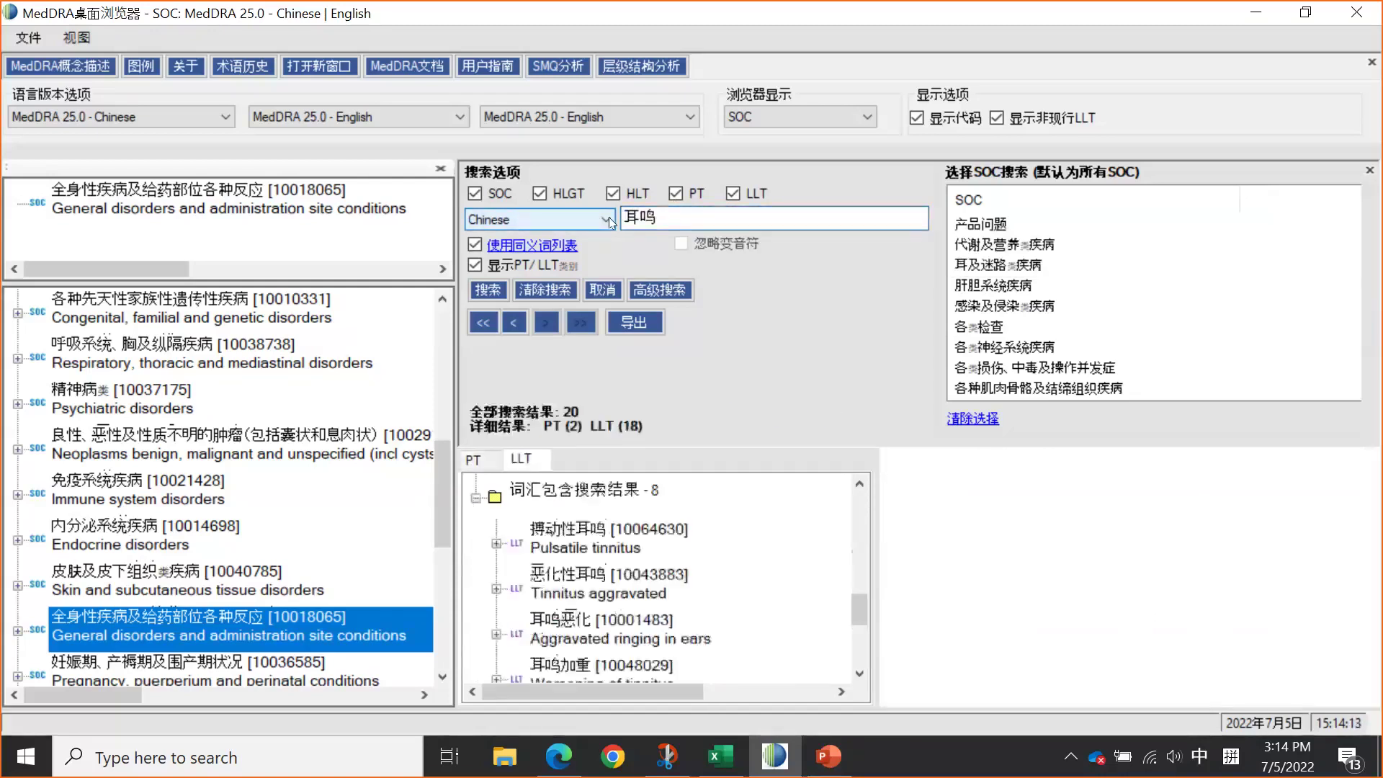
pyautogui.scroll(4, 575, 608)
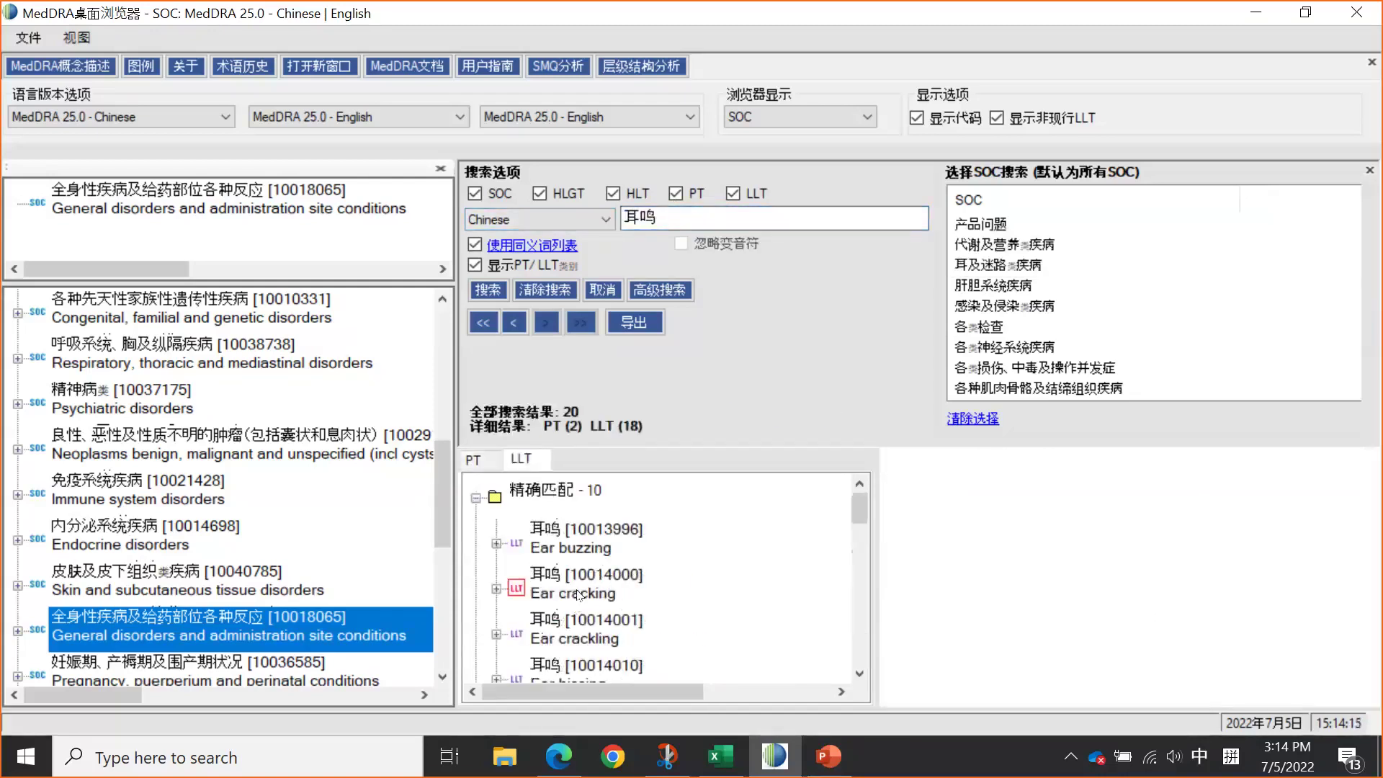
pyautogui.scroll(-1, 574, 608)
pyautogui.click(551, 548)
pyautogui.click(558, 593)
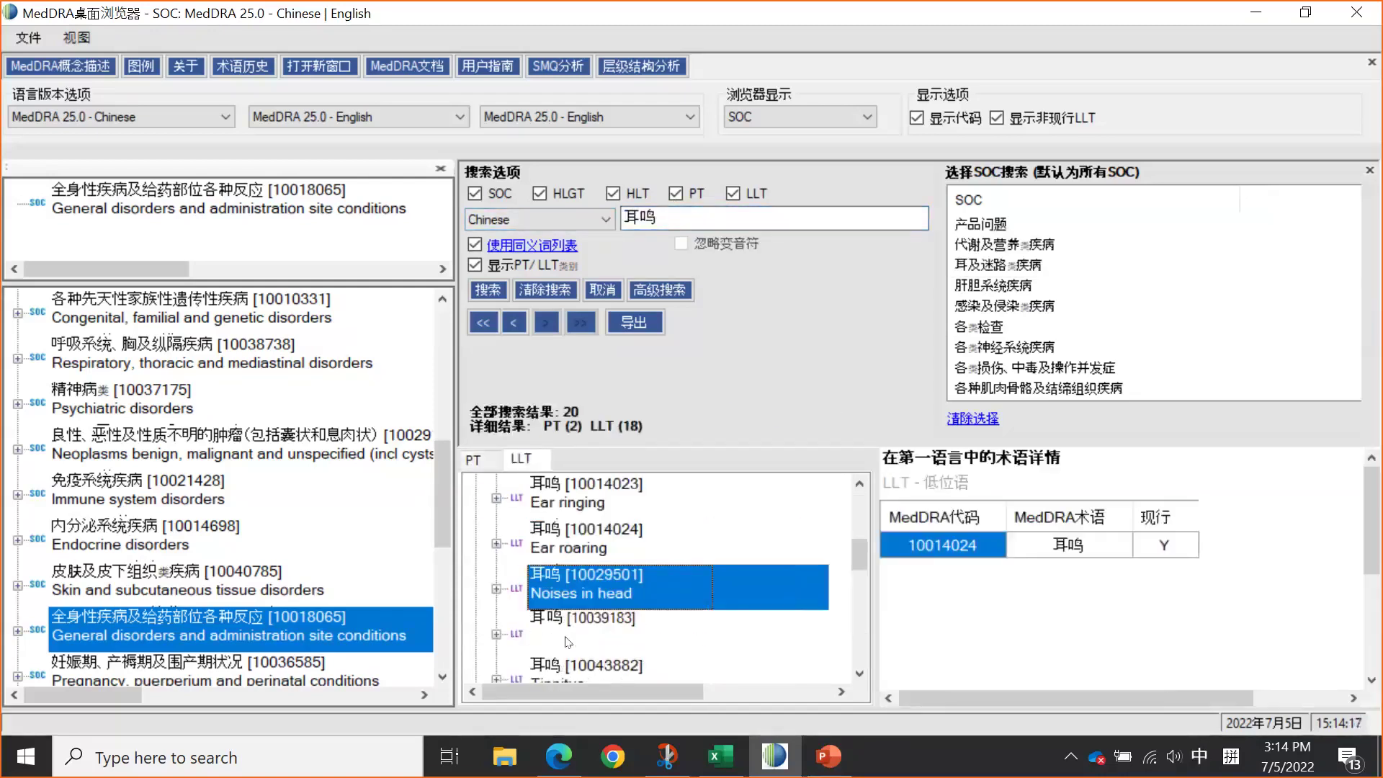
pyautogui.click(565, 634)
pyautogui.scroll(-1, 565, 635)
pyautogui.scroll(5, 565, 634)
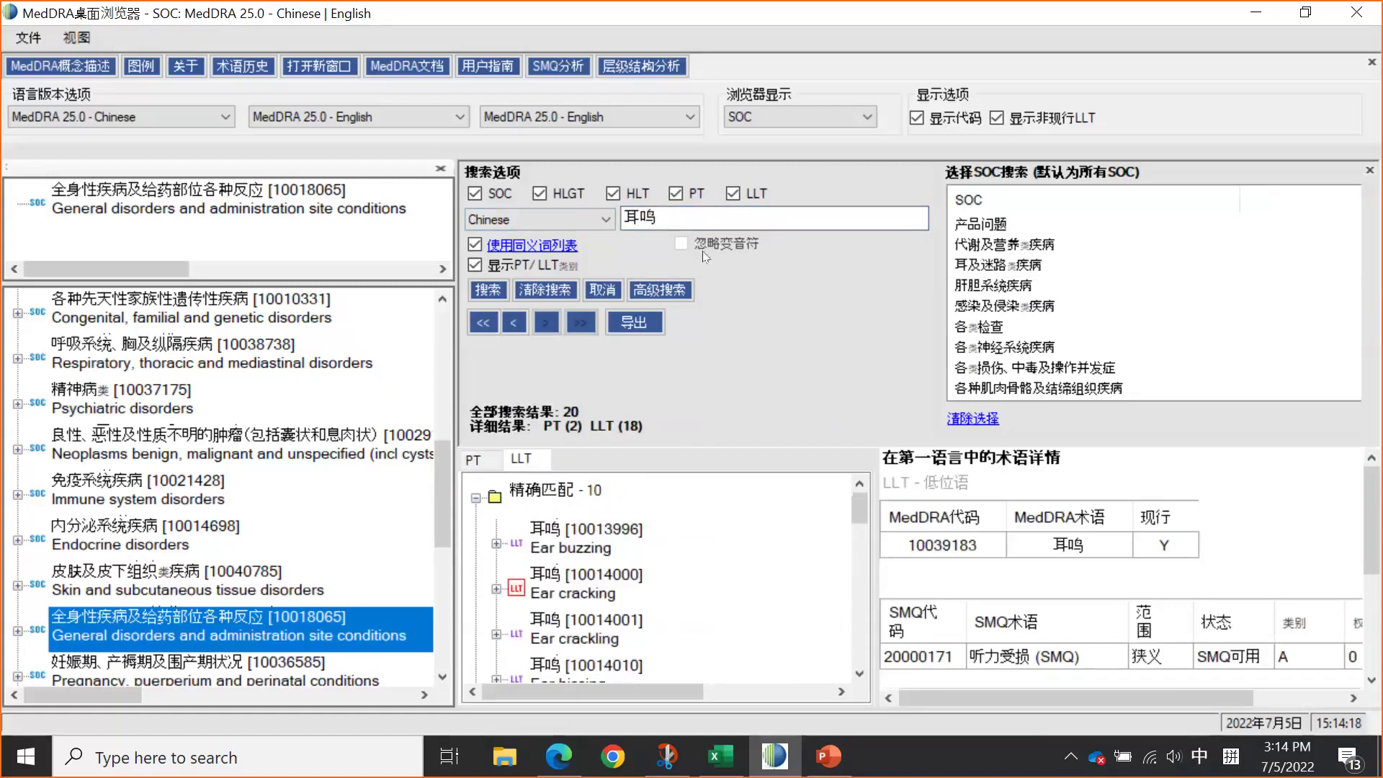
# Refine the search to 耳鸣 加重 and expand Worsening of tinnitus [10048029] to PT Tinnitus
pyautogui.click(695, 213)
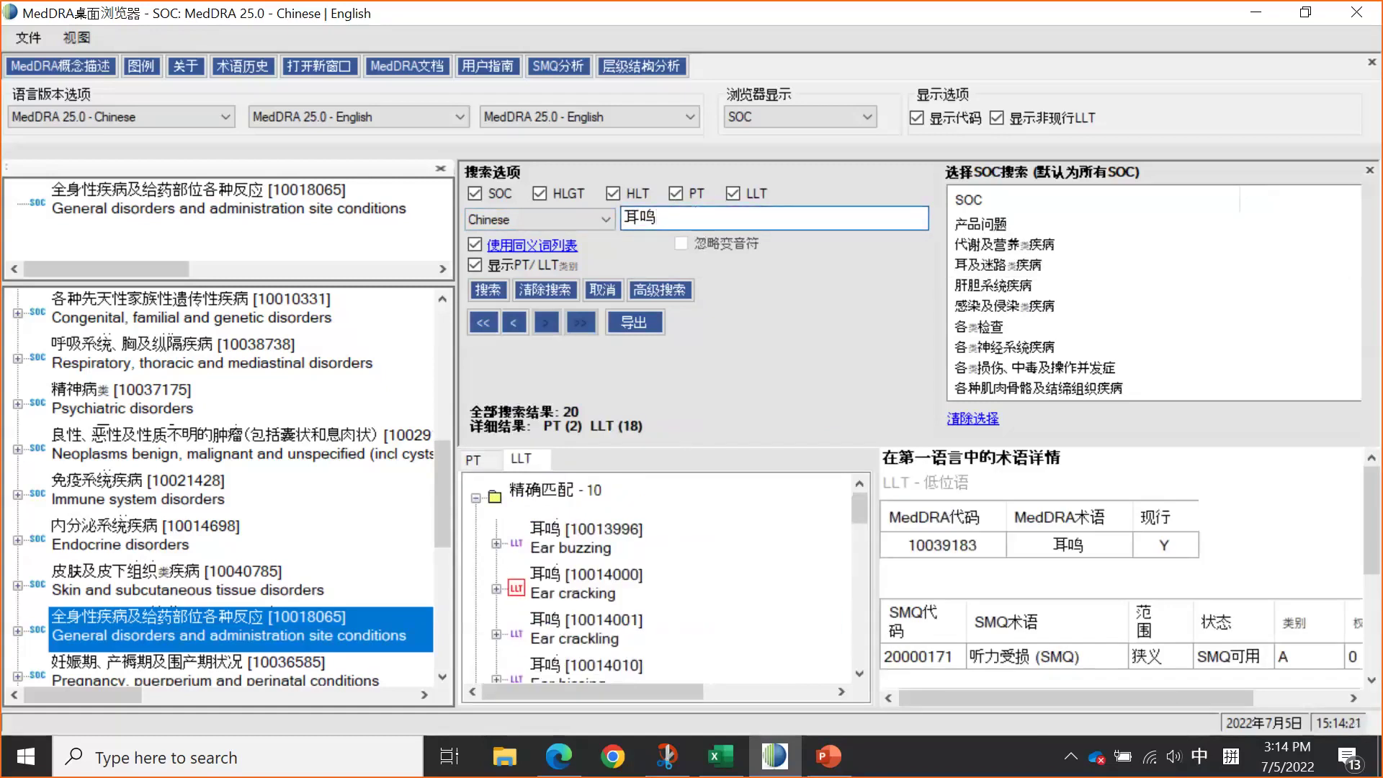
pyautogui.write('加重')
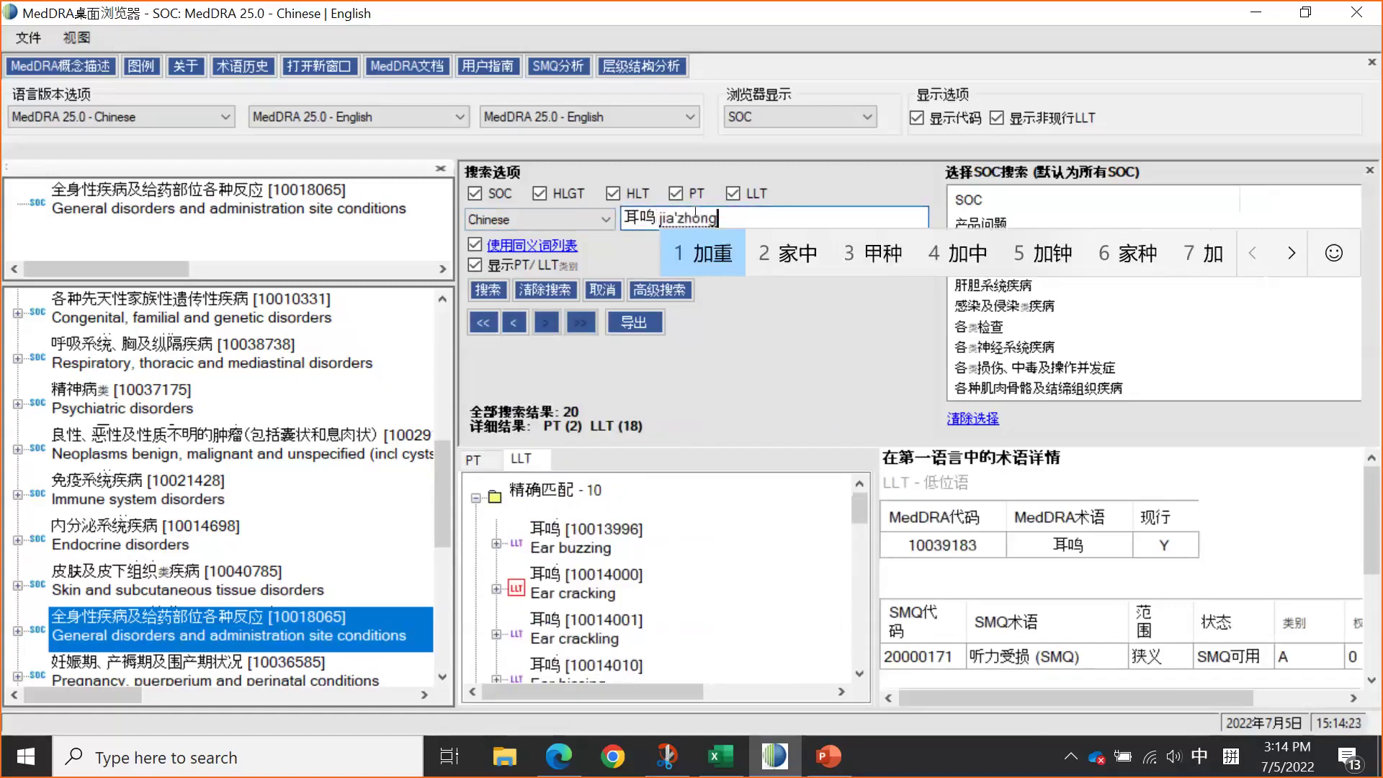
pyautogui.press('Return')
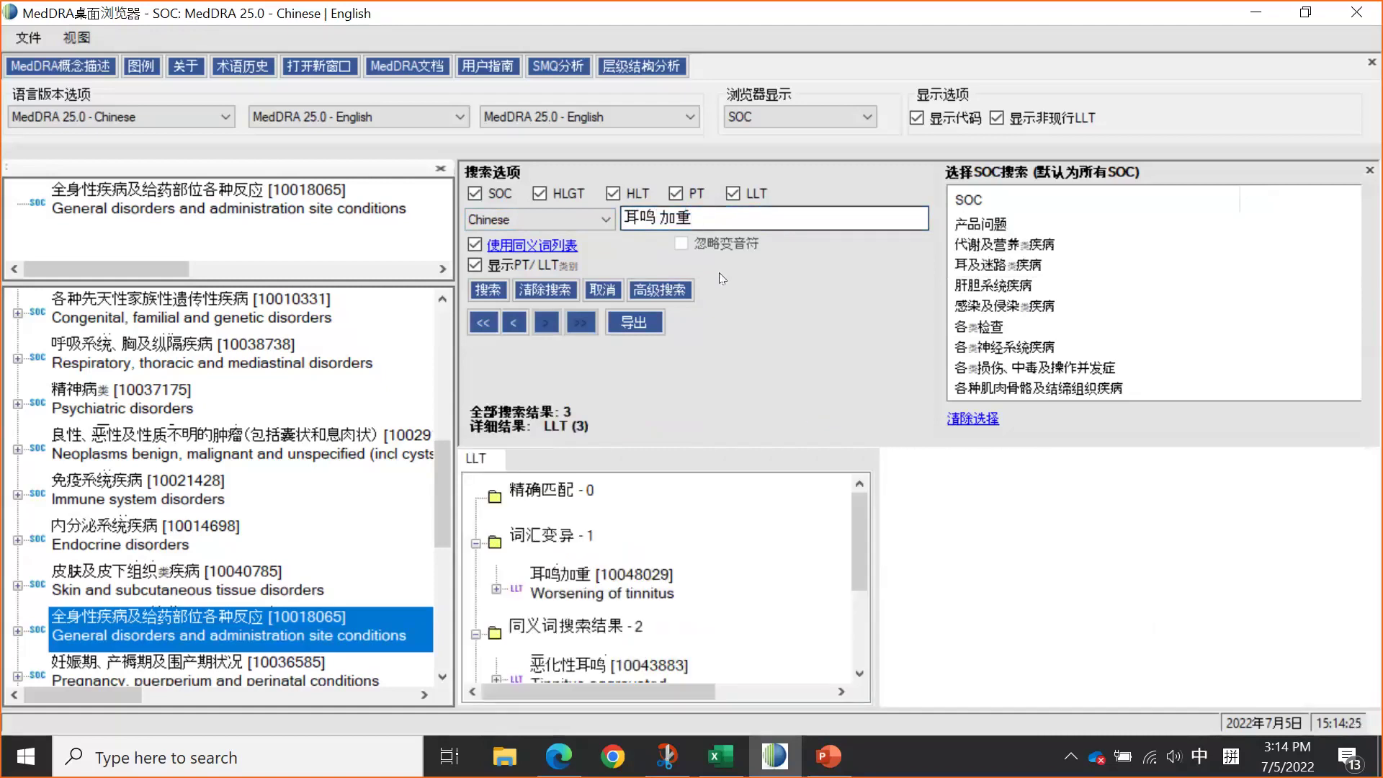
pyautogui.click(618, 604)
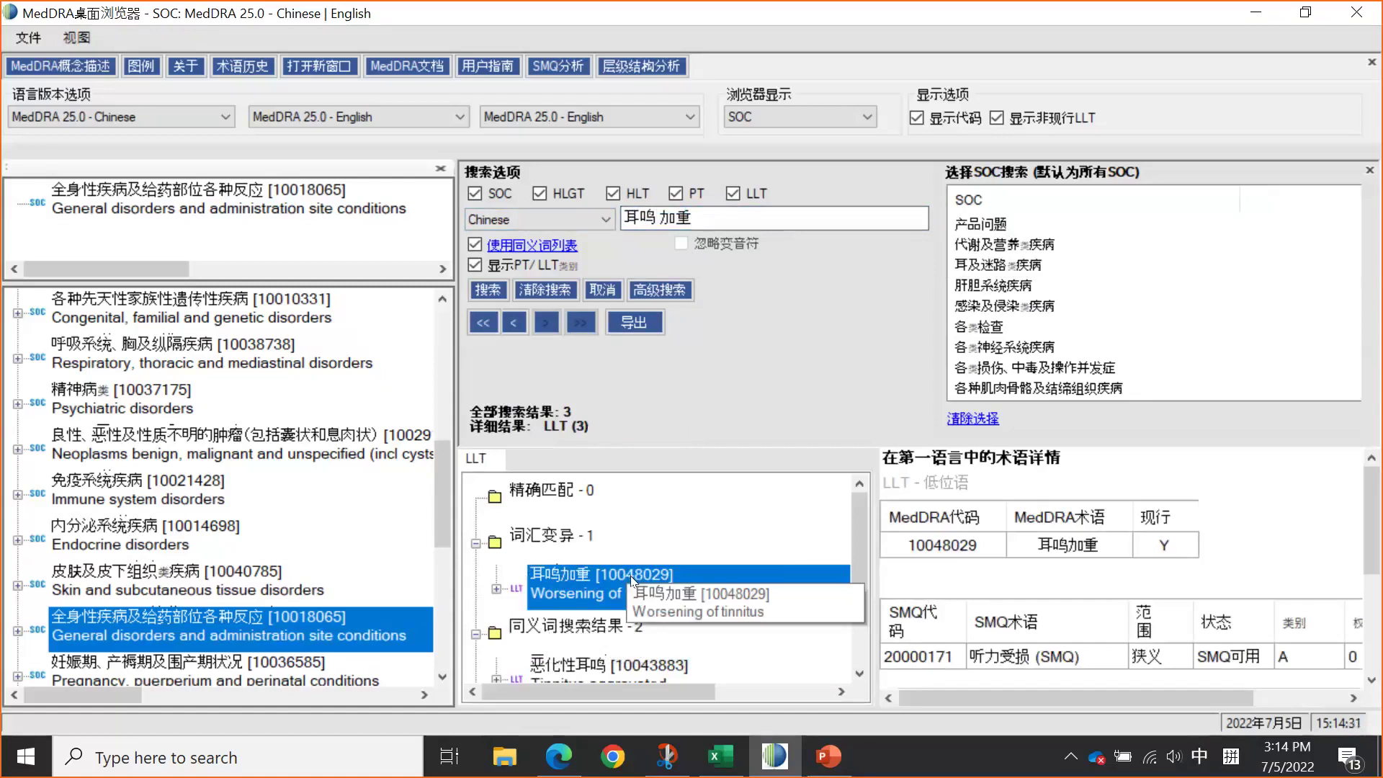
pyautogui.doubleClick(564, 585)
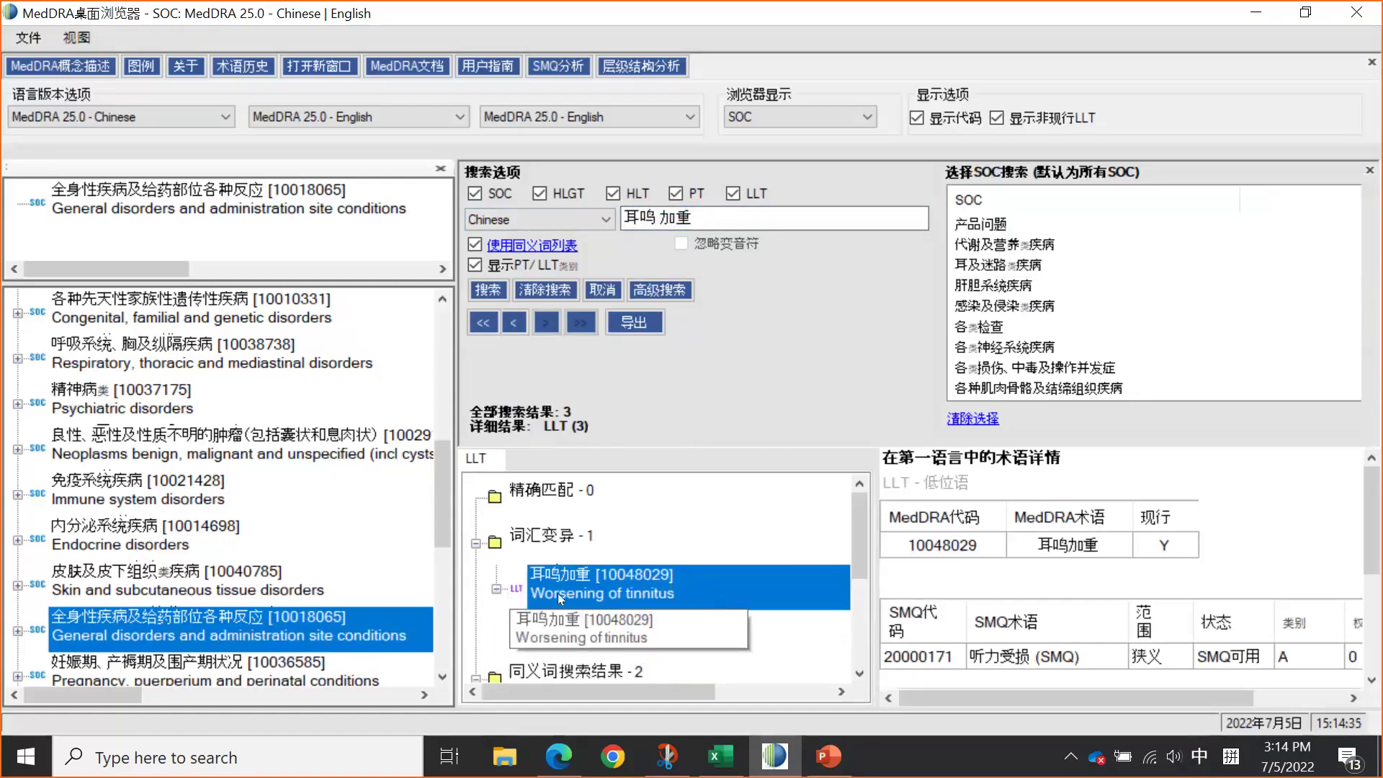
pyautogui.click(828, 758)
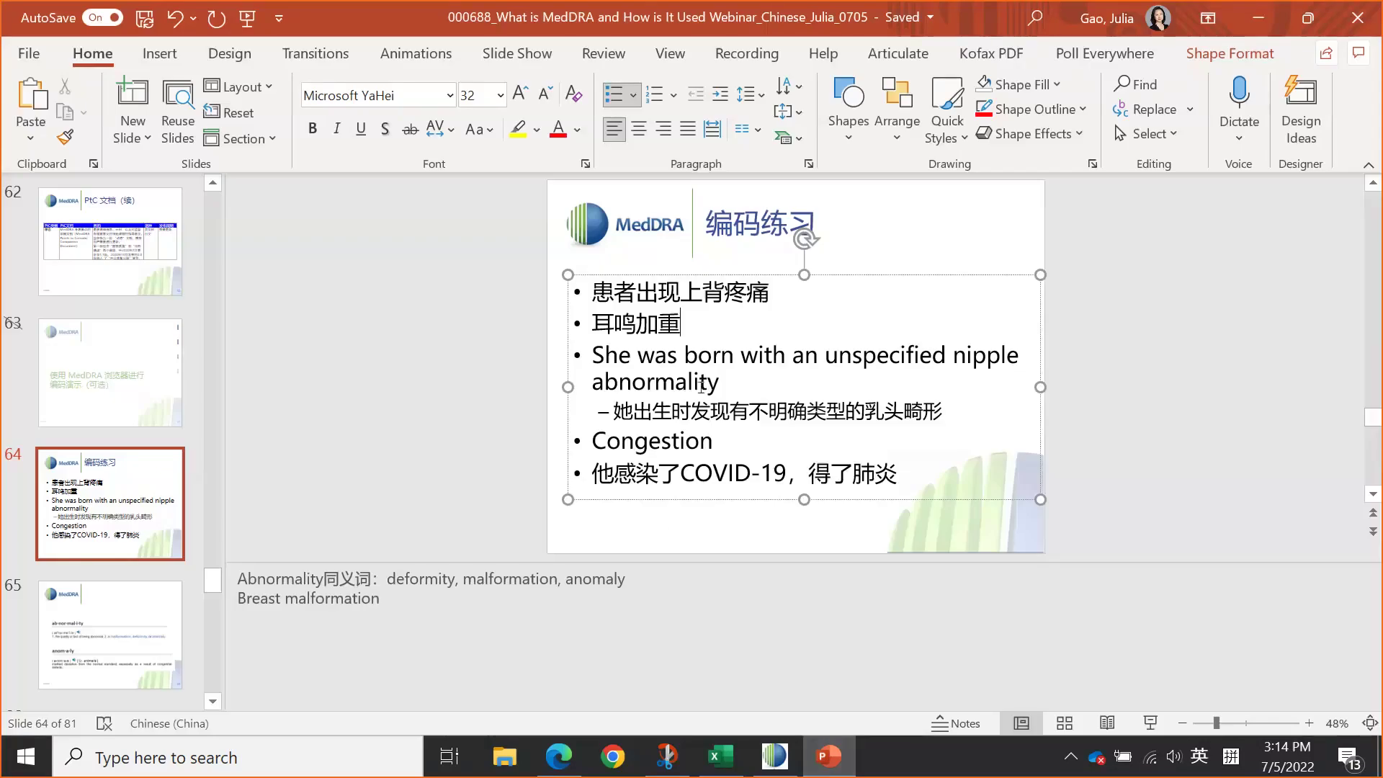
# Copy 'nipple abnormality' from the exercise text on slide 64 and return to the MedDRA browser
pyautogui.click(718, 388)
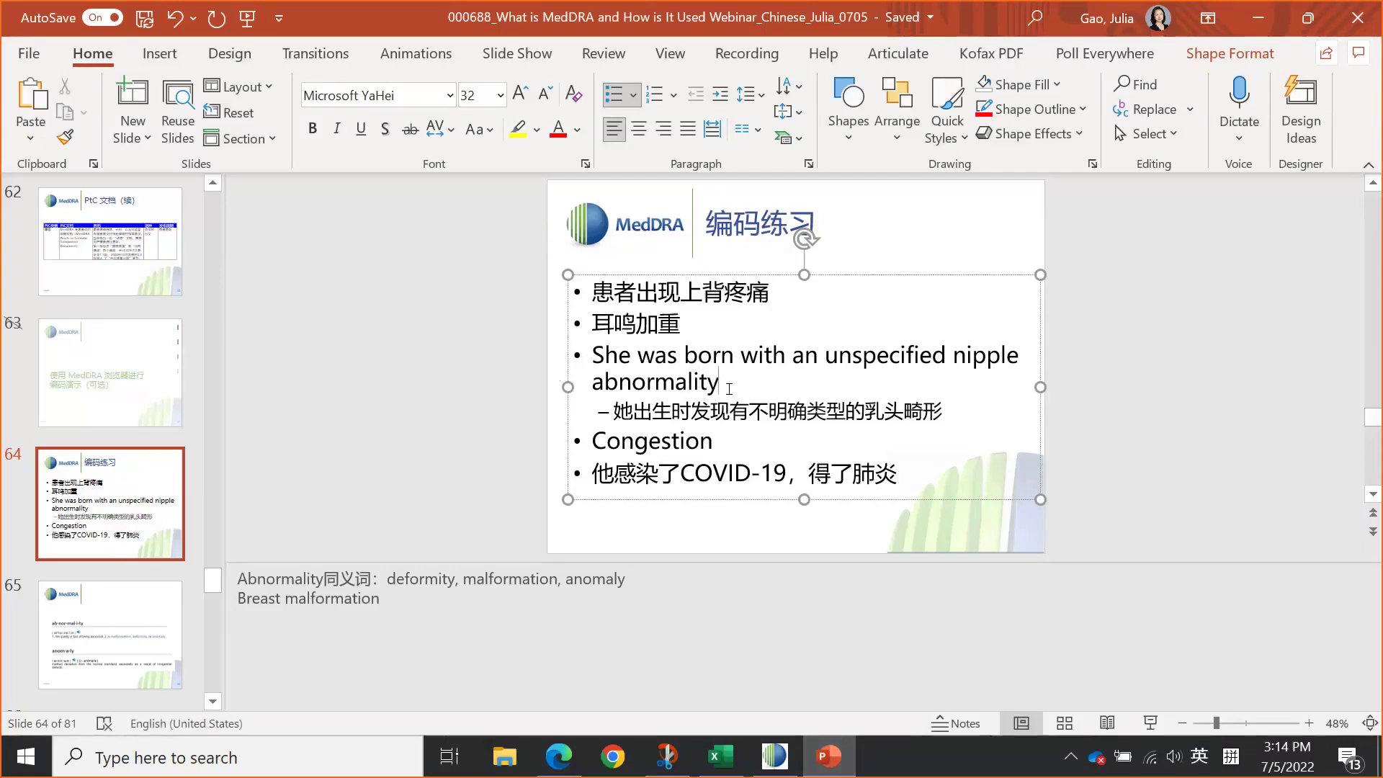
pyautogui.click(716, 542)
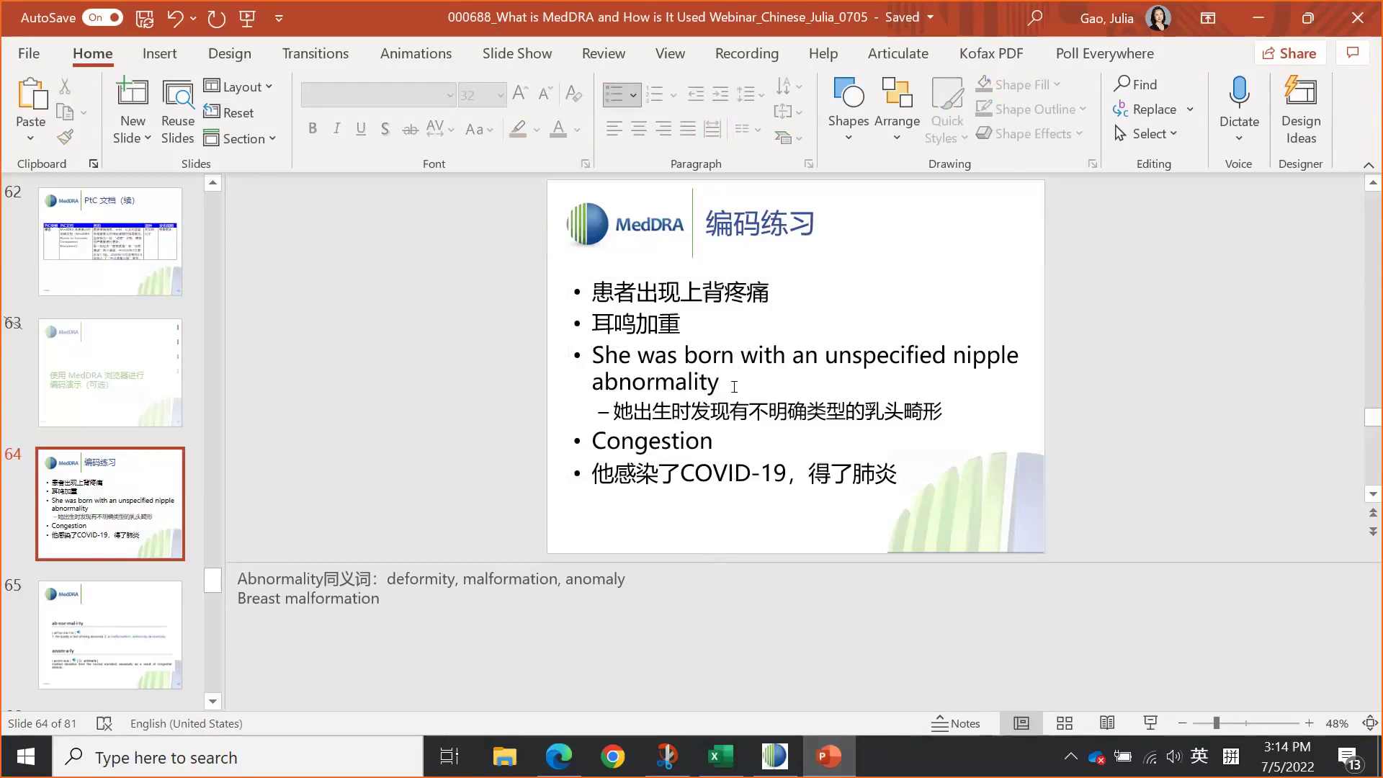
pyautogui.click(951, 355)
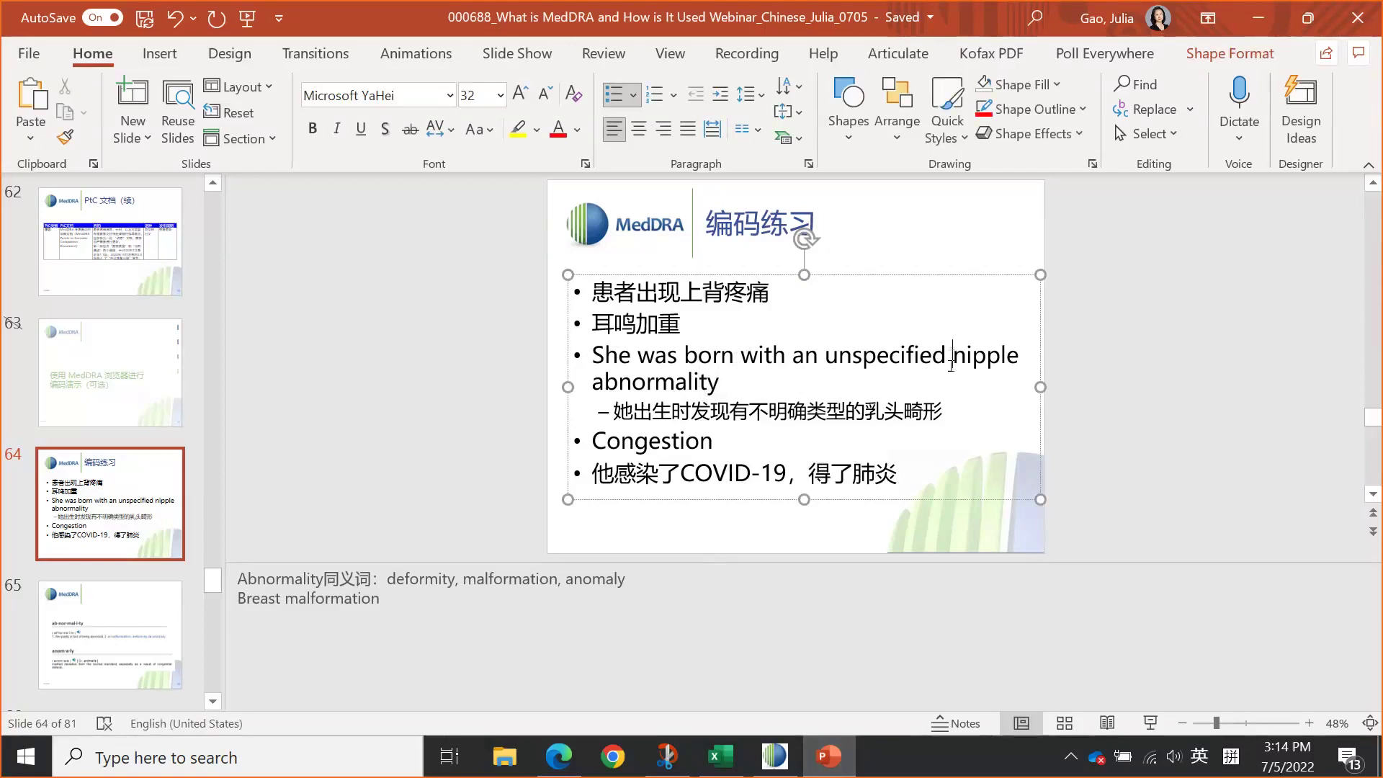
pyautogui.hotkey('shift', 'Down')
pyautogui.hotkey('ctrl', 'c')
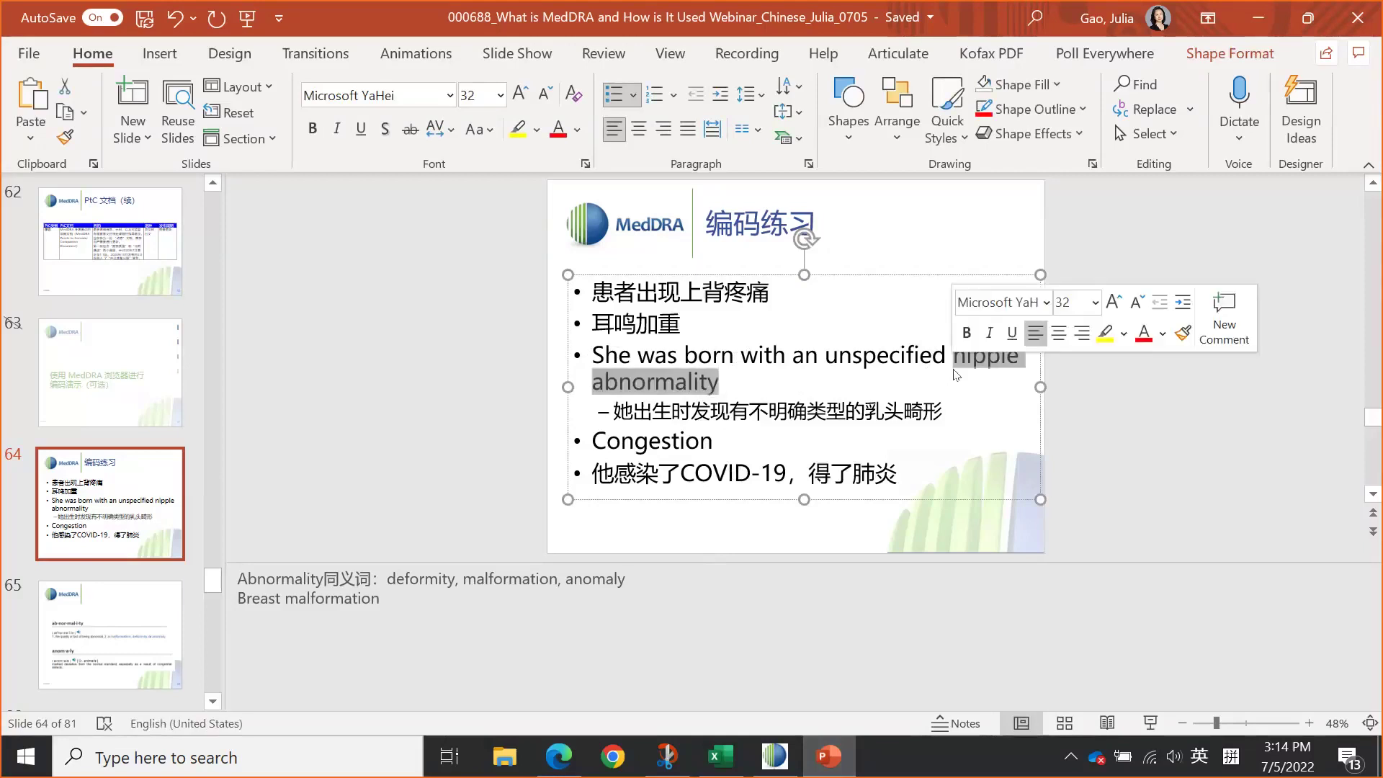
pyautogui.click(775, 757)
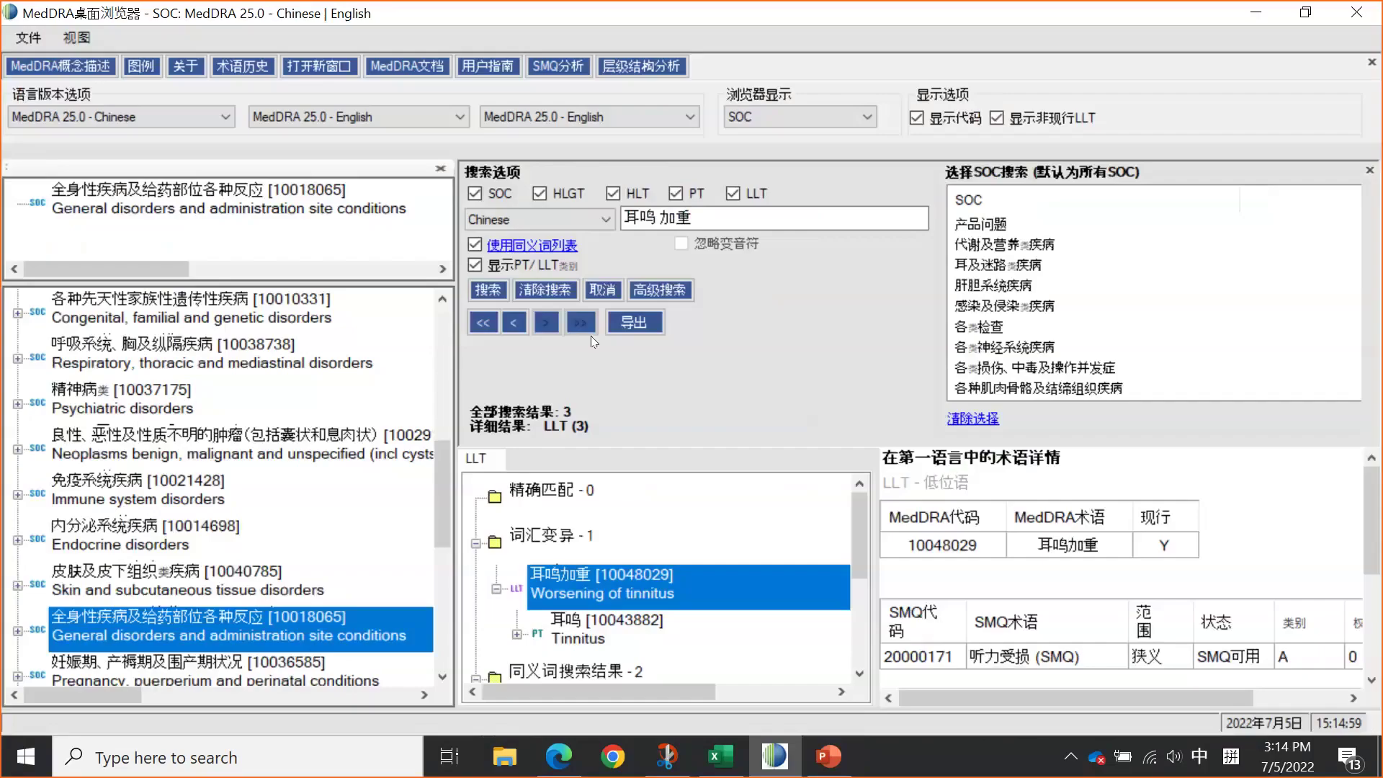
# Switch the search language to English and search 'nipple abno'
pyautogui.click(522, 225)
pyautogui.click(518, 252)
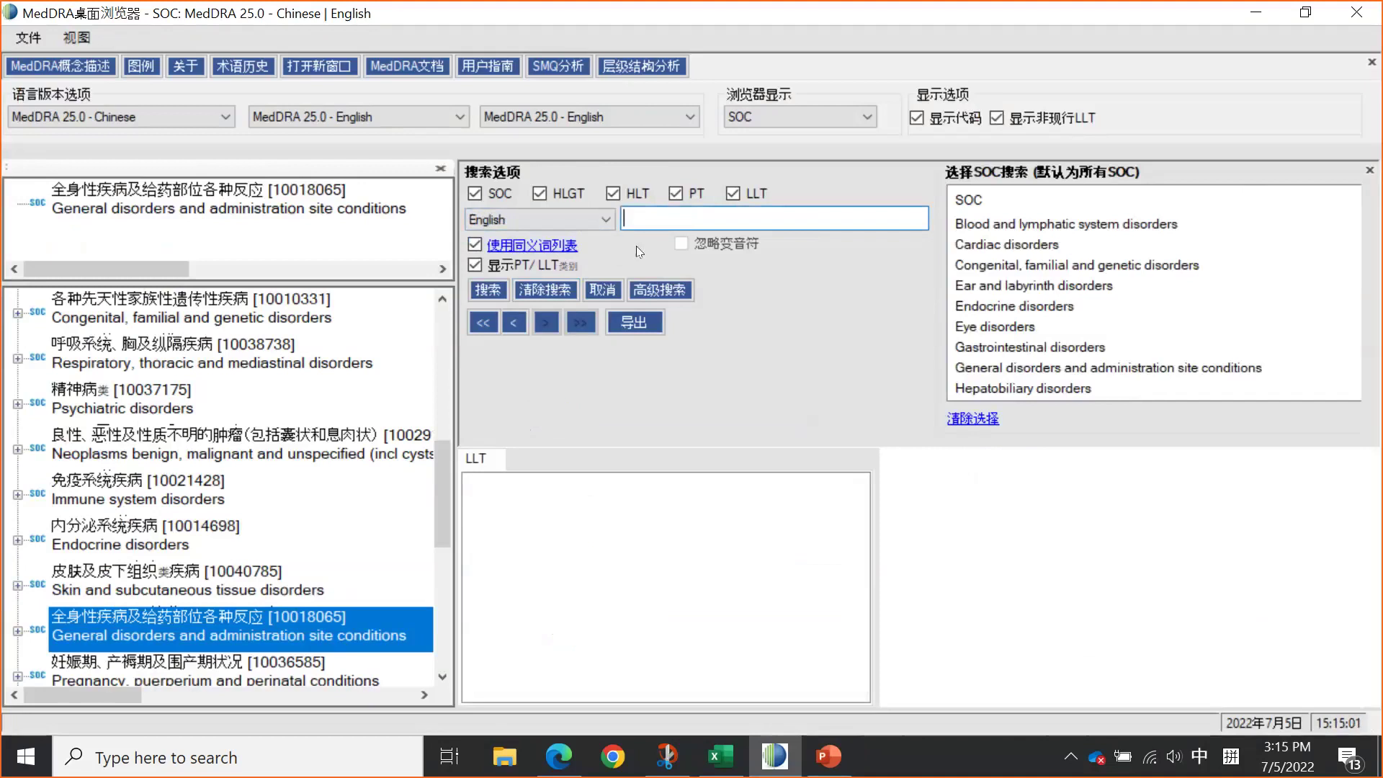
pyautogui.hotkey('ctrl', 'v')
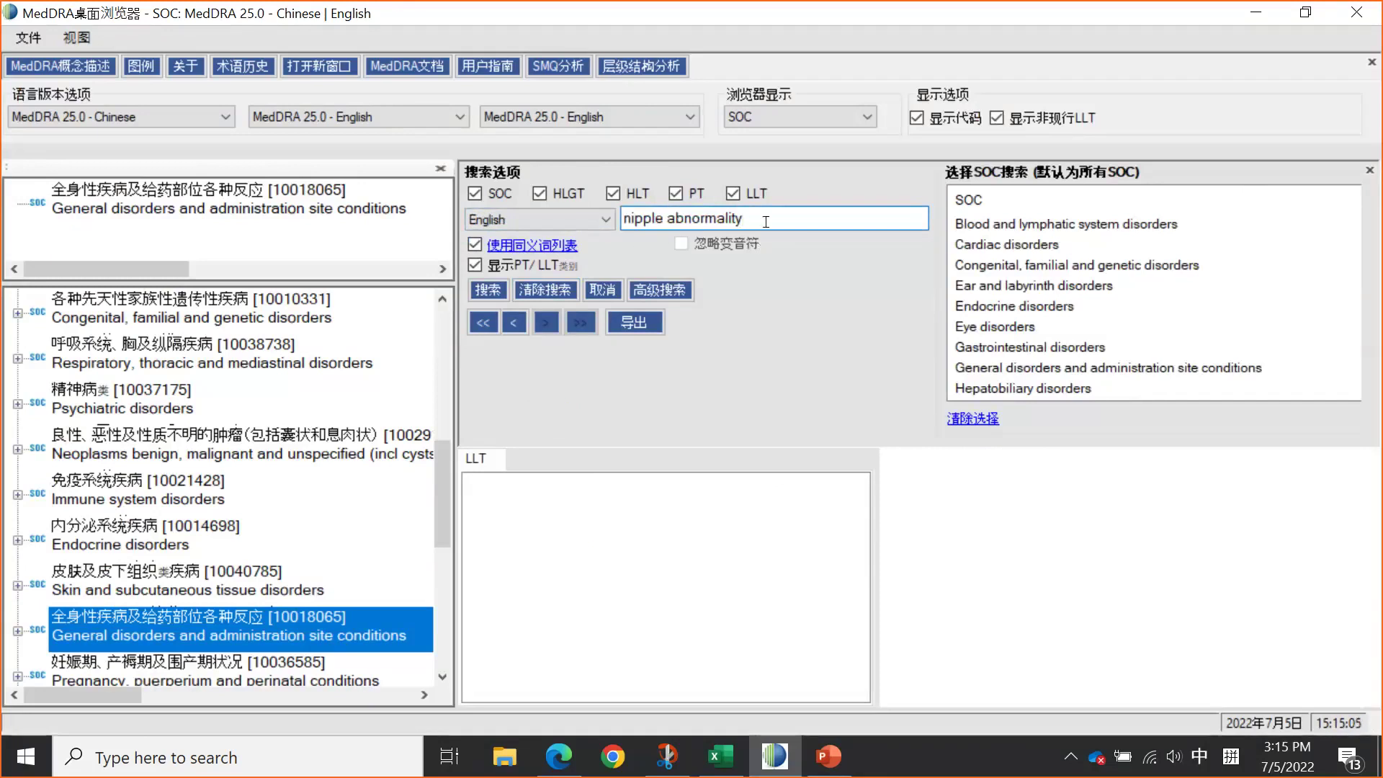
pyautogui.press('BackSpace')
pyautogui.press('BackSpace')
pyautogui.press('BackSpace')
pyautogui.press('BackSpace')
pyautogui.press('BackSpace')
pyautogui.press('BackSpace')
pyautogui.press('BackSpace')
pyautogui.press('Return')
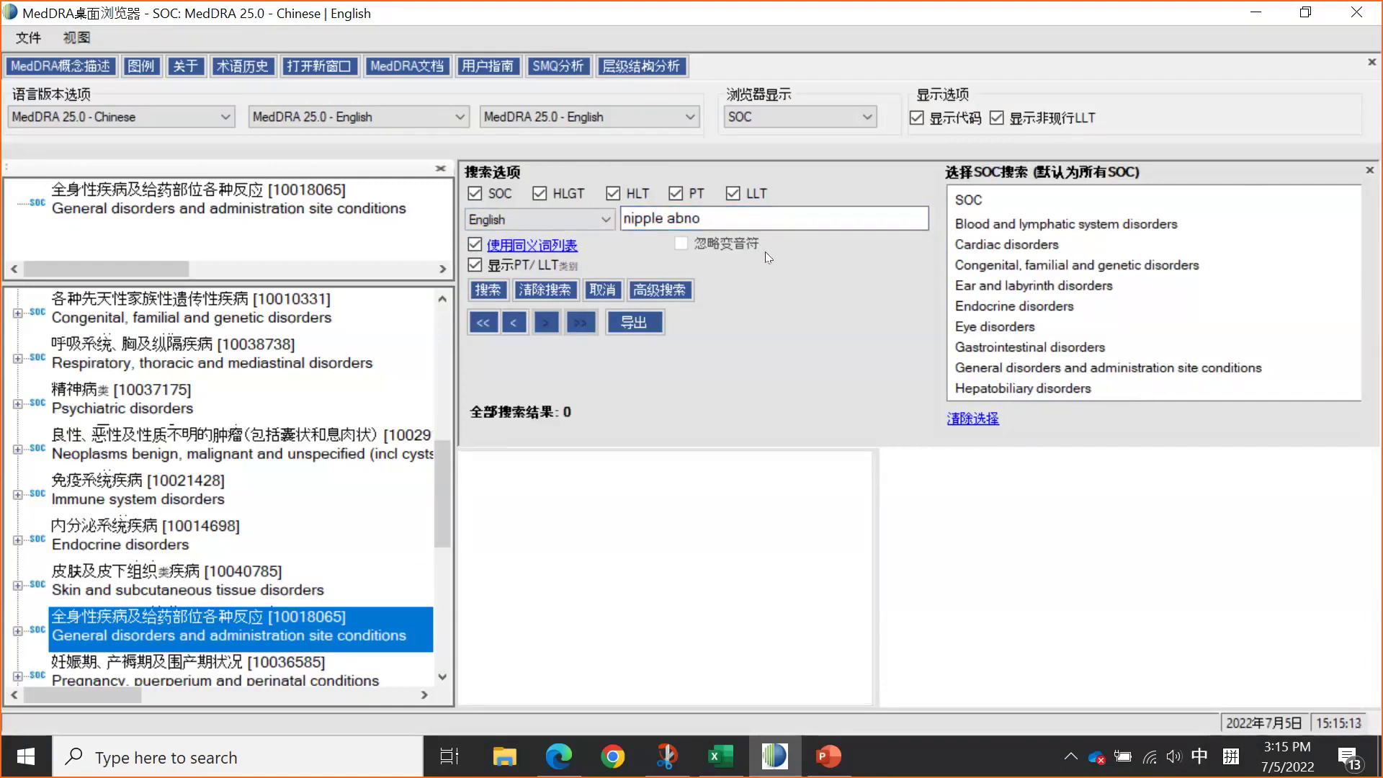
# Search 'nipple' for 110 matches including 85 LLTs, then clear the search box
pyautogui.click(765, 222)
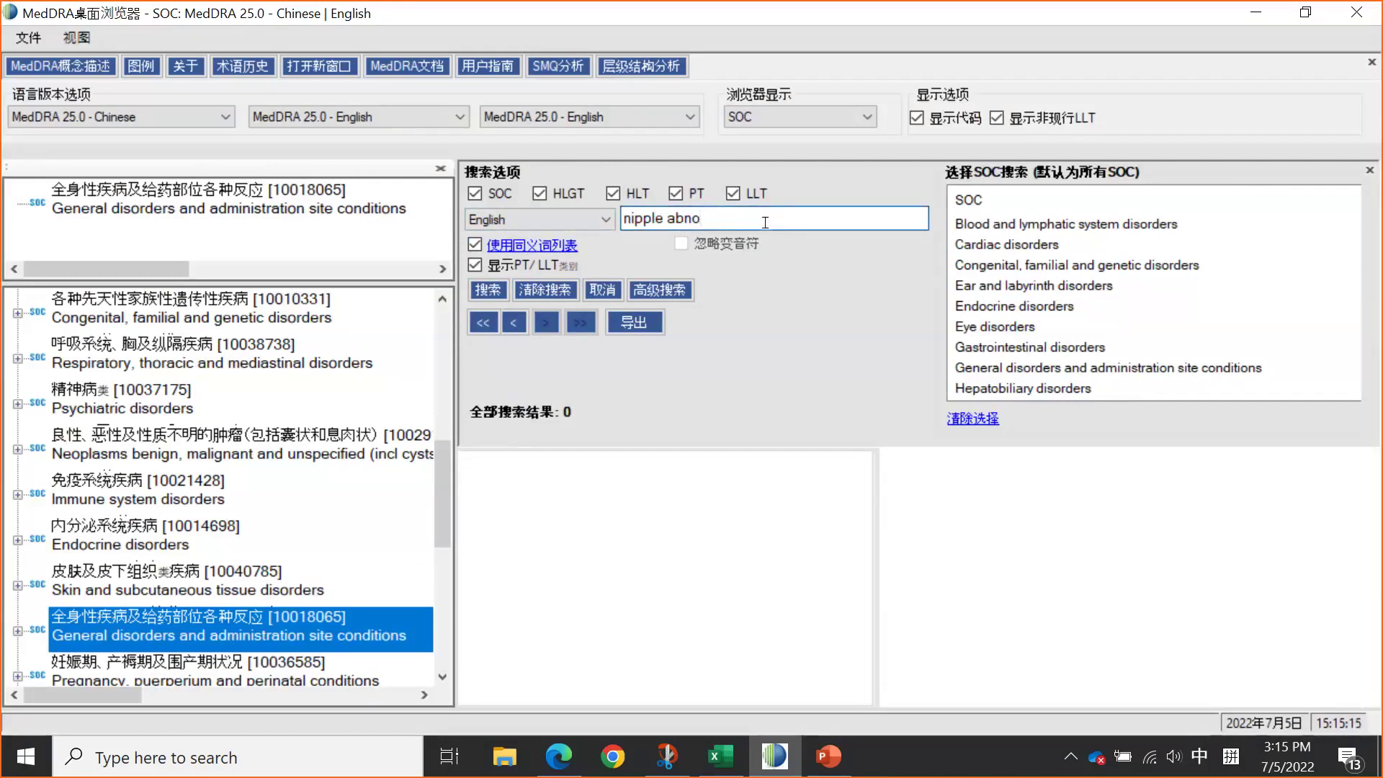
pyautogui.moveTo(664, 220); pyautogui.dragTo(702, 220)
pyautogui.press('BackSpace')
pyautogui.press('Return')
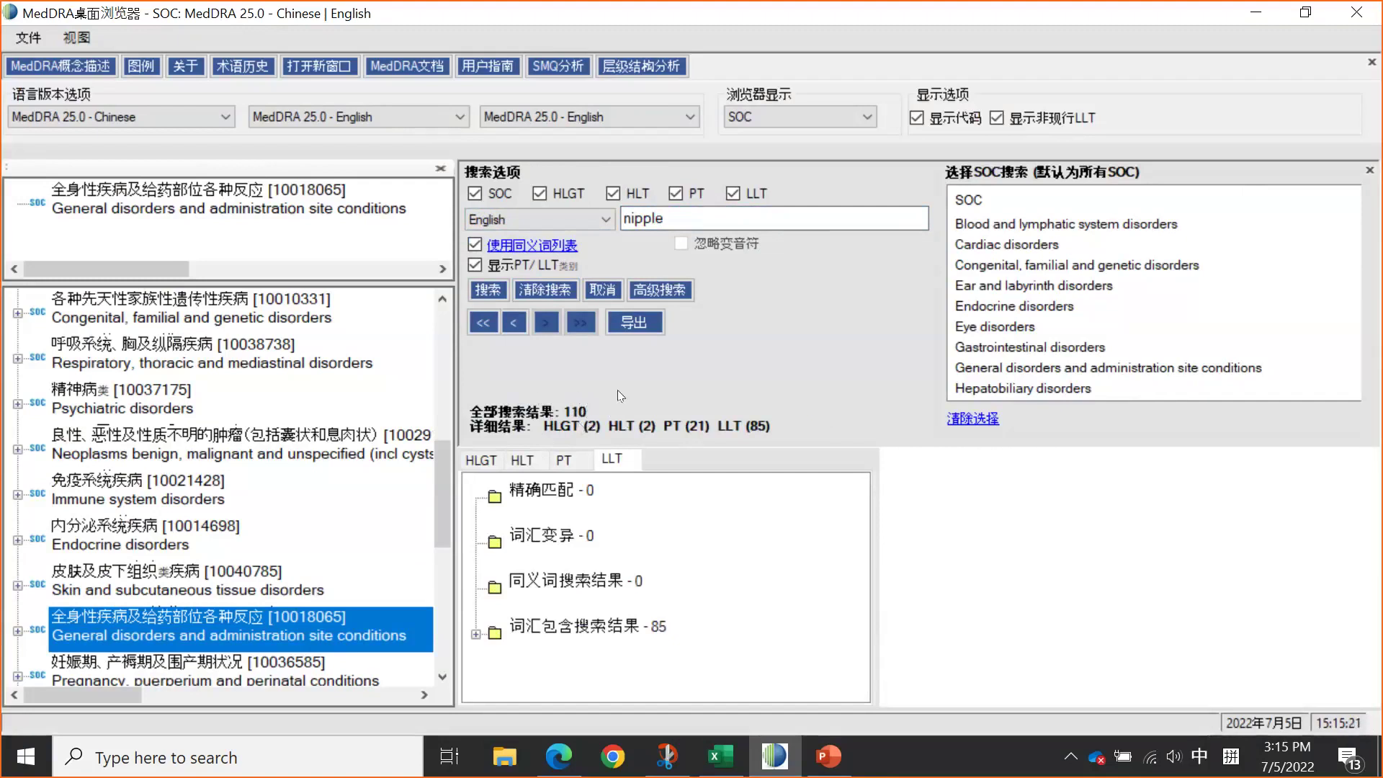
pyautogui.click(688, 220)
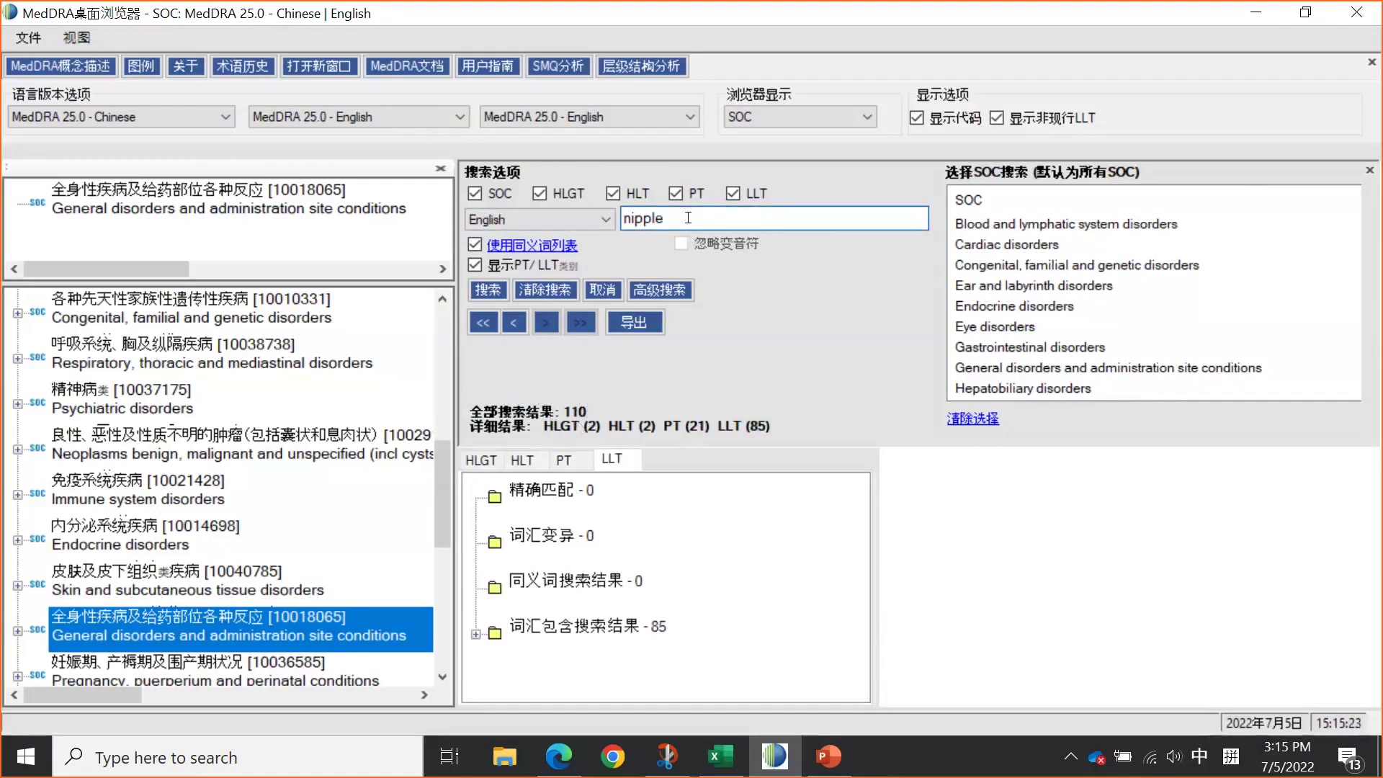
pyautogui.hotkey('ctrl', 'v')
pyautogui.hotkey('ctrl', 'a')
pyautogui.press('BackSpace')
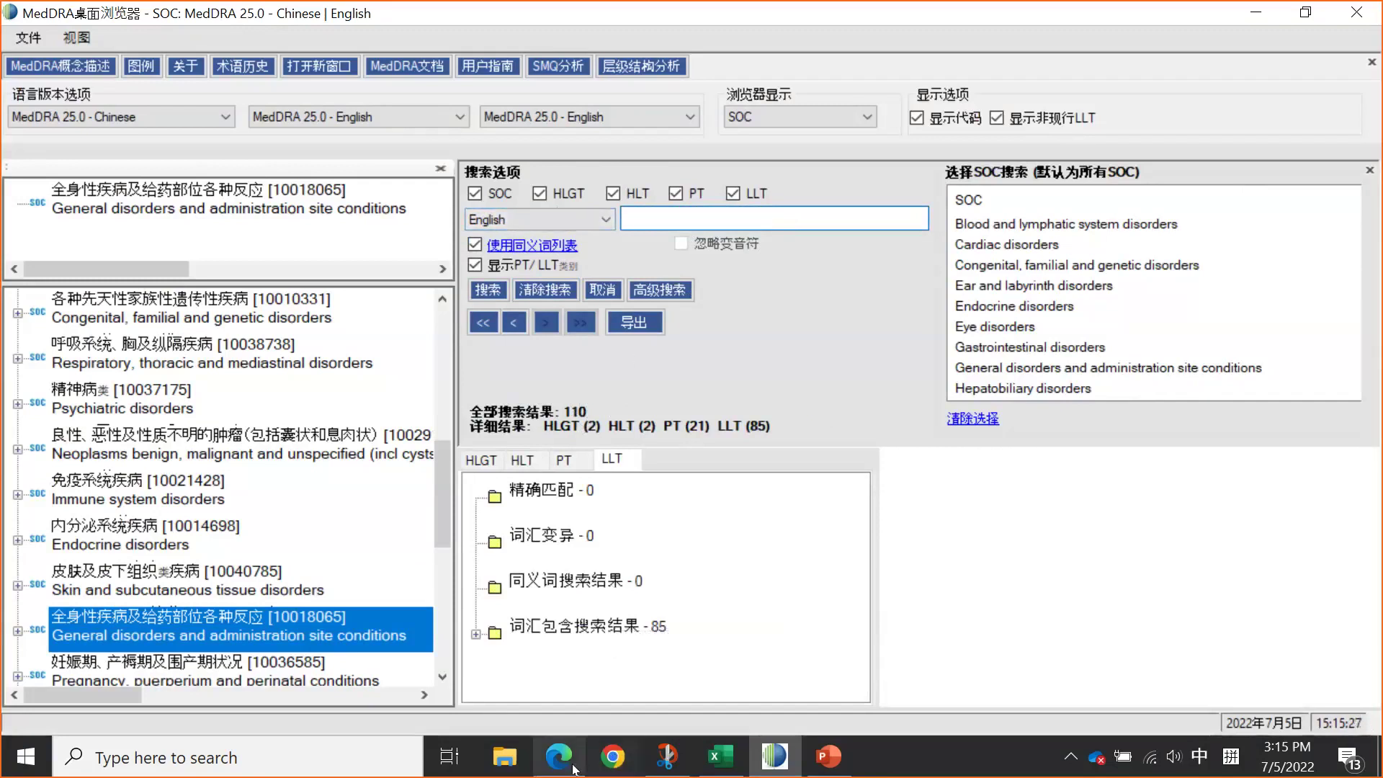
pyautogui.click(559, 756)
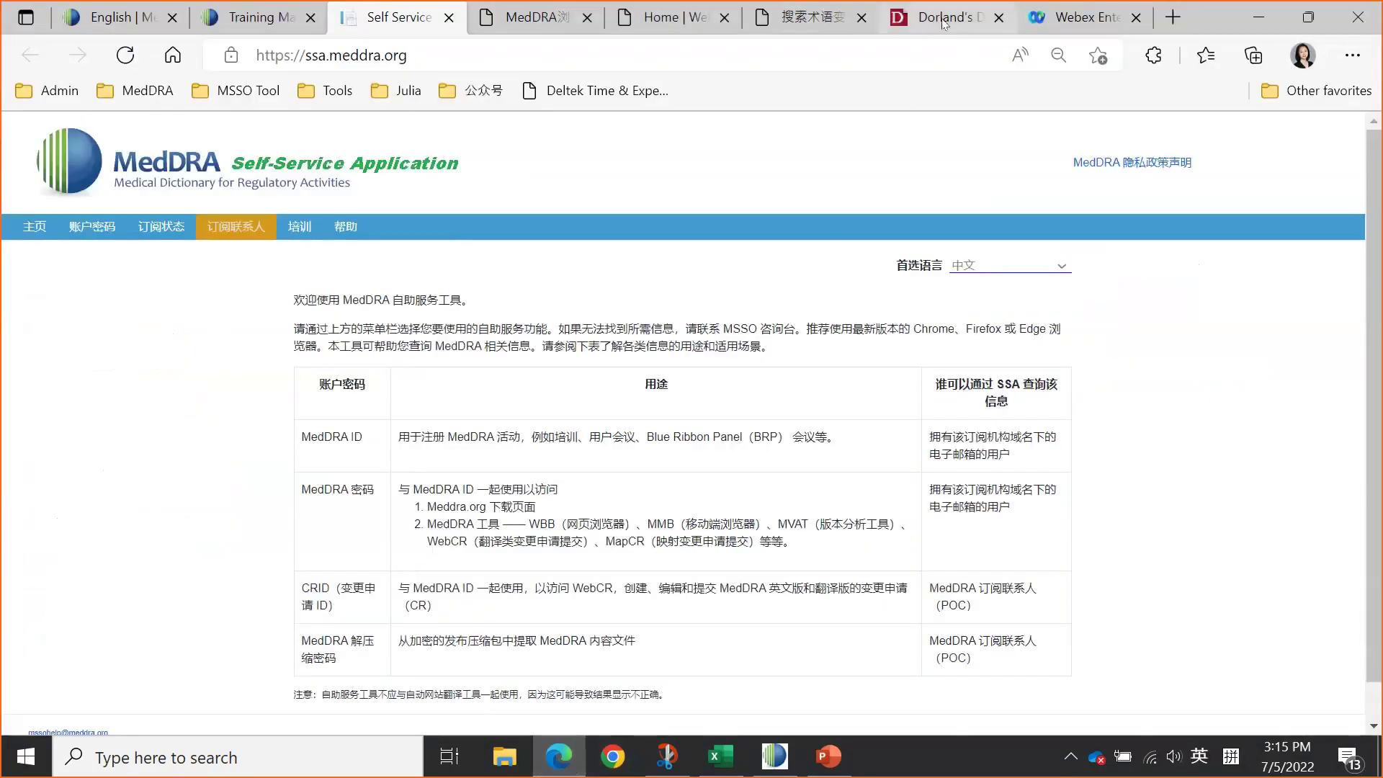
# Look up 'abnormality' in Dorland's Online in place of the previous term peritonitis
pyautogui.click(944, 17)
pyautogui.doubleClick(232, 237)
pyautogui.hotkey('ctrl', 'v')
pyautogui.hotkey('ctrl', 'Left')
pyautogui.hotkey('ctrl', 'shift', 'Left')
pyautogui.press('BackSpace')
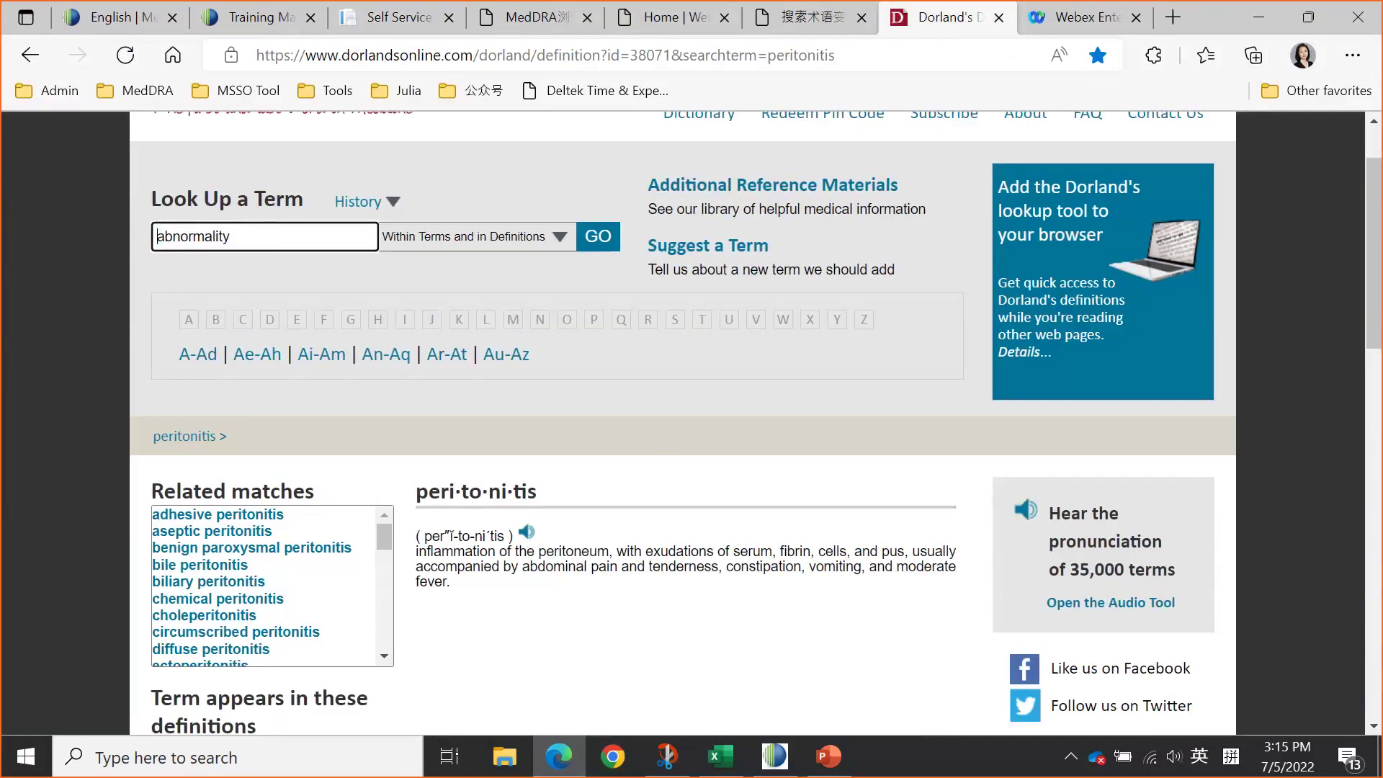
pyautogui.press('Return')
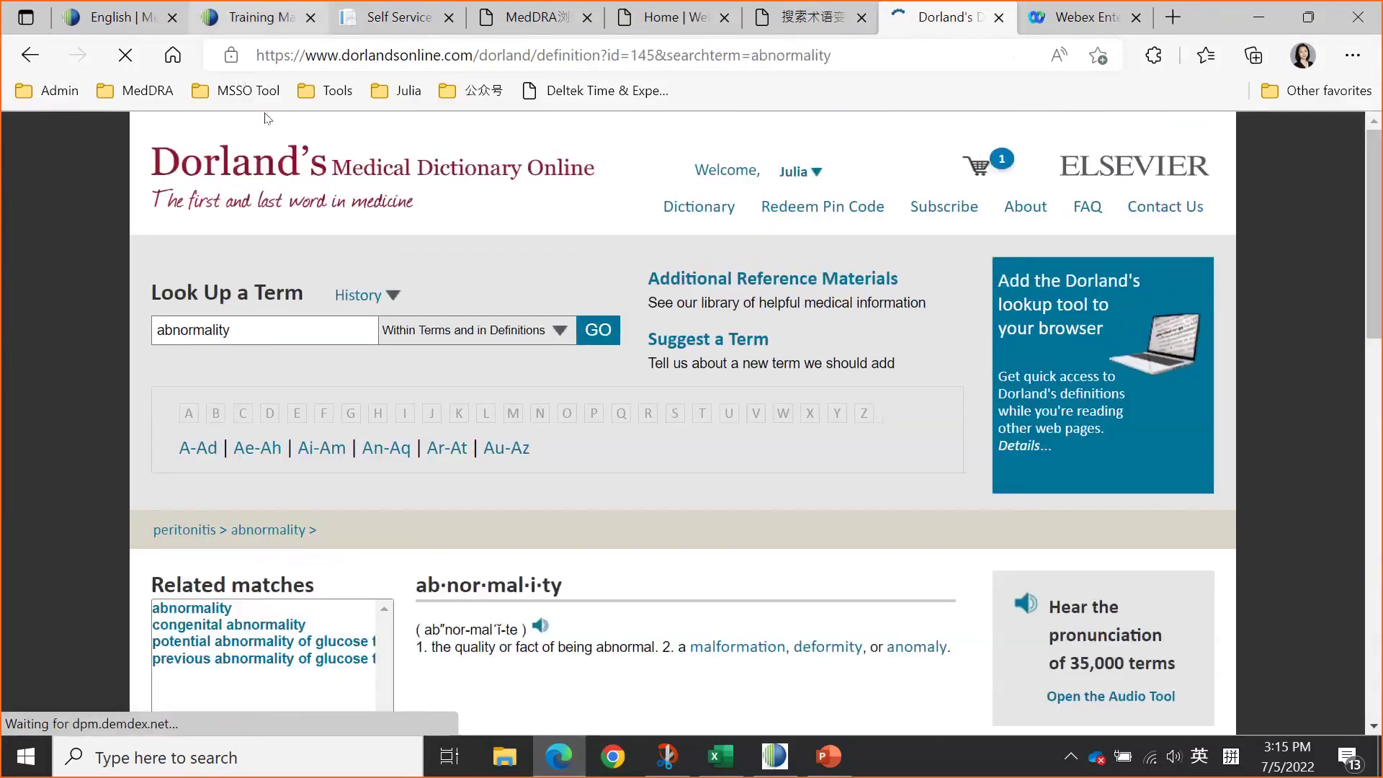
pyautogui.scroll(-3, 515, 547)
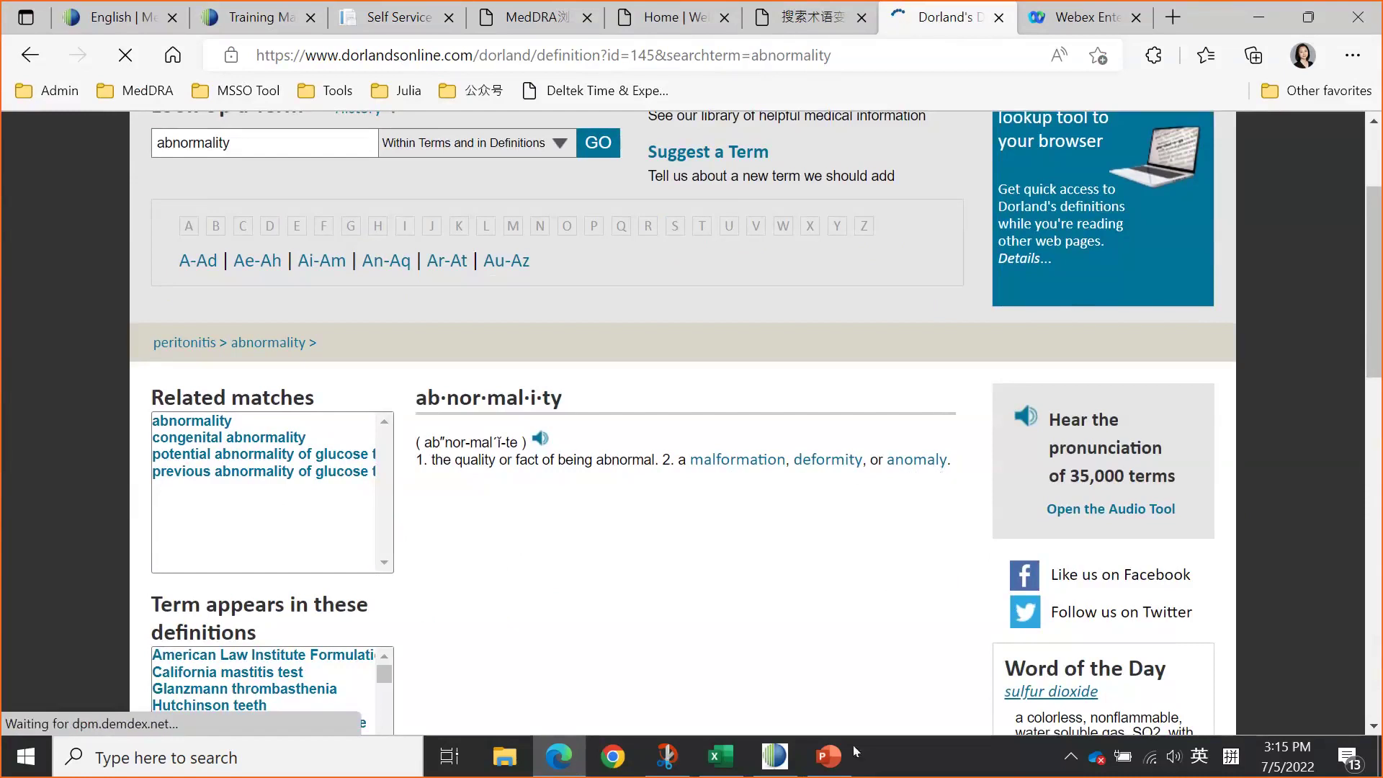
# Search the MedDRA browser for 'nipple defo'
pyautogui.moveTo(826, 760)
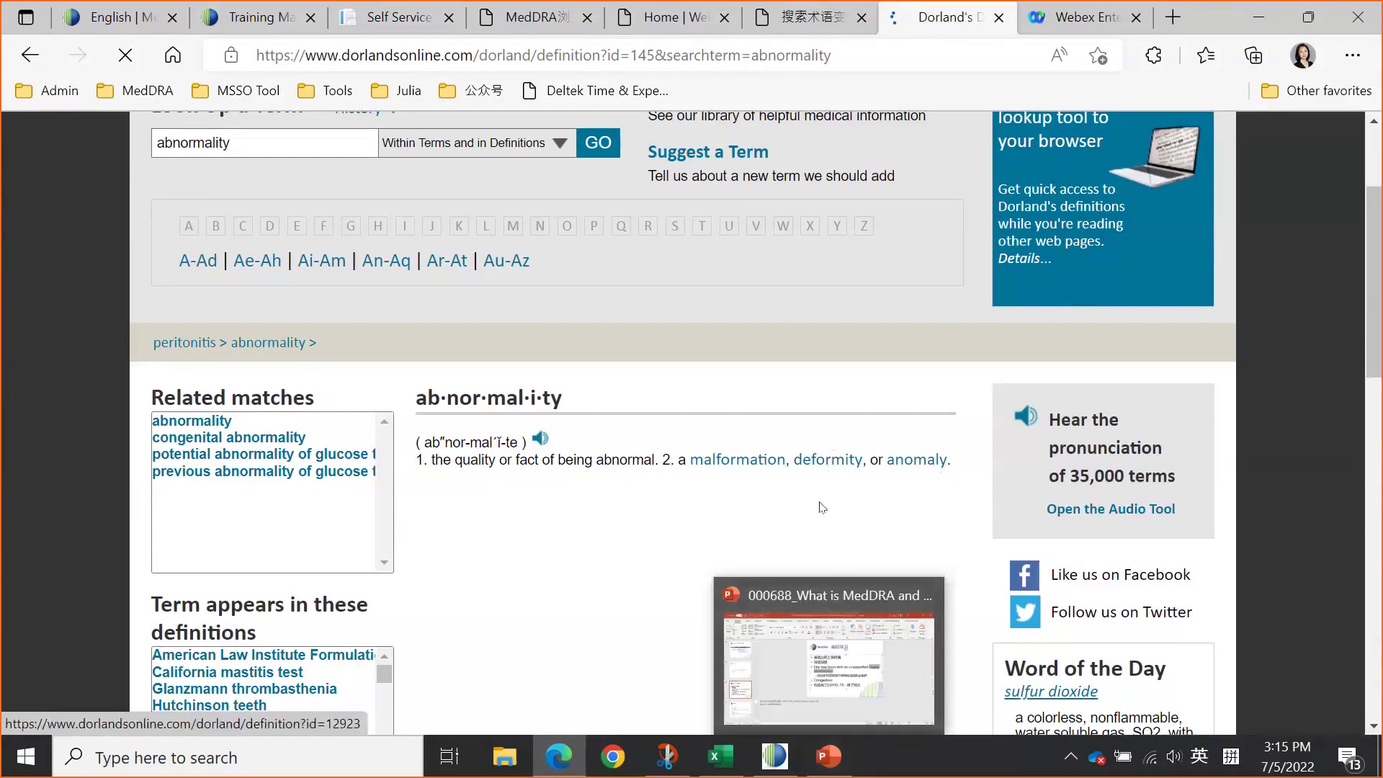
pyautogui.click(774, 756)
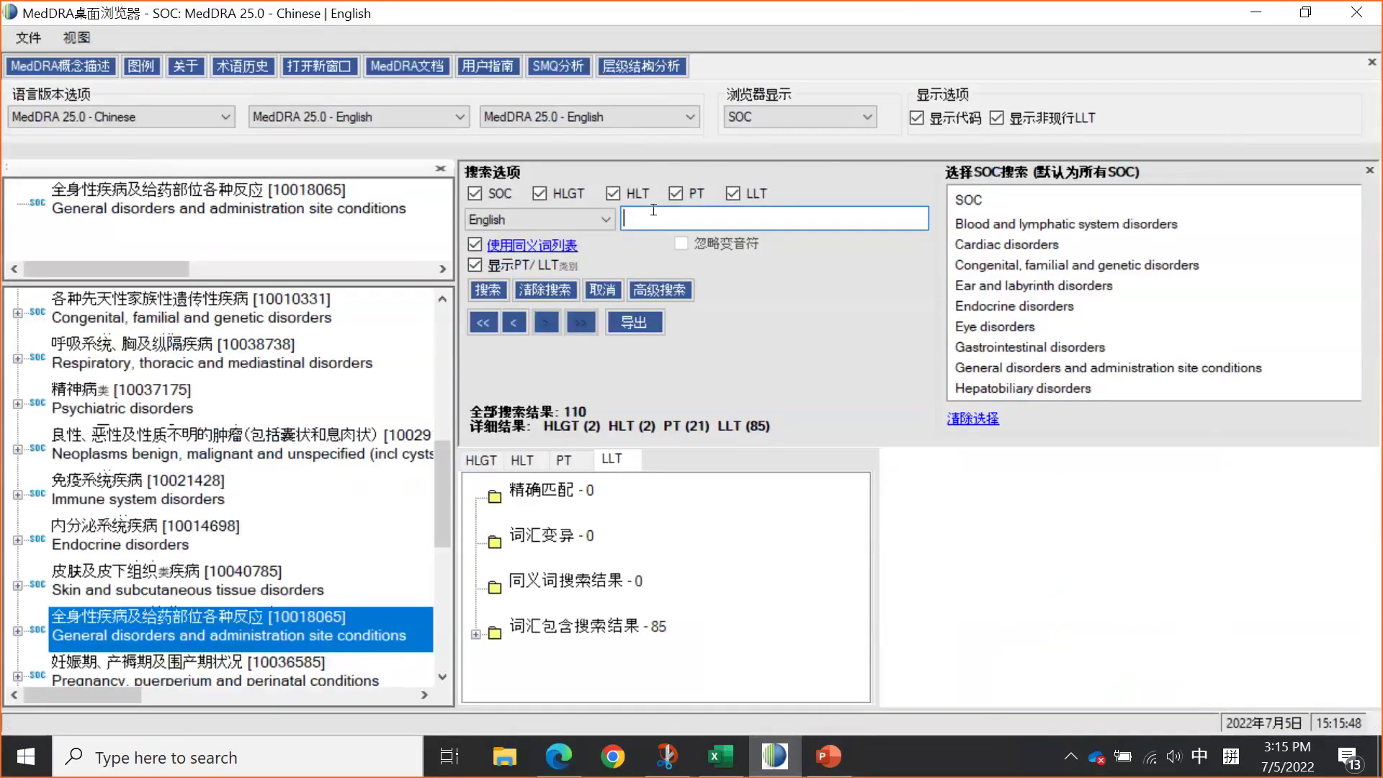
pyautogui.write('v')
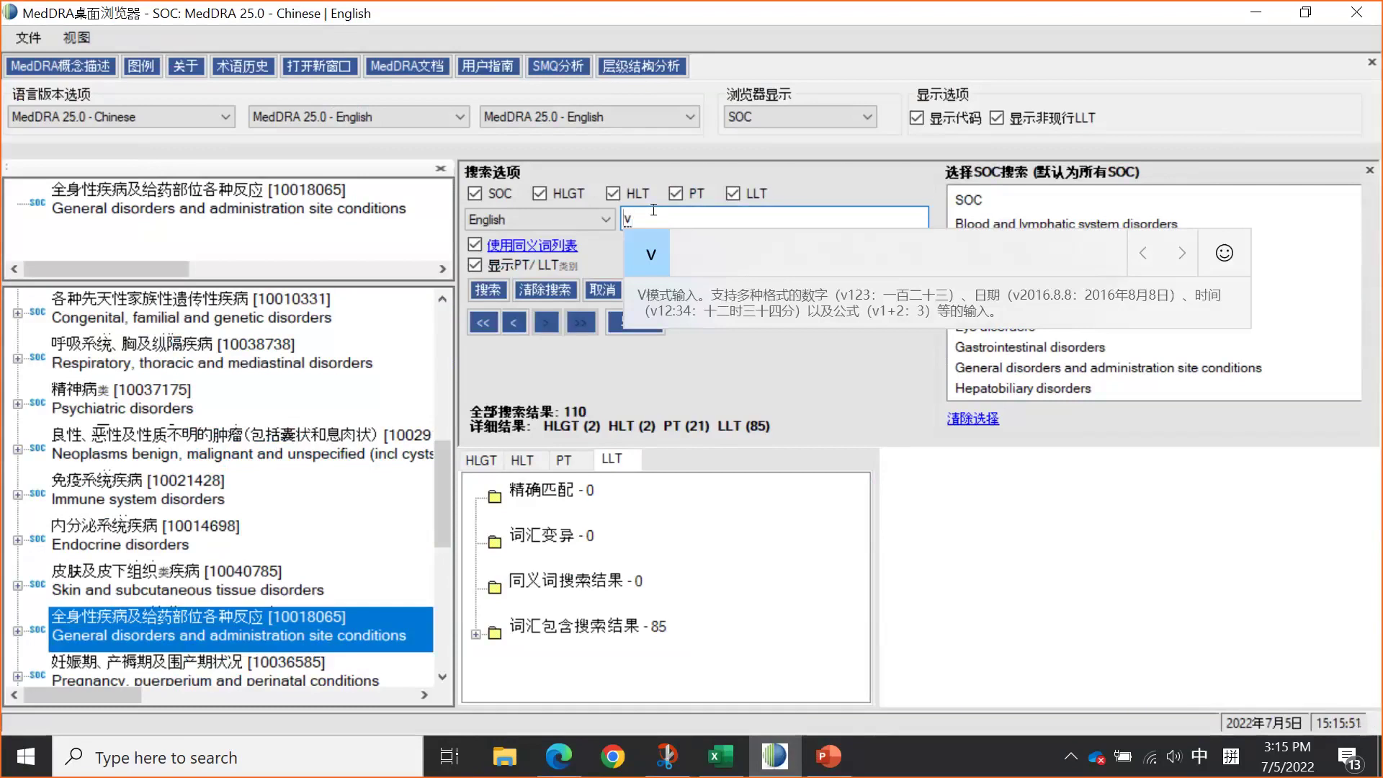
pyautogui.press('Escape')
pyautogui.write('nipple abnormality')
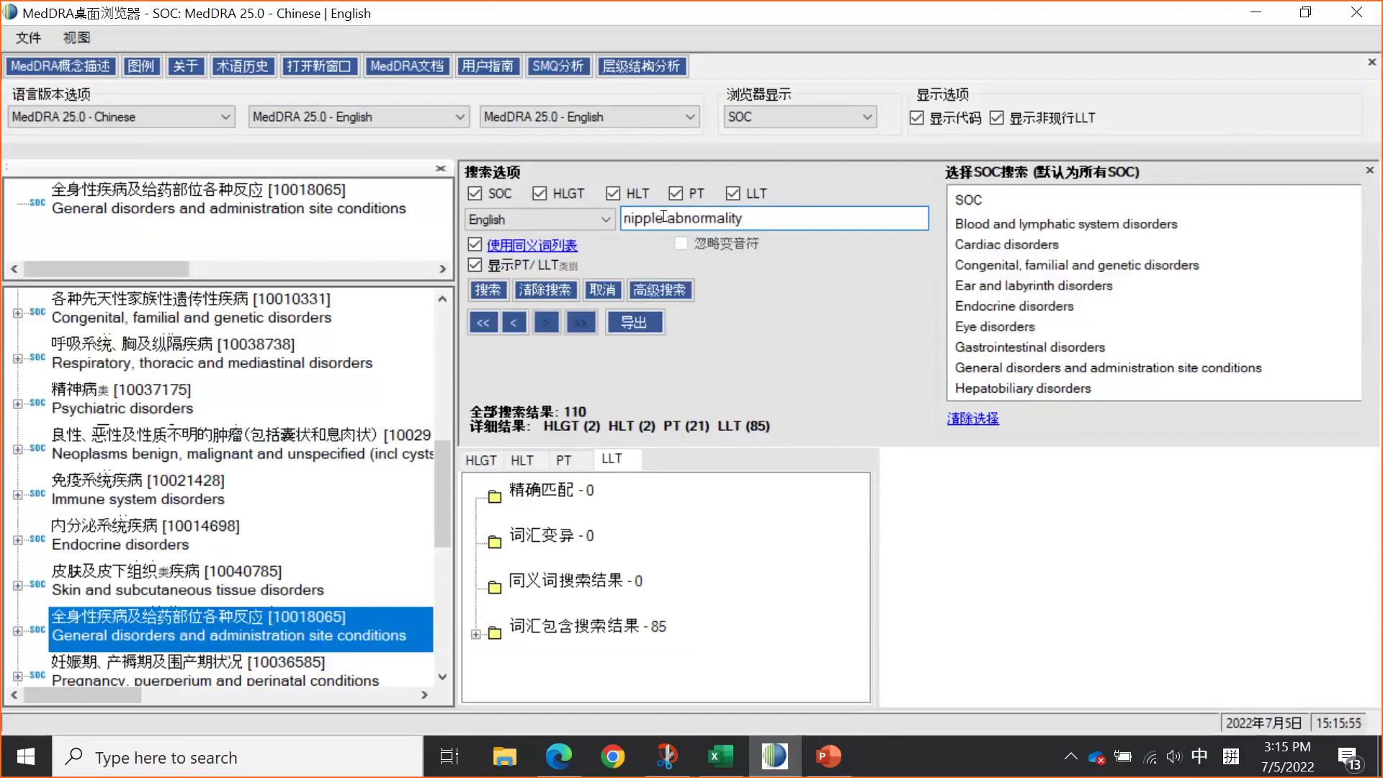
pyautogui.hotkey('shift', 'End')
pyautogui.press('BackSpace')
pyautogui.write('defo')
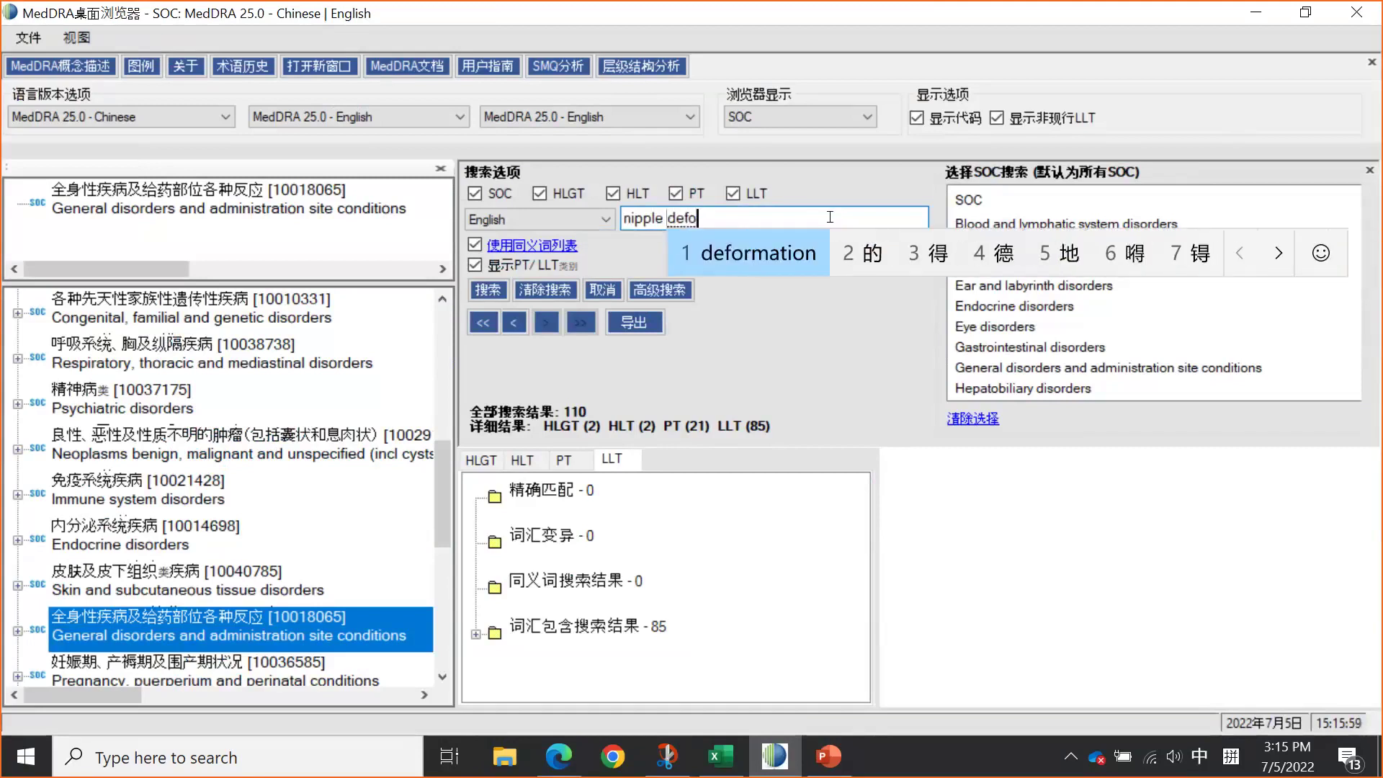
pyautogui.press('shift')
pyautogui.press('Return')
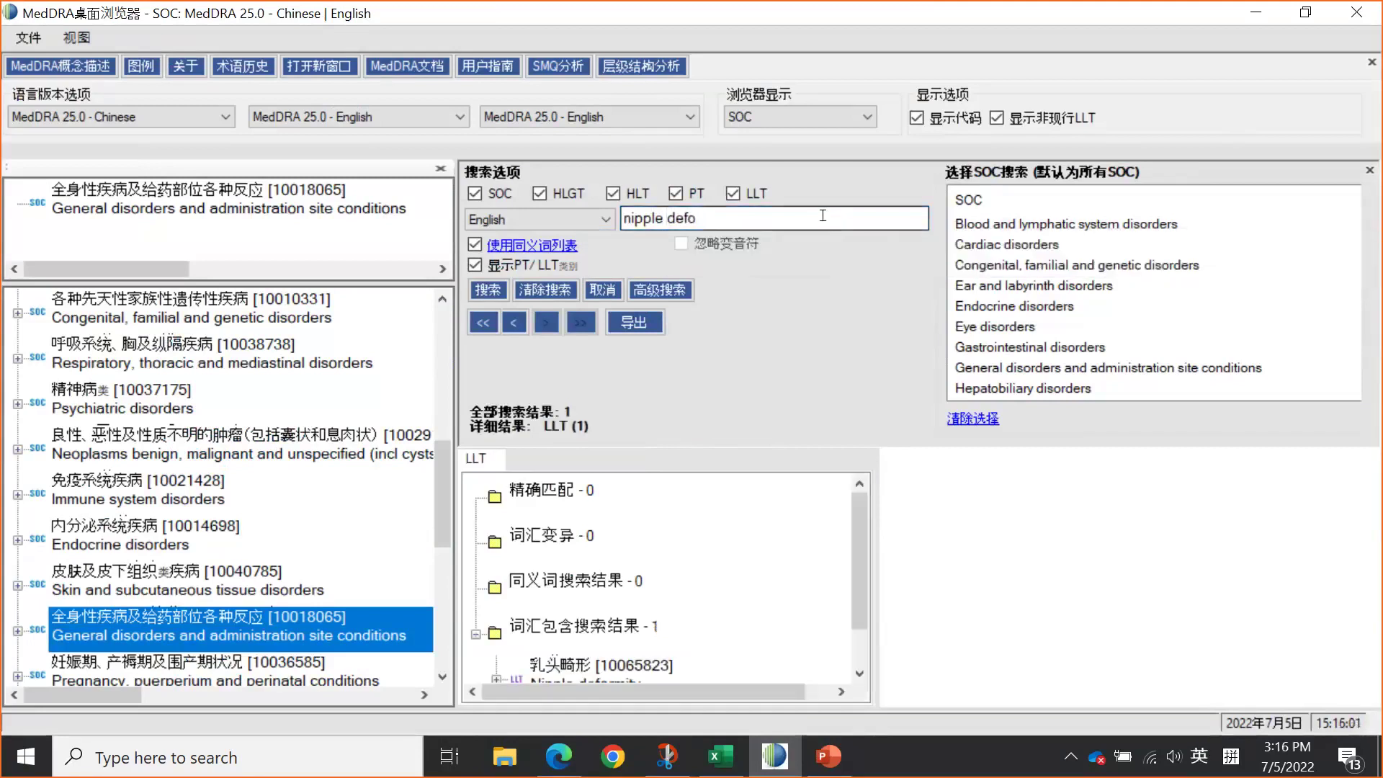
# Open details of the LLT Nipple deformity [10065823], then return to PowerPoint slide 64
pyautogui.scroll(-1, 683, 501)
pyautogui.click(612, 638)
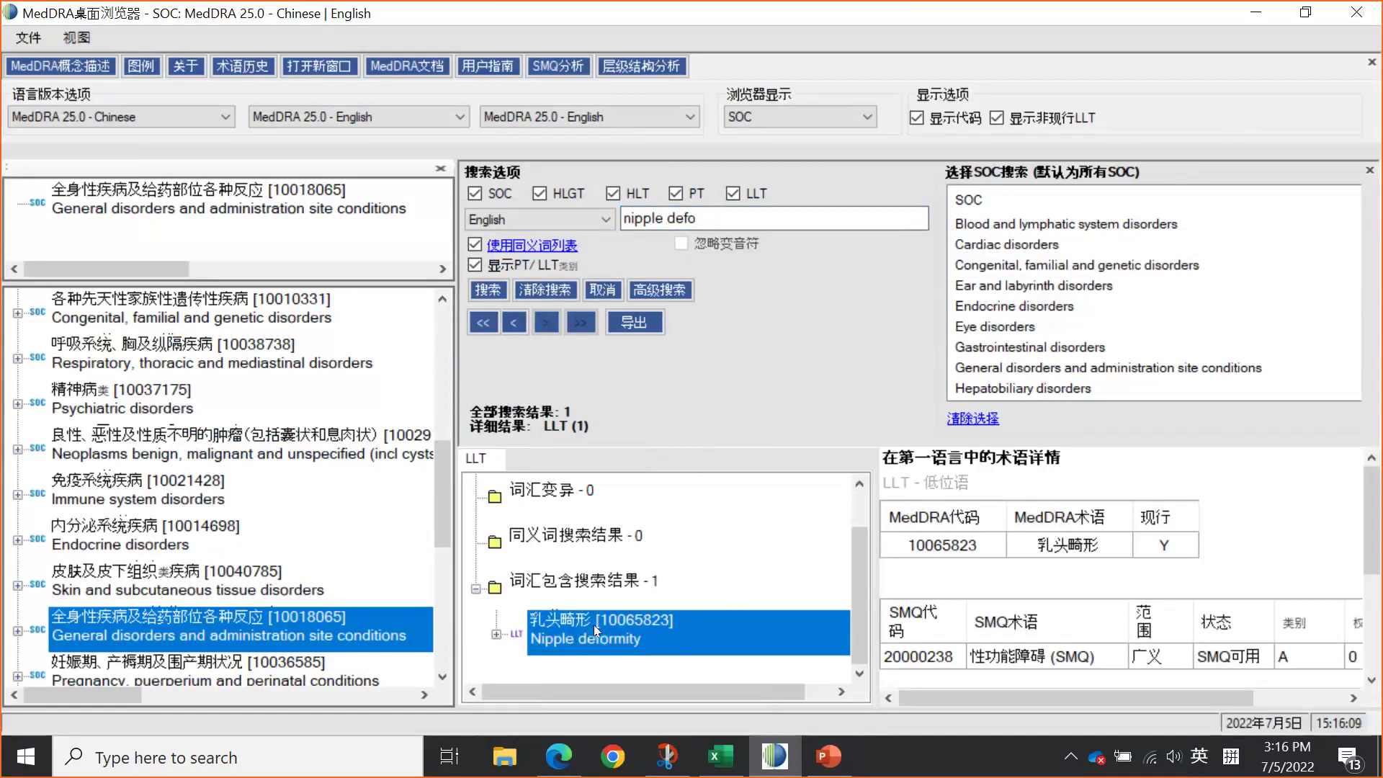
pyautogui.click(829, 756)
pyautogui.click(817, 542)
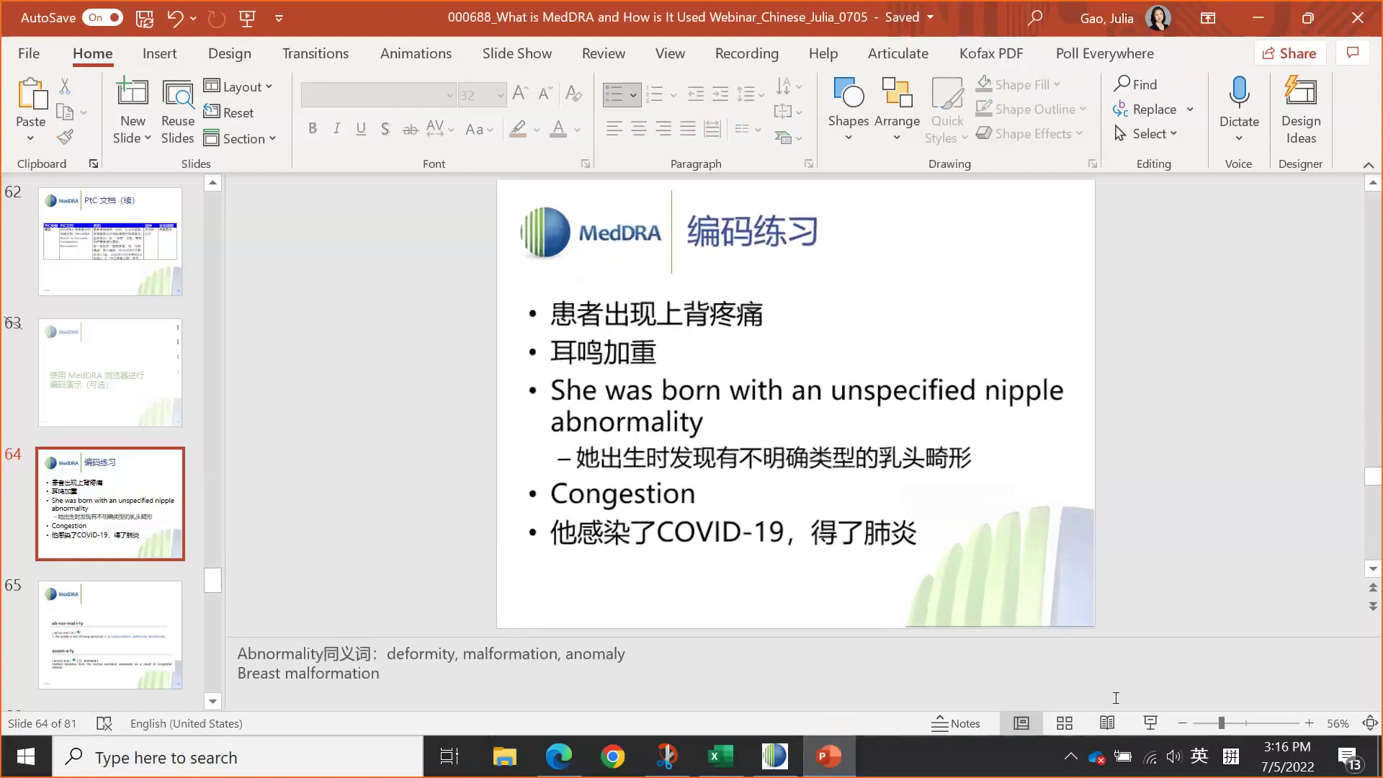
# Present slide 64 full-screen, end the show, and bring the MedDRA browser to the front
pyautogui.hotkey('alt', 'Tab')
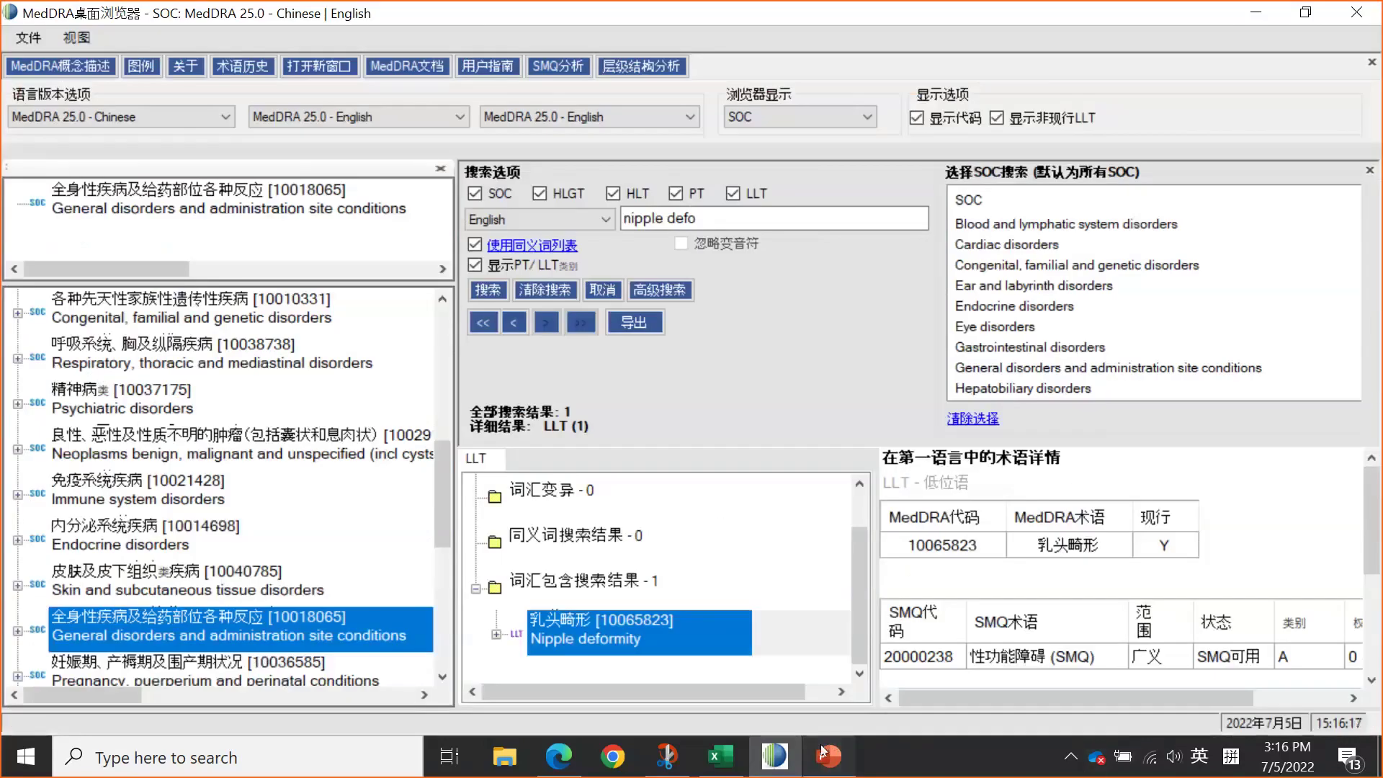
pyautogui.click(828, 755)
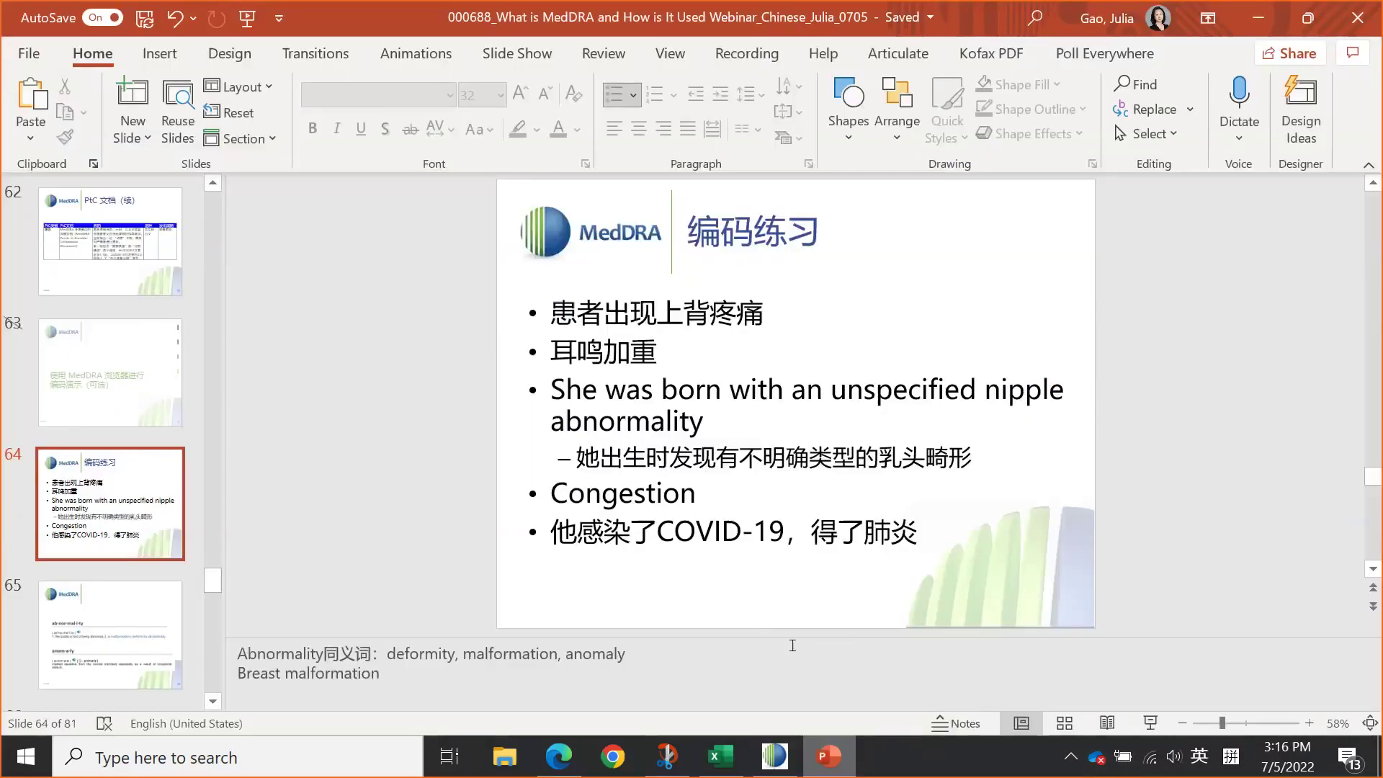
pyautogui.click(1151, 723)
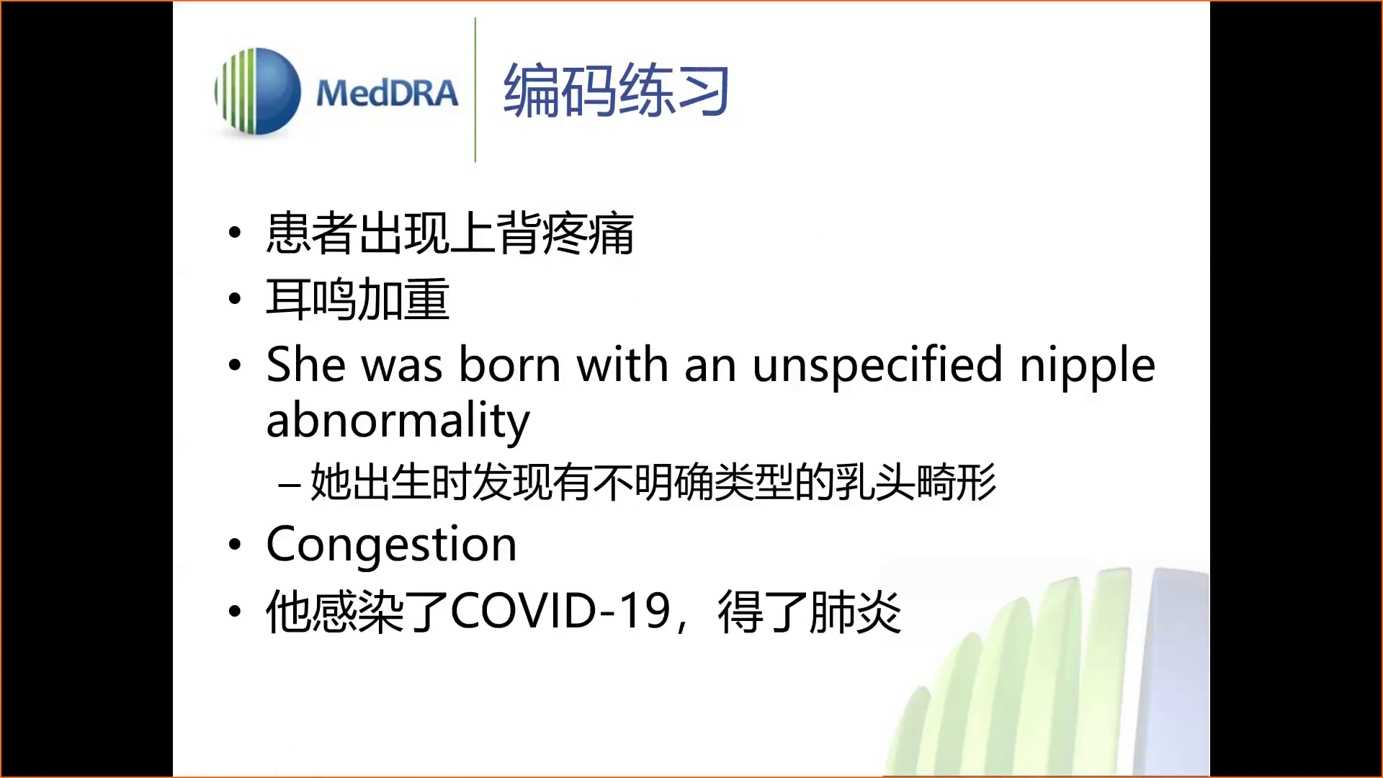
pyautogui.press('Escape')
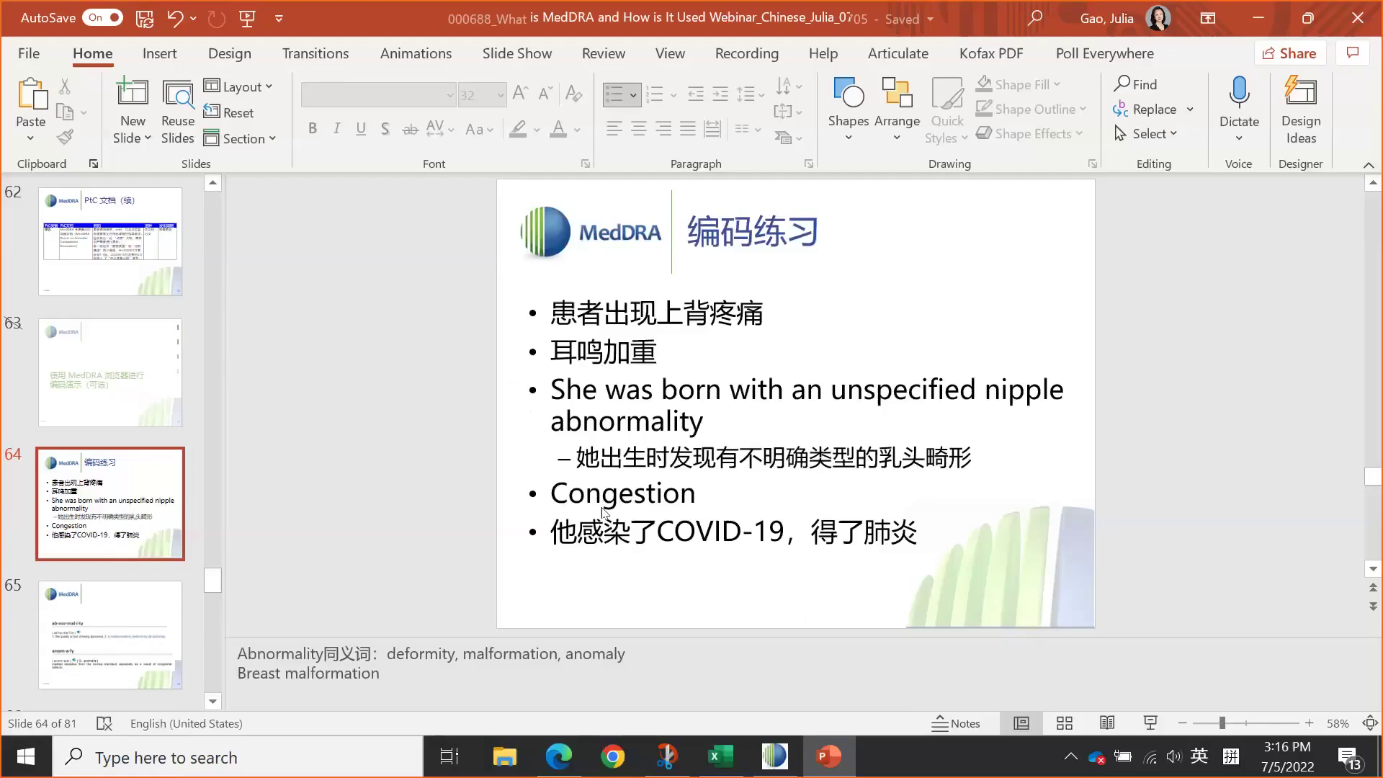
pyautogui.click(773, 762)
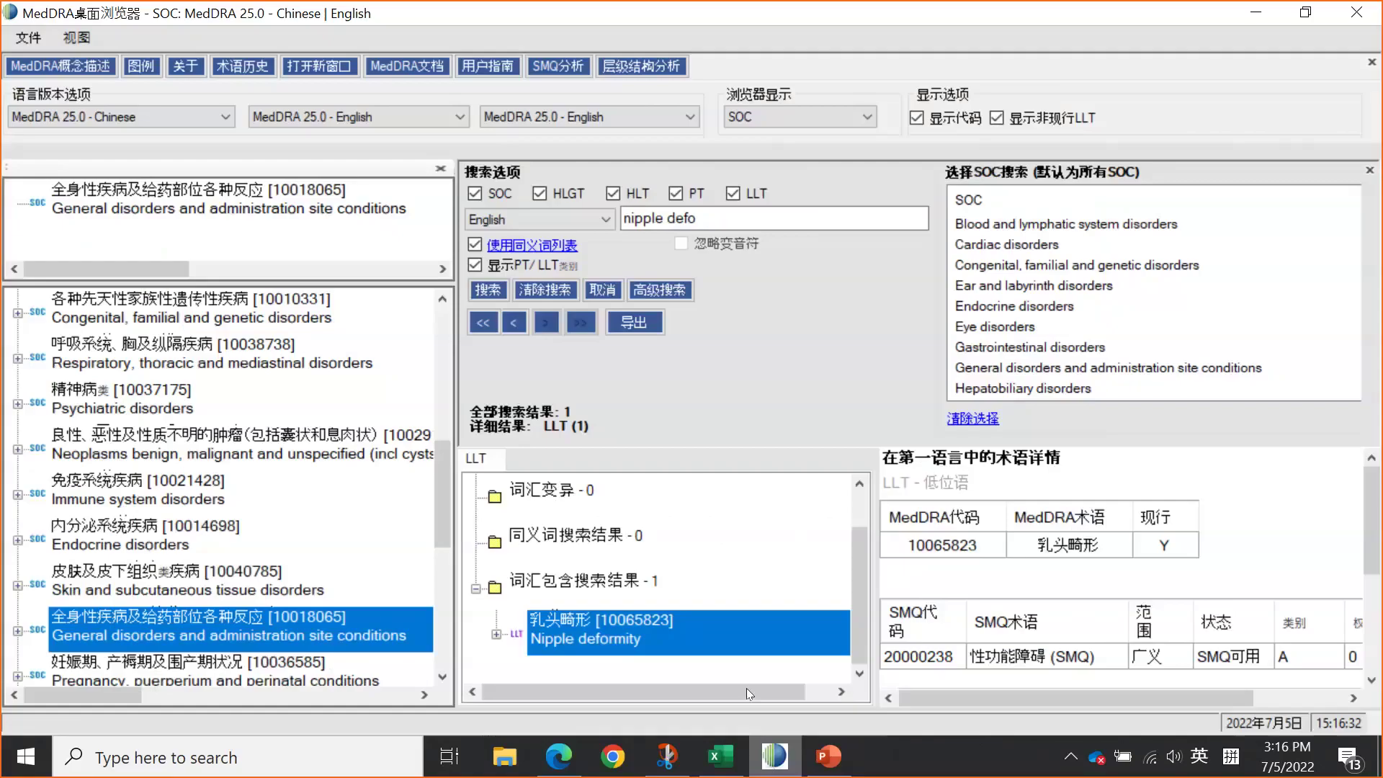
# Switch the search language to Chinese and search 乳 畸形, getting 4 results
pyautogui.click(703, 218)
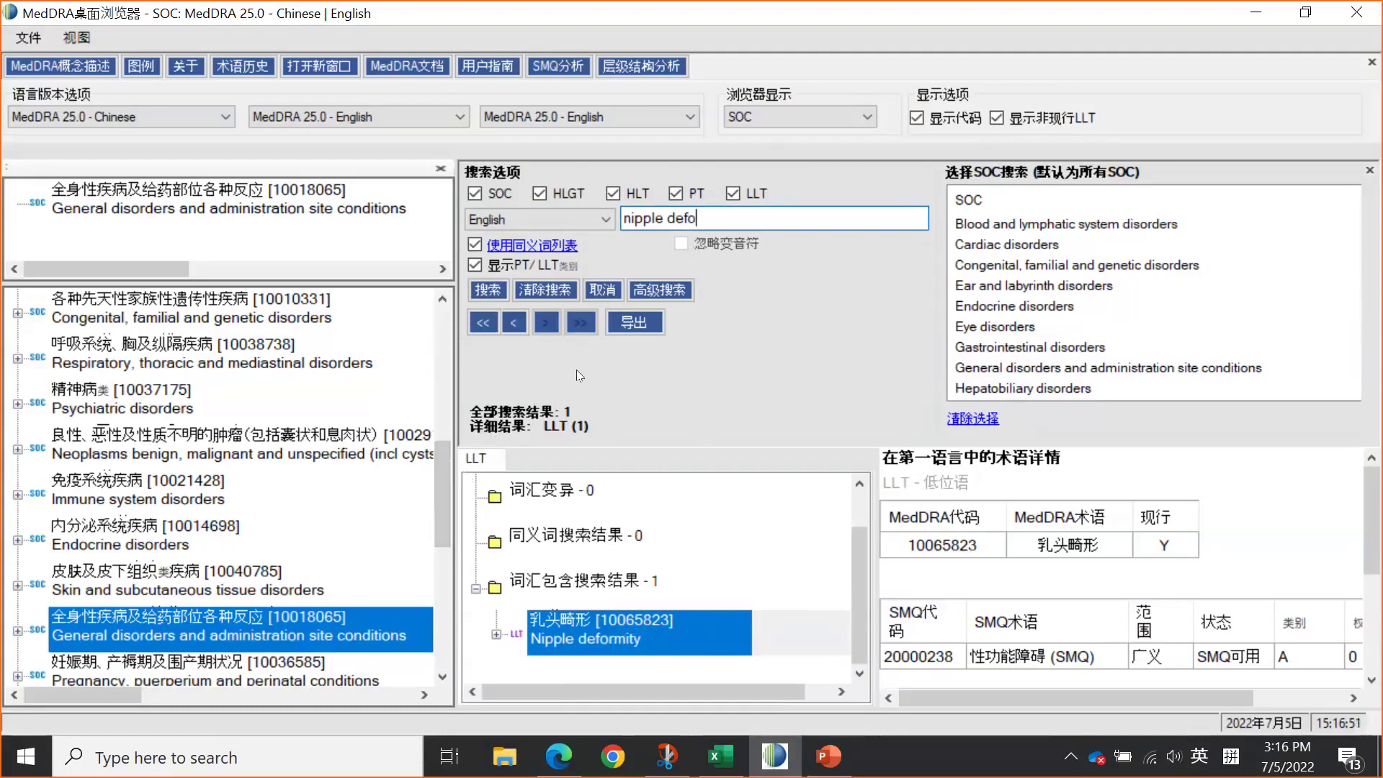
pyautogui.click(538, 223)
pyautogui.click(559, 243)
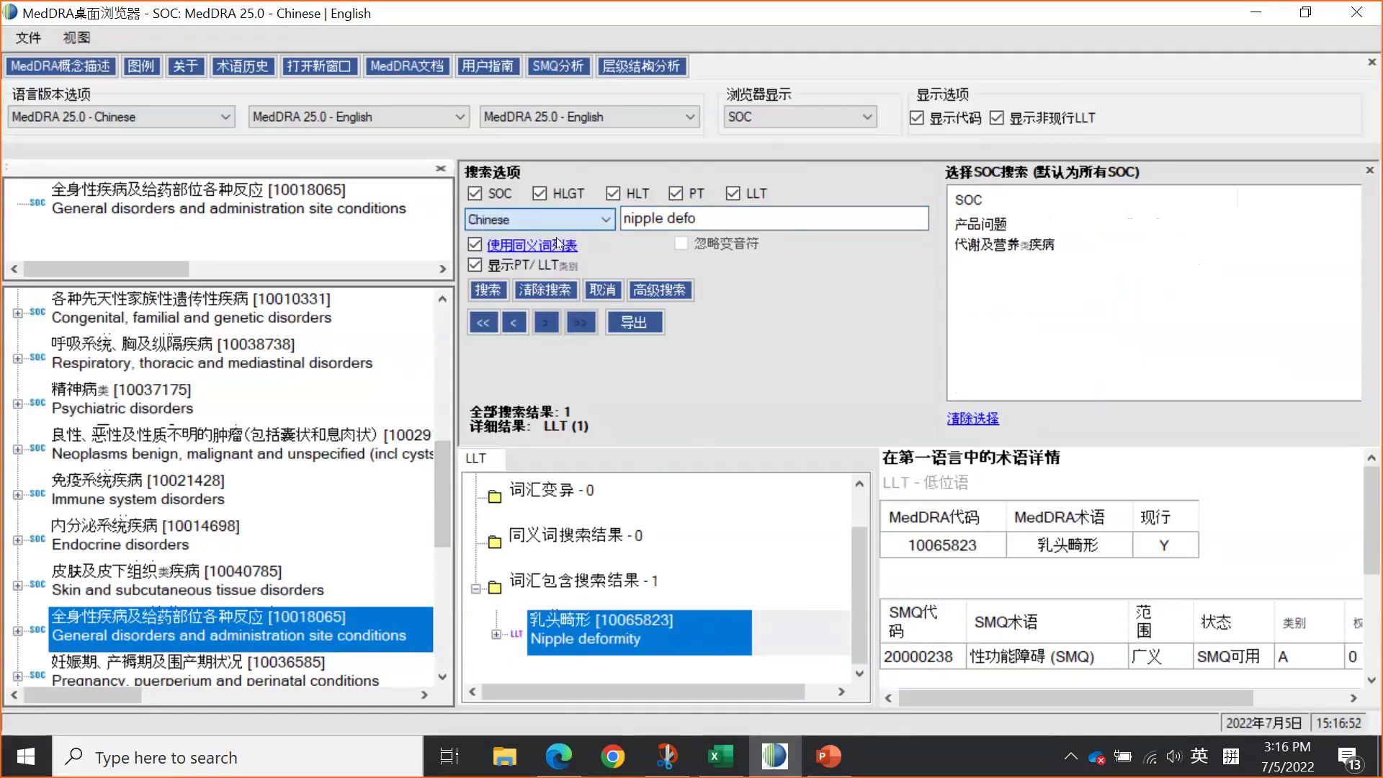
pyautogui.click(678, 222)
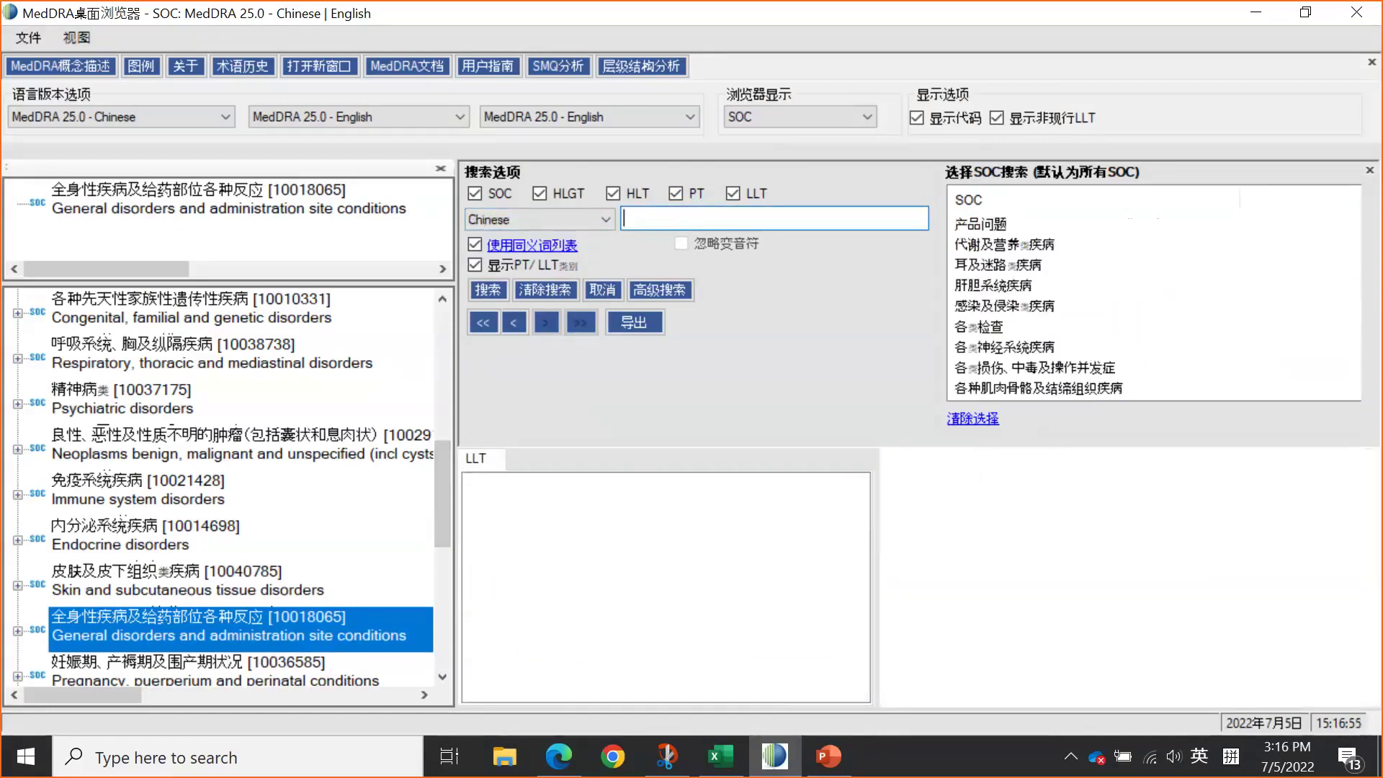
pyautogui.write('ru')
pyautogui.write('tou')
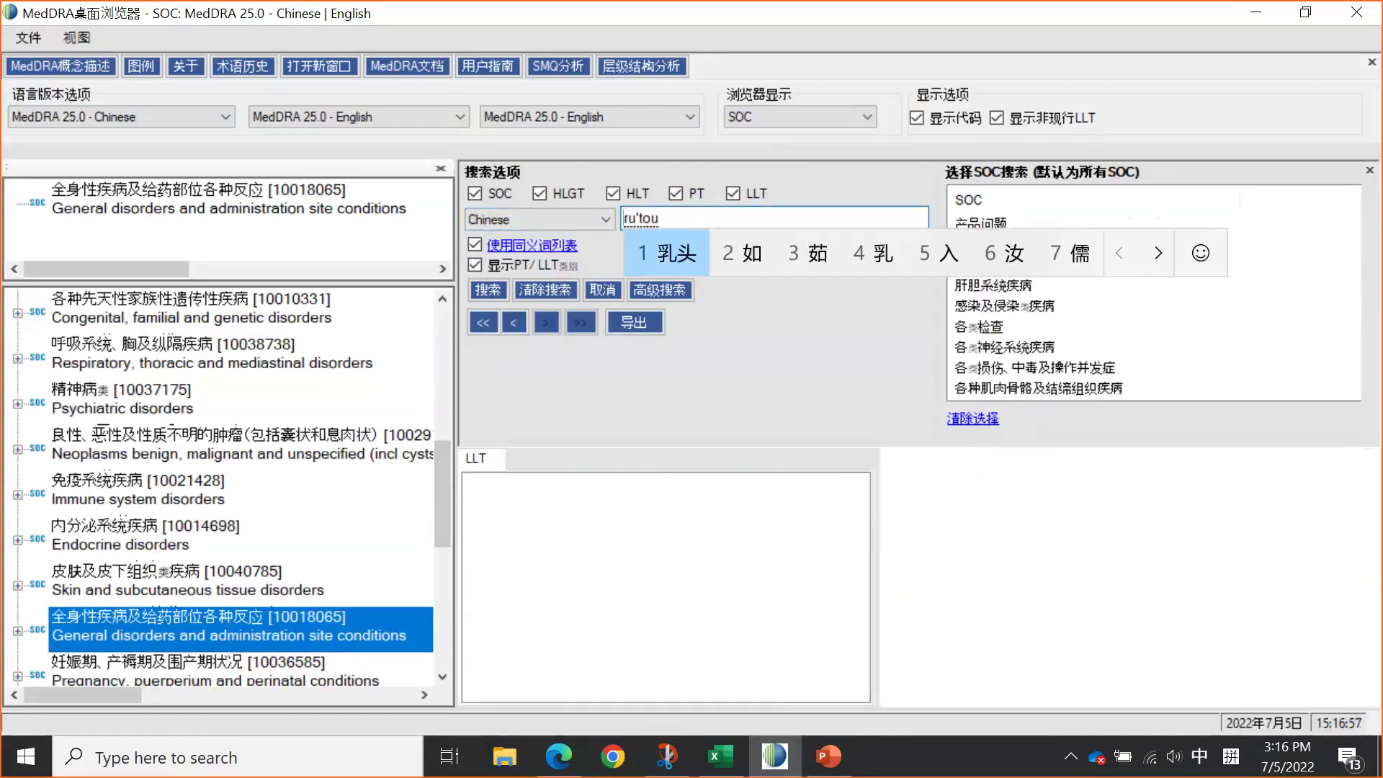
pyautogui.press('space')
pyautogui.press('BackSpace')
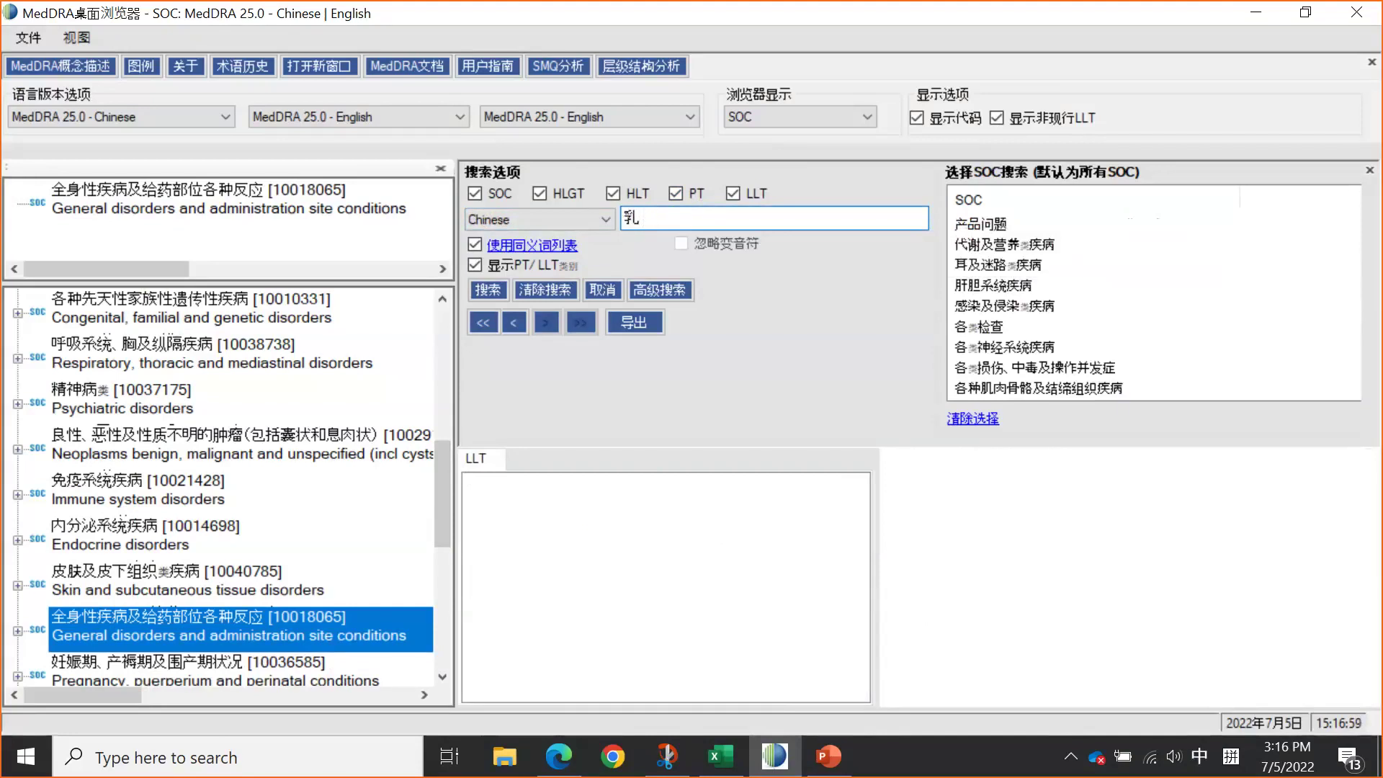
pyautogui.write('jixing')
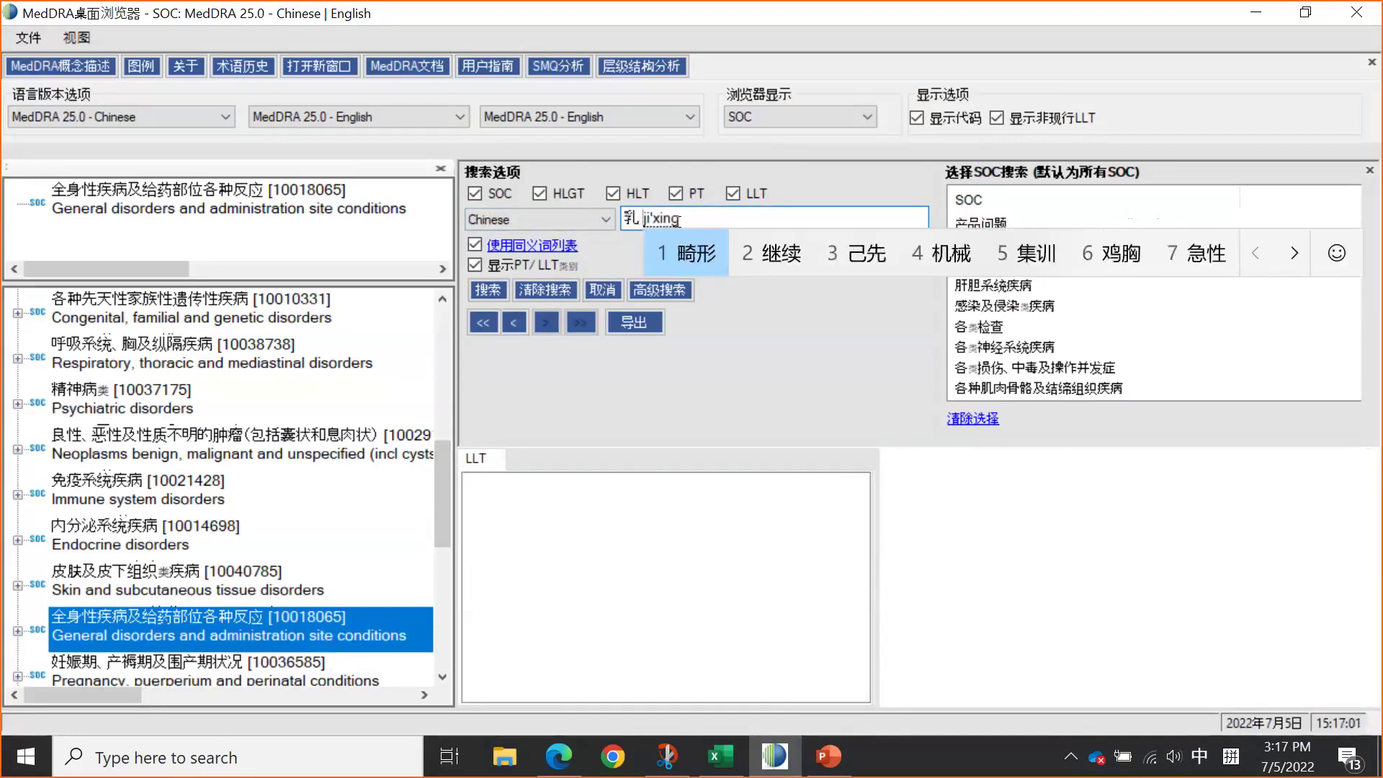
pyautogui.press('space')
pyautogui.press('Return')
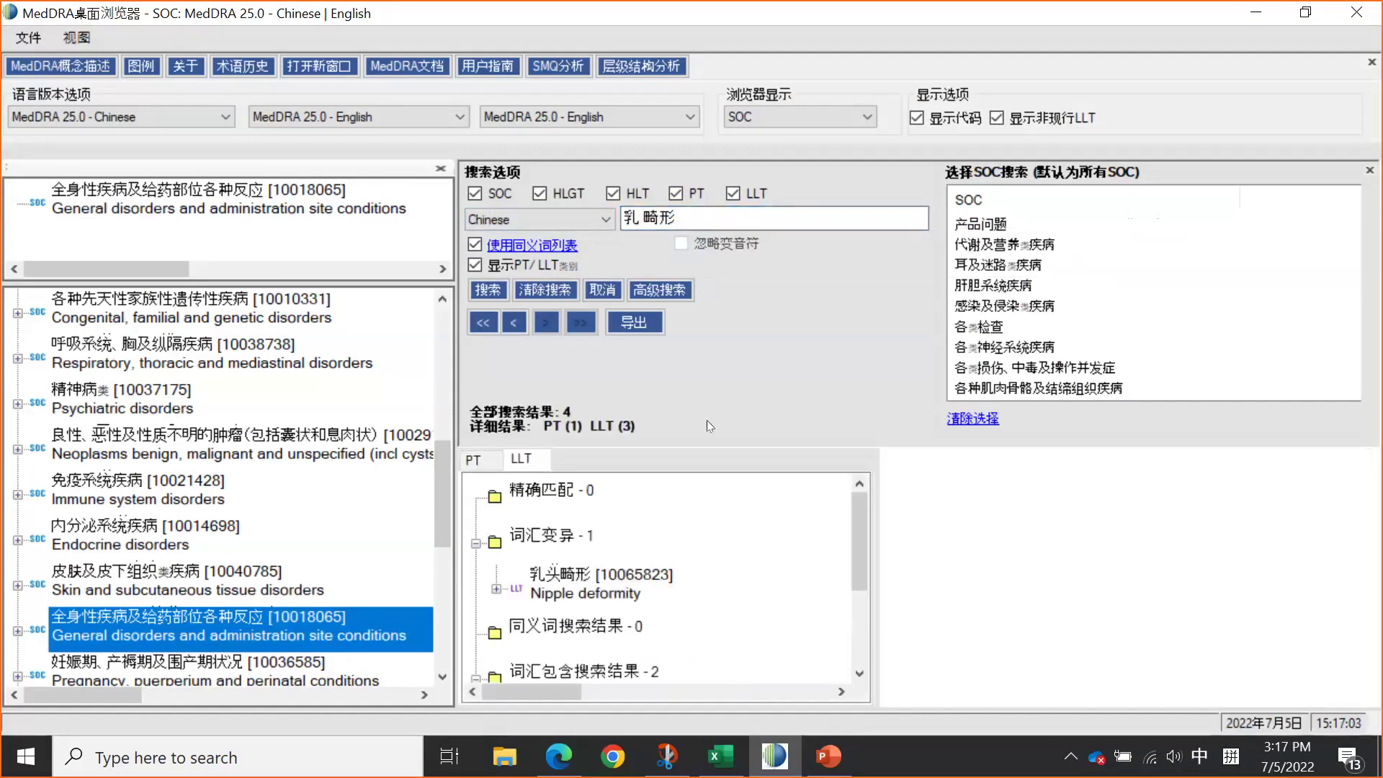
# Inspect Nipple deformity and Breast malformation [10006271], then delete 畸形 from the search term
pyautogui.click(750, 589)
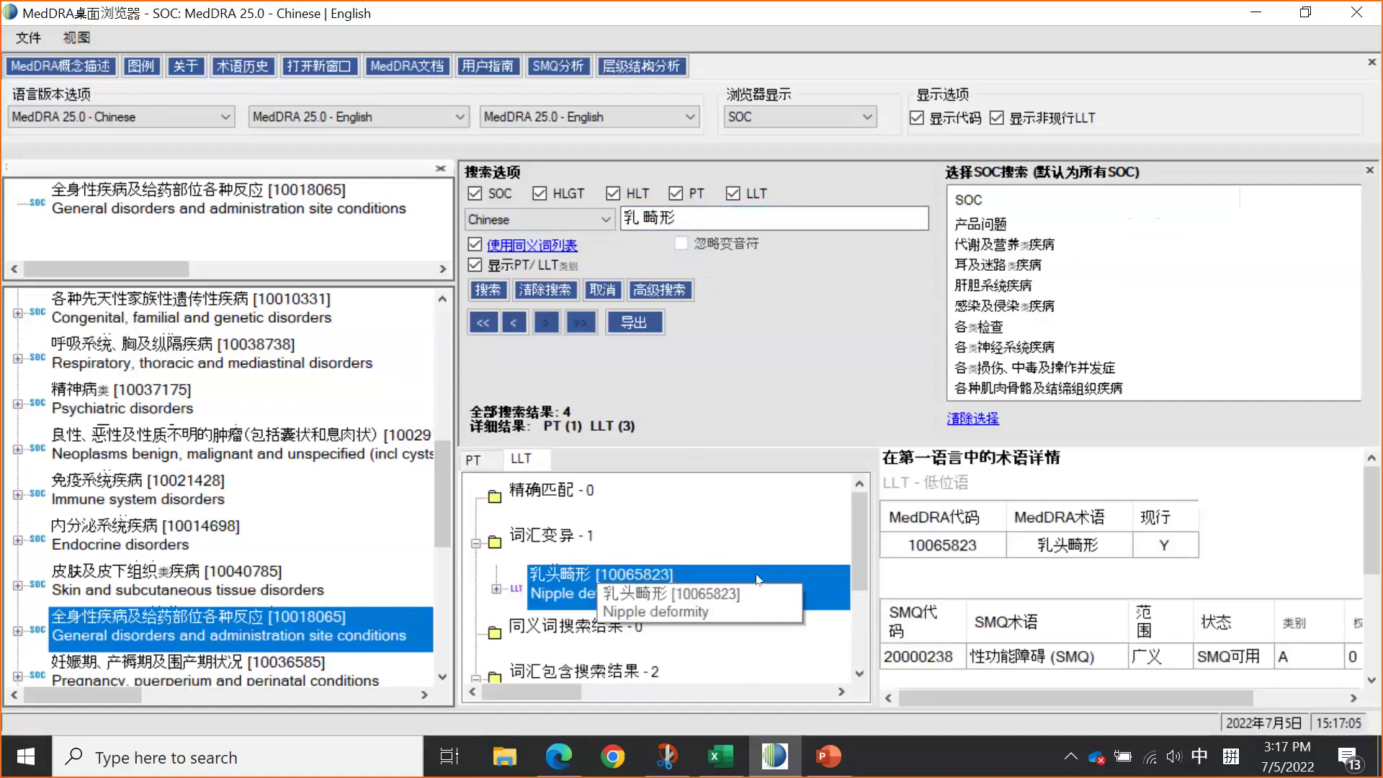
pyautogui.scroll(-1, 756, 584)
pyautogui.click(617, 598)
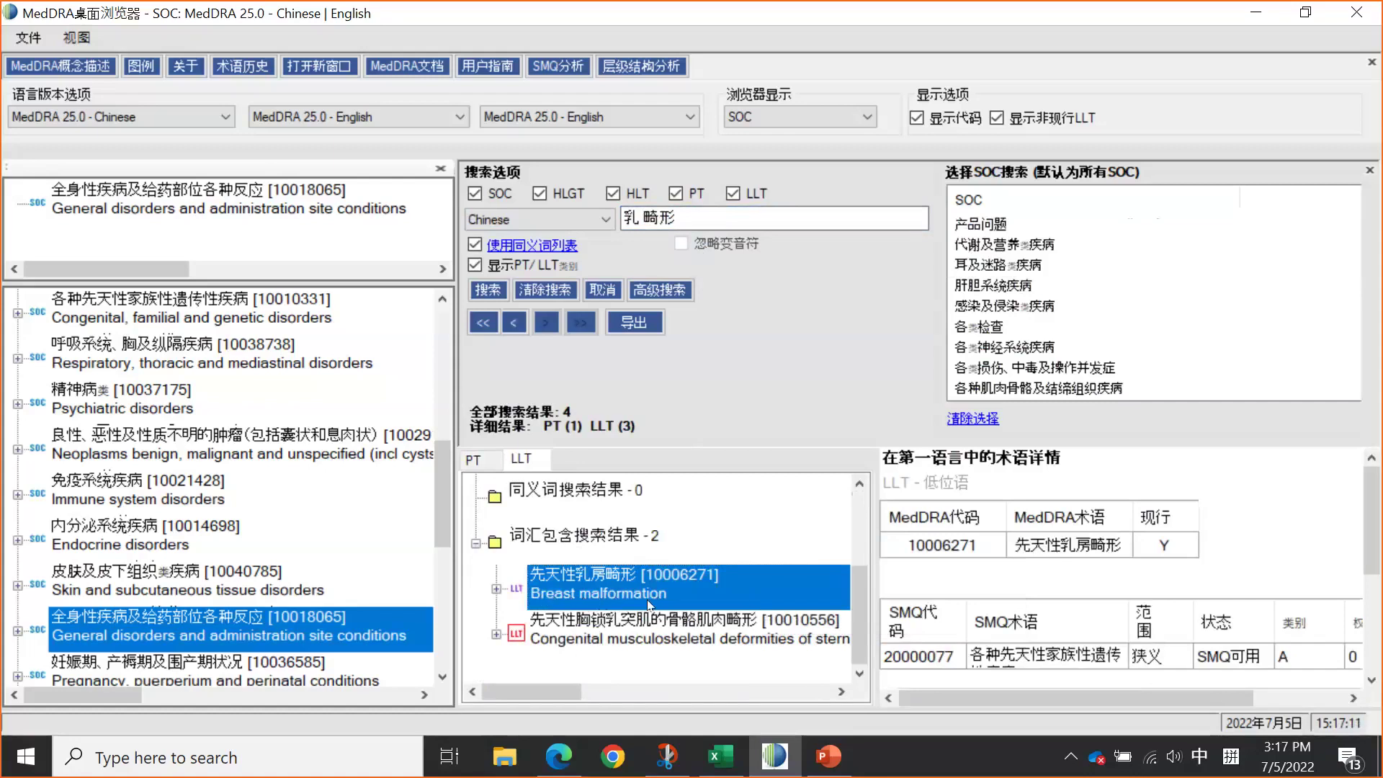
pyautogui.click(692, 209)
pyautogui.press('BackSpace')
pyautogui.press('BackSpace')
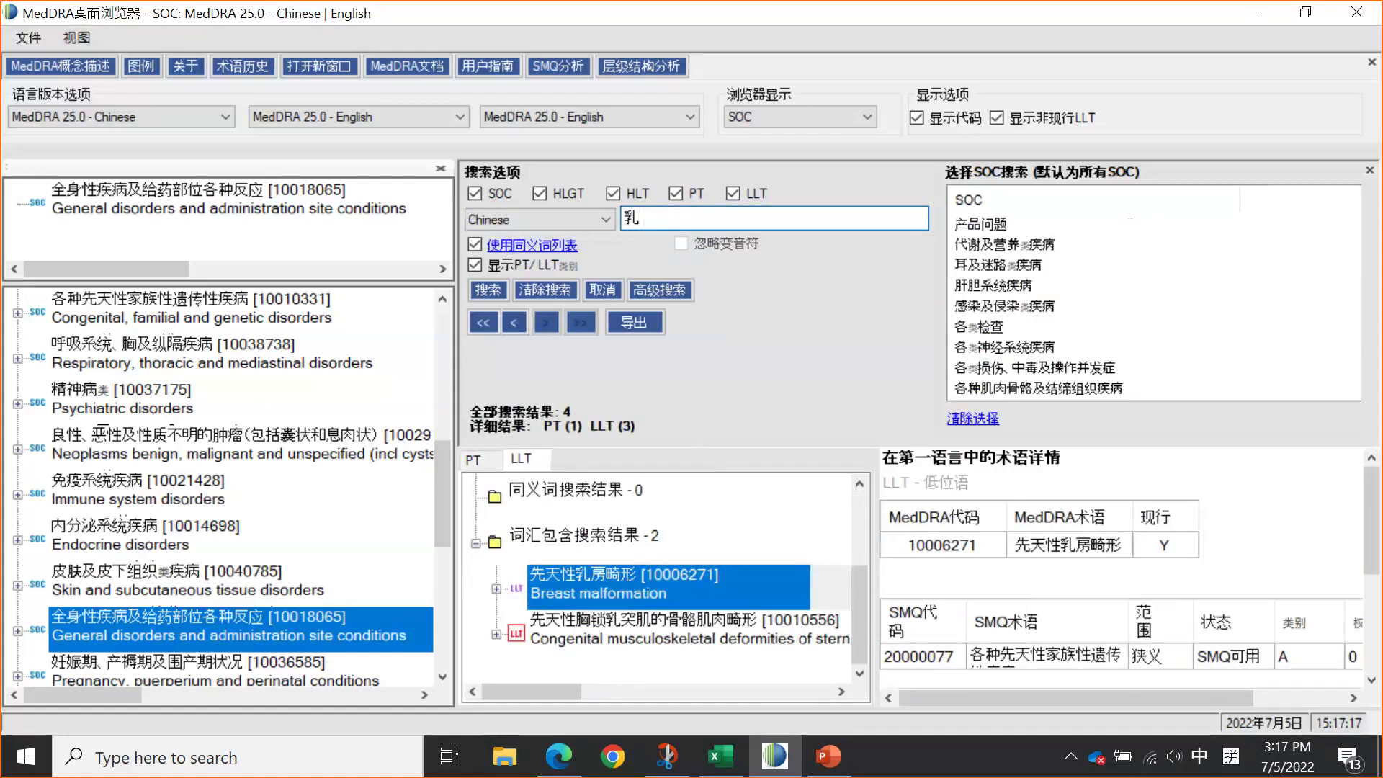
# Search 乳 先天 and expand LLT Congenital nipple anomaly [10080356] to its PT
pyautogui.write('xiantian \\')
pyautogui.press('BackSpace')
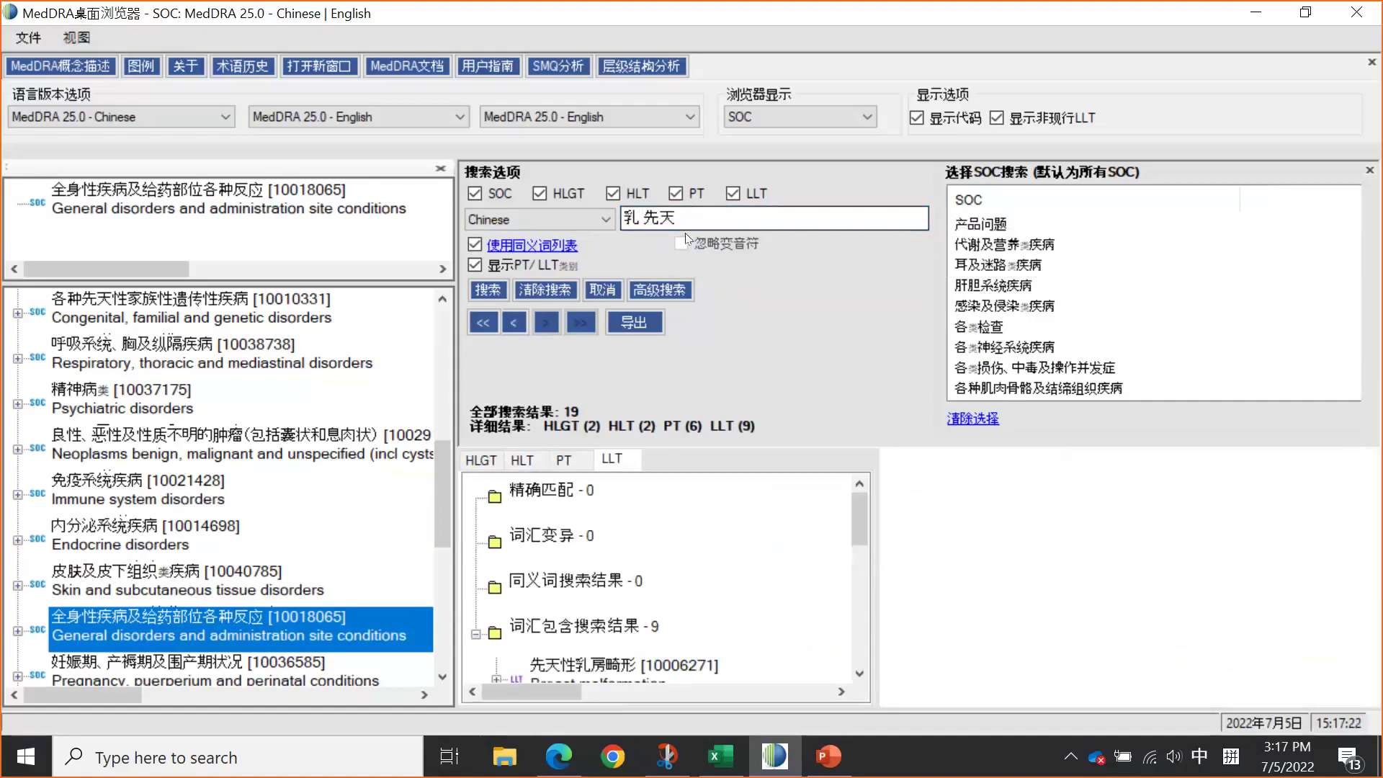
pyautogui.scroll(-1, 647, 624)
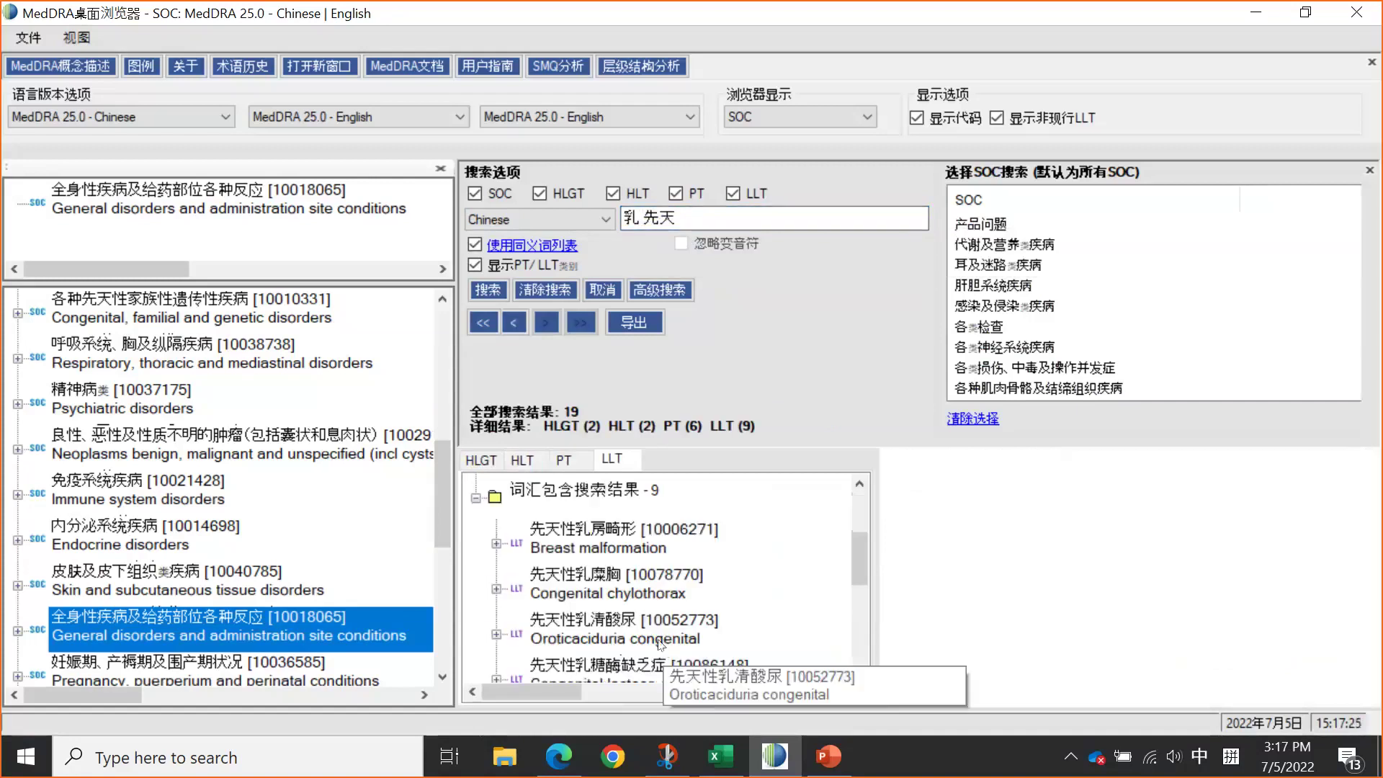
pyautogui.click(613, 552)
pyautogui.scroll(-3, 611, 558)
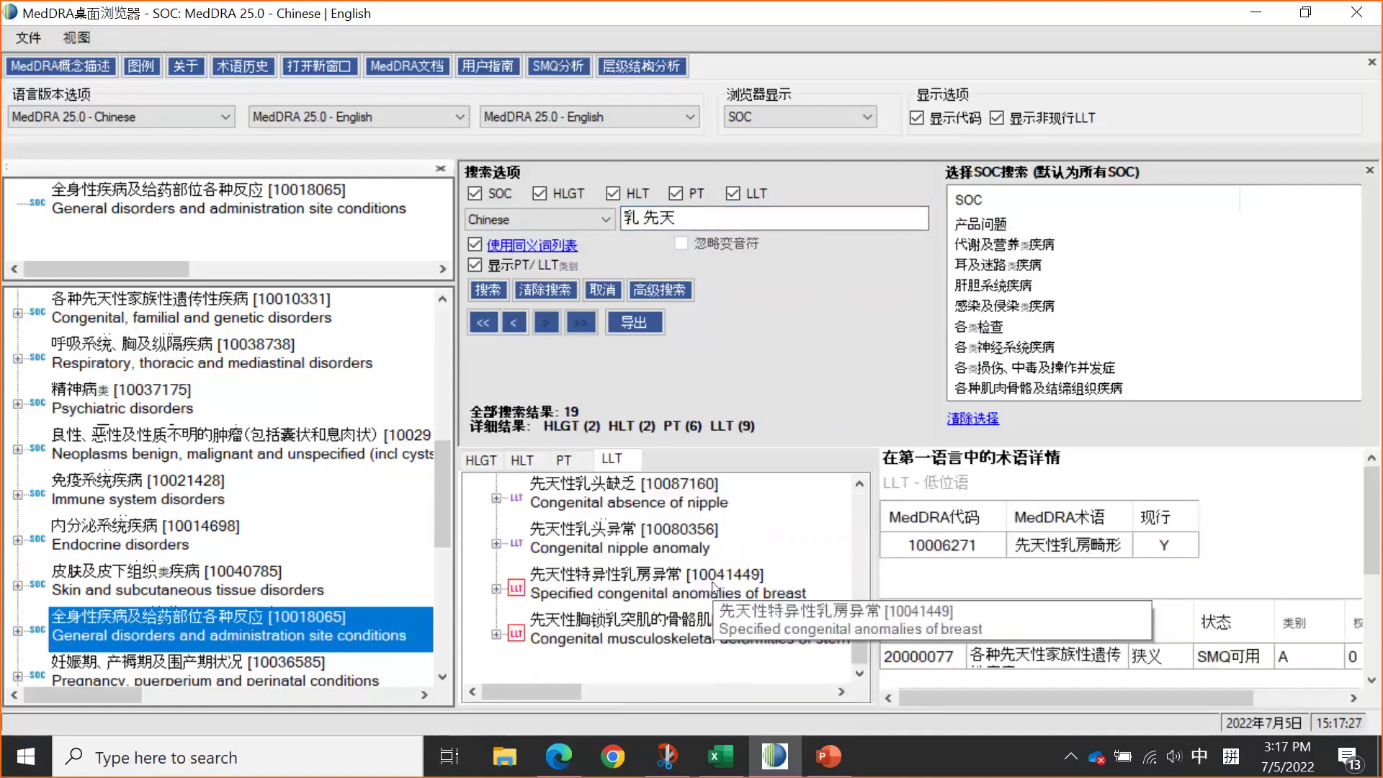
pyautogui.click(593, 542)
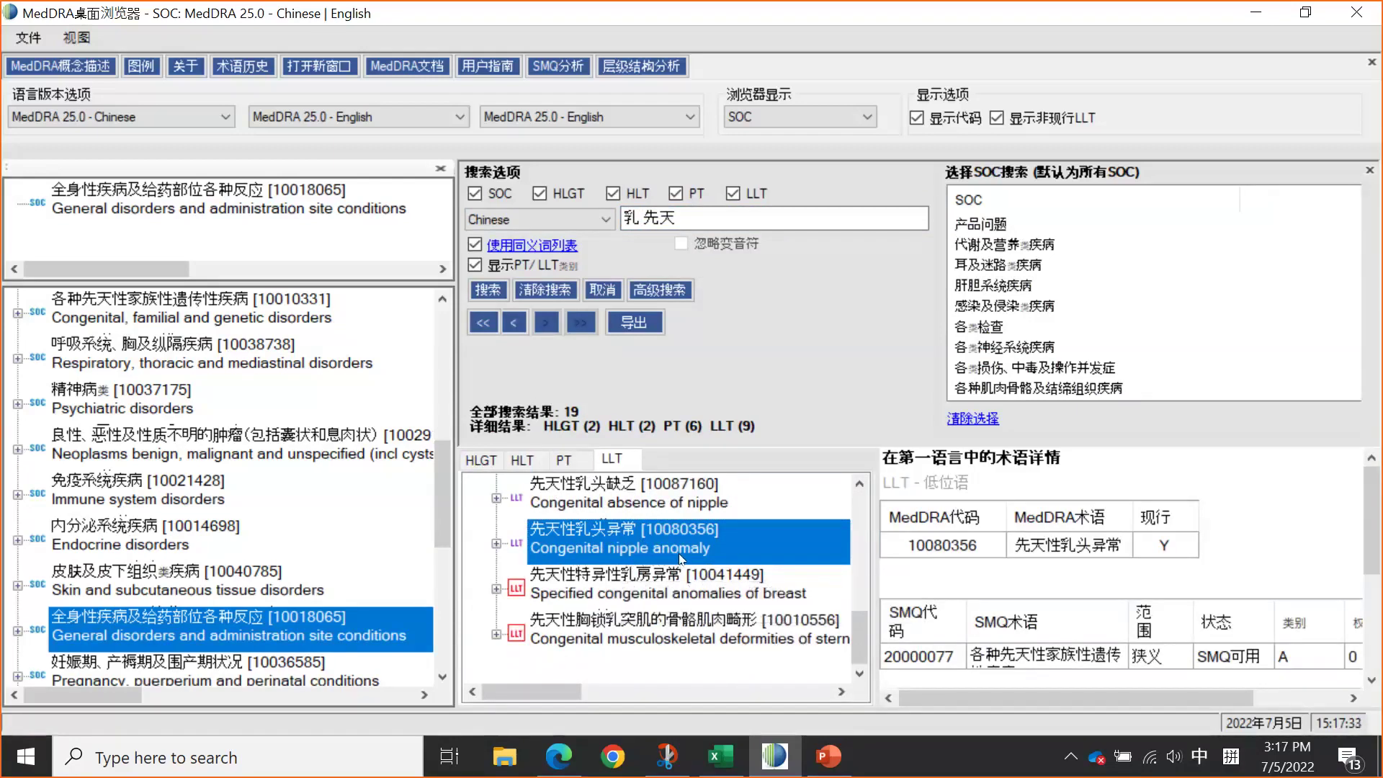
pyautogui.click(497, 543)
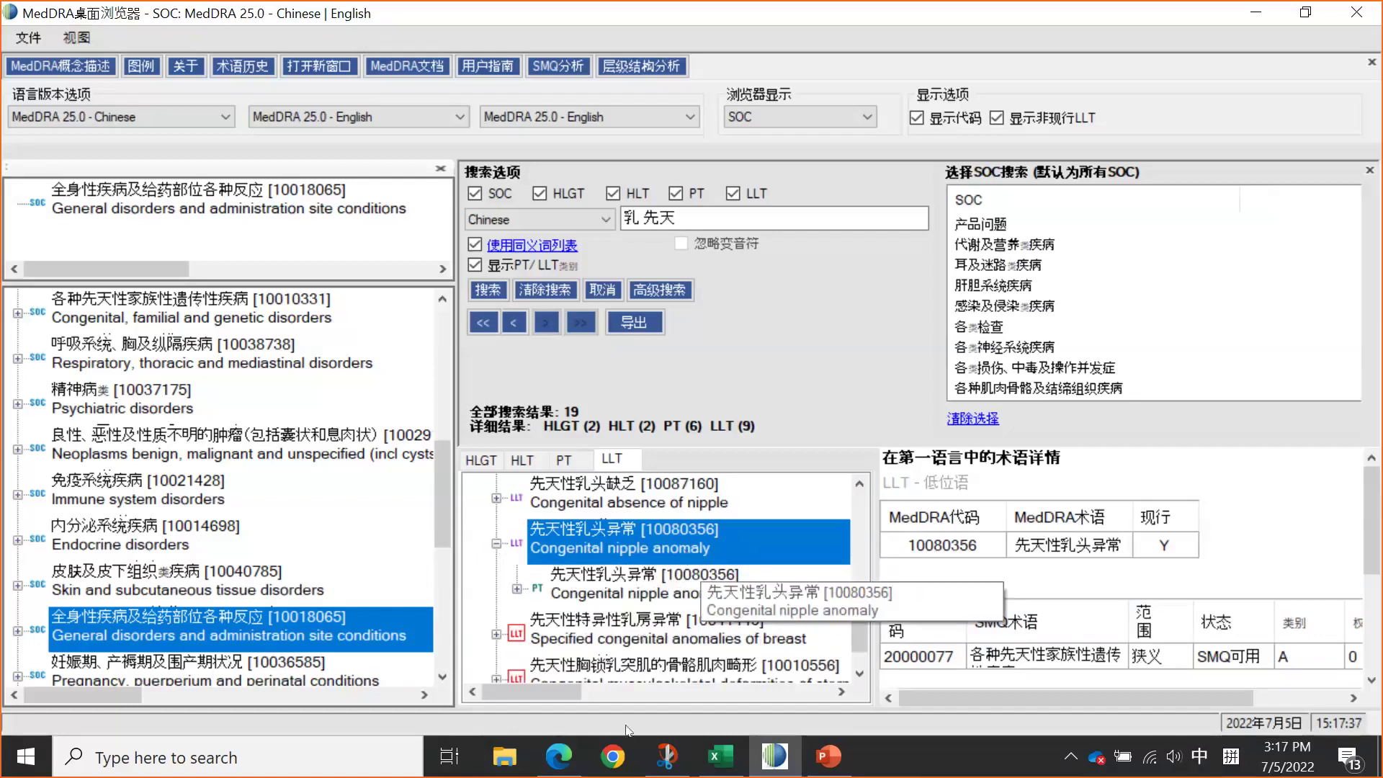
pyautogui.click(559, 756)
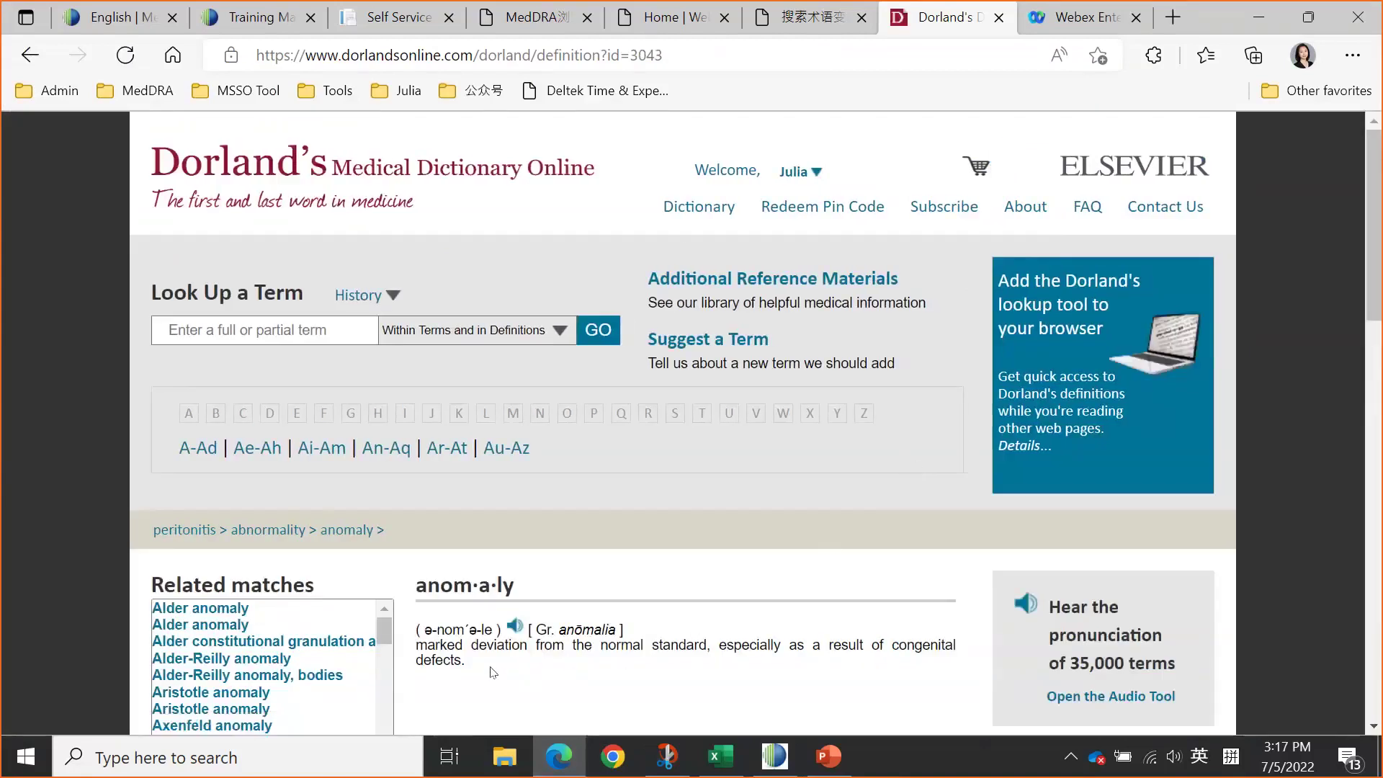
# Read through Dorland's anomaly definition, then go back to the MedDRA browser
pyautogui.scroll(-1, 547, 663)
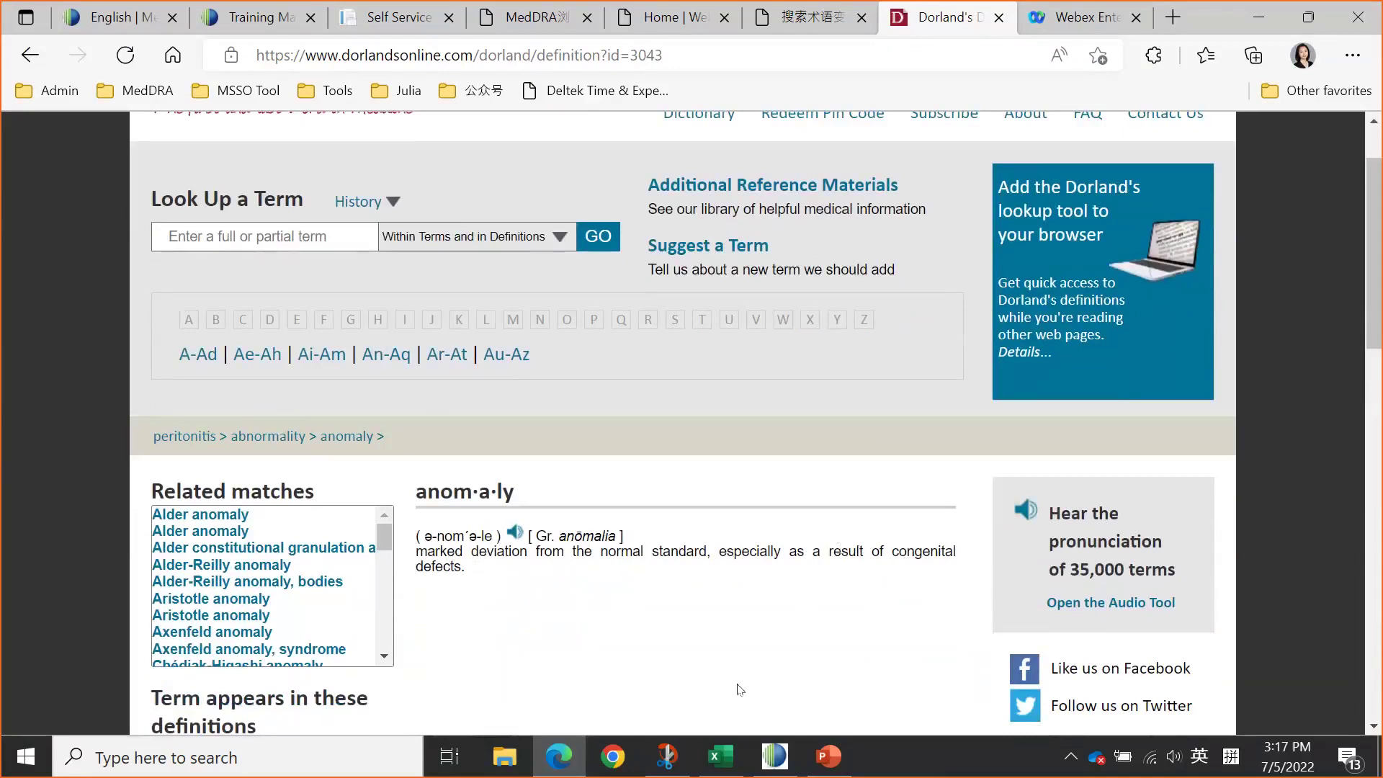
pyautogui.click(774, 755)
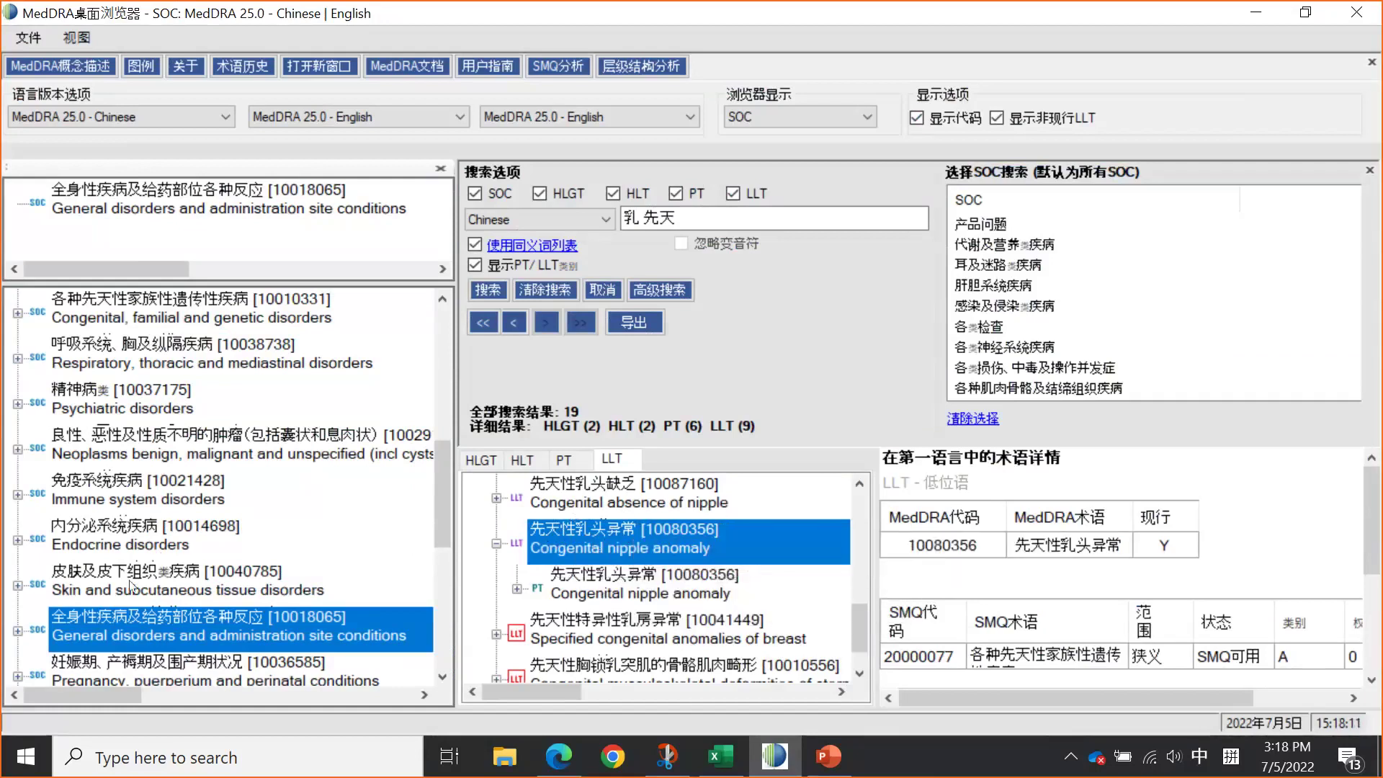
# Show Congenital nipple anomaly [10080356] in the hierarchy along its Breast disorders congenital path
pyautogui.rightClick(607, 584)
pyautogui.click(660, 487)
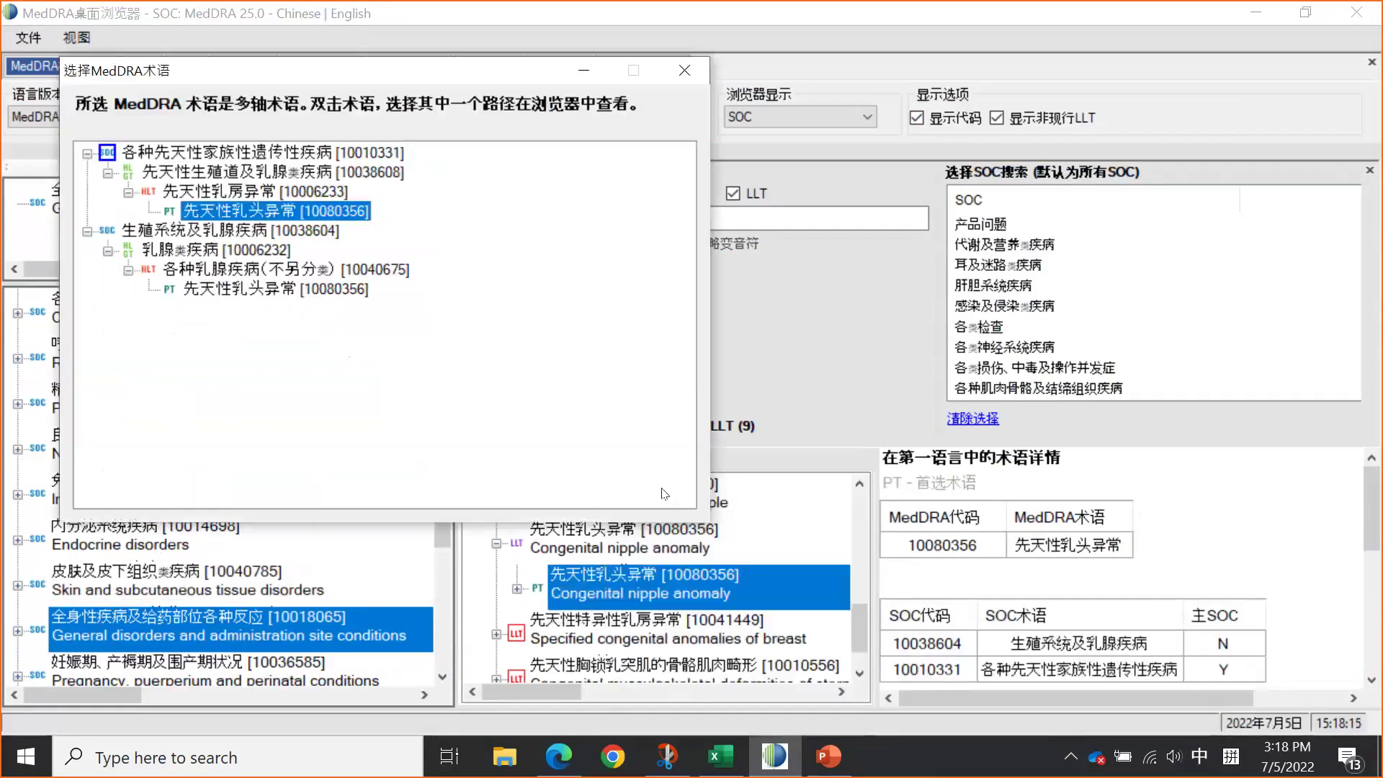
pyautogui.doubleClick(274, 210)
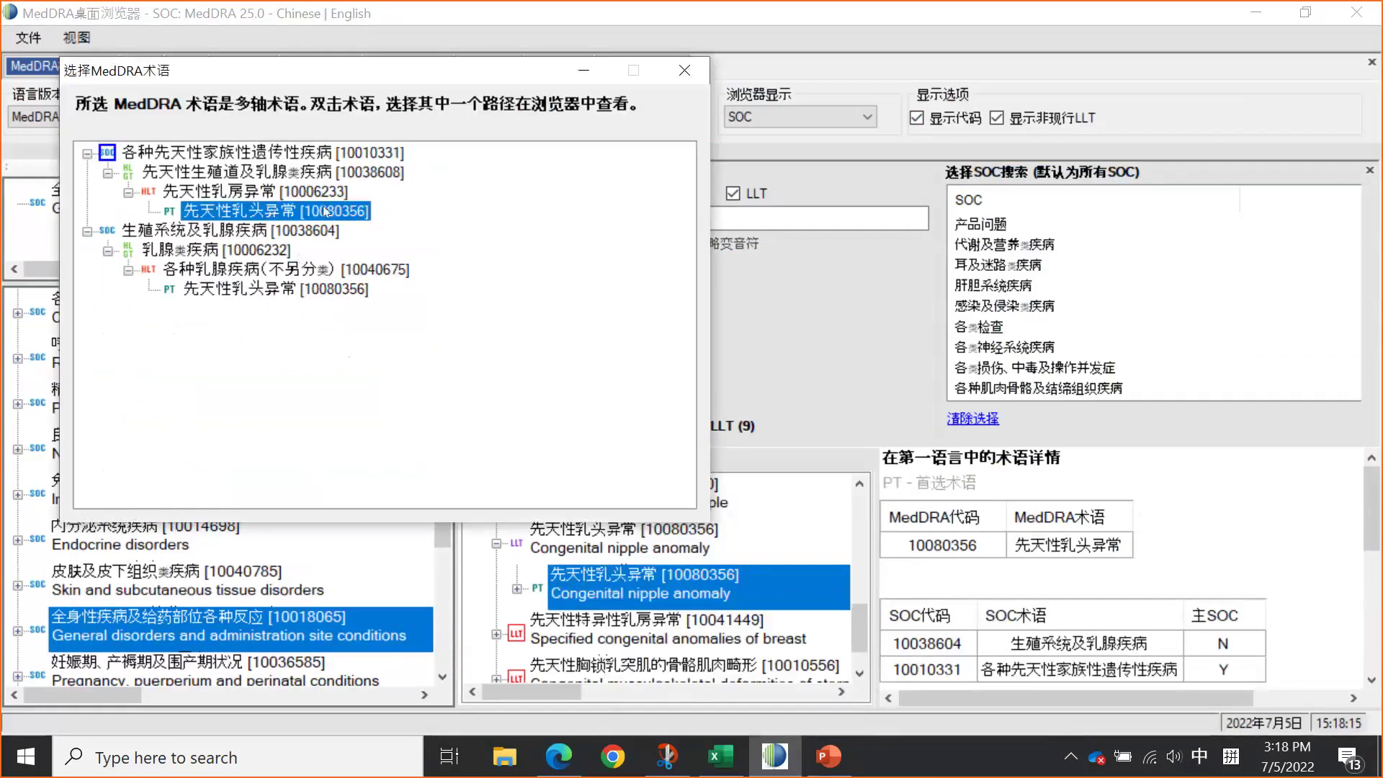
pyautogui.click(684, 70)
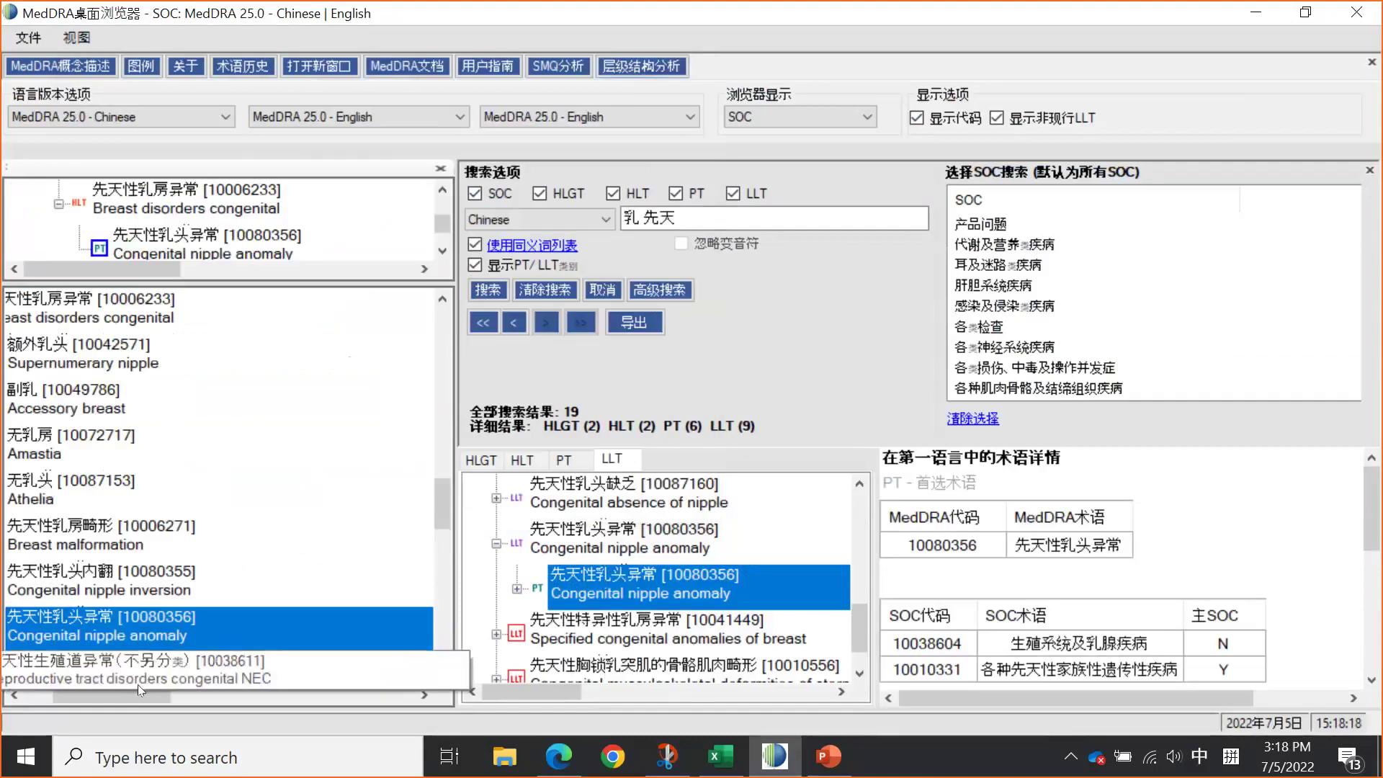
# Expand the PT to reveal its LLT, then resume the PowerPoint slide show at slide 64
pyautogui.moveTo(137, 693); pyautogui.dragTo(105, 693)
pyautogui.scroll(-1, 163, 552)
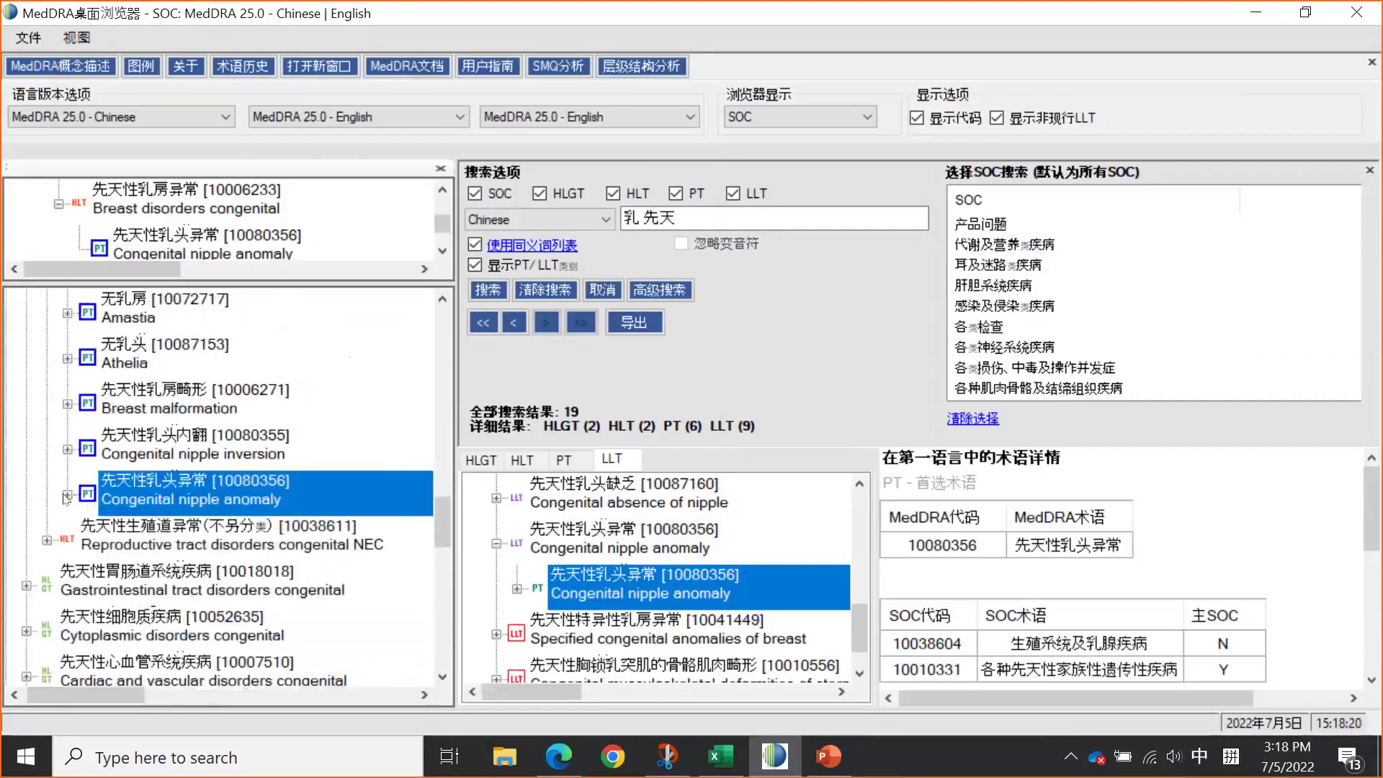
pyautogui.doubleClick(151, 513)
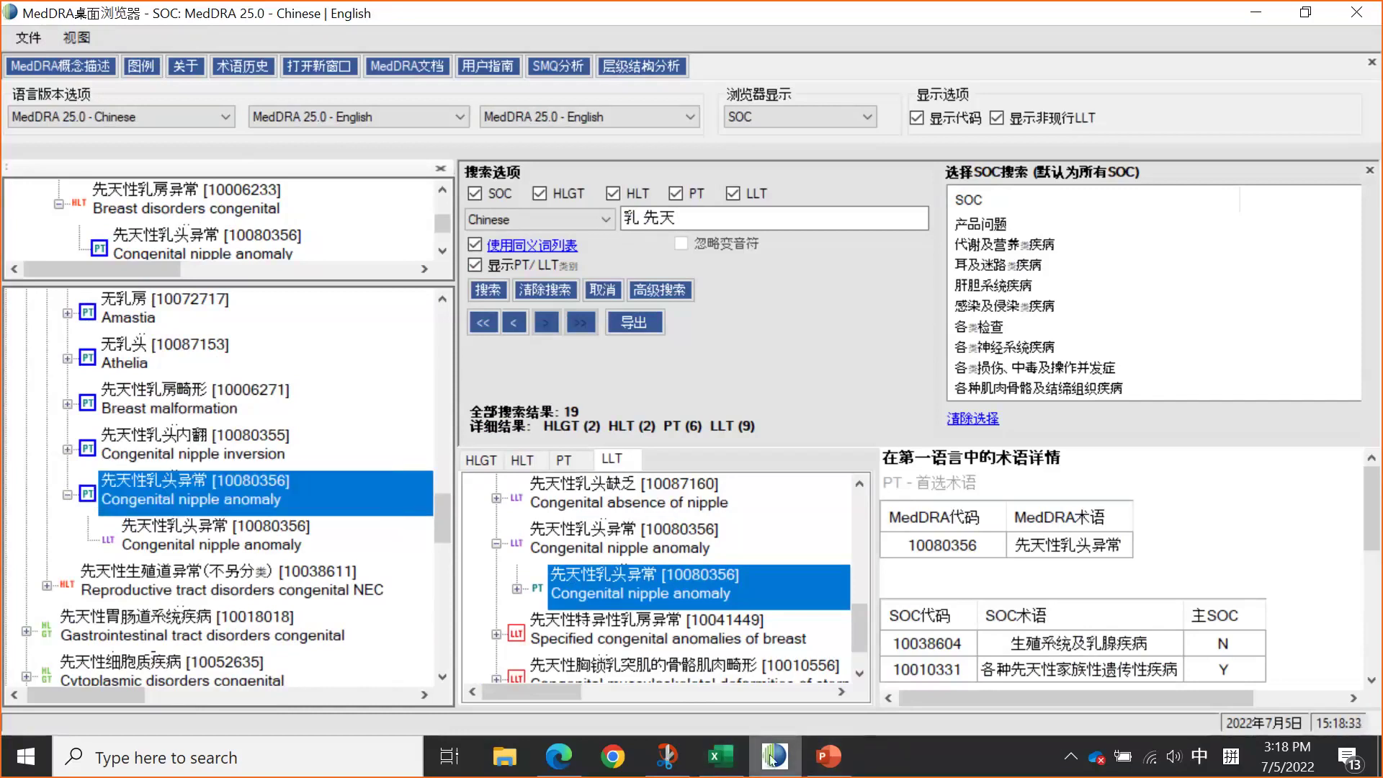
pyautogui.click(818, 770)
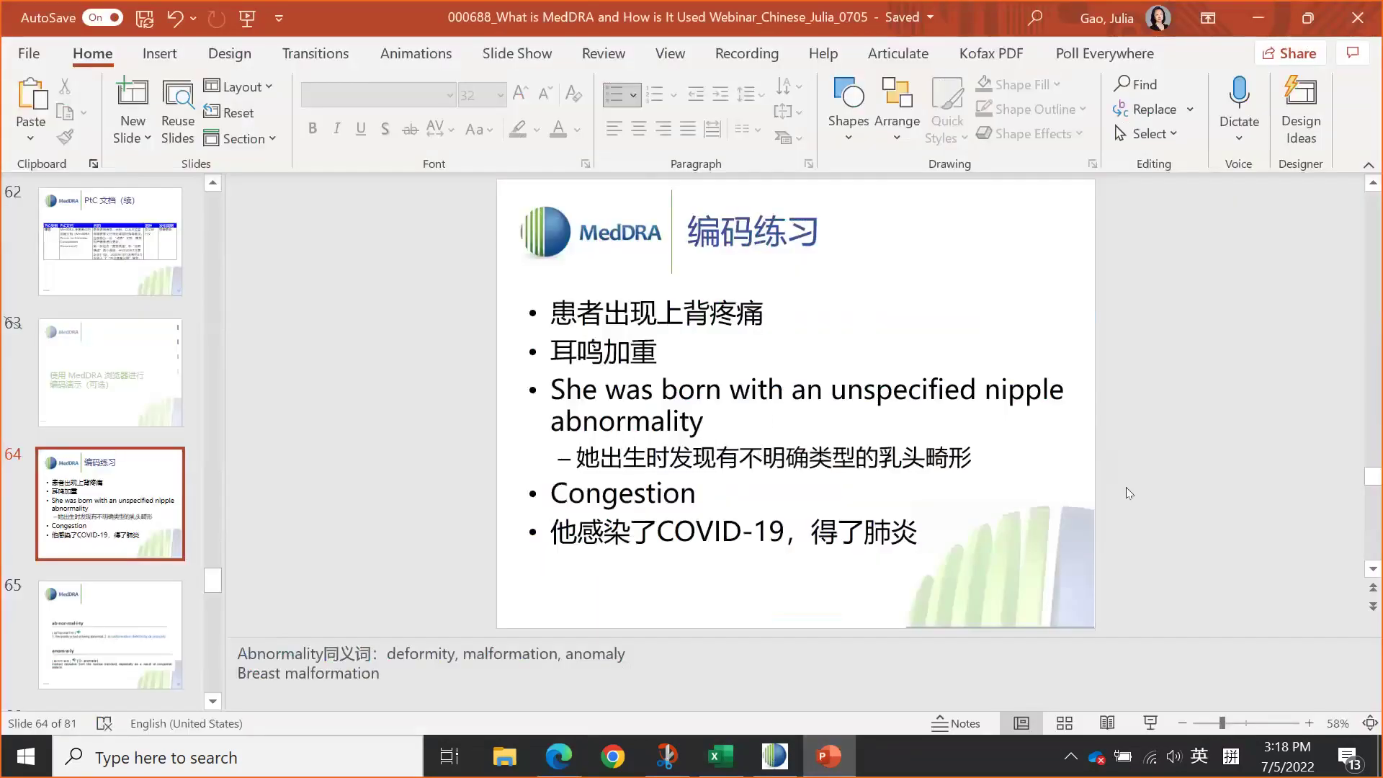
pyautogui.click(1151, 723)
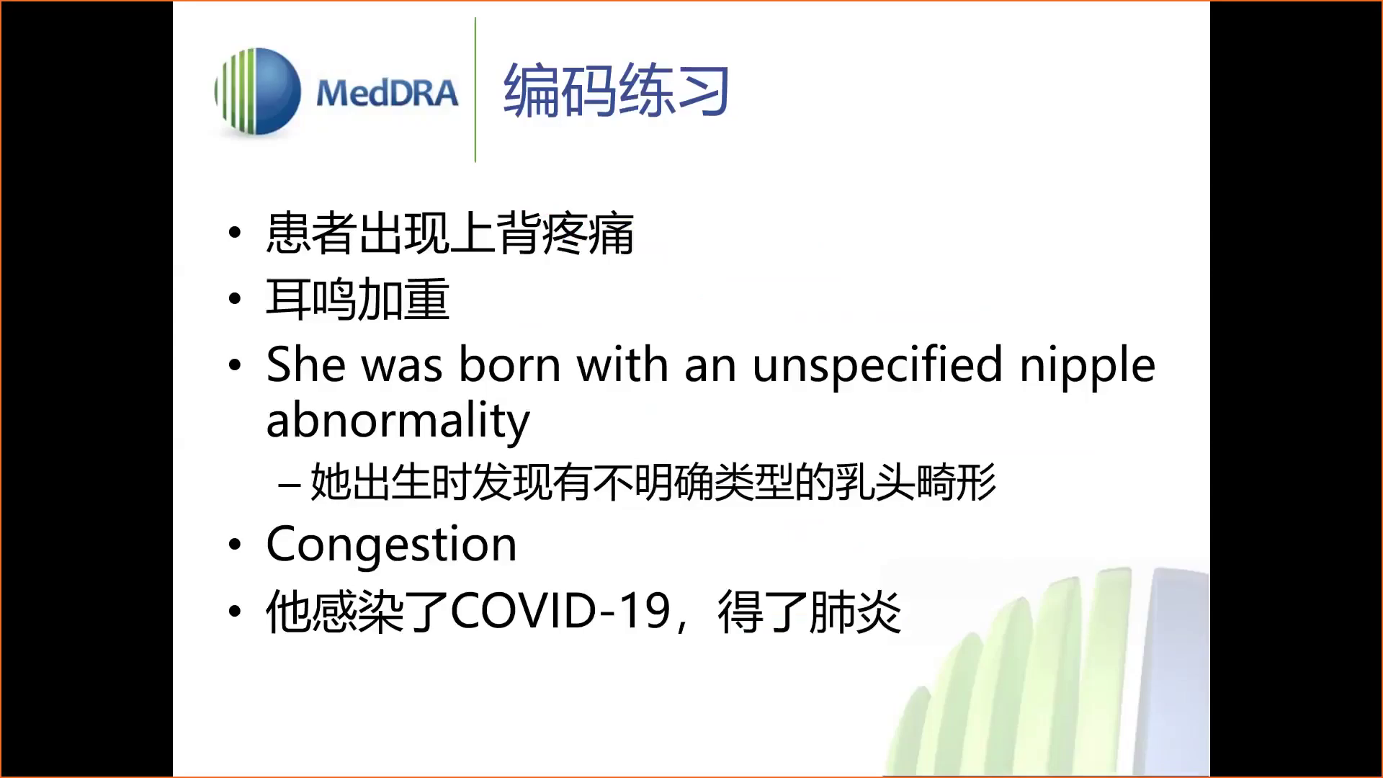